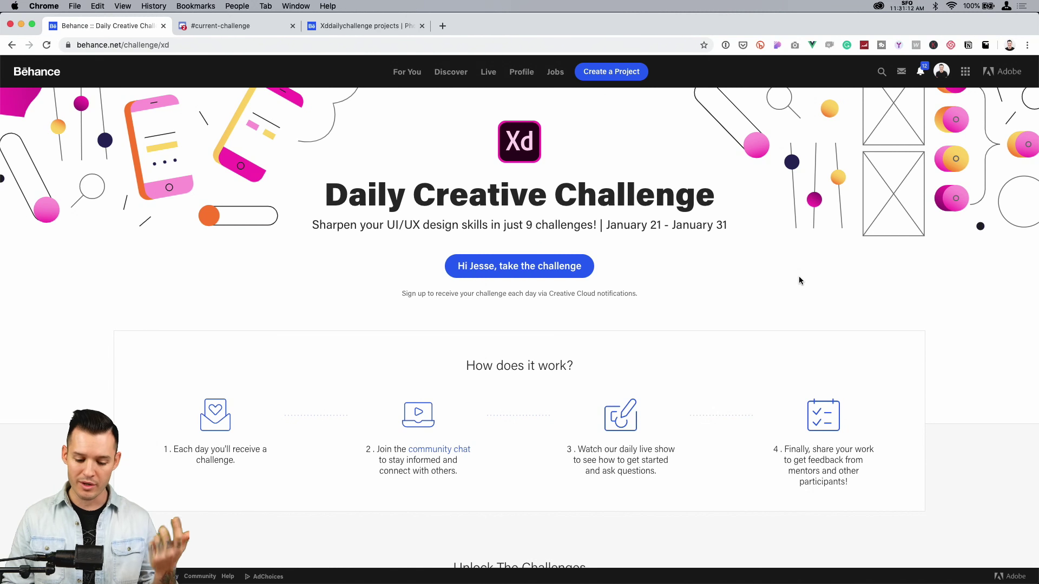
# Review the daily challenge cards on the Behance page and get started with the January 30 Sharing Work challenge
pyautogui.scroll(-10, 799, 276)
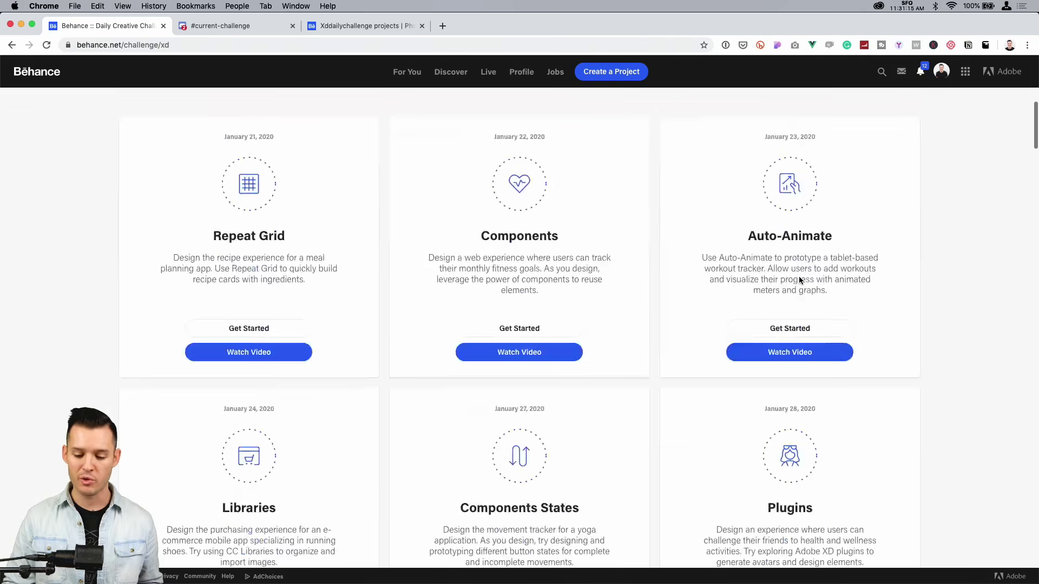
pyautogui.scroll(-6, 937, 309)
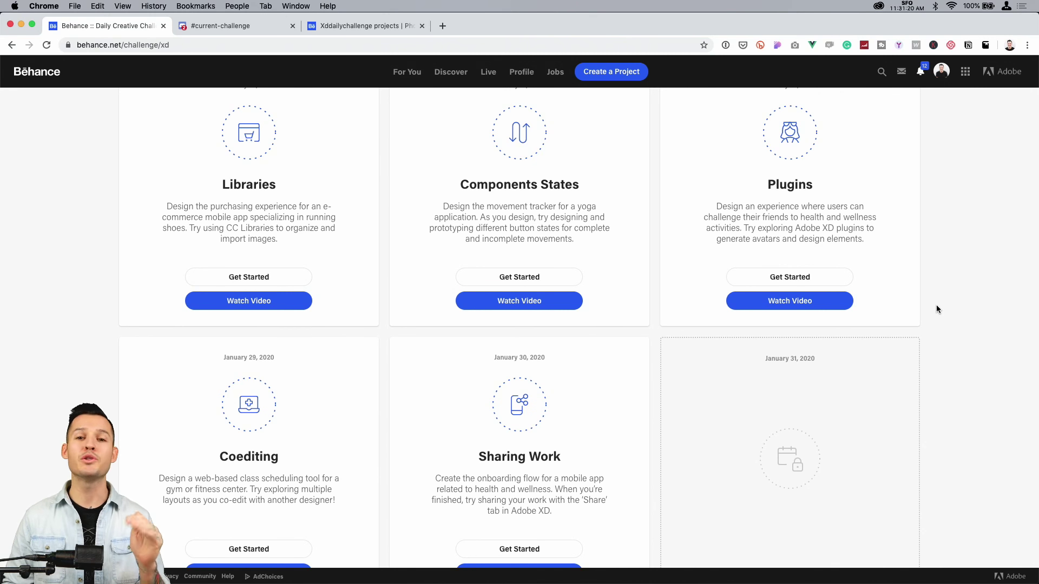
pyautogui.scroll(-2, 936, 306)
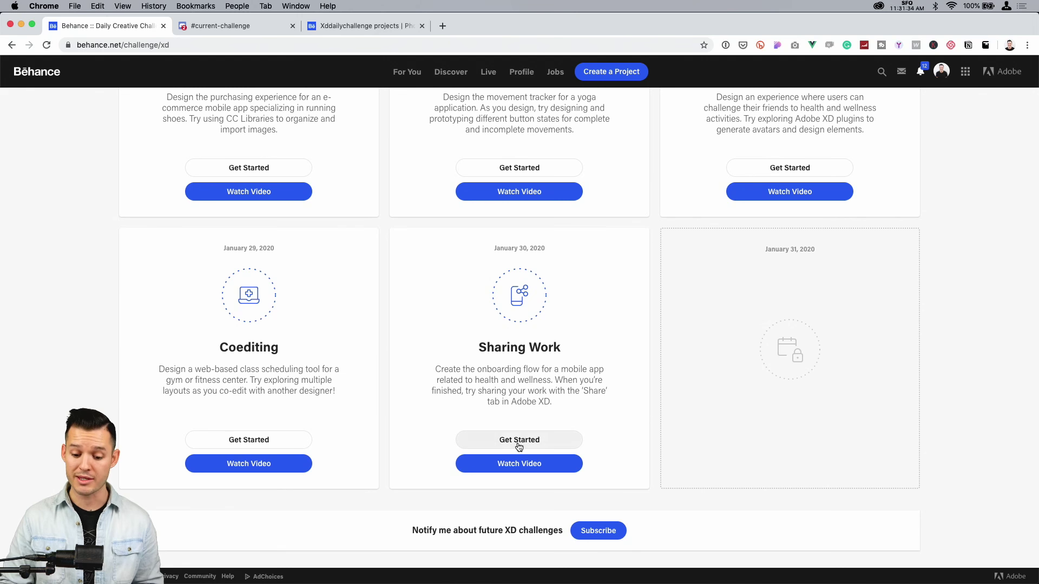
pyautogui.click(534, 432)
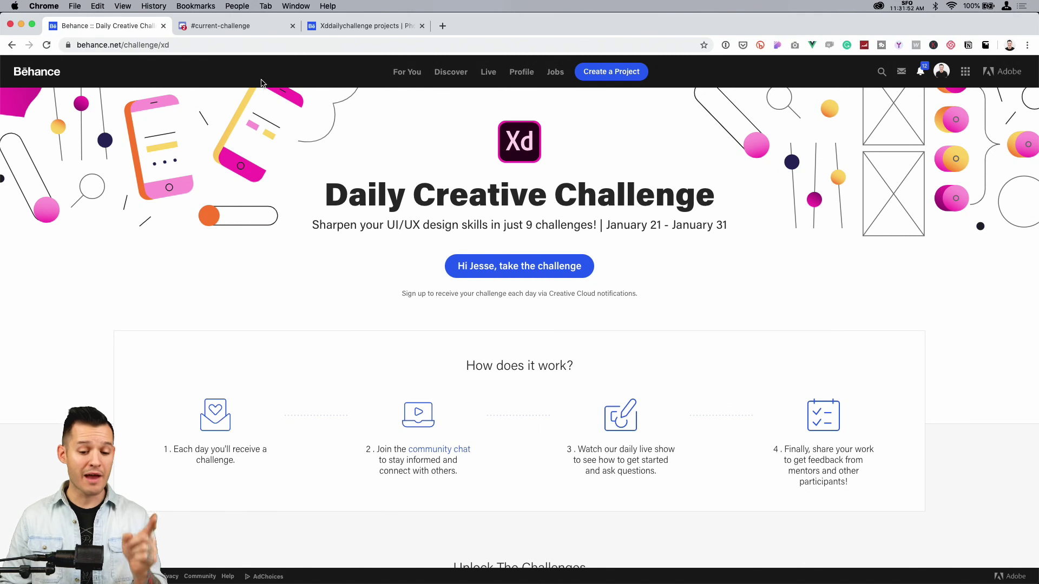
# Go to the Adobe XD Discord's current-challenge channel and open the Scheduler App project shared for Day #7
pyautogui.click(223, 27)
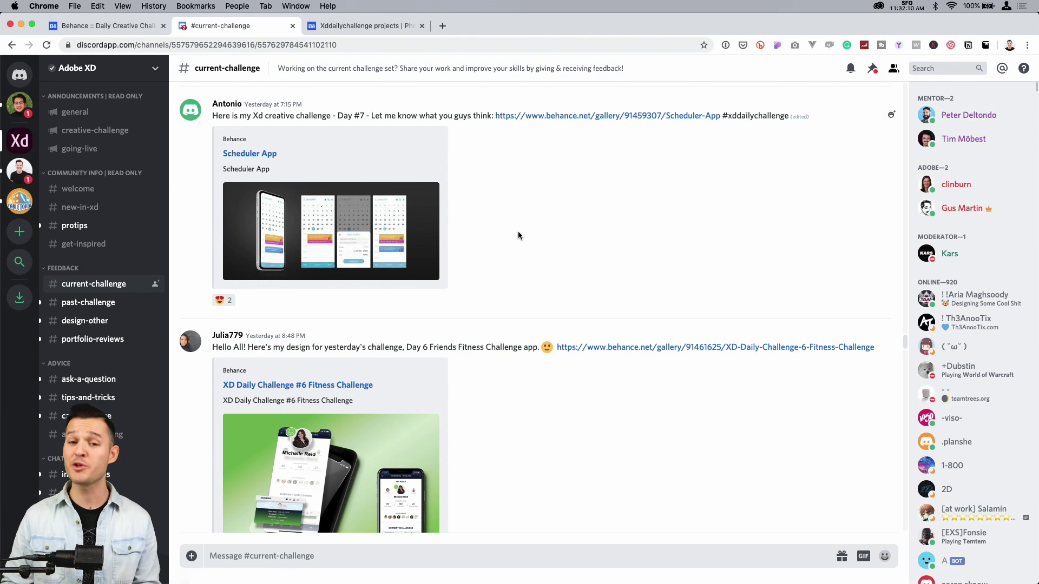
pyautogui.scroll(-3, 518, 232)
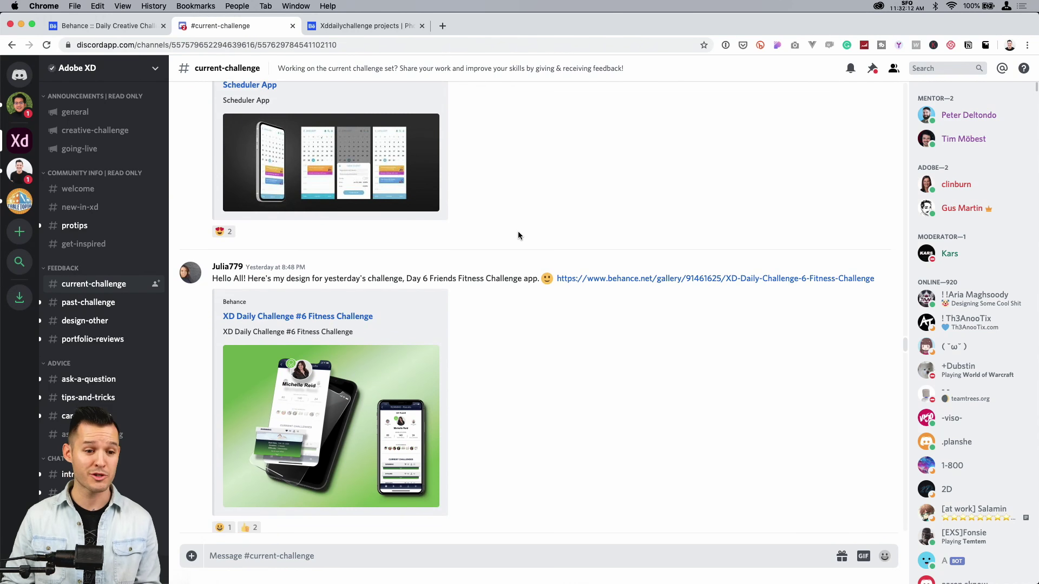
pyautogui.scroll(4, 517, 235)
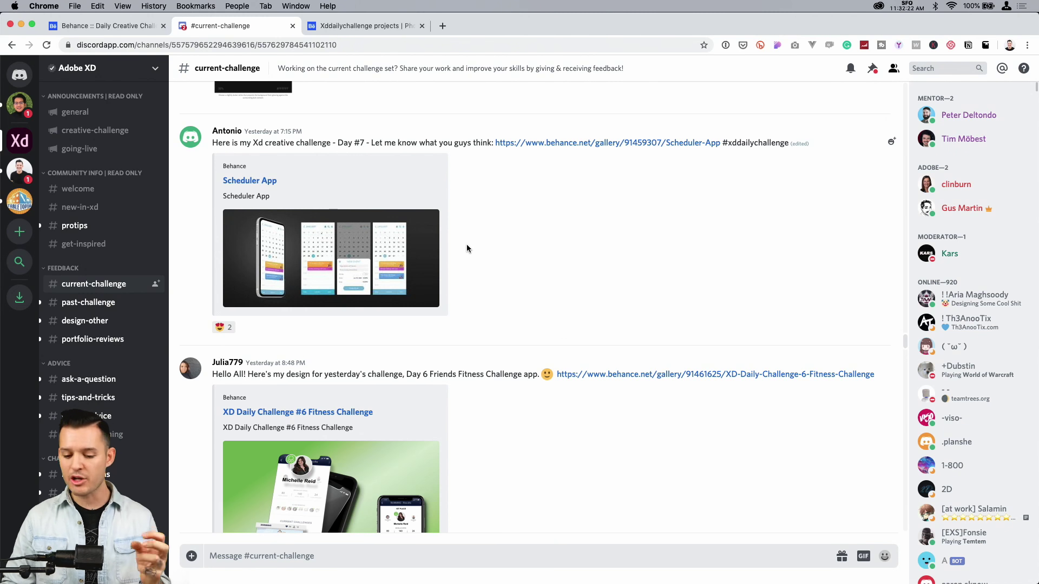
pyautogui.click(577, 143)
pyautogui.press('super+Tab')
pyautogui.press('super+Tab')
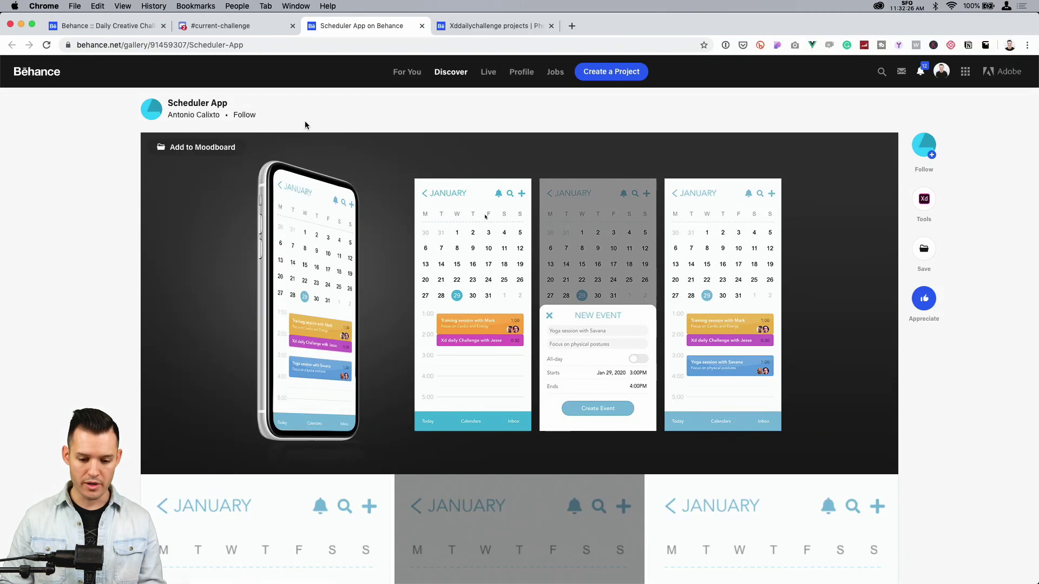
# Return to the current-challenge channel and open the shared xd.adobe.com link of the Challenge 7 design
pyautogui.click(254, 27)
pyautogui.scroll(-10, 513, 382)
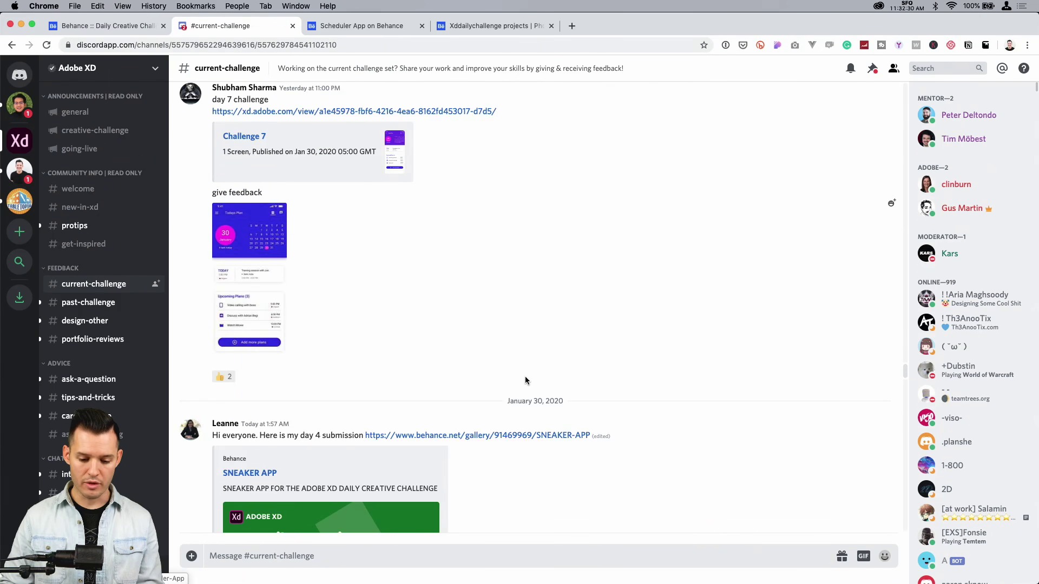
pyautogui.click(407, 111)
# Look through the newer submissions in the channel and open the Gym Classes Schedule project link
pyautogui.scroll(-4, 483, 307)
pyautogui.scroll(-15, 483, 307)
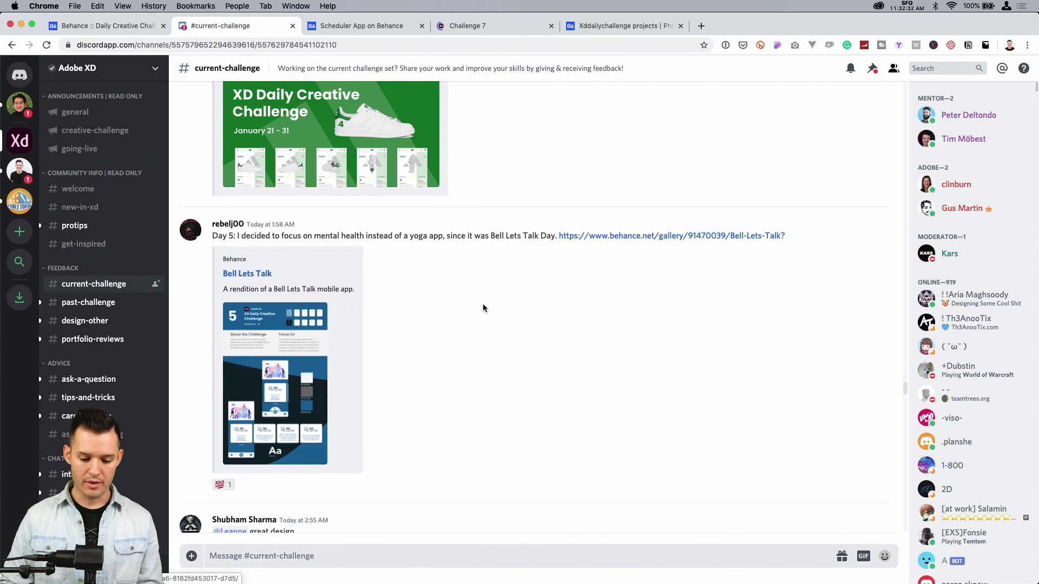
pyautogui.scroll(-15, 483, 308)
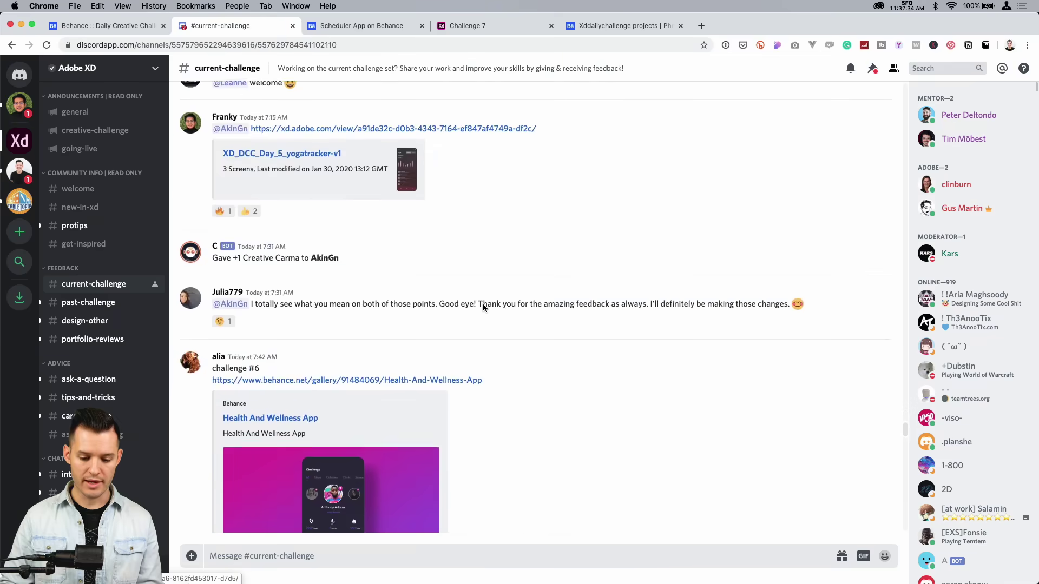
pyautogui.scroll(-3, 483, 307)
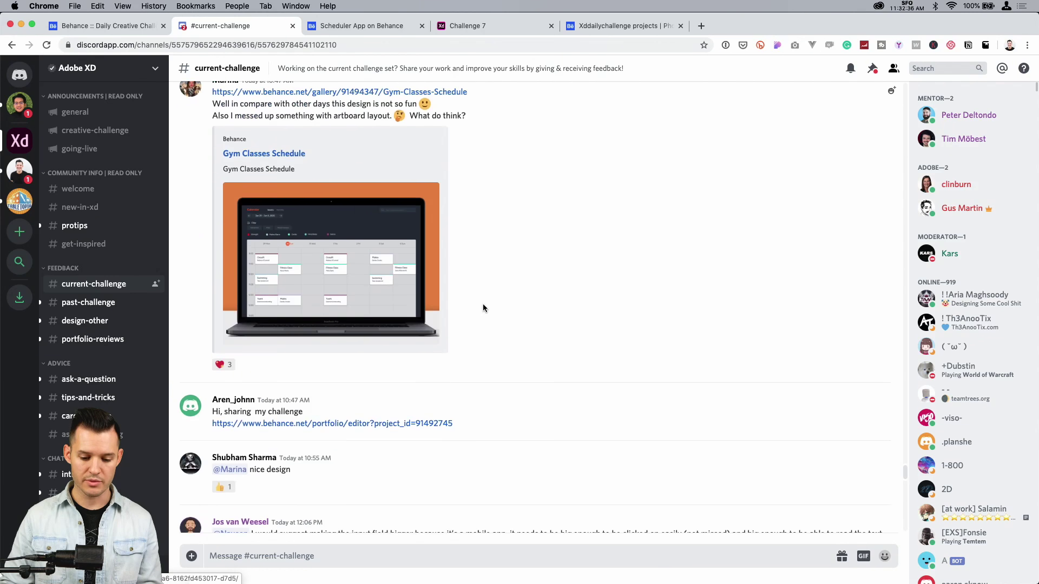
pyautogui.scroll(4, 482, 226)
pyautogui.click(419, 221)
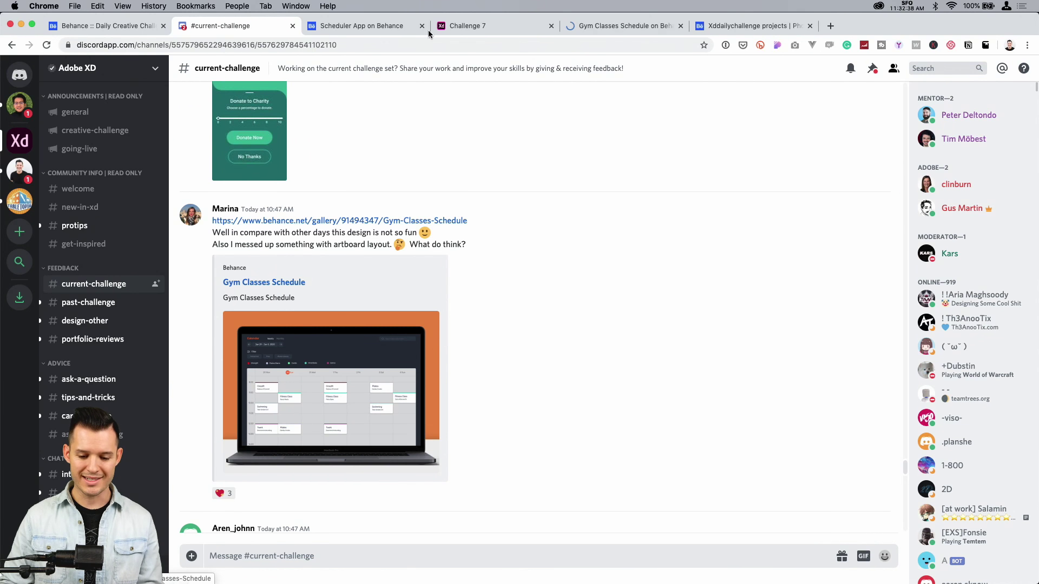
# View the Challenge 7 prototype and examine the weekly calendar design in the Gym Classes Schedule project
pyautogui.click(481, 27)
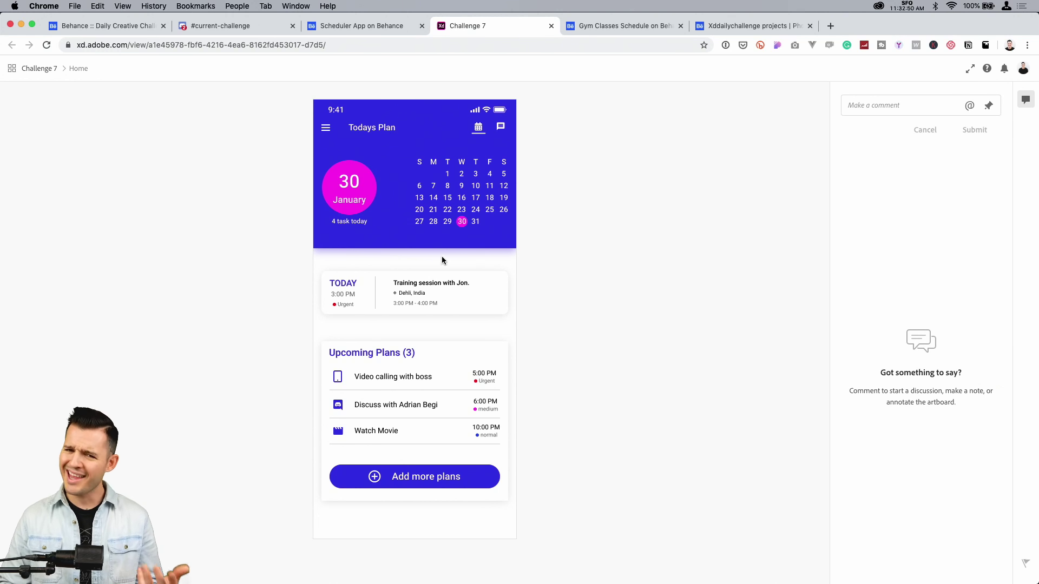
pyautogui.click(603, 26)
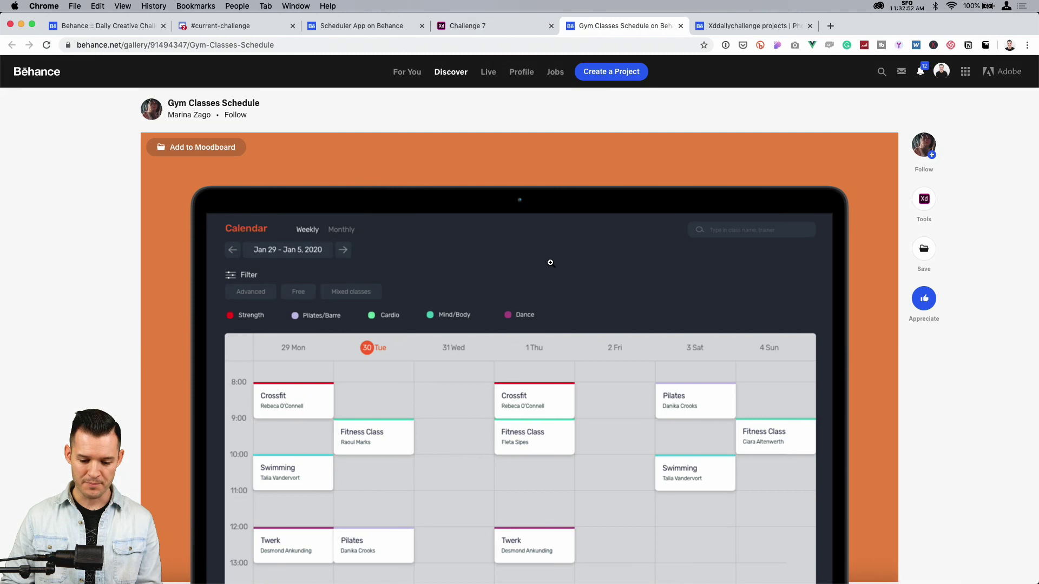
pyautogui.scroll(-1, 550, 263)
pyautogui.scroll(1, 551, 263)
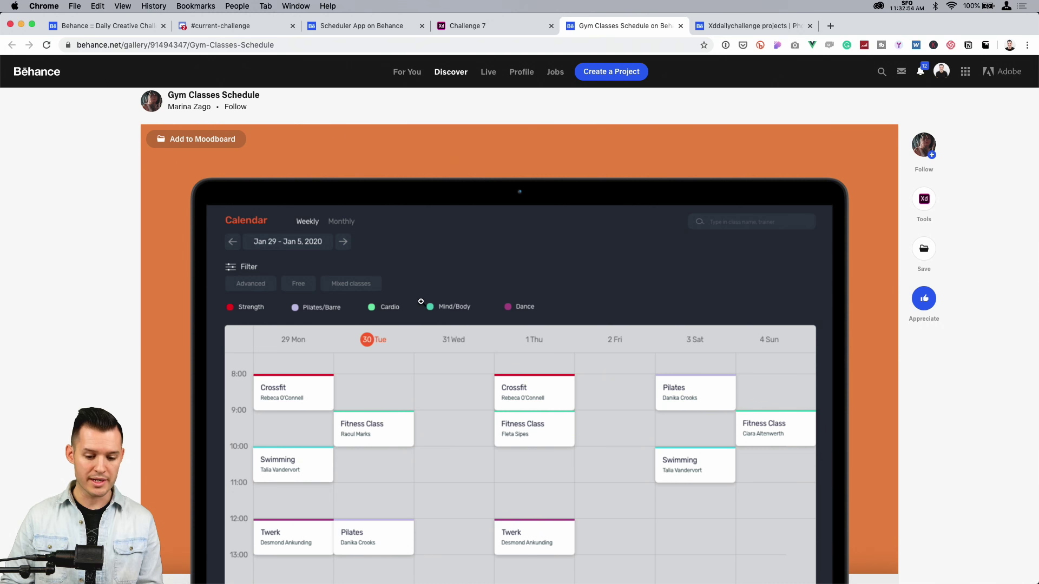
pyautogui.scroll(-2, 422, 302)
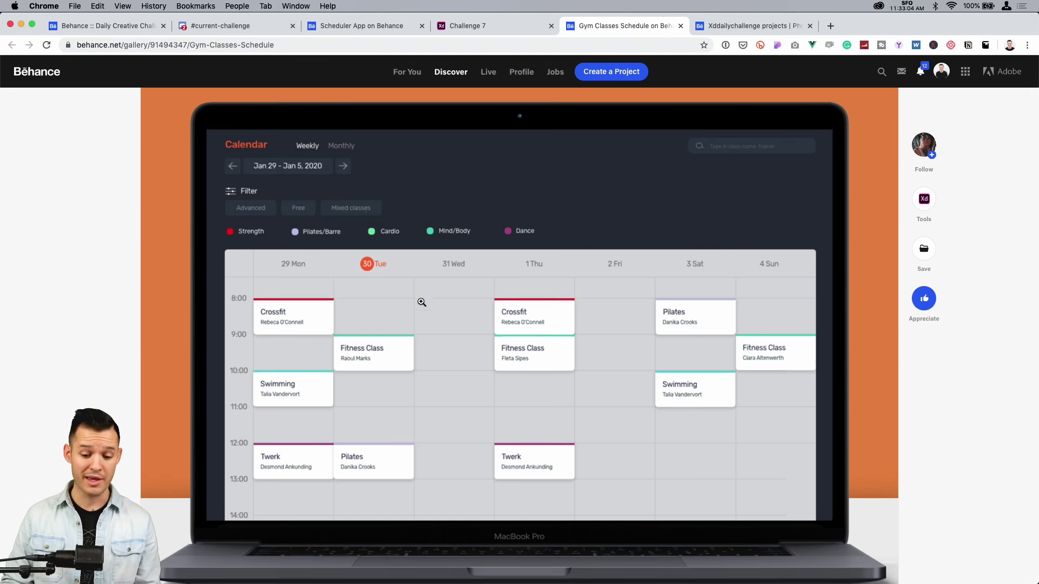
pyautogui.scroll(-5, 421, 301)
pyautogui.scroll(5, 421, 301)
pyautogui.scroll(3, 421, 301)
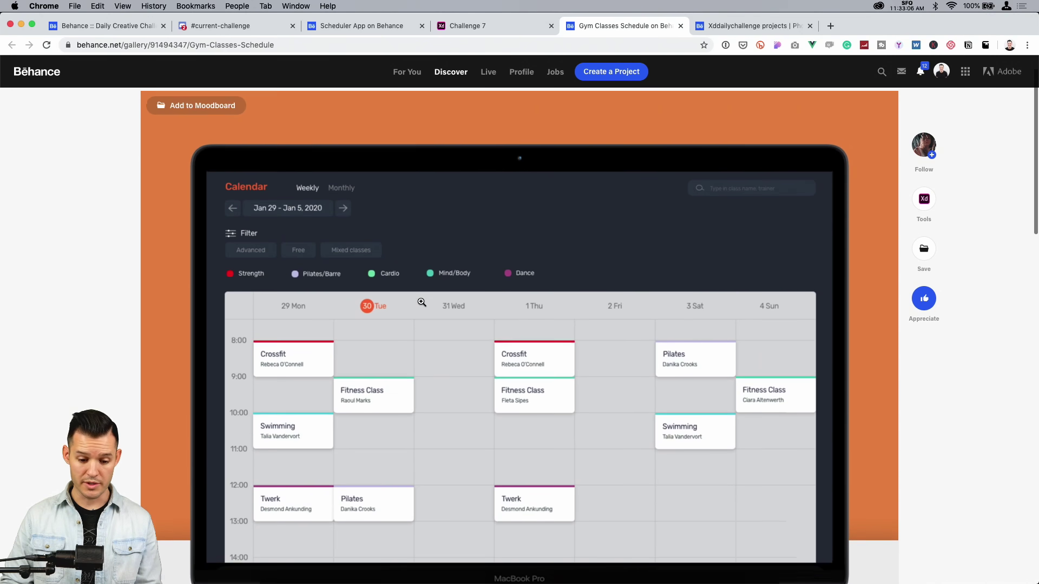
# View the xddailychallenge project results on Behance and revisit the Daily Creative Challenge page
pyautogui.click(722, 27)
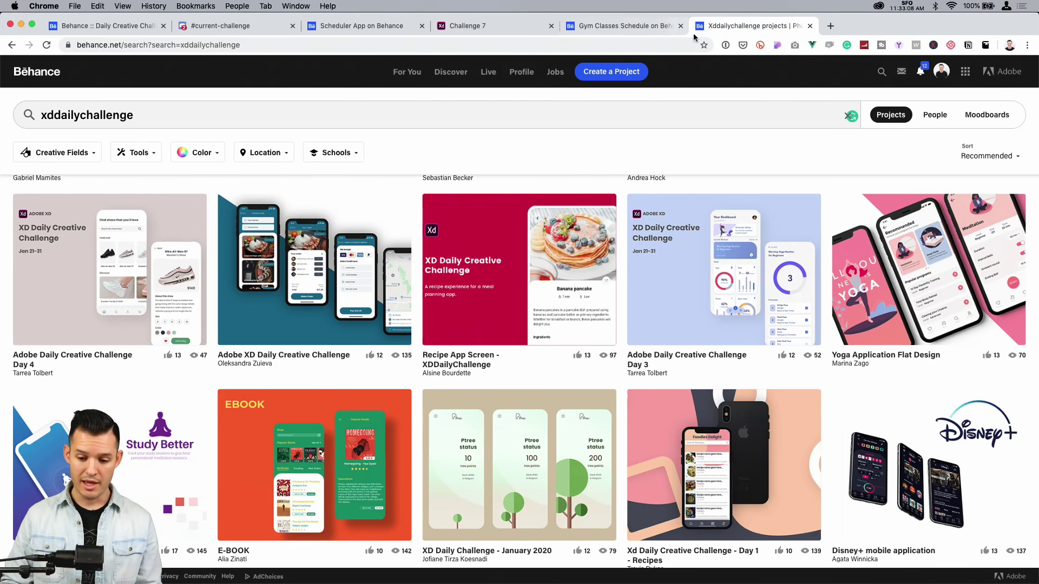
pyautogui.click(116, 26)
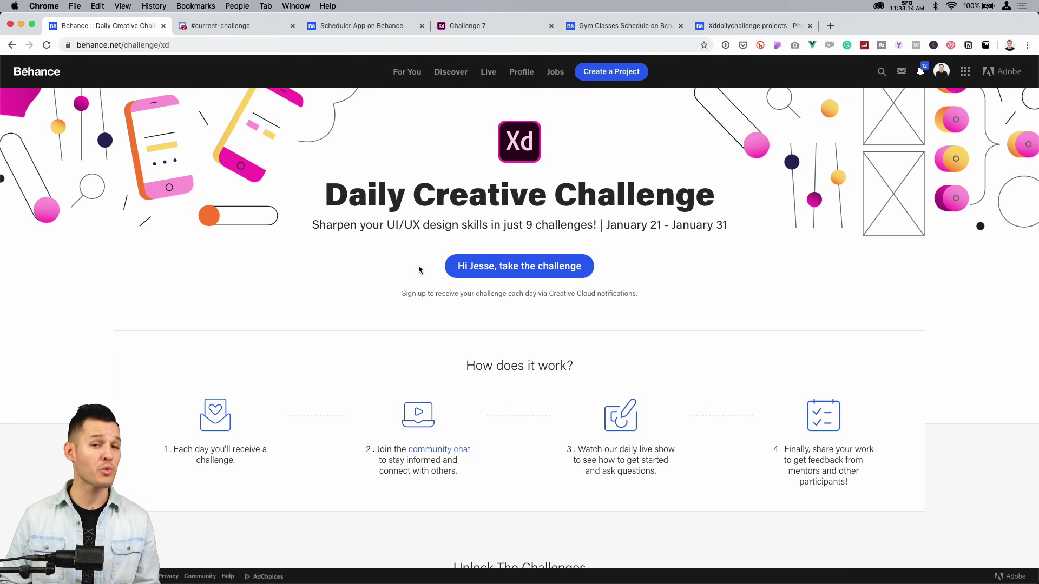
pyautogui.click(742, 30)
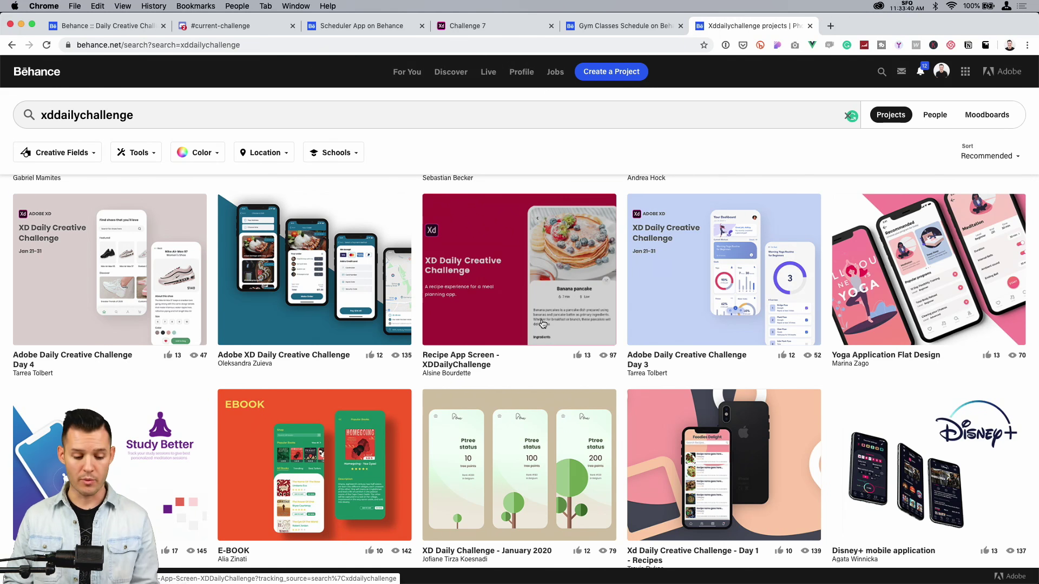
# Switch to Adobe XD and read the Day 8 onboarding brief, including its Inspiration section
pyautogui.press('super+Tab')
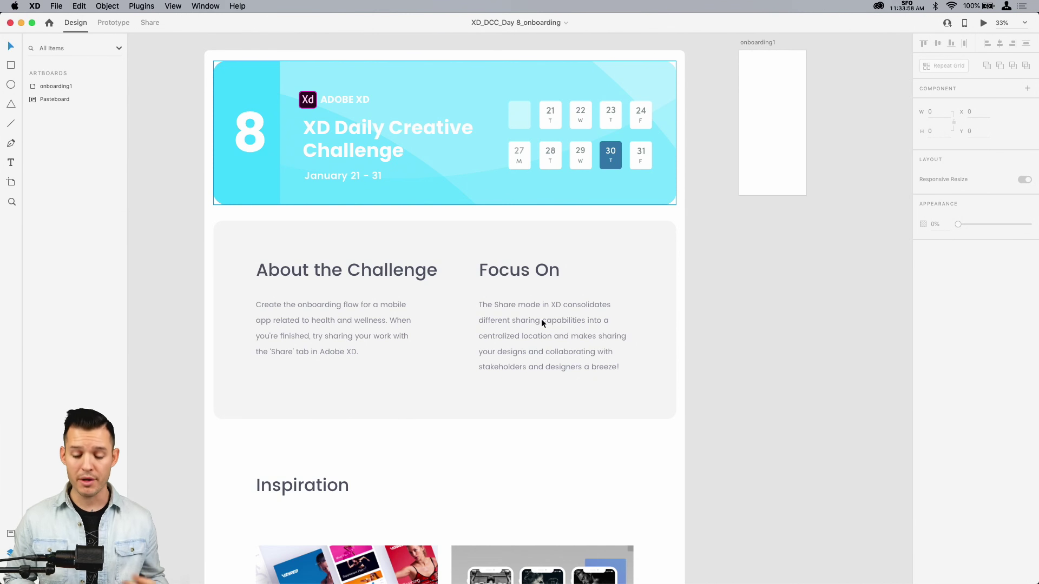
pyautogui.scroll(-15, 542, 323)
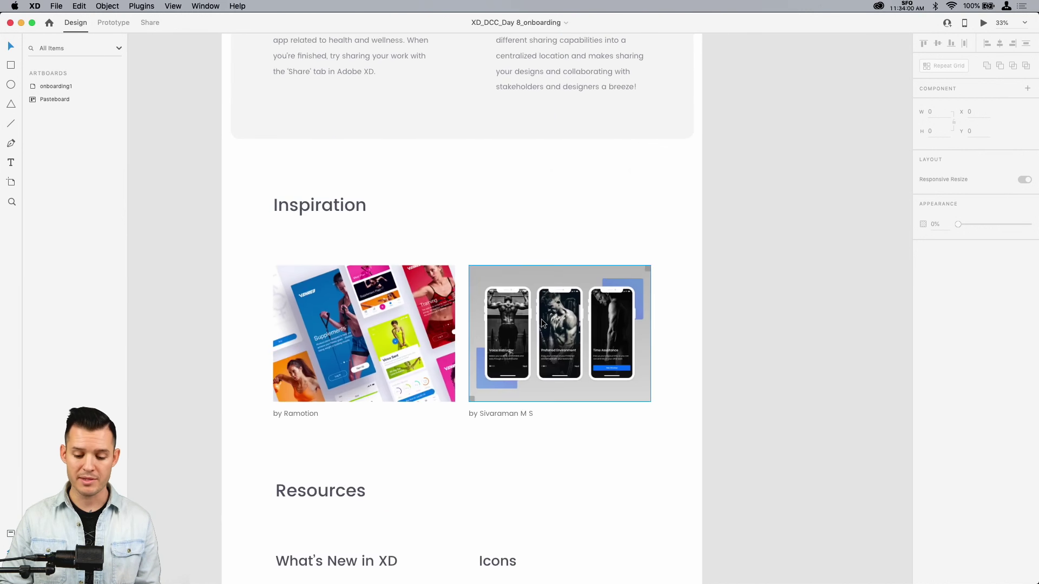
pyautogui.scroll(15, 786, 158)
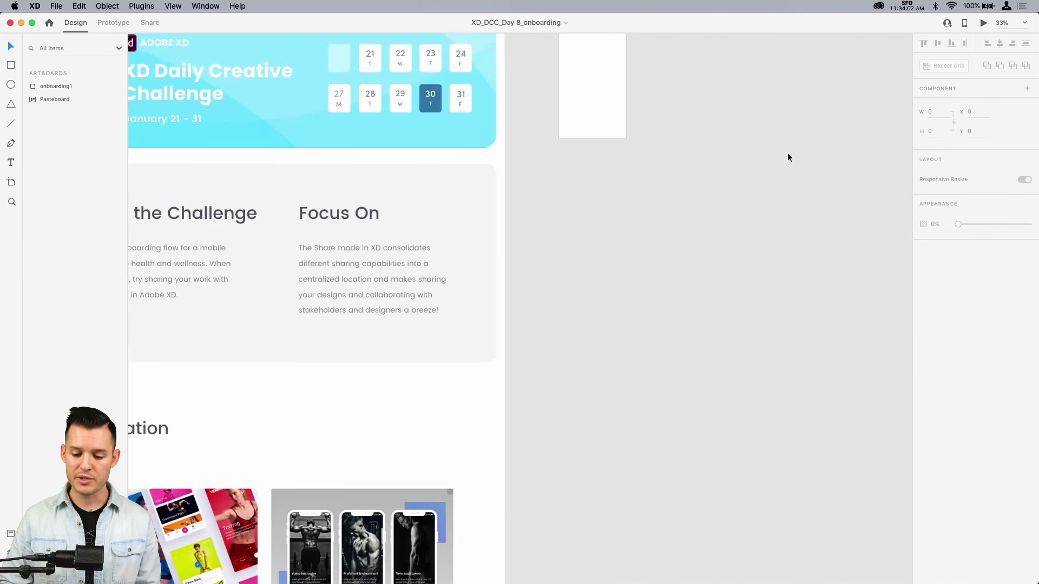
# Zoom in on the empty onboarding1 artboard beside the challenge brief
pyautogui.hscroll(2, 787, 158)
pyautogui.press('z')
pyautogui.moveTo(457, 109); pyautogui.dragTo(637, 314)
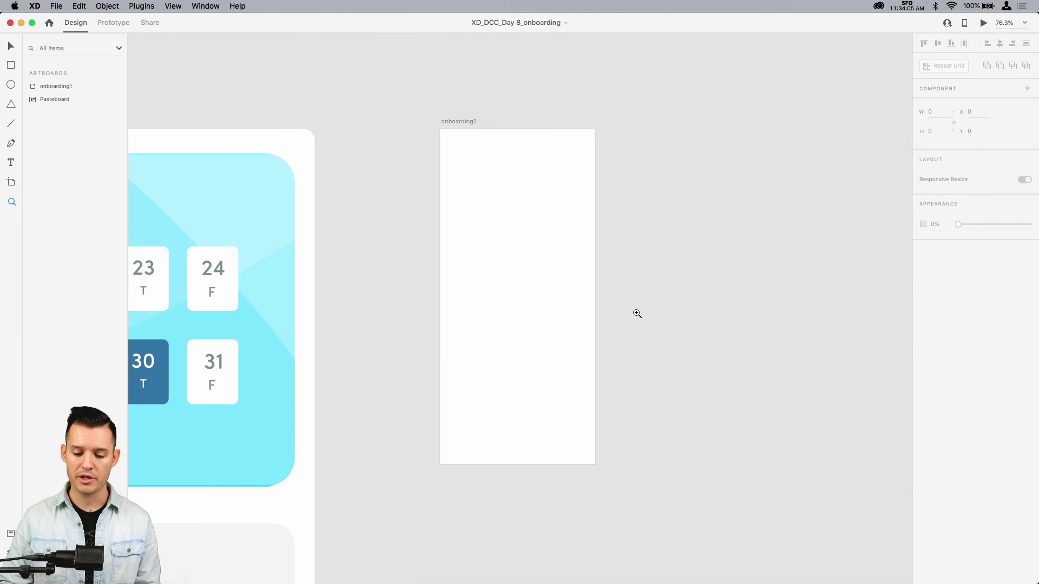
pyautogui.press('v')
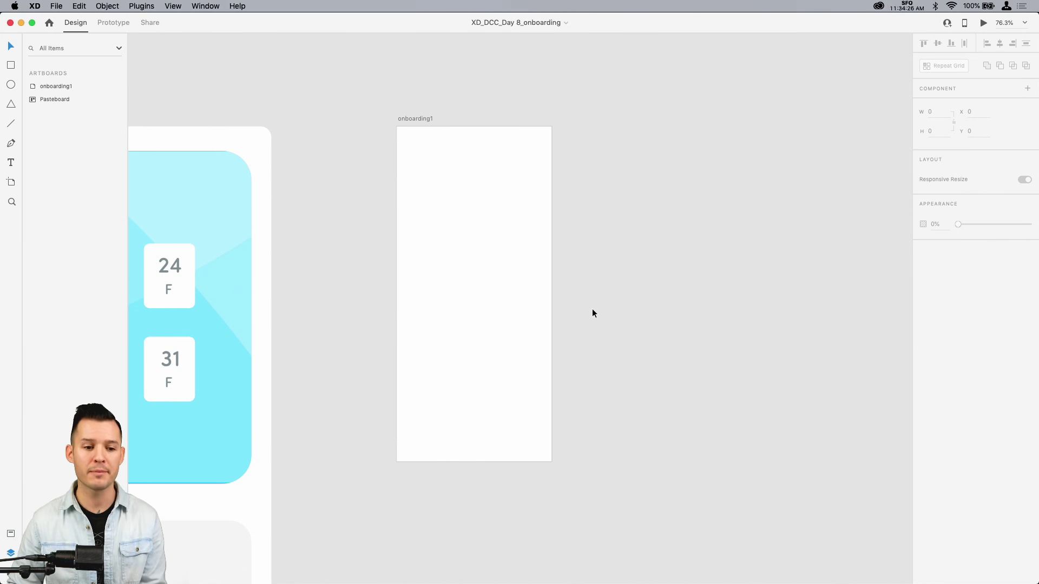
pyautogui.scroll(-3, 592, 313)
pyautogui.press('z')
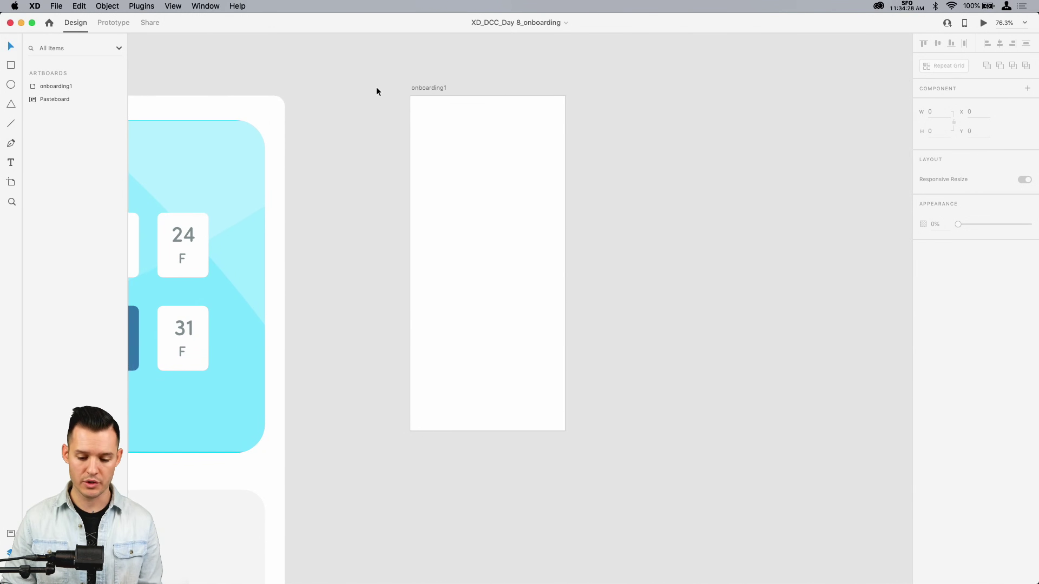
pyautogui.moveTo(352, 76); pyautogui.dragTo(673, 471)
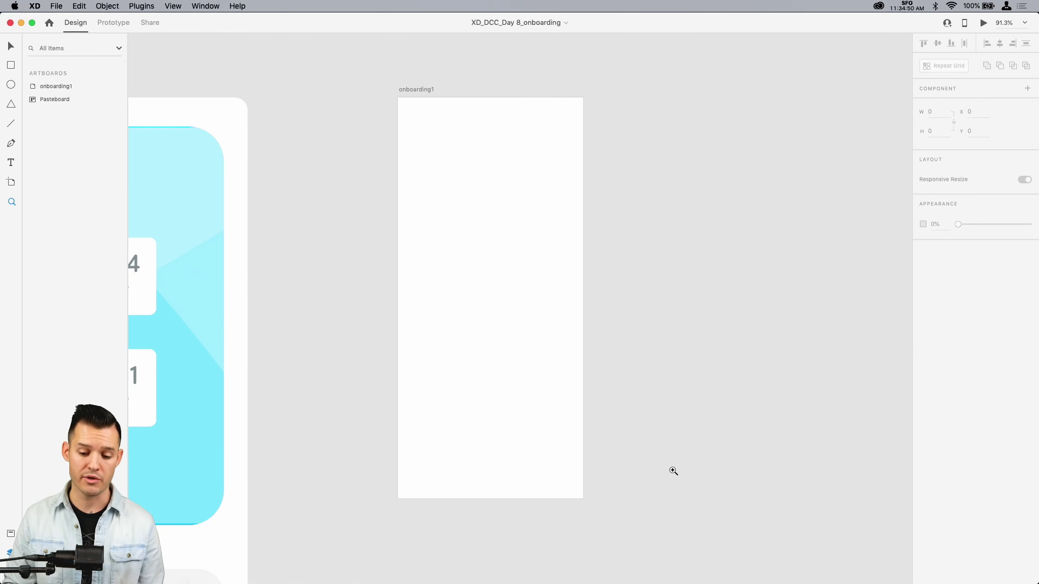
pyautogui.hscroll(3, 707, 398)
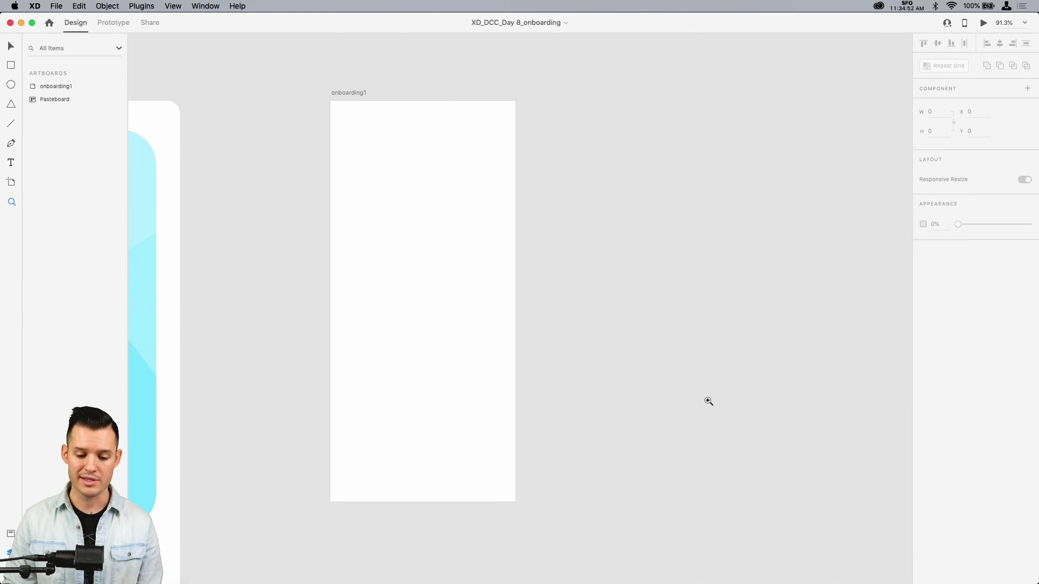
pyautogui.press('v')
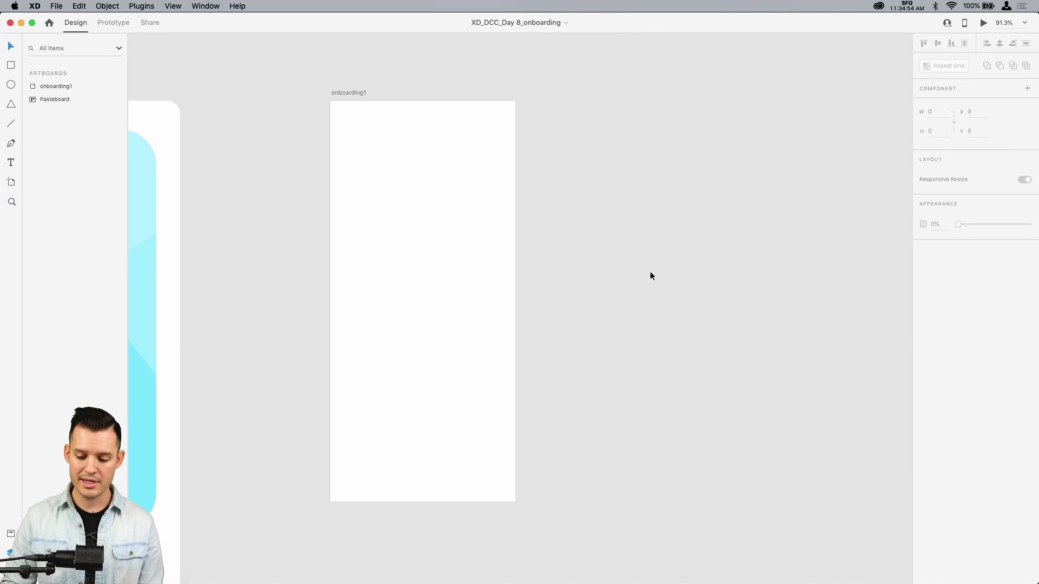
# Check the black-and-white fitness onboarding screens in the Inspiration section and return to the onboarding1 artboard
pyautogui.press('super+Tab')
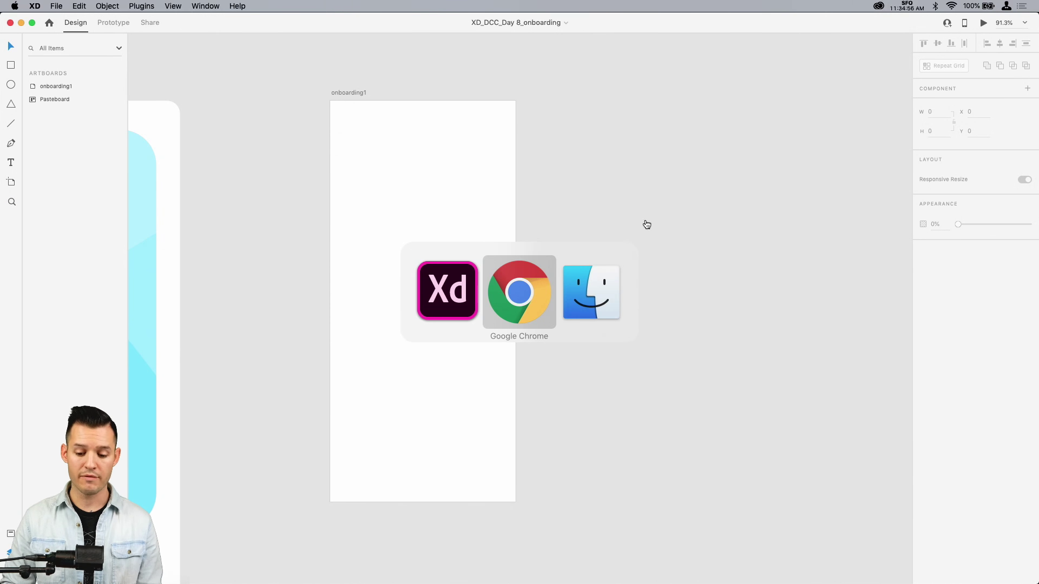
pyautogui.press('Escape')
pyautogui.scroll(-15, 643, 209)
pyautogui.scroll(15, 644, 211)
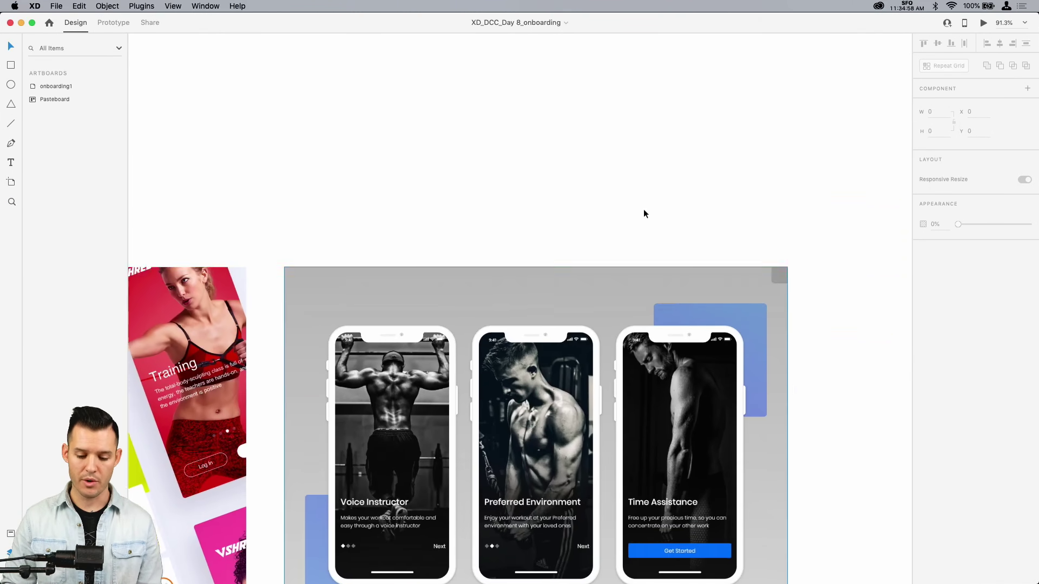
pyautogui.scroll(-3, 644, 214)
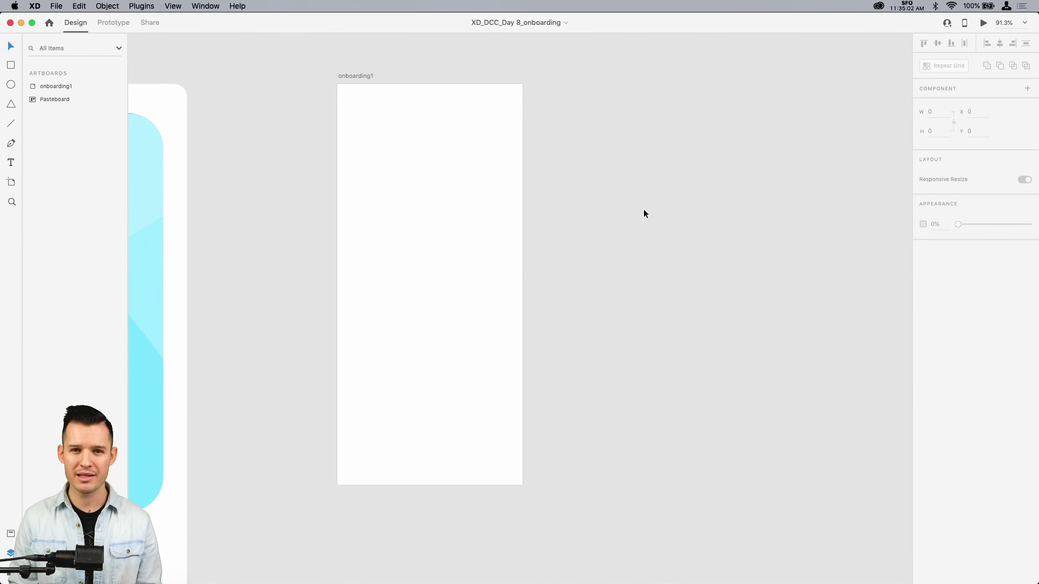
# Switch to Finder and preview the assets folder's black-and-white photo of a woman lifting a barbell
pyautogui.press('super+Tab')
pyautogui.press('super+Tab')
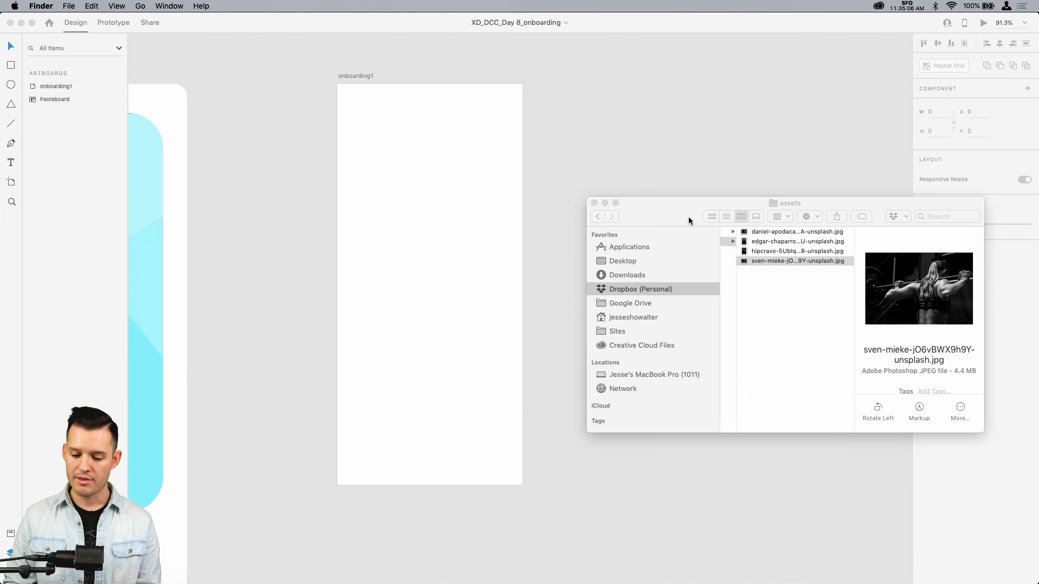
pyautogui.click(780, 264)
pyautogui.press('space')
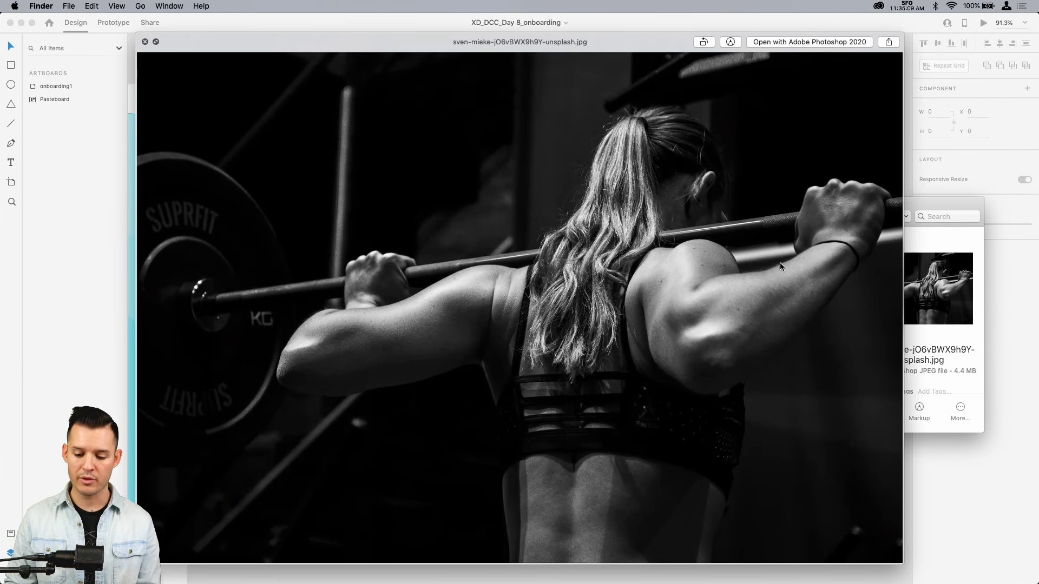
# Browse the other gym photos in the assets folder and return to the shot of the woman lifting a barbell
pyautogui.press('Up')
pyautogui.press('Up')
pyautogui.press('Up')
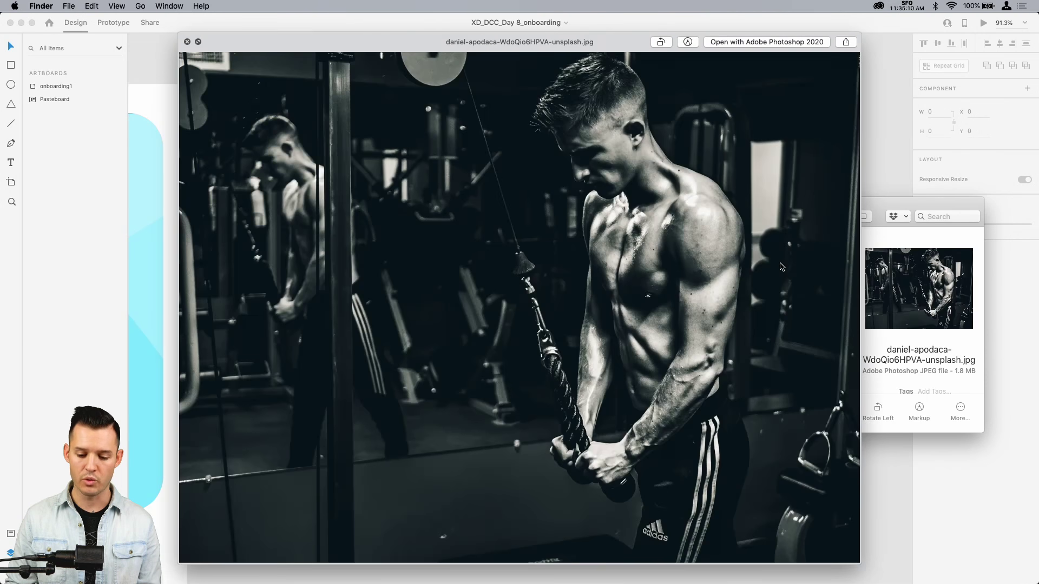
pyautogui.press('Down')
pyautogui.press('Down')
pyautogui.press('Down')
pyautogui.press('space')
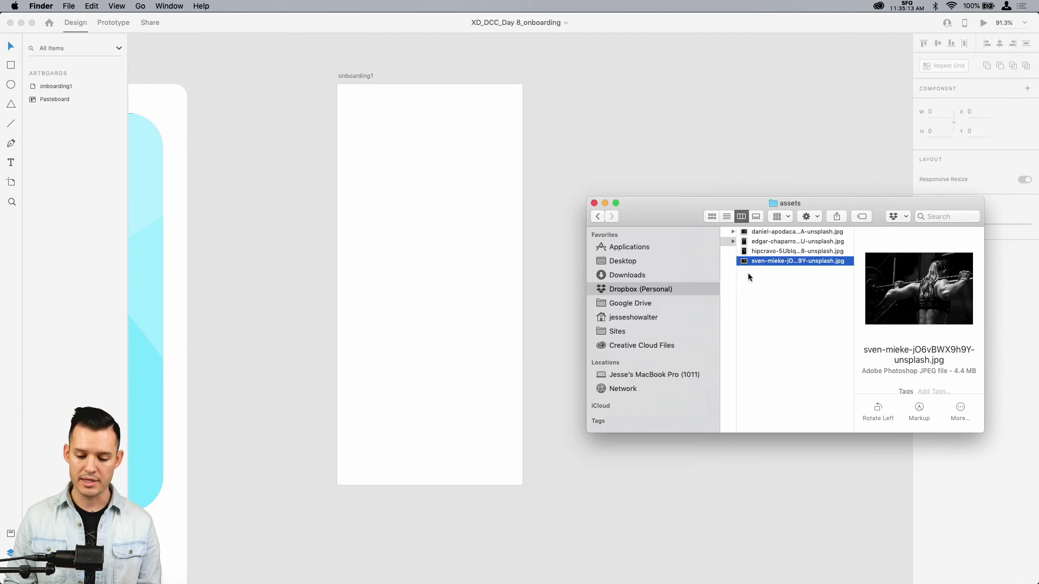
# Bring the barbell photo into the XD document and place it beside the onboarding1 artboard, scaled down to about 720 × 482
pyautogui.moveTo(771, 265); pyautogui.dragTo(429, 220)
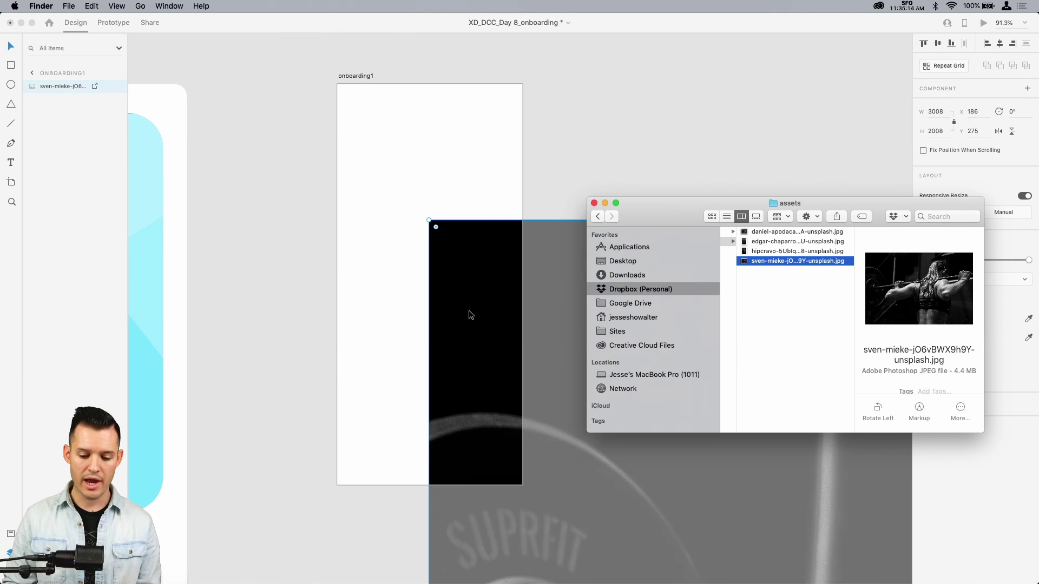
pyautogui.press('super+minus')
pyautogui.press('super+minus')
pyautogui.moveTo(513, 261); pyautogui.dragTo(628, 317)
pyautogui.moveTo(694, 381); pyautogui.dragTo(630, 295)
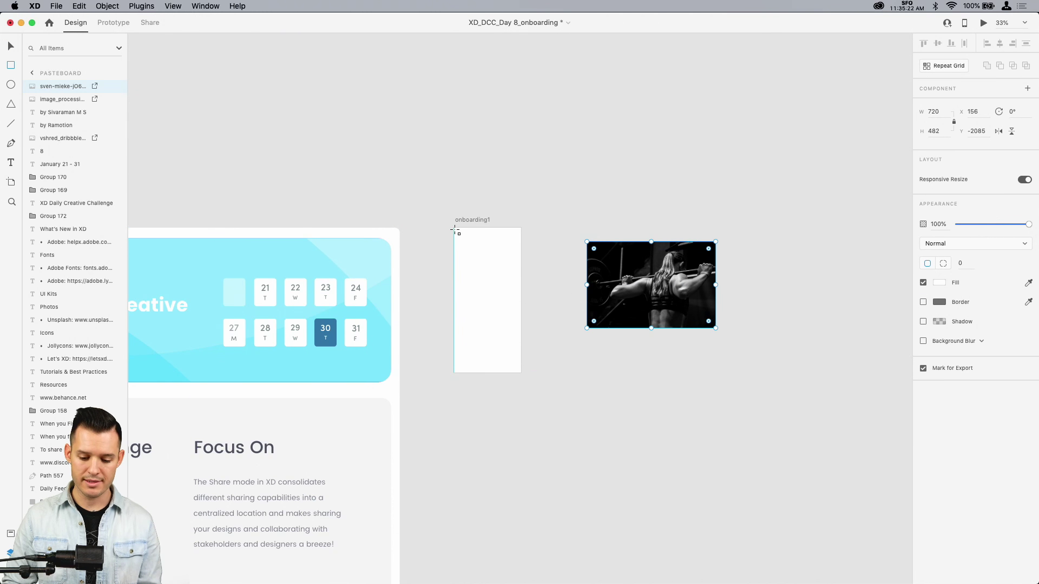
# Cover the onboarding1 artboard with a 375 × 812 rectangle and lay the barbell photo over it, enlarged to about 1254 × 838
pyautogui.moveTo(454, 228)
pyautogui.mouseDown()
pyautogui.moveTo(498, 364)
pyautogui.moveTo(521, 373)
pyautogui.mouseUp()
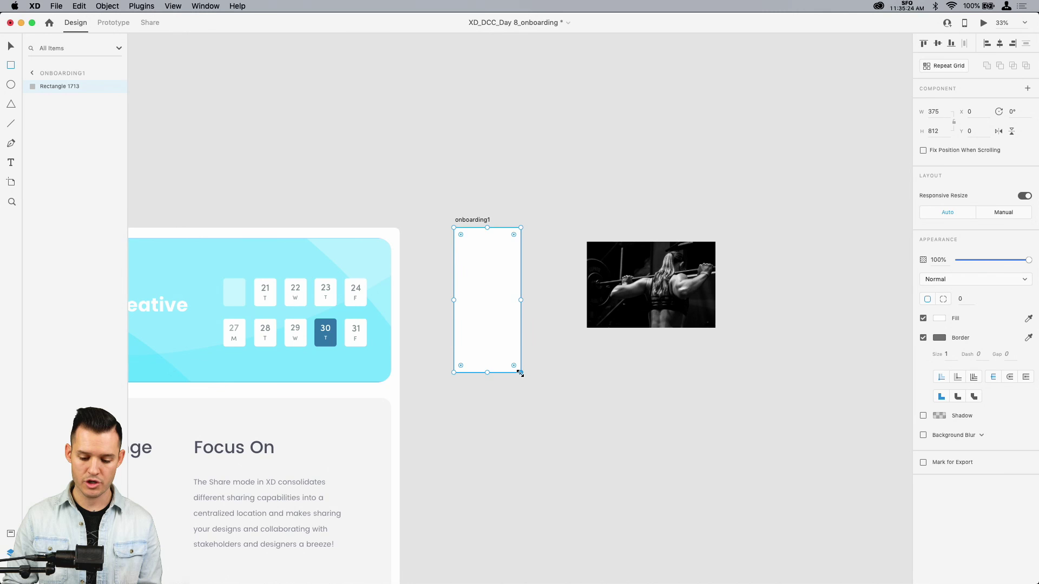
pyautogui.press('super+equal')
pyautogui.press('v')
pyautogui.moveTo(711, 293); pyautogui.dragTo(362, 302)
pyautogui.moveTo(615, 165); pyautogui.dragTo(721, 95)
pyautogui.moveTo(517, 191); pyautogui.dragTo(346, 228)
pyautogui.click(609, 158)
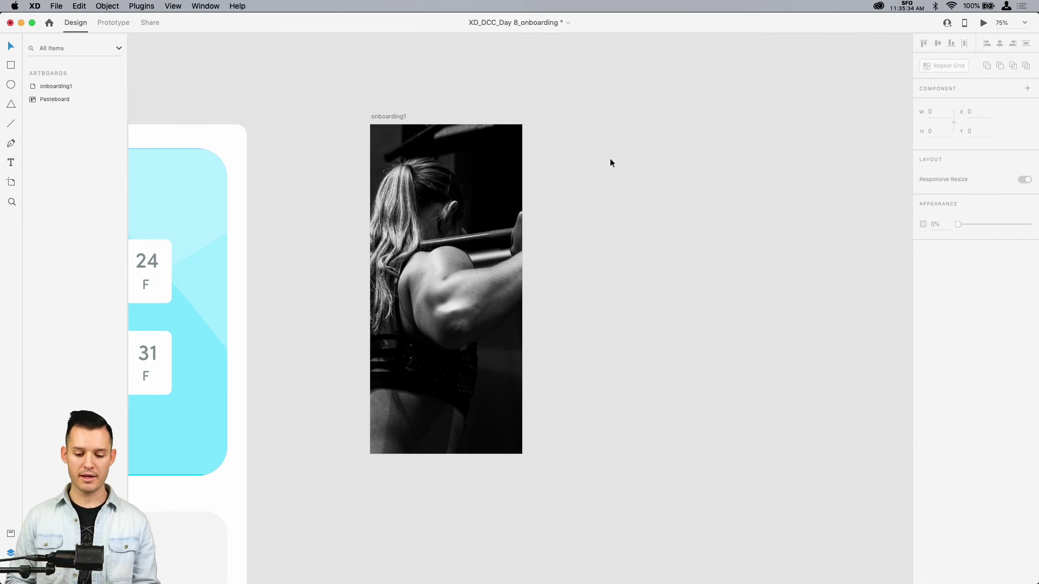
# Move the rectangle above the photo in the layer order and mask the photo with it
pyautogui.click(456, 162)
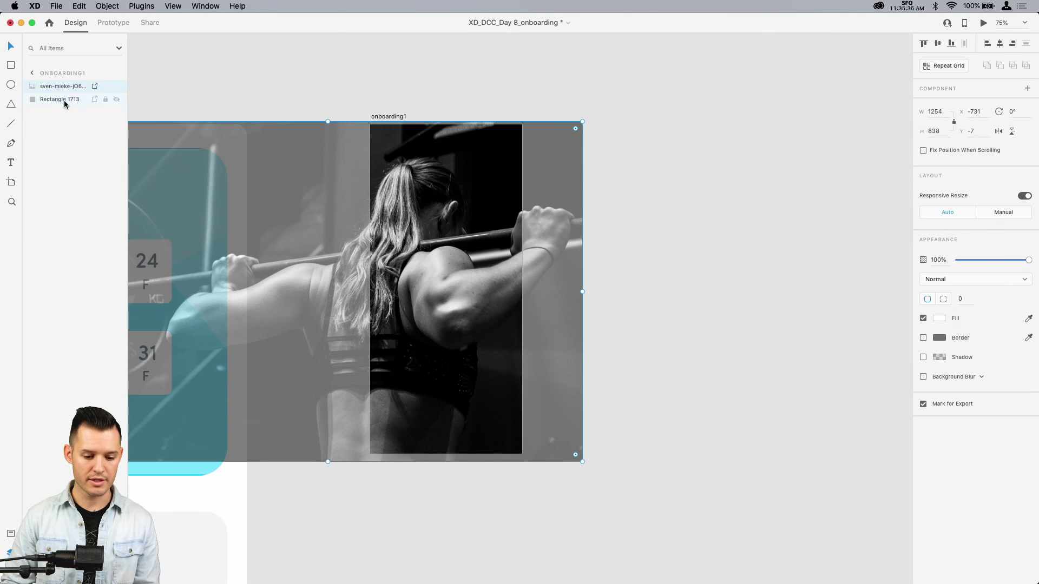
pyautogui.moveTo(64, 100)
pyautogui.mouseDown()
pyautogui.moveTo(55, 99)
pyautogui.moveTo(54, 82)
pyautogui.mouseUp()
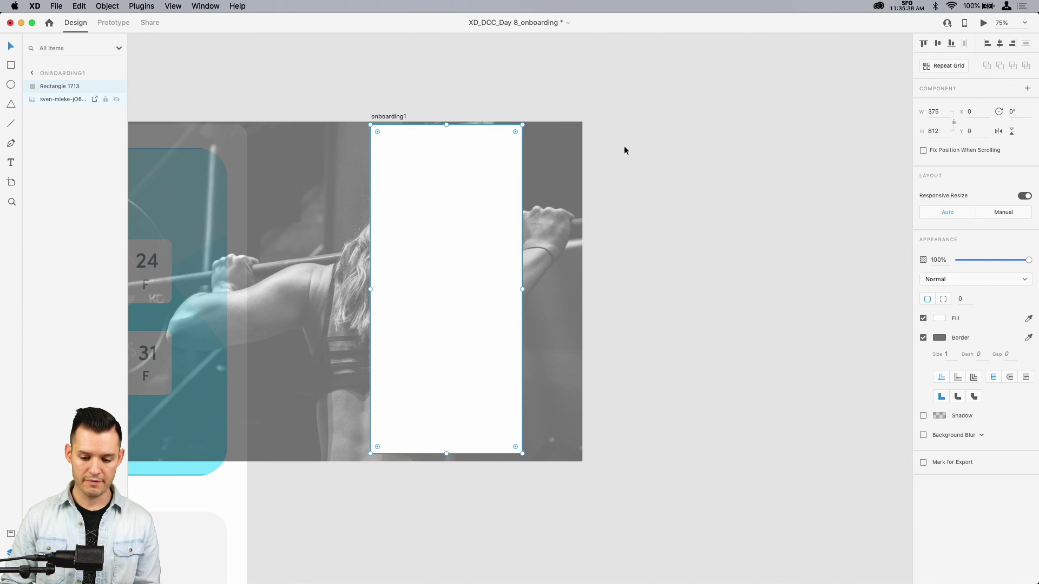
pyautogui.moveTo(614, 103); pyautogui.dragTo(395, 266)
pyautogui.press('super+shift+m')
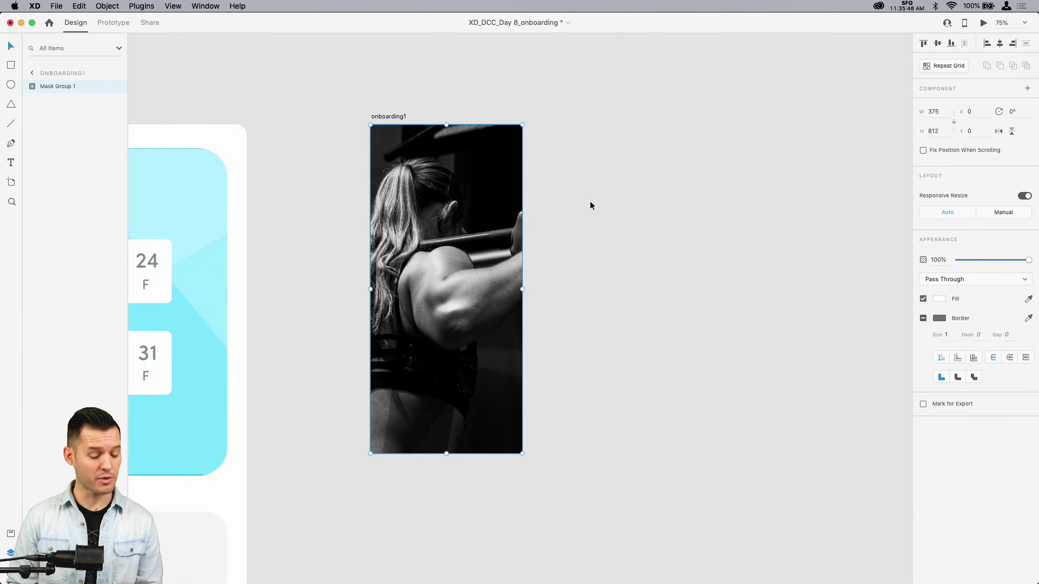
# Draw a borderless white bar across the top edge of the artboard, 375 wide and 14 high
pyautogui.press('r')
pyautogui.moveTo(371, 136); pyautogui.dragTo(522, 124)
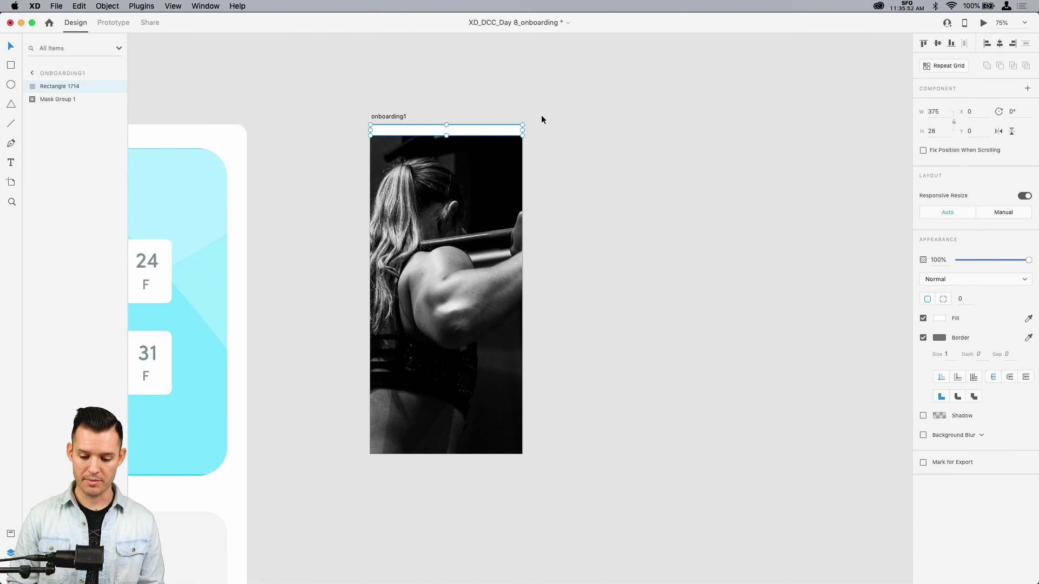
pyautogui.press('super+equal')
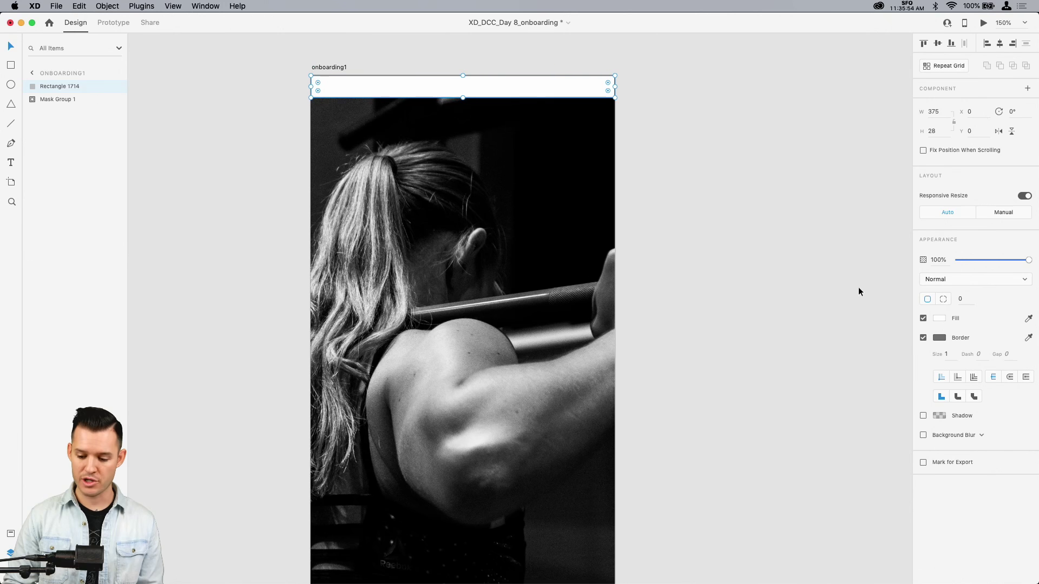
pyautogui.click(923, 338)
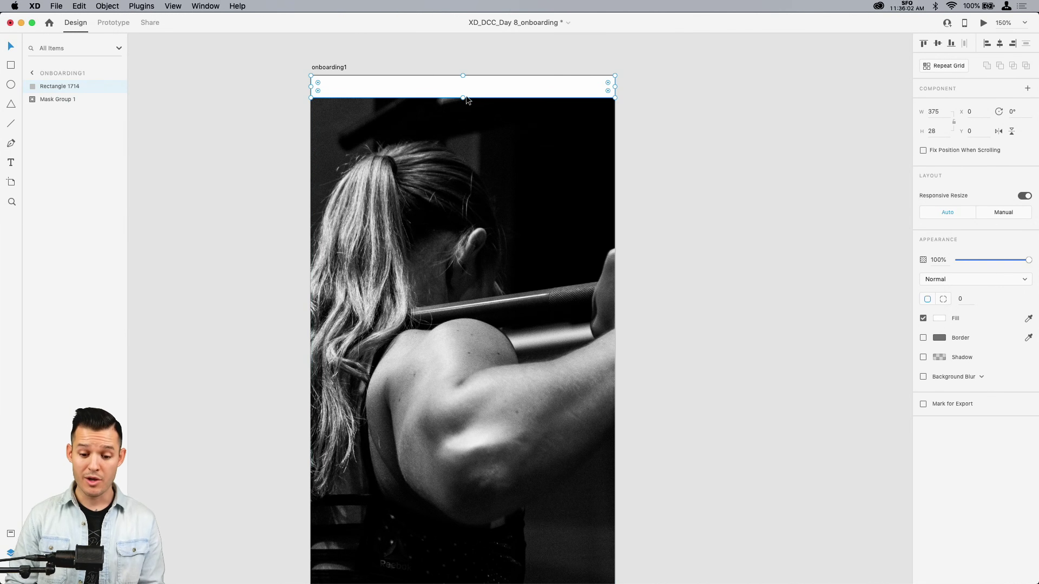
pyautogui.moveTo(462, 98); pyautogui.dragTo(462, 85)
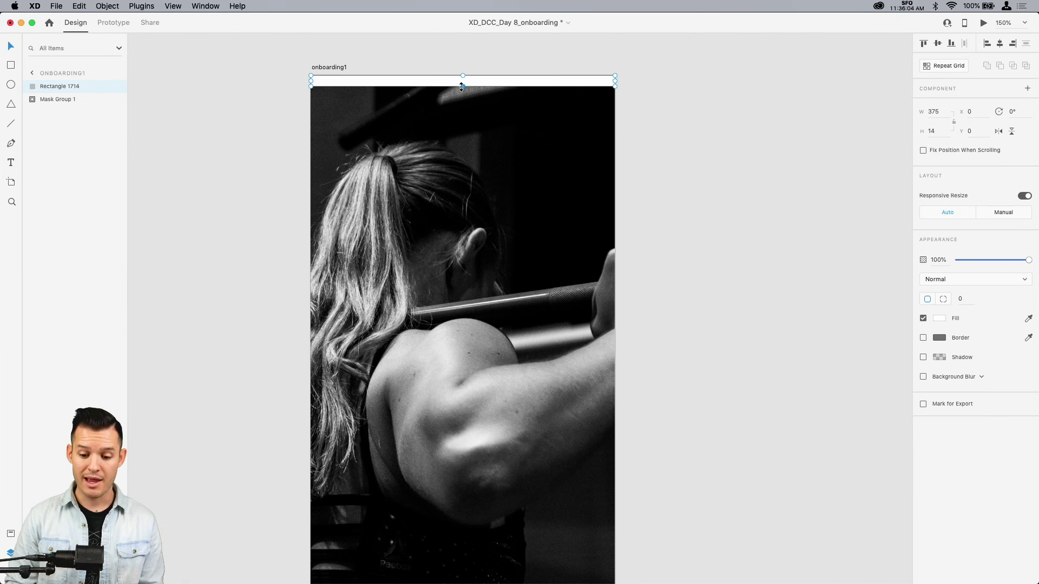
pyautogui.click(717, 154)
# Add the text "Fitness App" over the woman's hair and set its fill to white
pyautogui.scroll(-2, 724, 142)
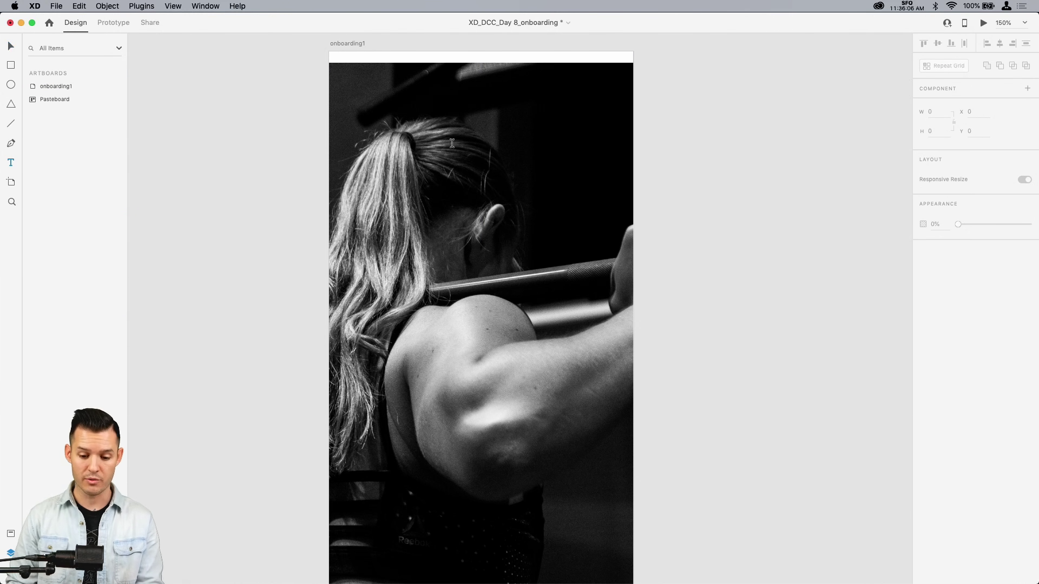
pyautogui.click(386, 148)
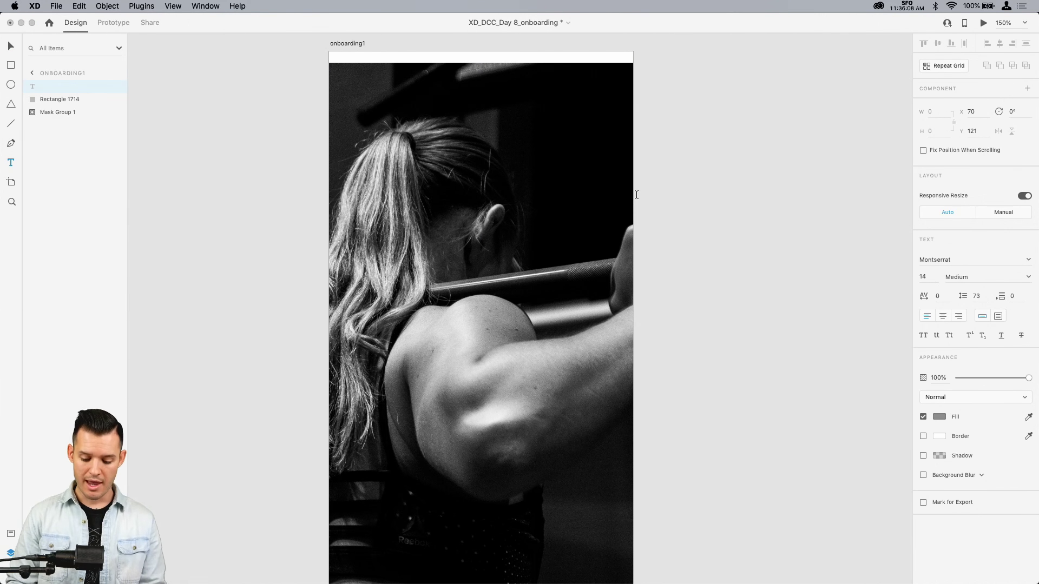
pyautogui.write('Frames')
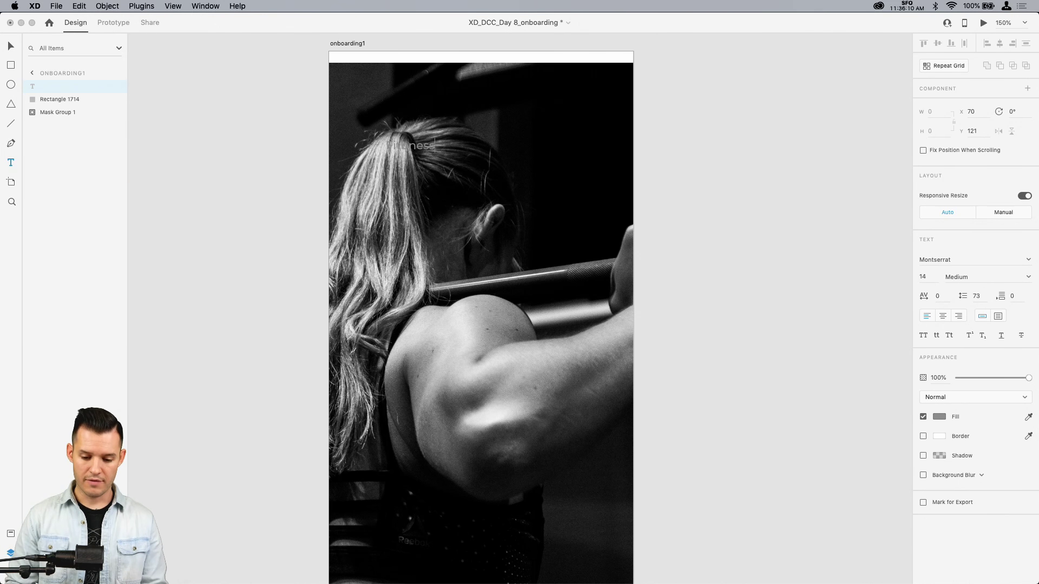
pyautogui.write(' App')
pyautogui.press('super+a')
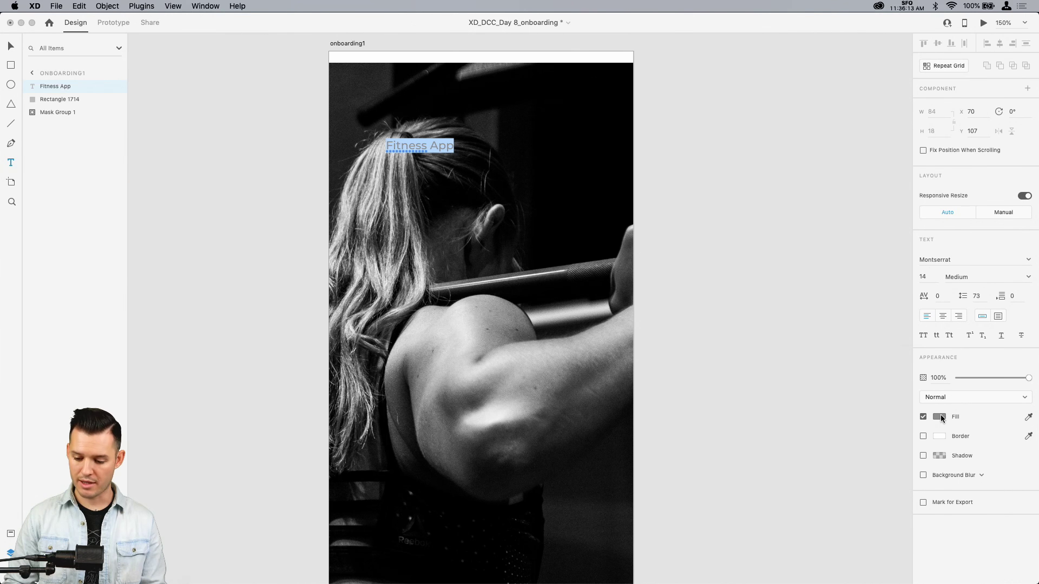
pyautogui.click(939, 417)
pyautogui.moveTo(868, 407); pyautogui.dragTo(741, 299)
pyautogui.press('Escape')
pyautogui.press('Escape')
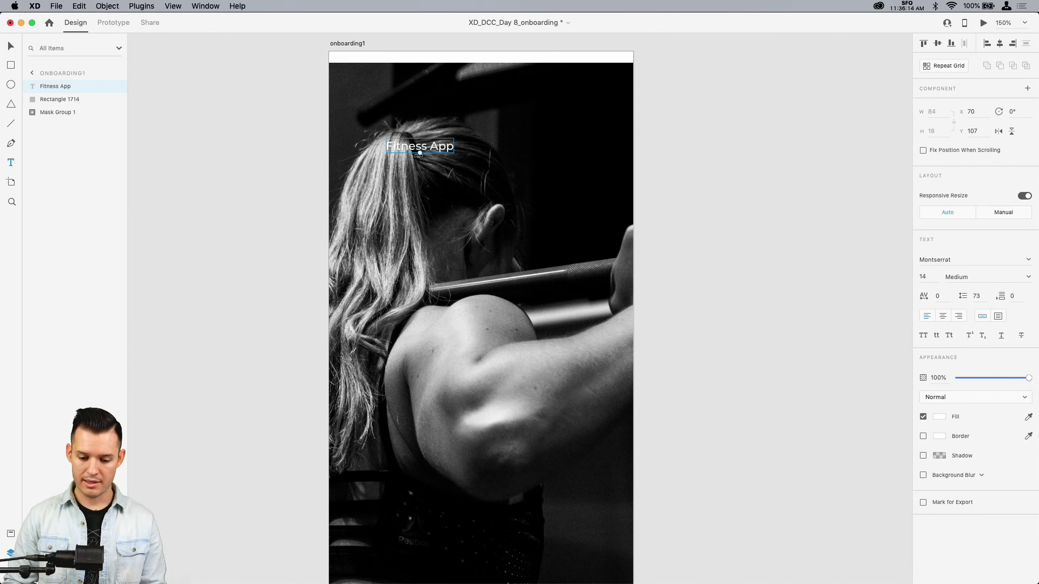
# Enlarge the "Fitness App" title to size 47 and center it horizontally near the artboard's top, at about Y 62
pyautogui.moveTo(419, 153); pyautogui.dragTo(421, 184)
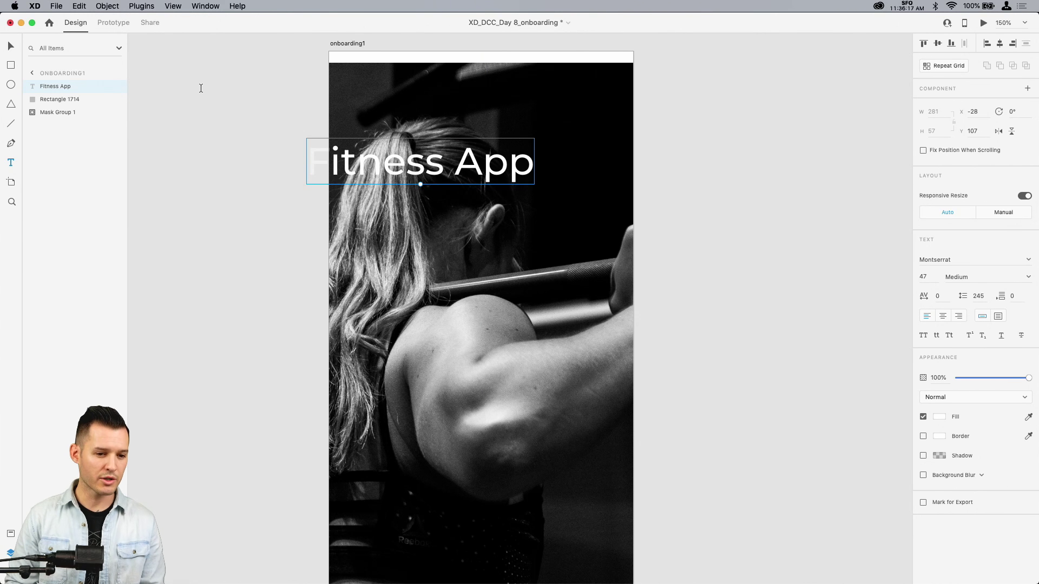
pyautogui.click(11, 46)
pyautogui.moveTo(373, 161); pyautogui.dragTo(432, 199)
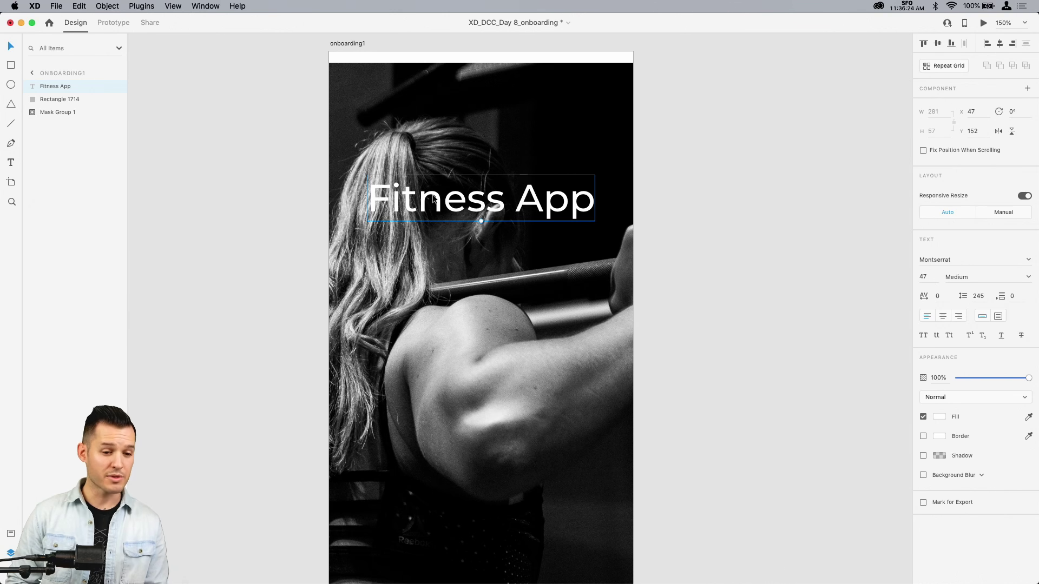
pyautogui.moveTo(479, 195); pyautogui.dragTo(471, 123)
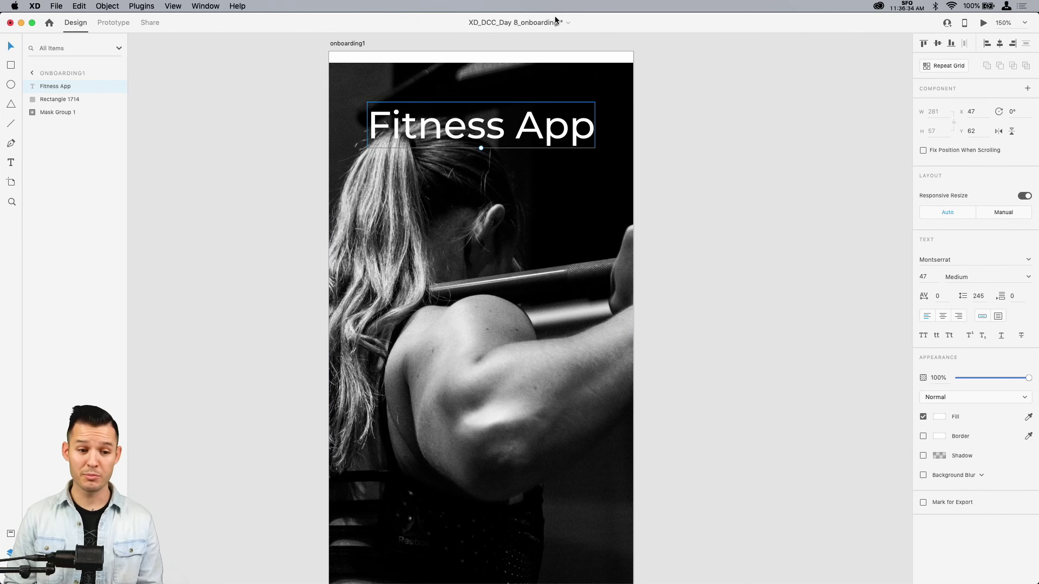
# Fill the thin bar along the artboard's top edge with pure red, #FF0000
pyautogui.click(562, 58)
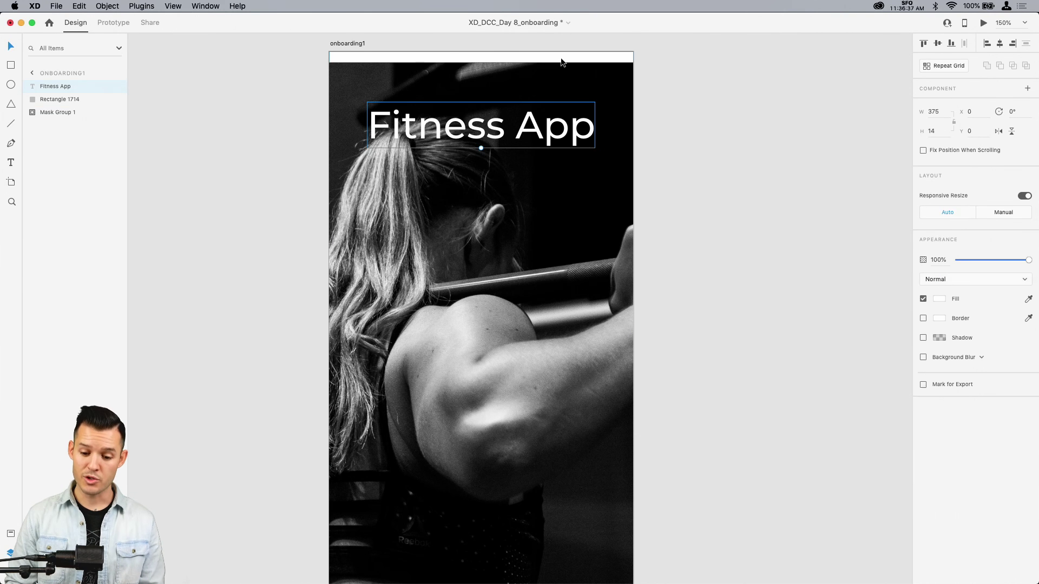
pyautogui.click(940, 320)
pyautogui.moveTo(892, 310); pyautogui.dragTo(896, 264)
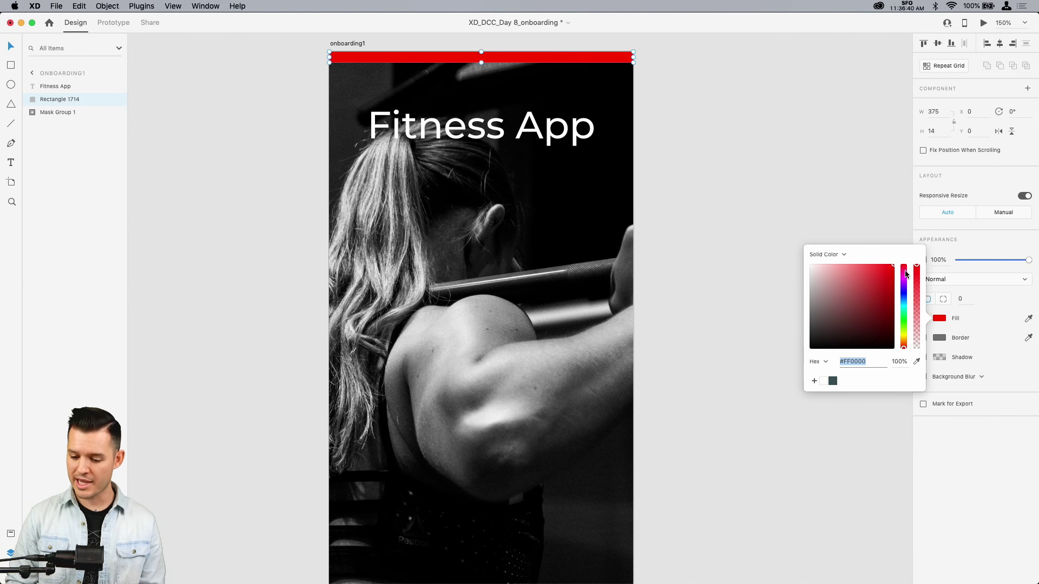
pyautogui.click(904, 345)
pyautogui.moveTo(904, 344); pyautogui.dragTo(898, 245)
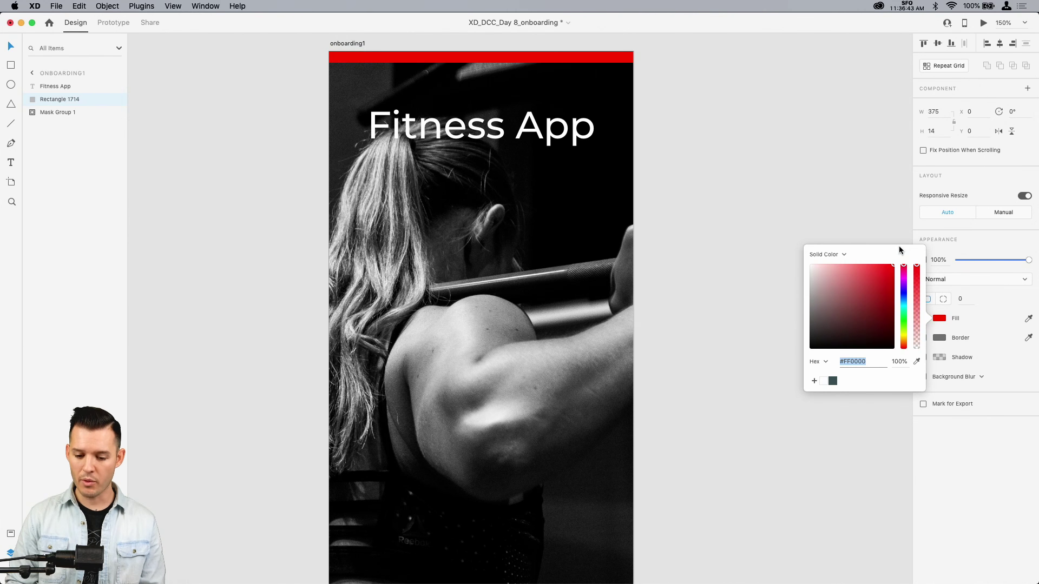
pyautogui.click(725, 167)
# Shift the top bar's fill hue to a crimson red, about #FF003B
pyautogui.moveTo(475, 121); pyautogui.dragTo(275, 99)
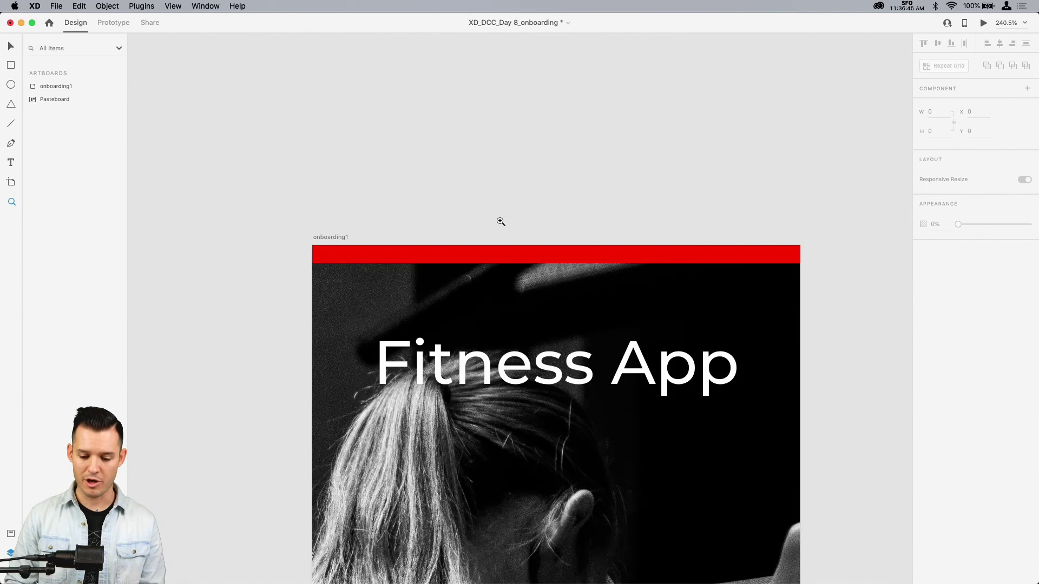
pyautogui.press('v')
pyautogui.press('super+equal')
pyautogui.moveTo(477, 154); pyautogui.dragTo(518, 97)
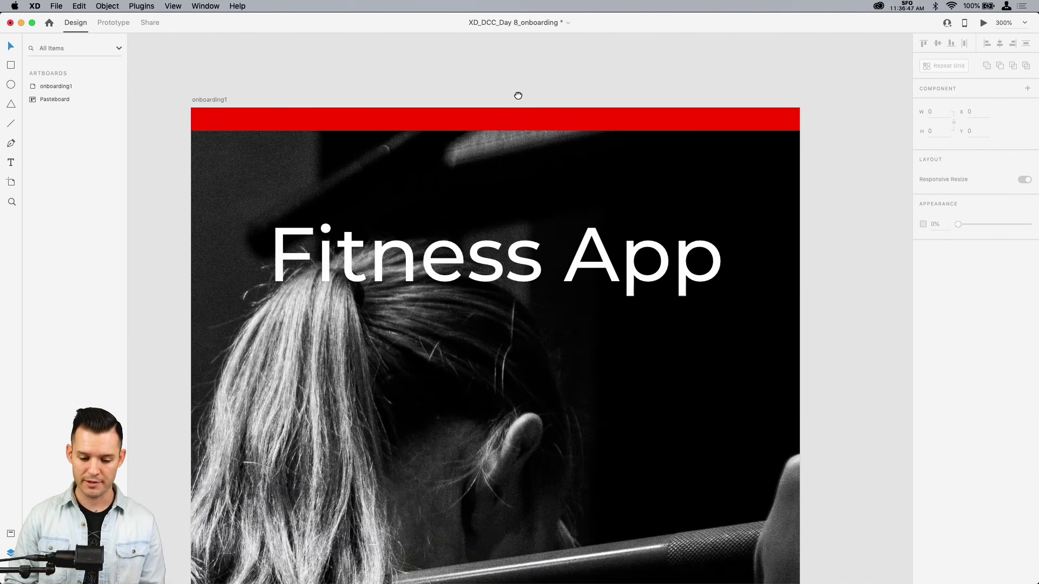
pyautogui.click(519, 111)
pyautogui.click(939, 318)
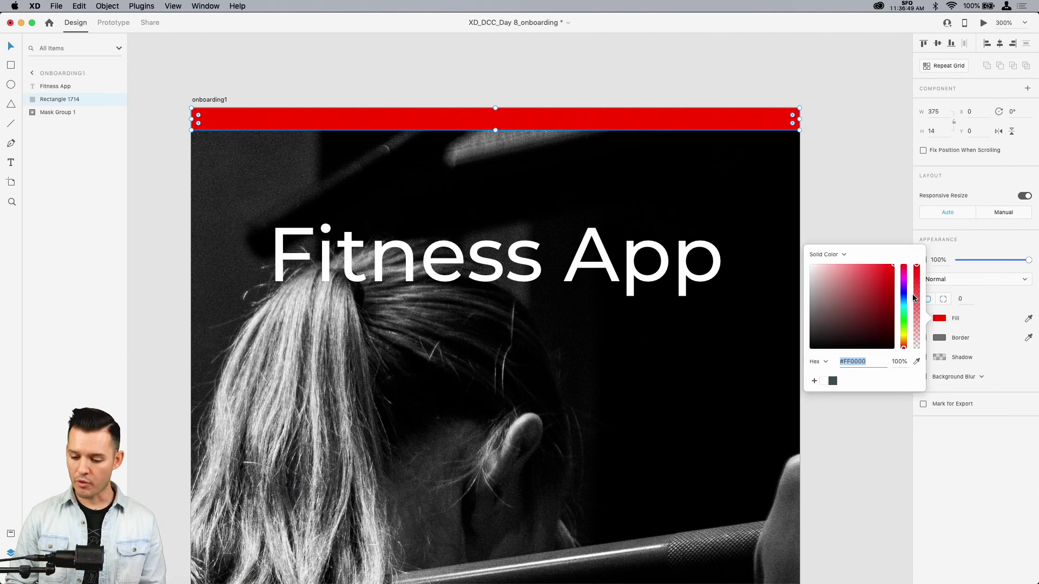
pyautogui.moveTo(905, 352); pyautogui.dragTo(902, 270)
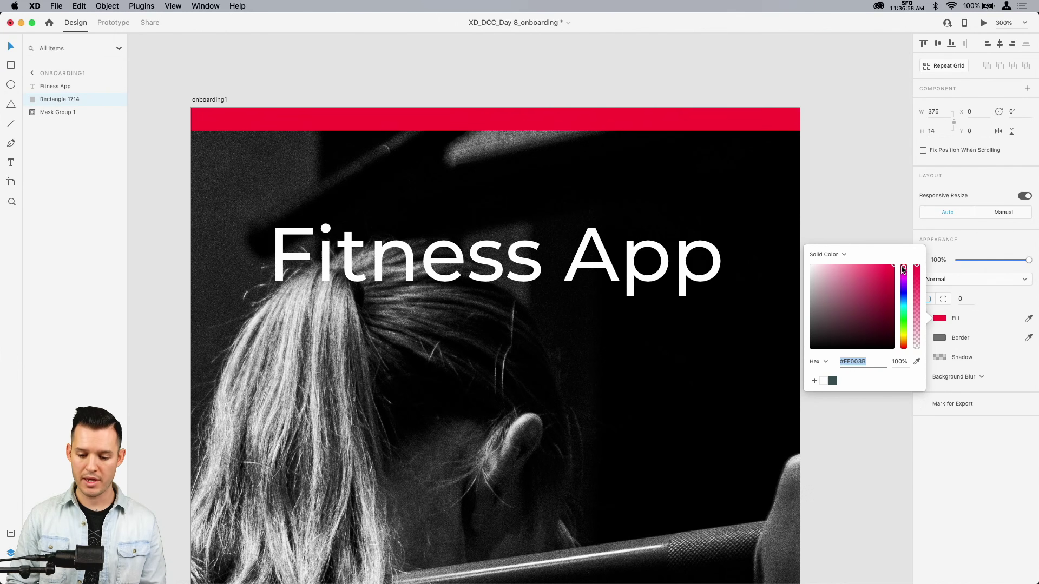
pyautogui.click(838, 212)
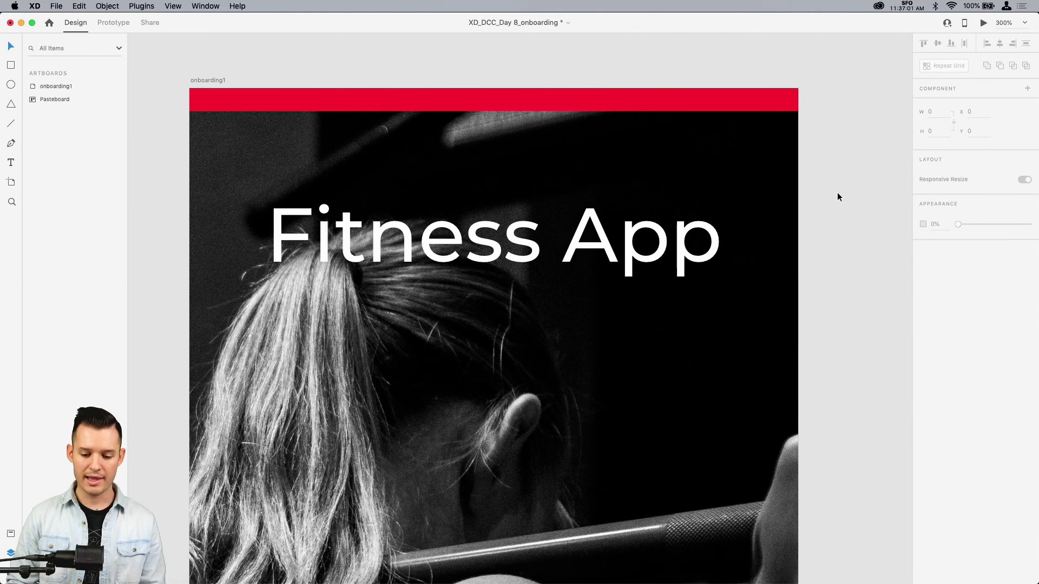
# Move the "Fitness App" title down to the vertical middle of the artboard, keeping it horizontally centered
pyautogui.press('super+minus')
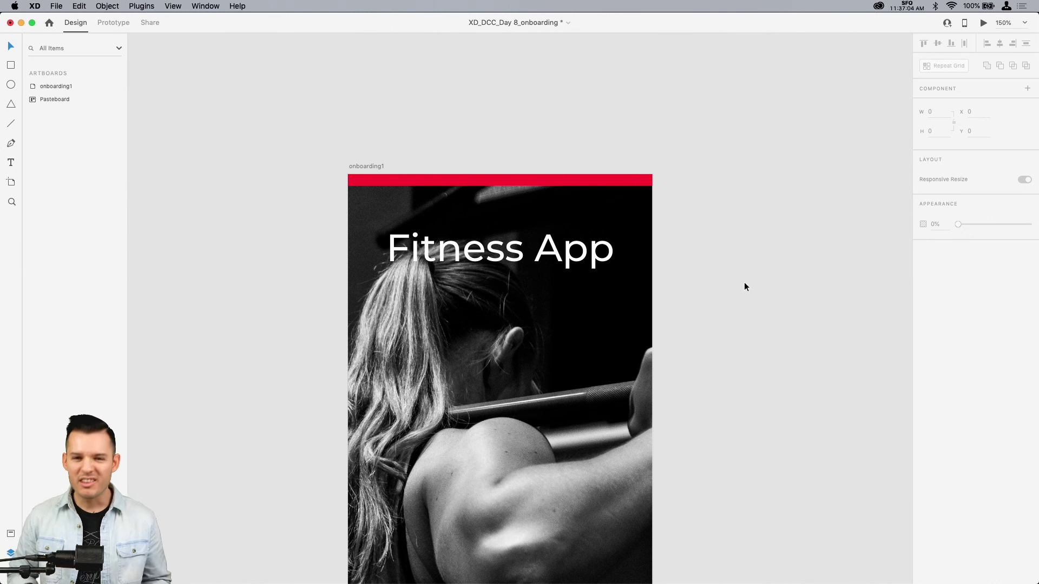
pyautogui.press('super+minus')
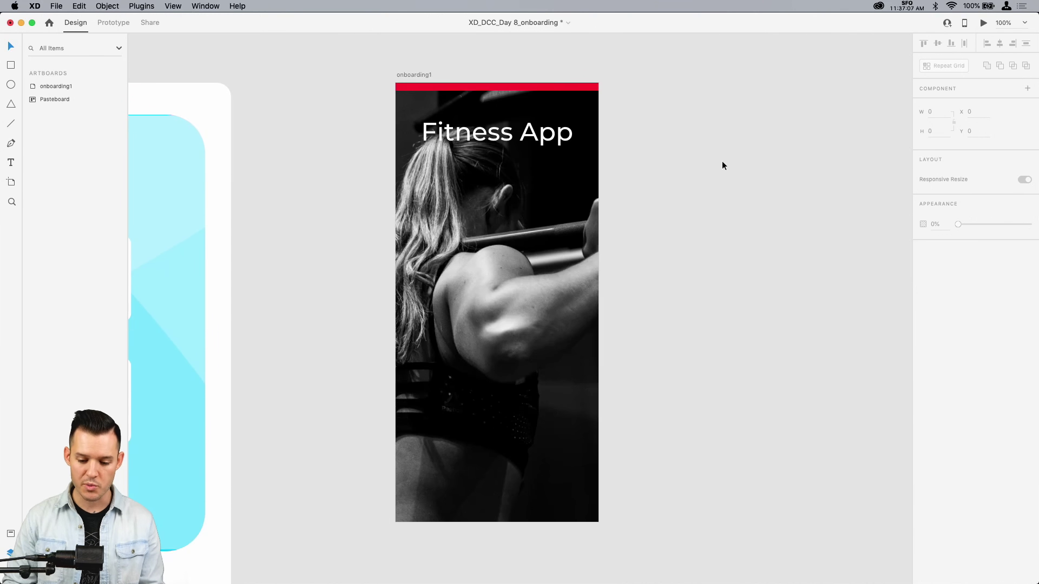
pyautogui.moveTo(514, 135); pyautogui.dragTo(511, 308)
# Reposition the photo inside its mask, trying her back in the center, then settling further left so her head and gripping hand are framed
pyautogui.doubleClick(495, 233)
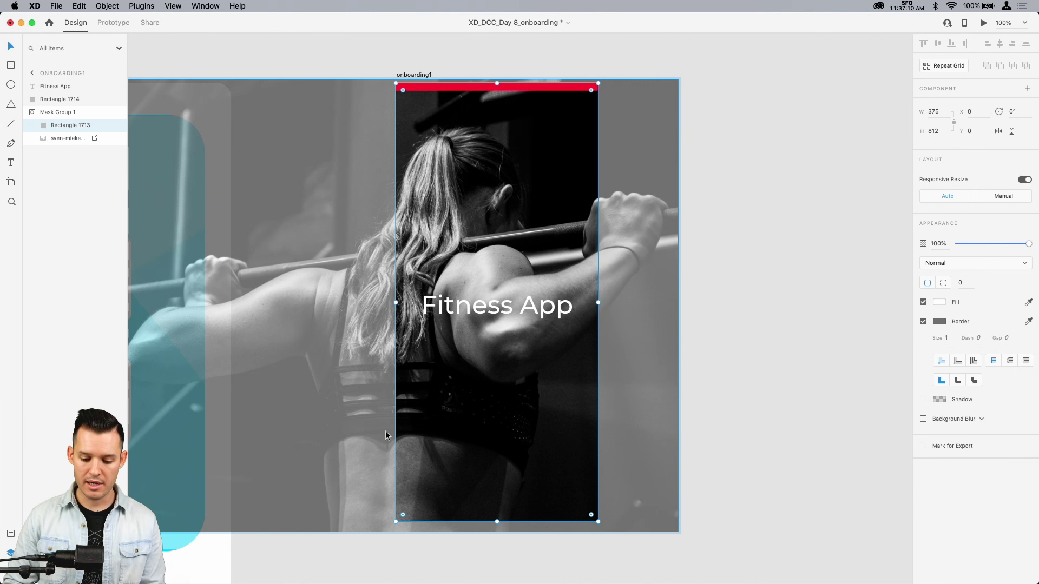
pyautogui.moveTo(453, 194); pyautogui.dragTo(573, 173)
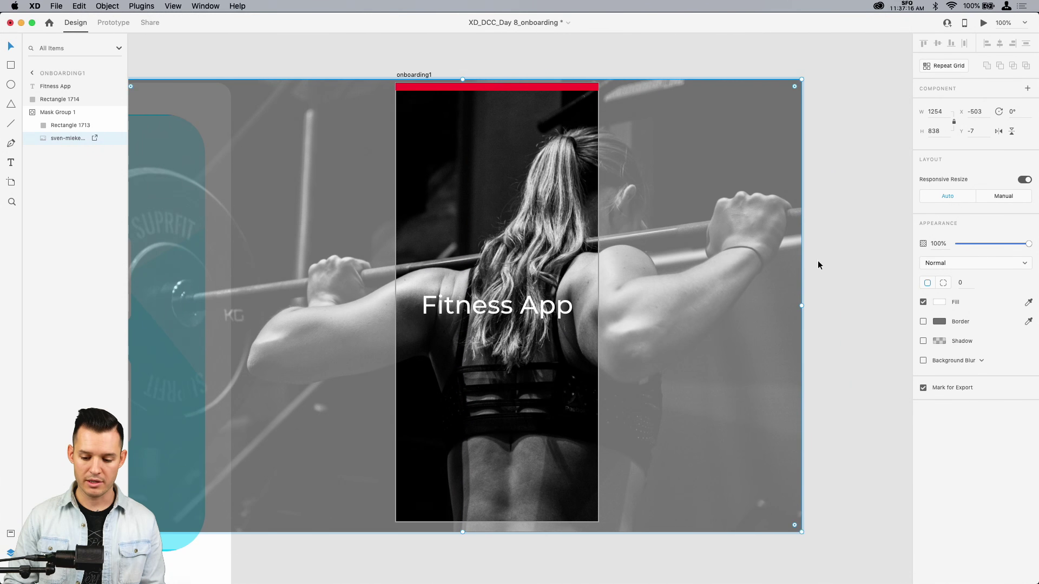
pyautogui.click(832, 254)
pyautogui.doubleClick(495, 193)
pyautogui.moveTo(495, 193); pyautogui.dragTo(365, 192)
pyautogui.click(683, 174)
pyautogui.press('super+equal')
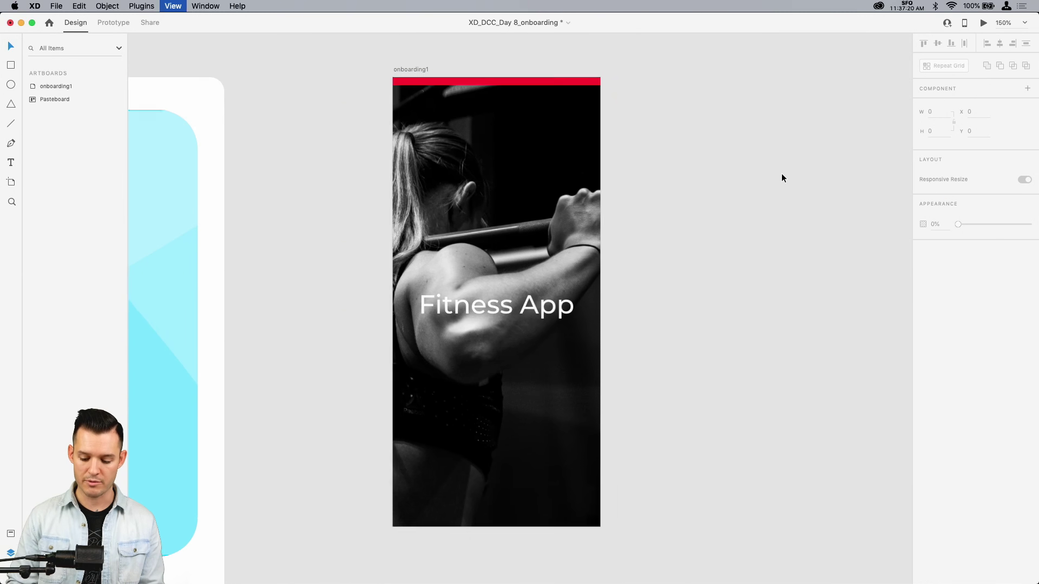
pyautogui.scroll(-1, 720, 309)
pyautogui.scroll(3, 499, 356)
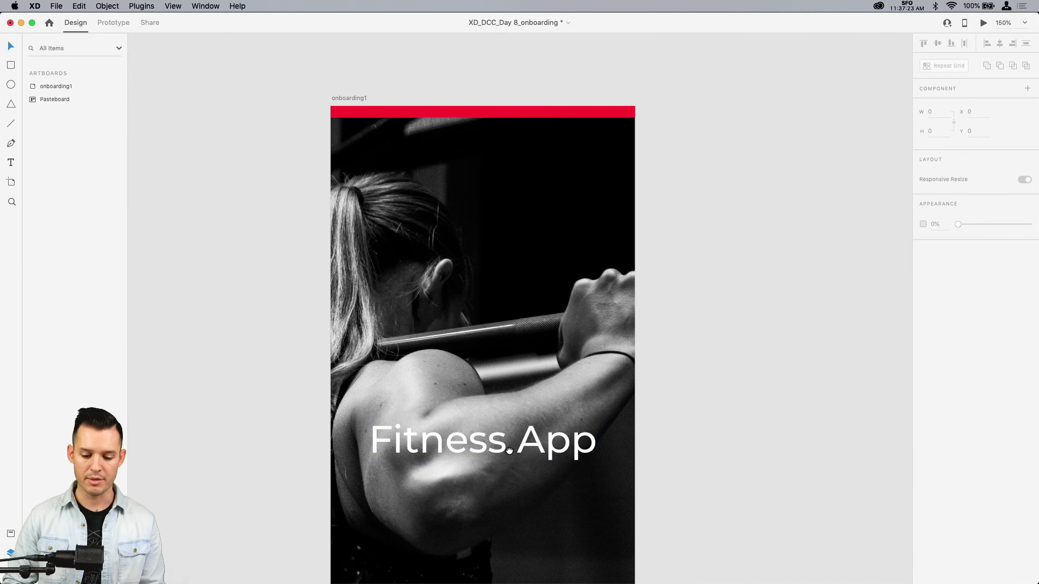
# Duplicate the mask rectangle inside the photo's mask group so the copy sits between the mask shape and the photo
pyautogui.scroll(-1, 514, 420)
pyautogui.press('super+minus')
pyautogui.click(464, 260)
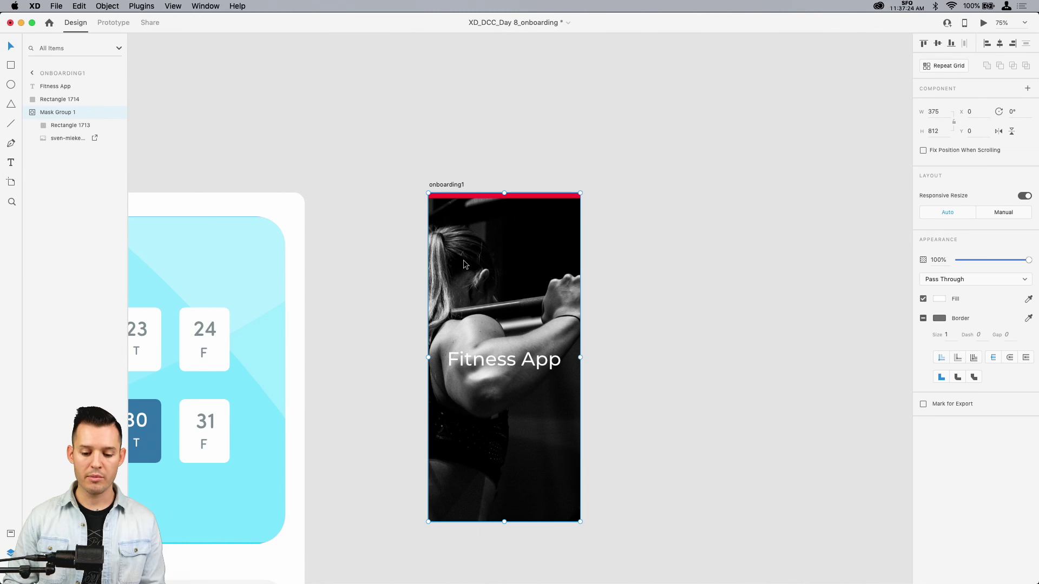
pyautogui.doubleClick(515, 261)
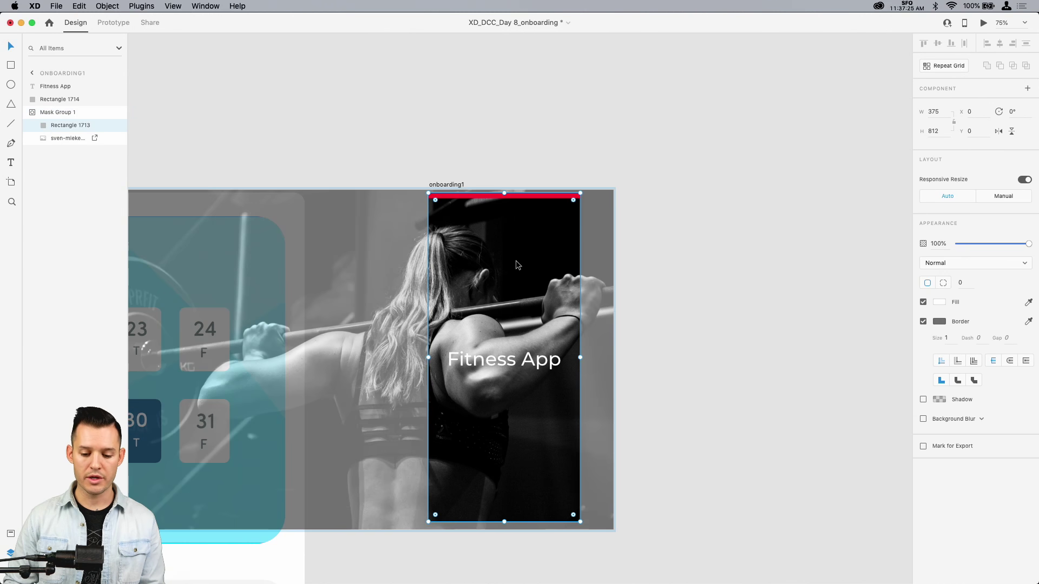
pyautogui.click(60, 138)
pyautogui.click(60, 126)
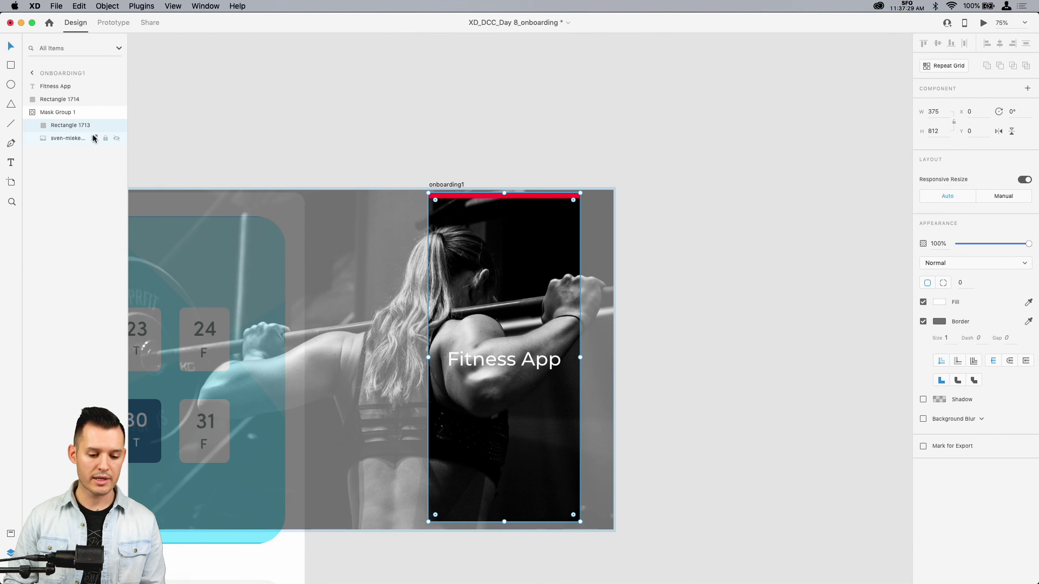
pyautogui.press('super+d')
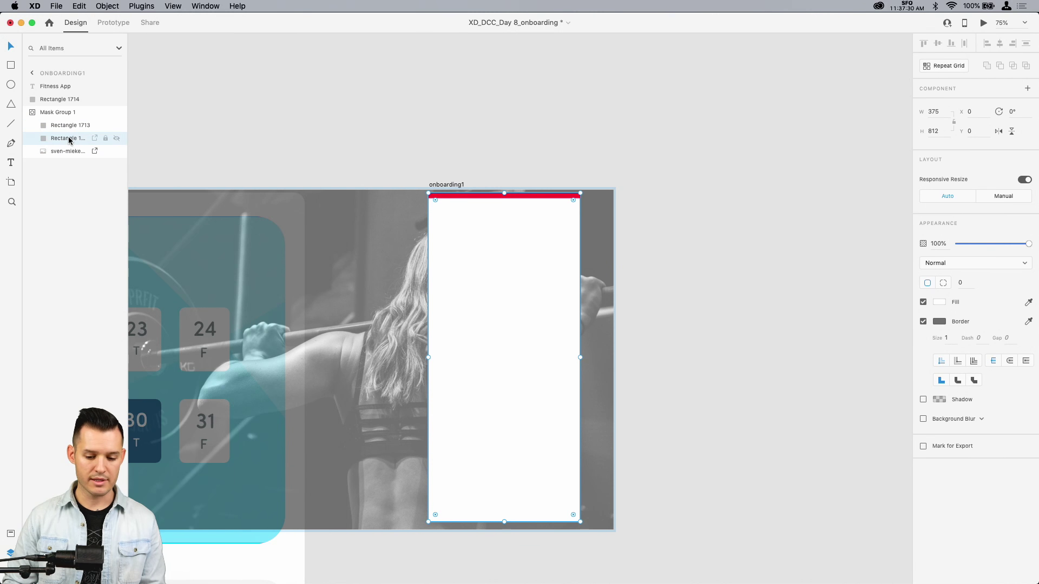
pyautogui.doubleClick(69, 140)
pyautogui.press('Return')
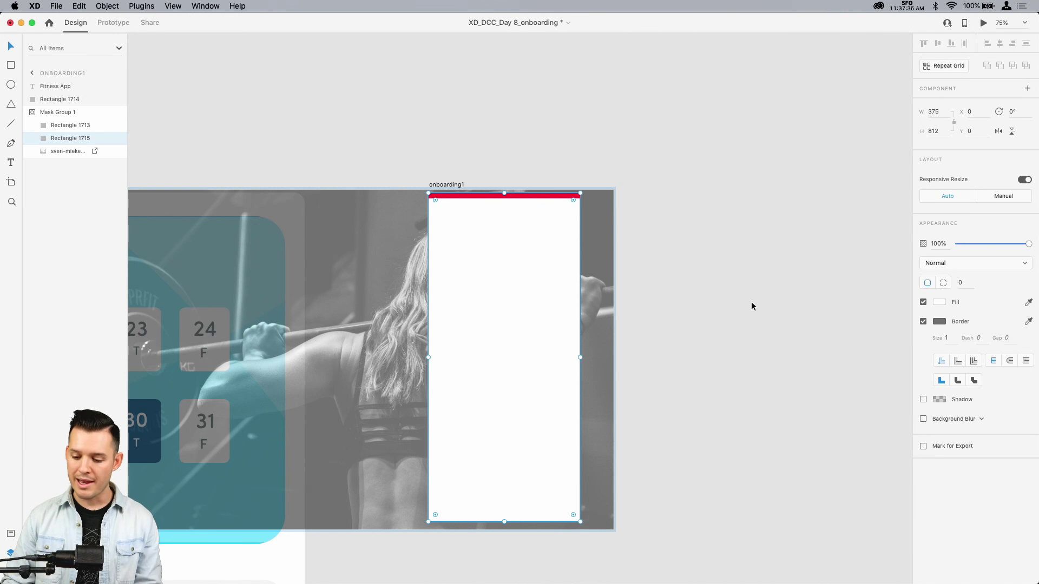
# Fill the duplicated rectangle with black and lower its opacity so it darkens the photo as a translucent overlay
pyautogui.click(936, 303)
pyautogui.write('000000')
pyautogui.press('Return')
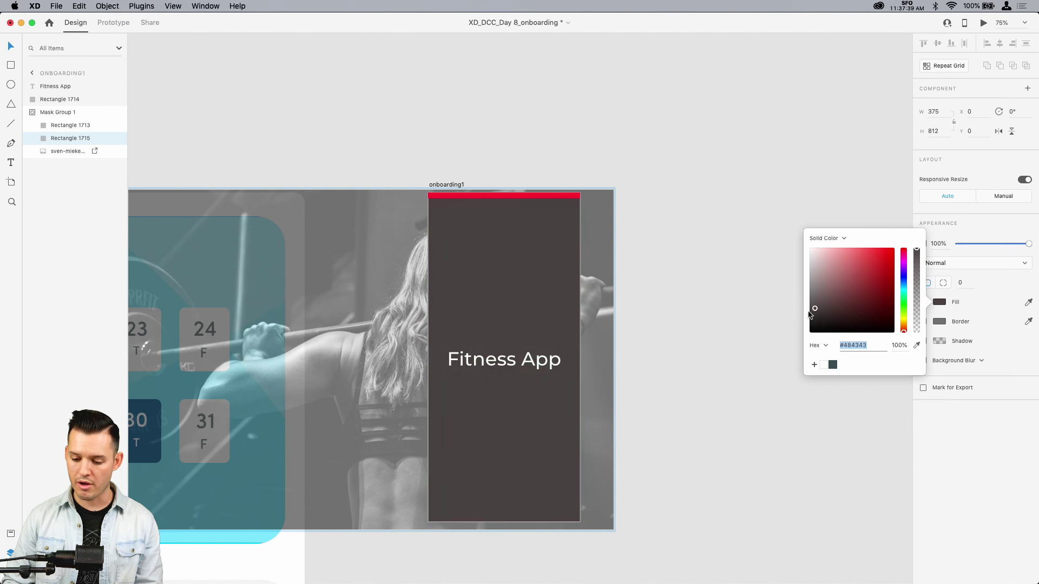
pyautogui.moveTo(1002, 245)
pyautogui.mouseDown()
pyautogui.moveTo(958, 250)
pyautogui.moveTo(992, 246)
pyautogui.mouseUp()
pyautogui.press('z')
pyautogui.moveTo(689, 164); pyautogui.dragTo(336, 561)
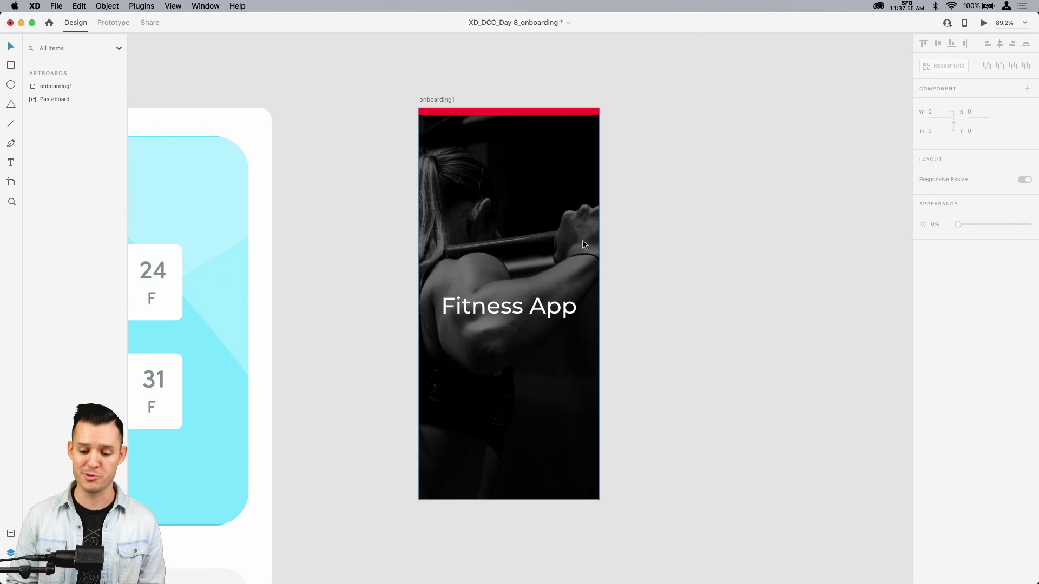
# Move the "Fitness App" title down the artboard to about Y 597 and try Futura as its font
pyautogui.moveTo(531, 304); pyautogui.dragTo(502, 414)
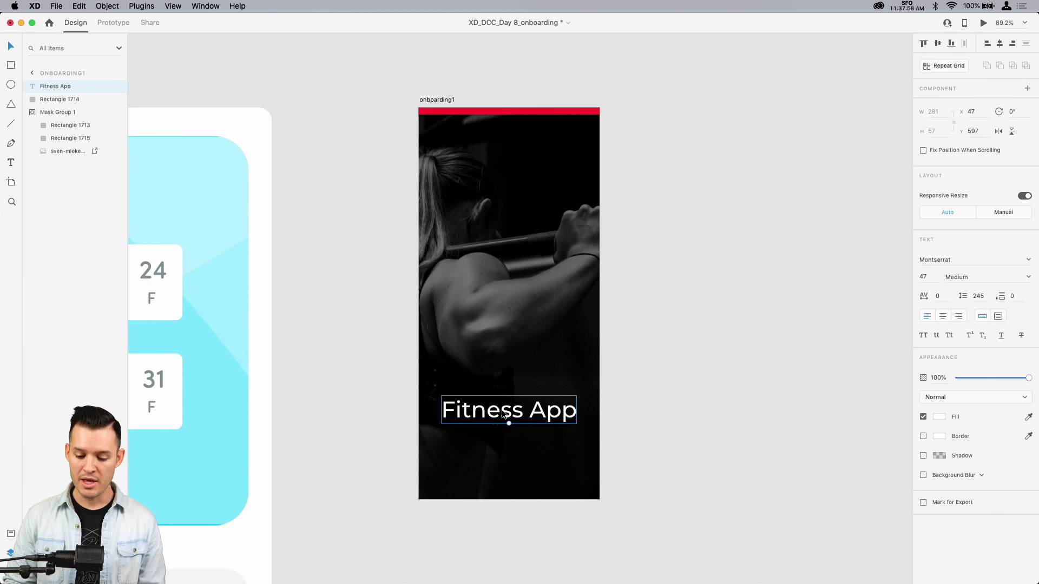
pyautogui.click(956, 260)
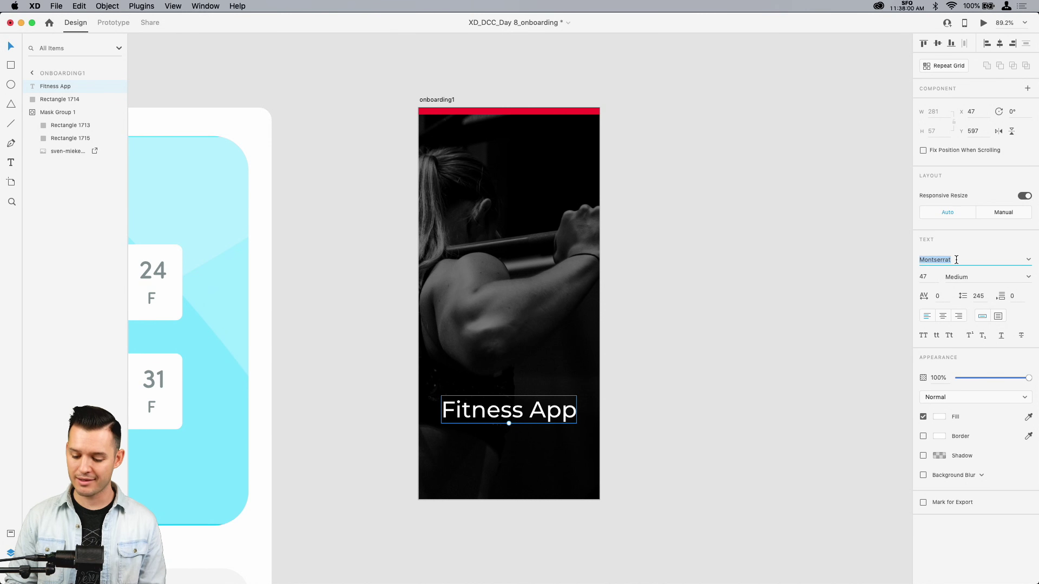
pyautogui.write('Futura')
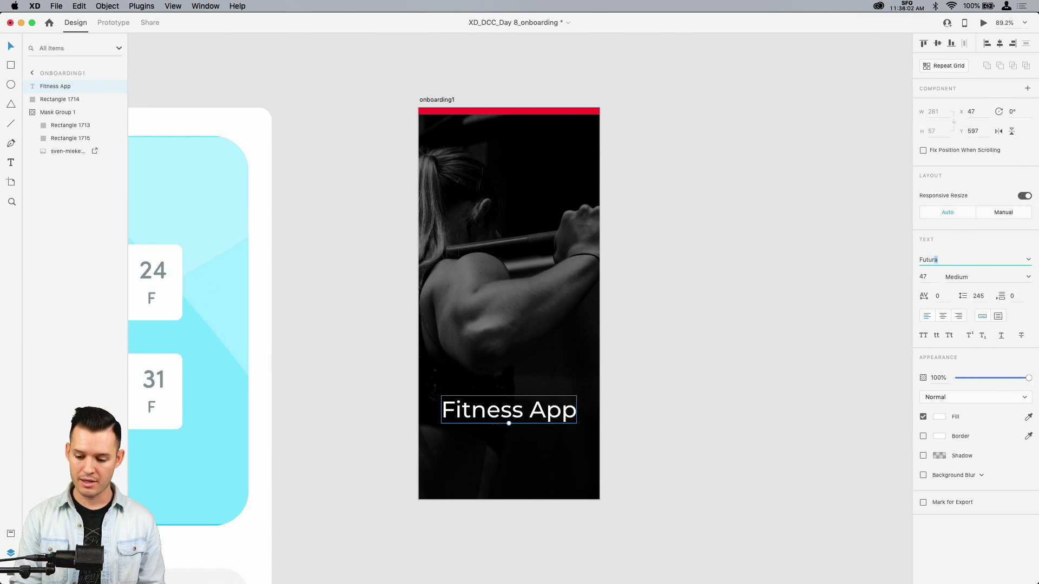
pyautogui.press('Return')
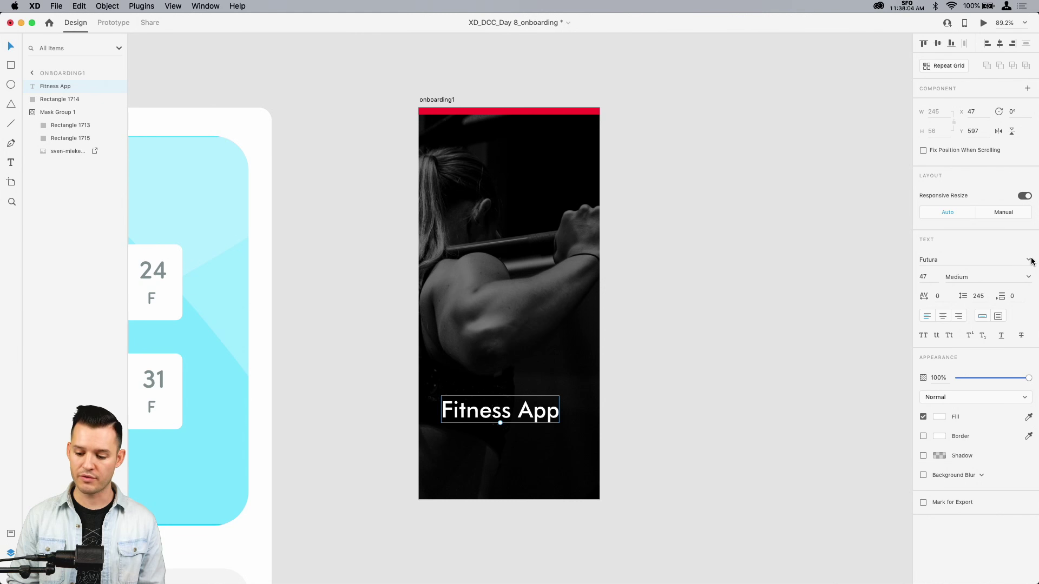
# Set the "Fitness App" title's font to Roboto with the Bold weight
pyautogui.click(958, 260)
pyautogui.write('Roboto')
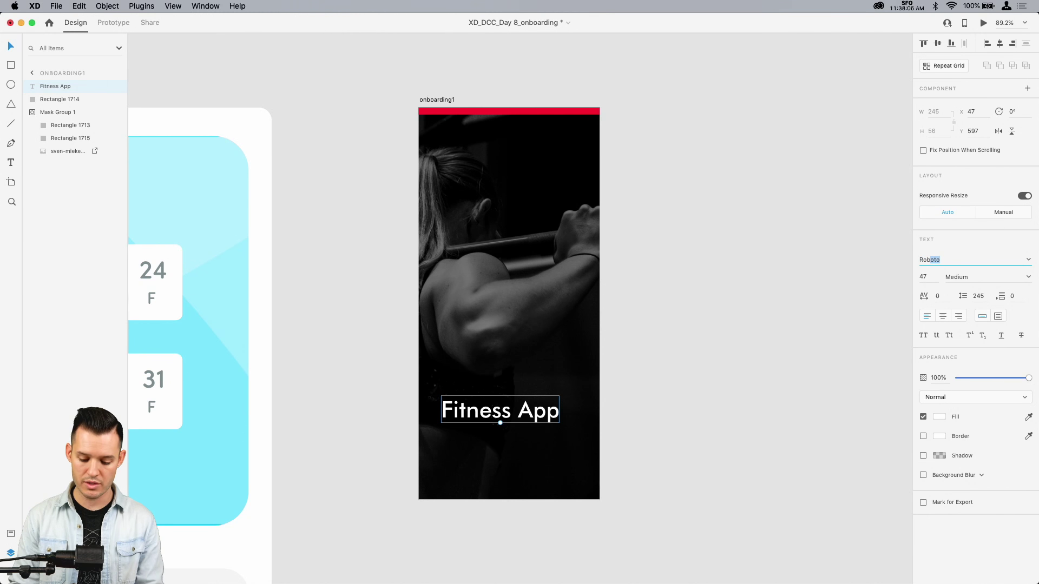
pyautogui.press('Return')
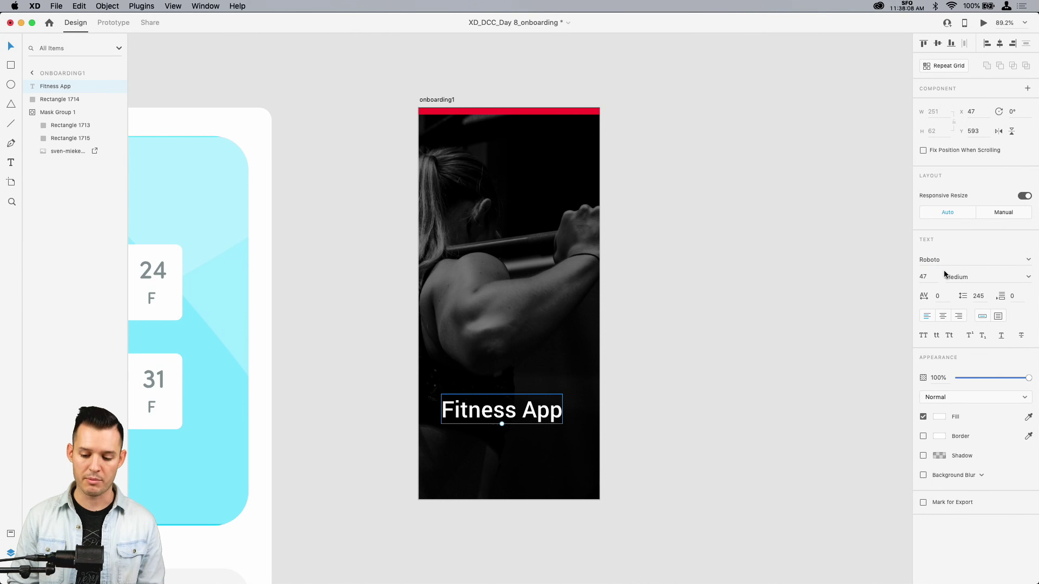
pyautogui.click(1030, 279)
pyautogui.click(974, 345)
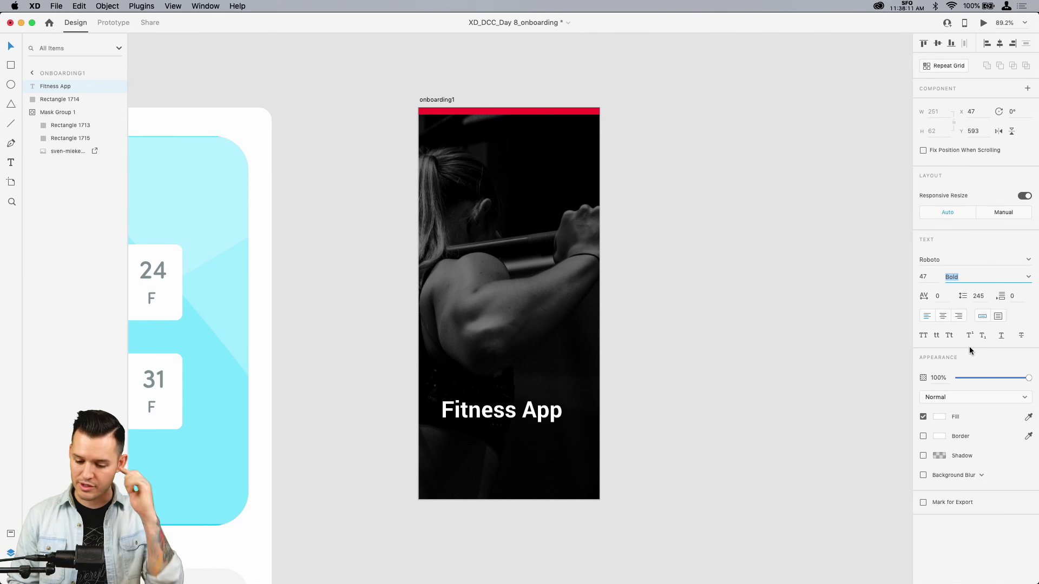
pyautogui.click(709, 383)
# Shrink the "Fitness App" title to size 39 and move it to about X 34, Y 565
pyautogui.press('super+1')
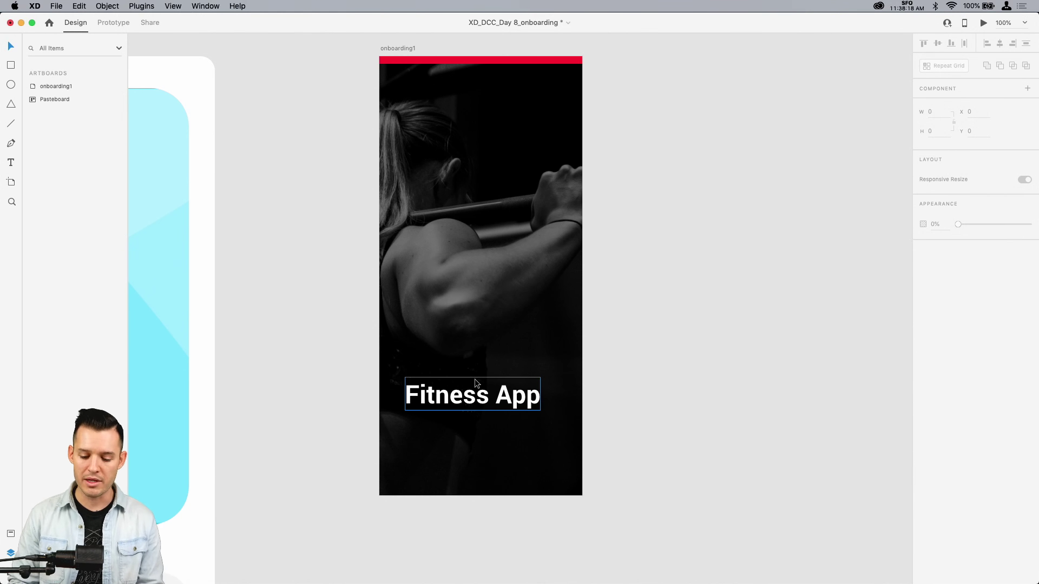
pyautogui.moveTo(479, 403); pyautogui.dragTo(454, 380)
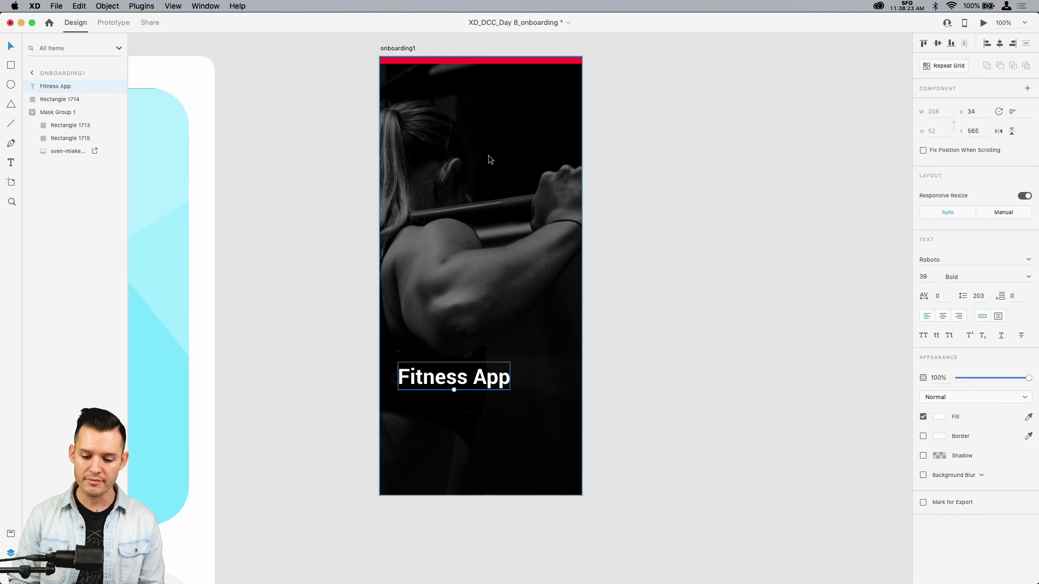
# Reduce the red top bar's height to 7 and shift the title to about X 29, Y 572
pyautogui.click(481, 61)
pyautogui.moveTo(481, 64); pyautogui.dragTo(480, 60)
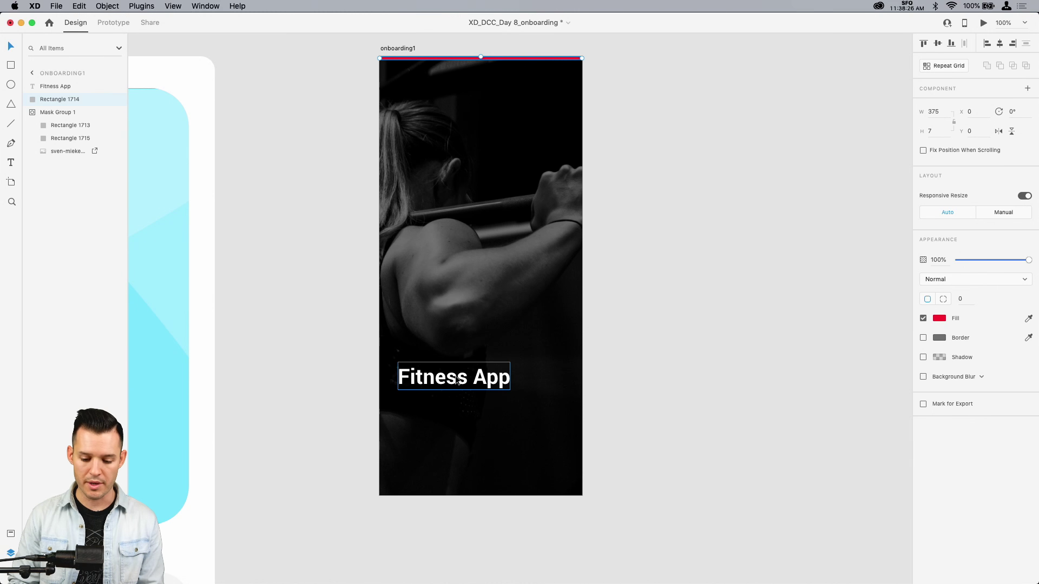
pyautogui.moveTo(455, 380); pyautogui.dragTo(454, 385)
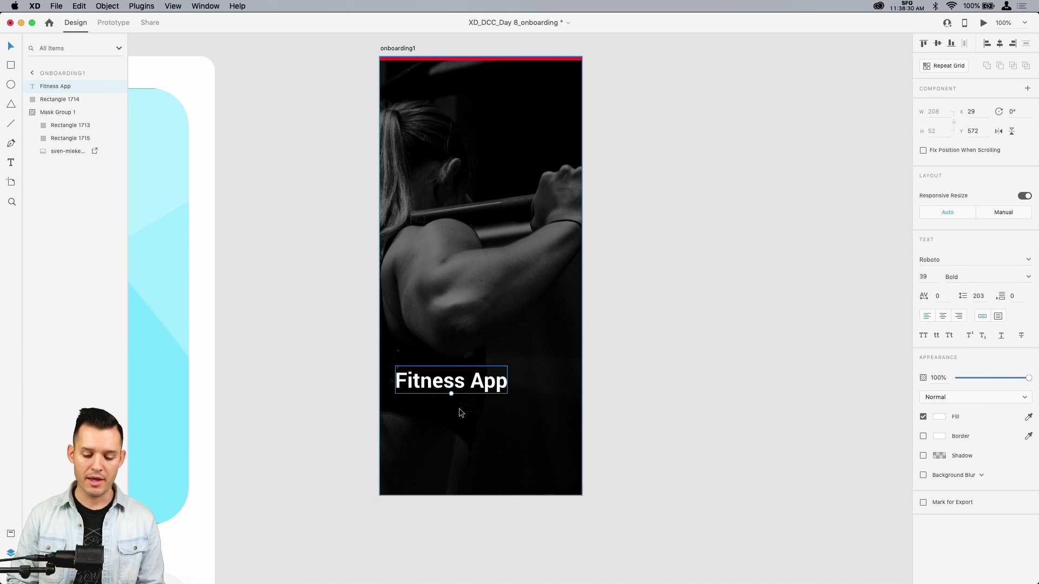
# Duplicate the "Fitness App" title directly below itself and set the upper title's font size to 40
pyautogui.moveTo(433, 386); pyautogui.dragTo(431, 414)
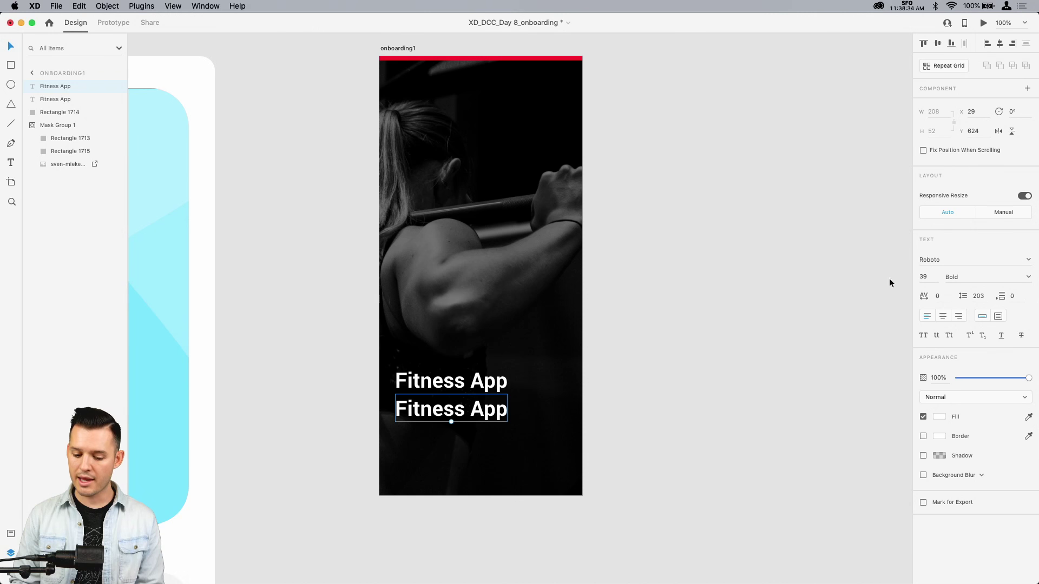
pyautogui.click(421, 388)
pyautogui.click(926, 277)
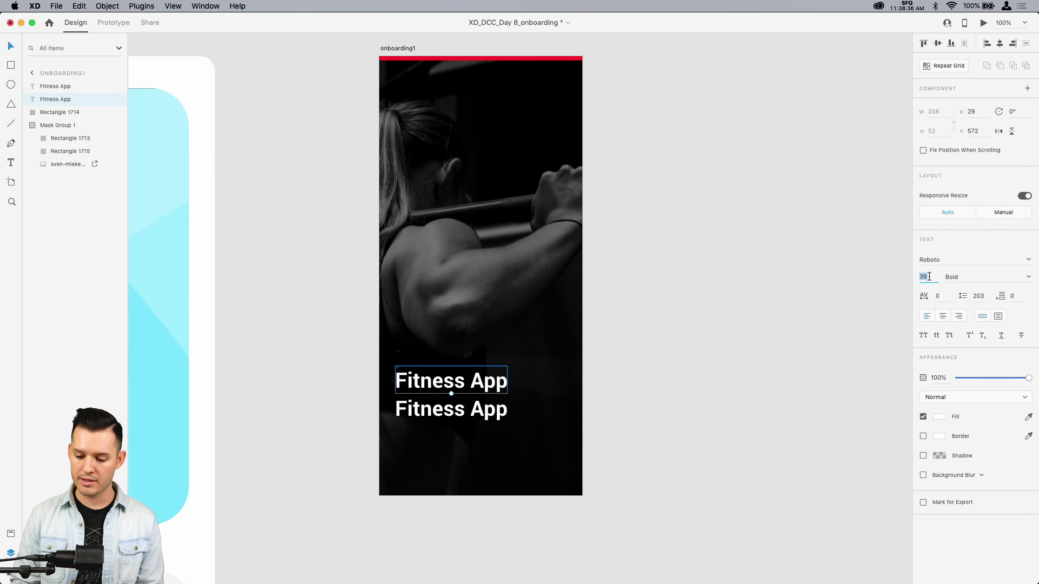
pyautogui.write('40')
pyautogui.press('Return')
# Replace the lower title copy with a fresh duplicate of the size 40 title, placed directly beneath it at Y 624
pyautogui.click(427, 411)
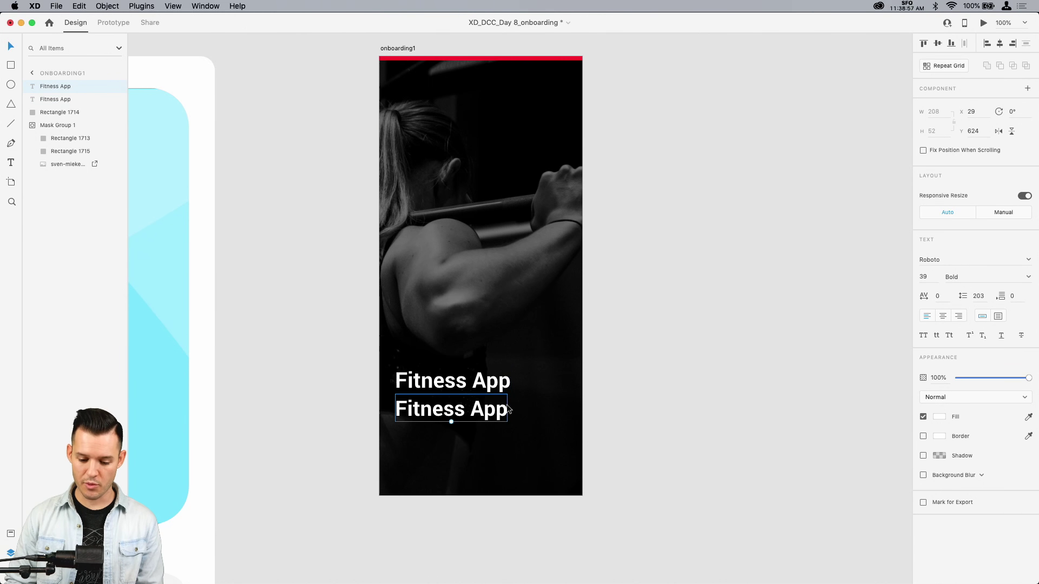
pyautogui.press('super+equal')
pyautogui.scroll(-5, 507, 404)
pyautogui.scroll(1, 448, 321)
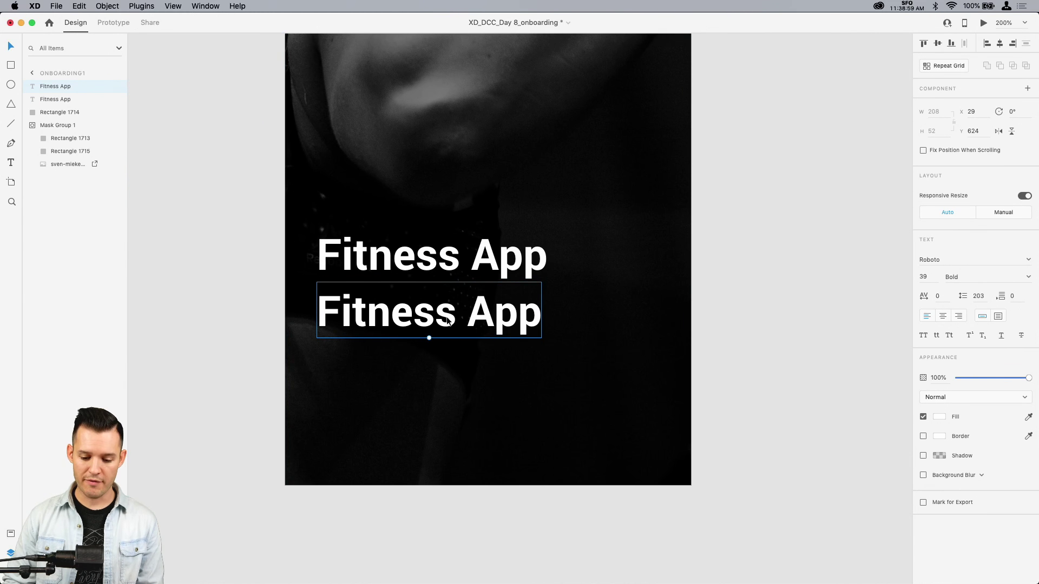
pyautogui.press('Delete')
pyautogui.click(428, 277)
pyautogui.moveTo(428, 277); pyautogui.dragTo(427, 311)
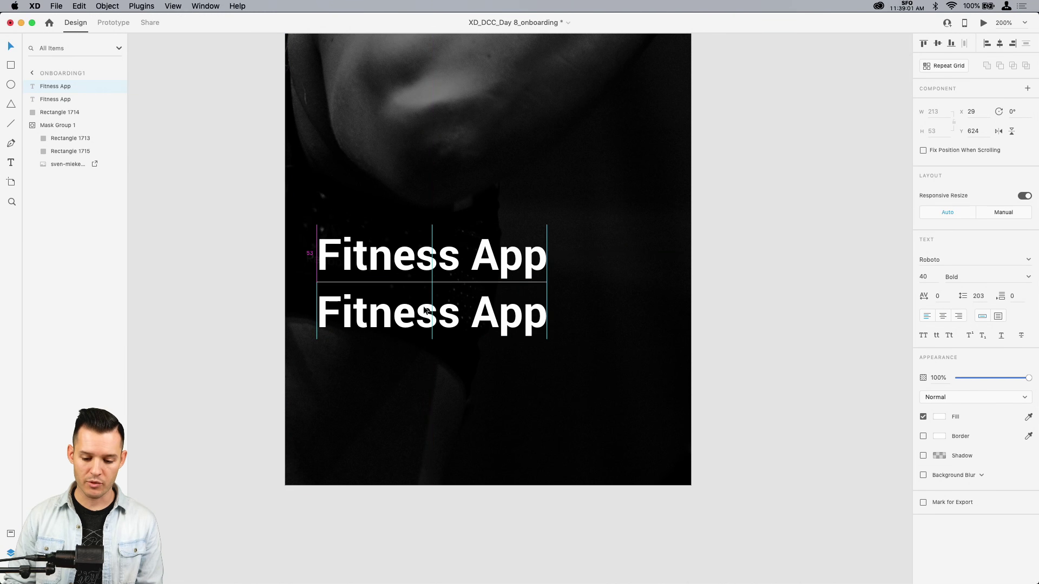
# Set the lower "Fitness App" text to size 20 and its weight to Regular
pyautogui.click(929, 278)
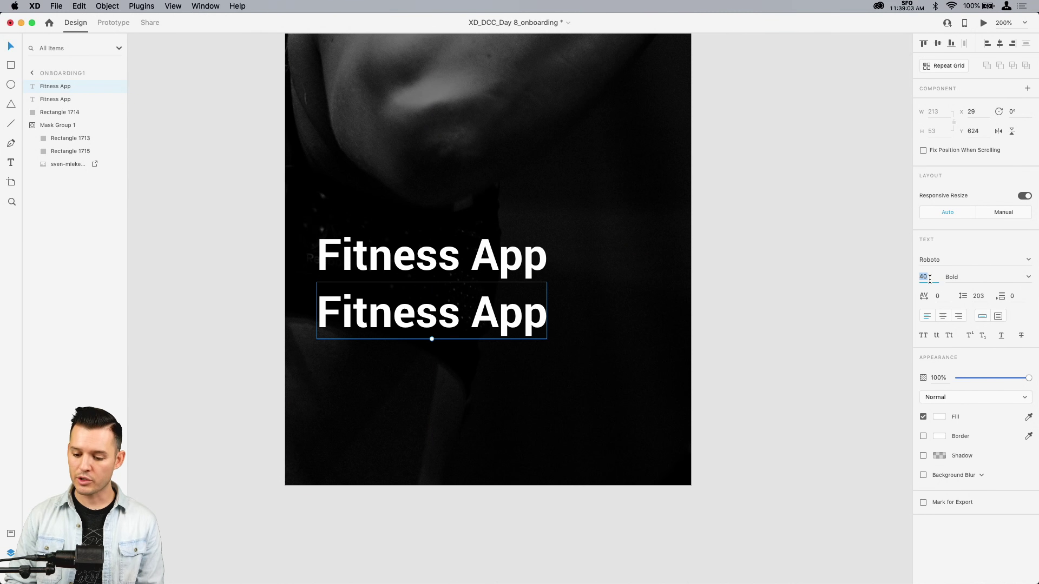
pyautogui.click(929, 277)
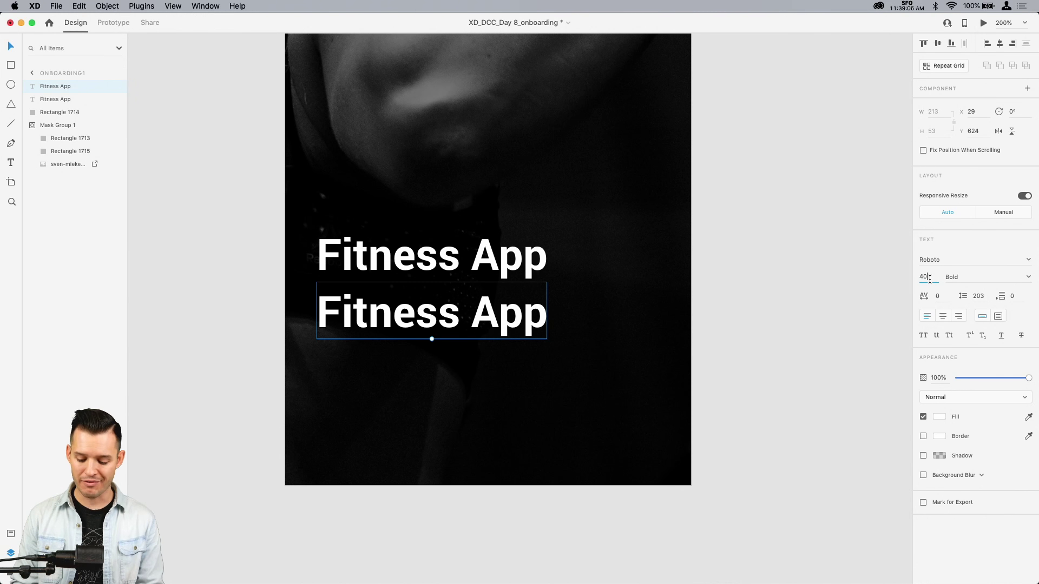
pyautogui.press('BackSpace')
pyautogui.press('BackSpace')
pyautogui.write('20')
pyautogui.press('Return')
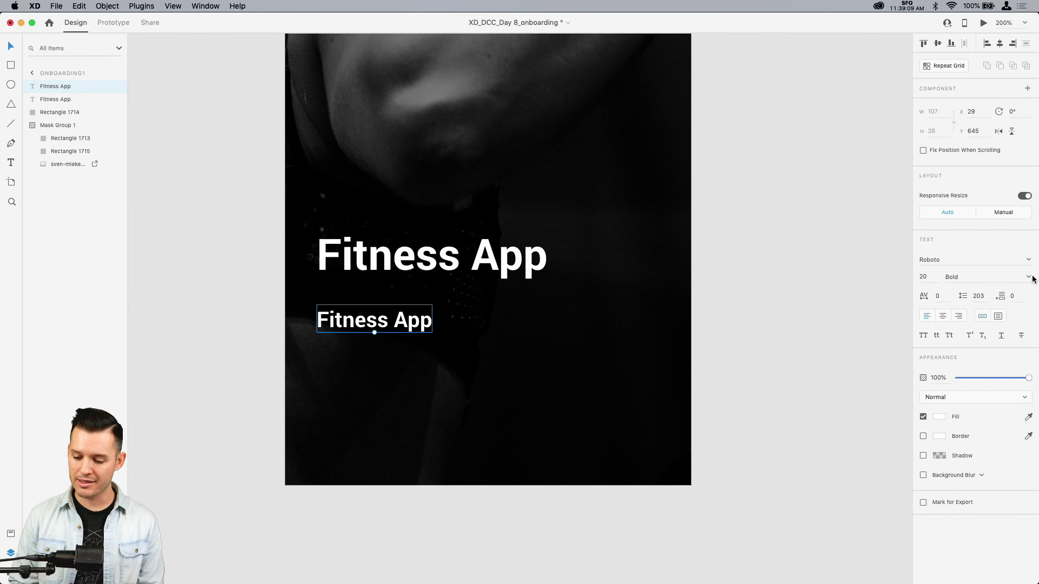
pyautogui.click(1032, 277)
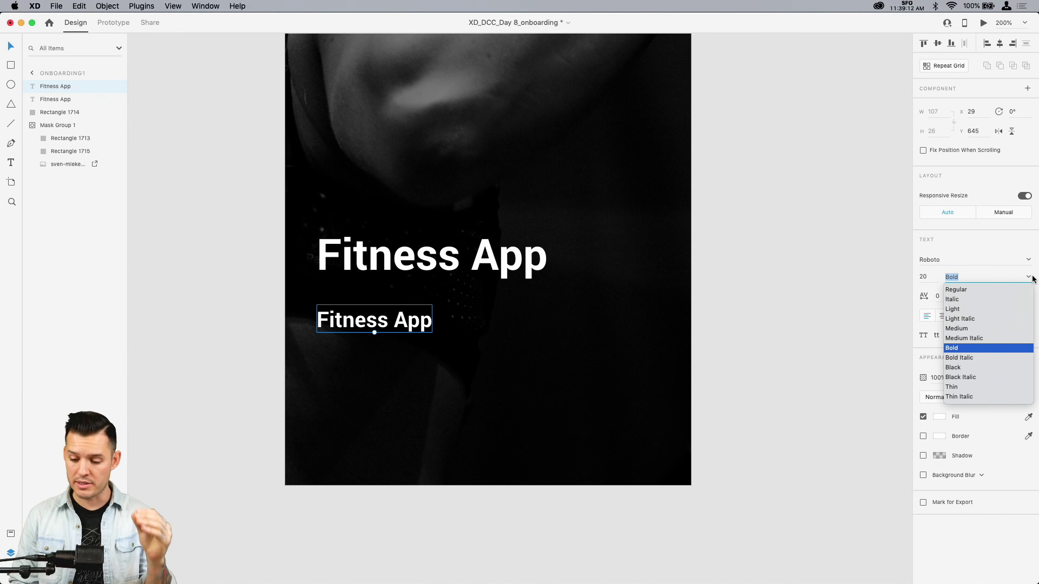
pyautogui.click(959, 289)
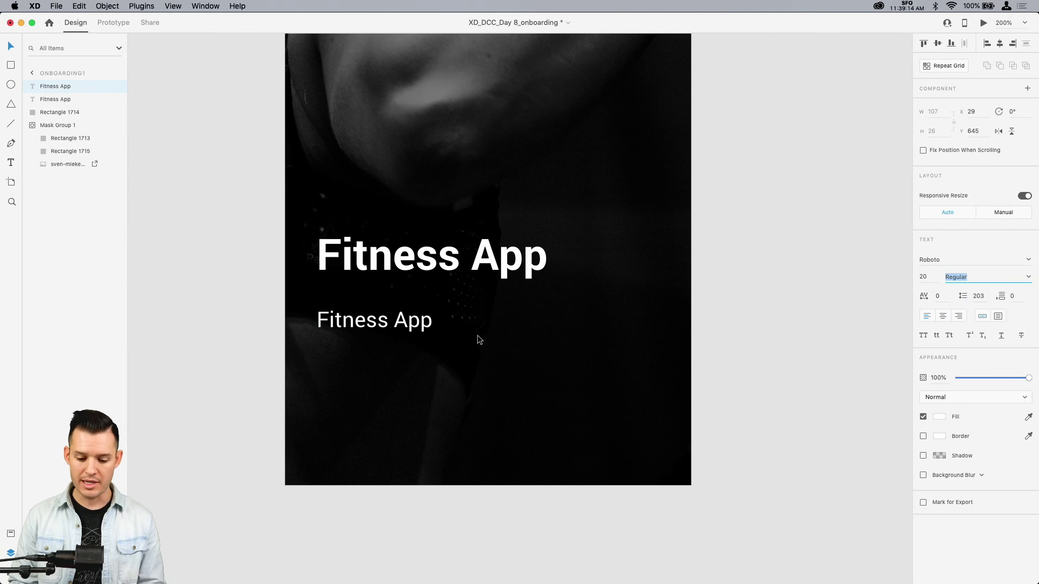
# Move the small text up close beneath the title, and shift both texts down the artboard together
pyautogui.moveTo(373, 325); pyautogui.dragTo(373, 302)
pyautogui.click(760, 273)
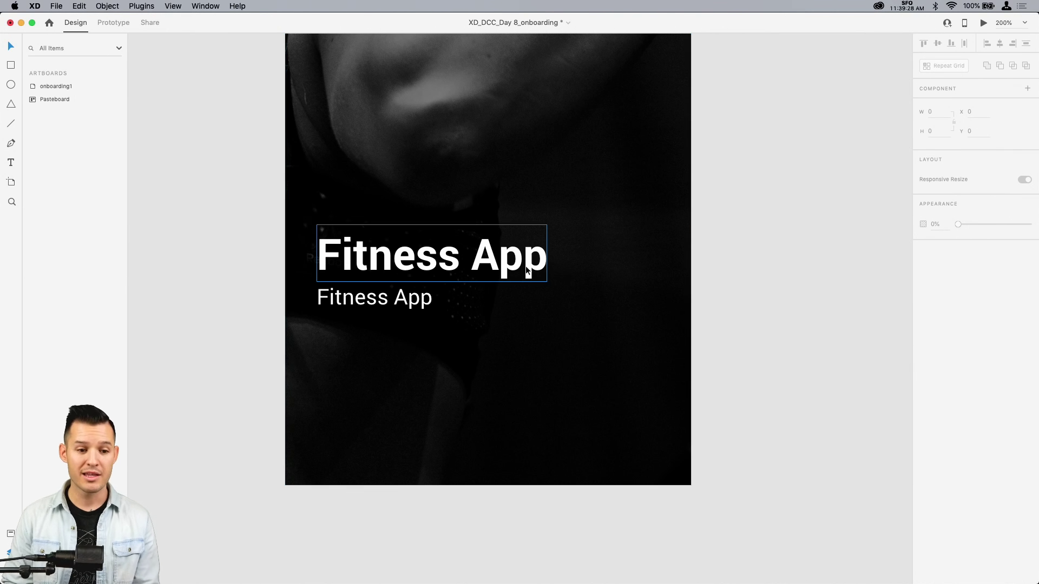
pyautogui.keyDown('shift'); pyautogui.click(373, 304); pyautogui.keyUp('shift')
pyautogui.press('Down')
pyautogui.press('Down')
pyautogui.press('Down')
pyautogui.press('Down')
pyautogui.press('Down')
pyautogui.press('Down')
pyautogui.moveTo(414, 271); pyautogui.dragTo(414, 300)
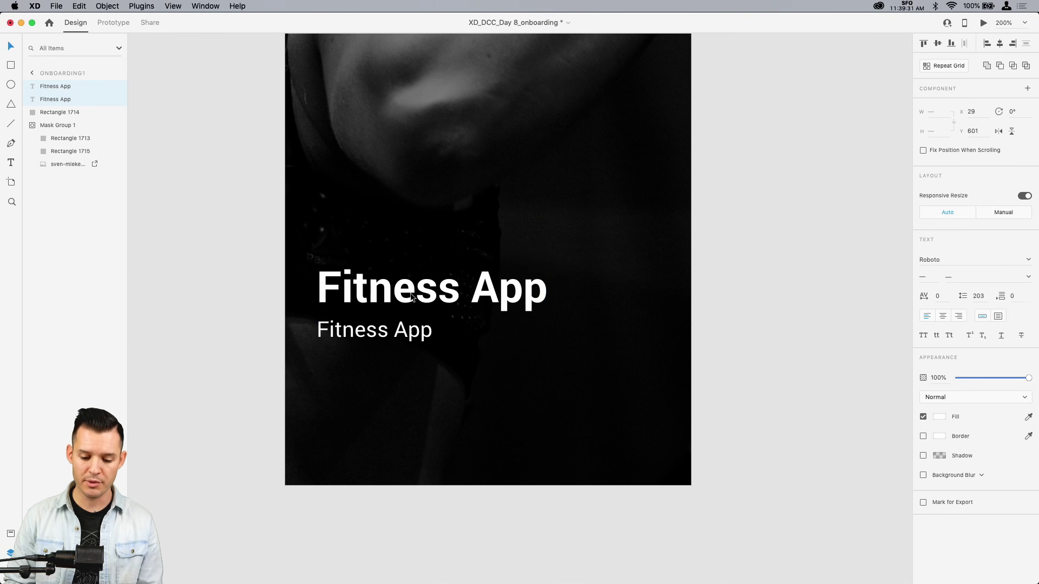
# Replace the small text beneath the title with "Track your workouts and challenge your friends to hardcore competition"
pyautogui.click(748, 310)
pyautogui.click(393, 337)
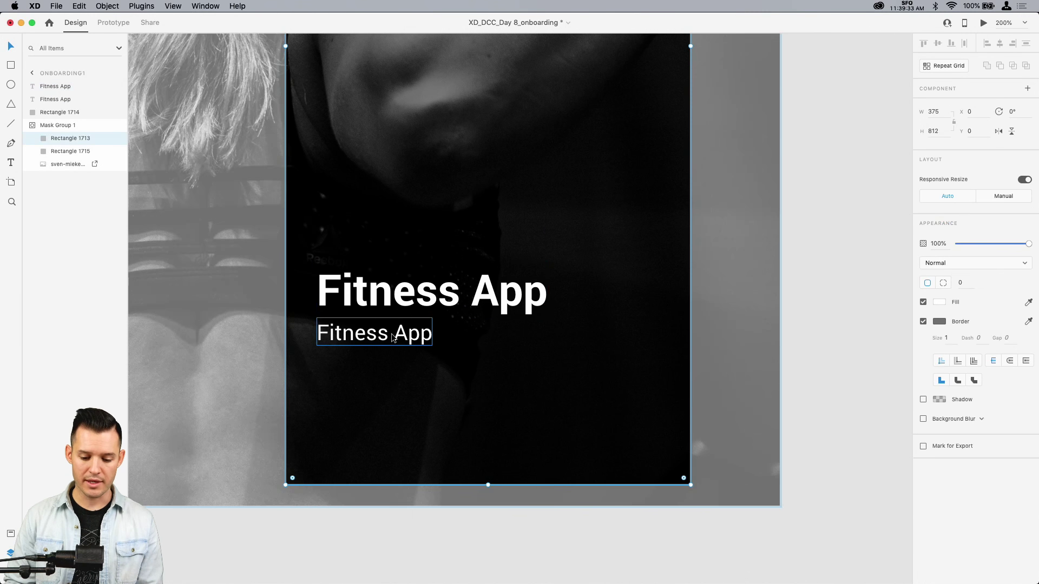
pyautogui.click(371, 341)
pyautogui.doubleClick(371, 340)
pyautogui.write('T')
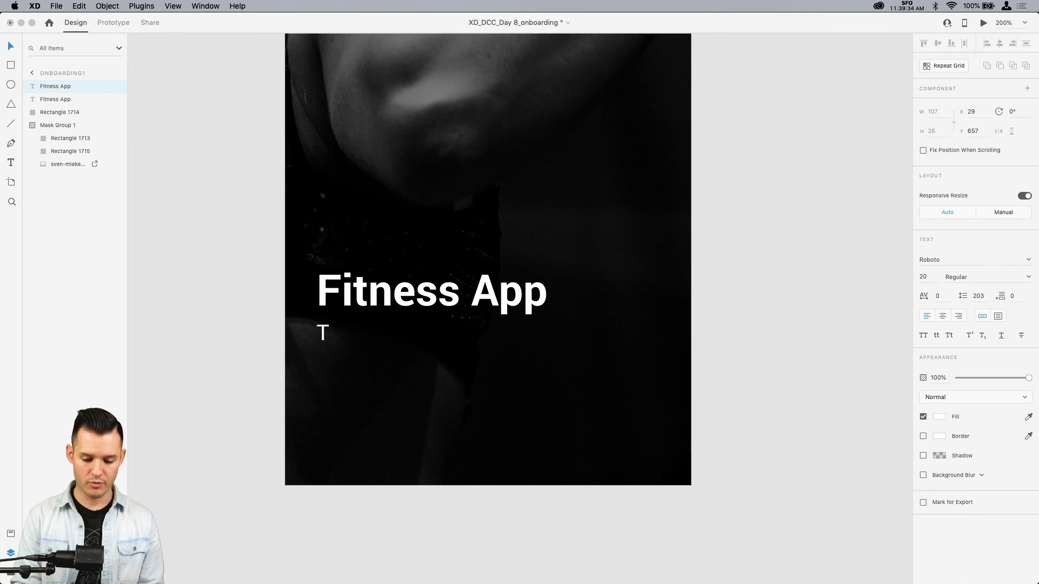
pyautogui.write('rack your w')
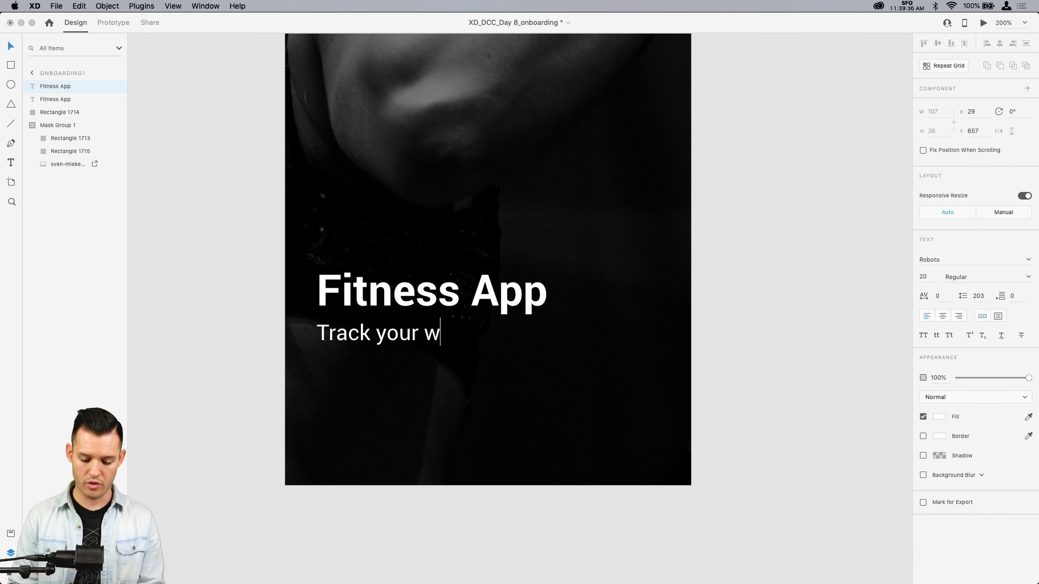
pyautogui.write('orkouts and ch')
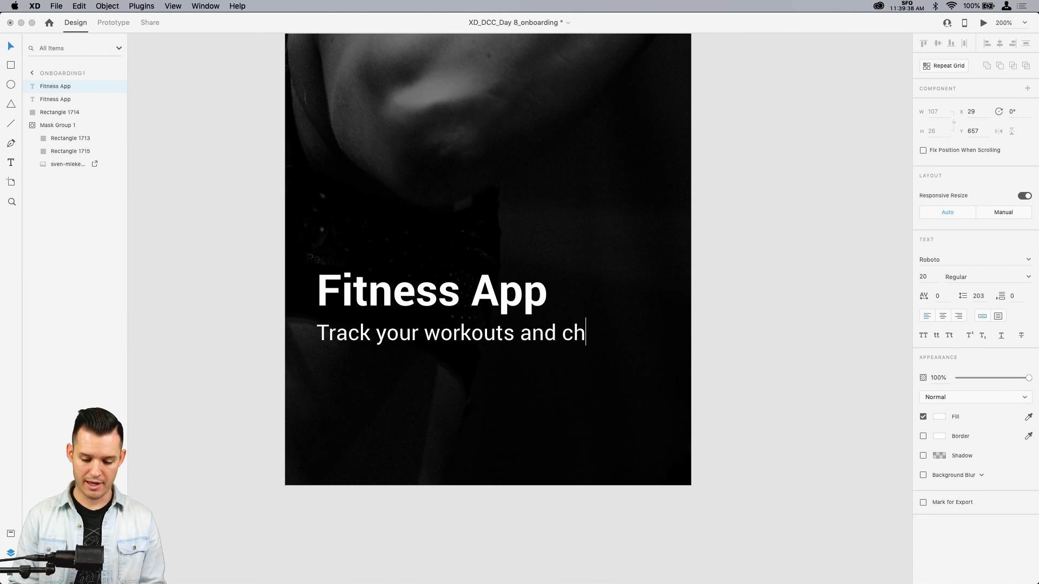
pyautogui.write('allenge your frind')
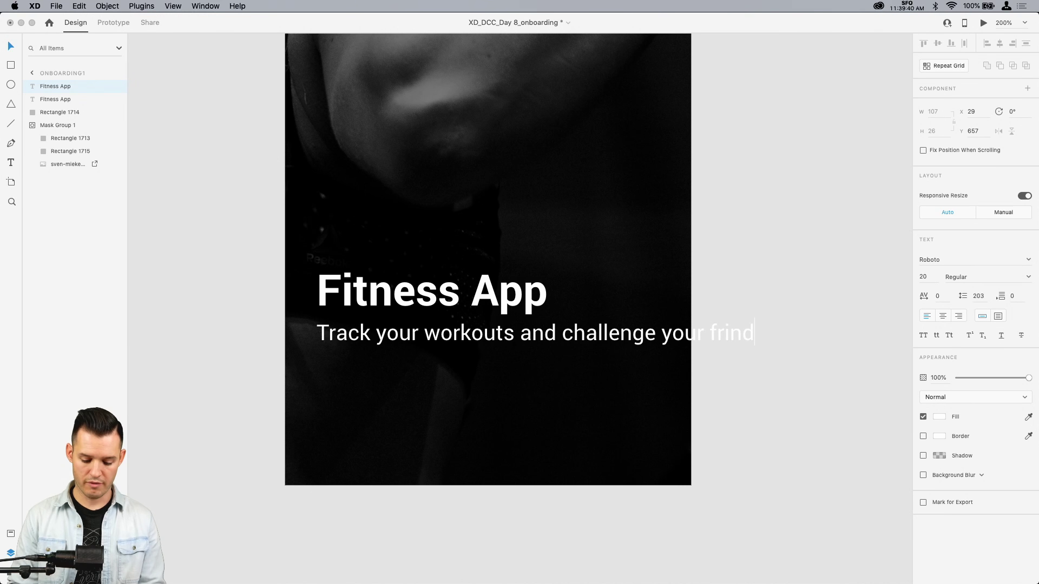
pyautogui.press('BackSpace')
pyautogui.press('BackSpace')
pyautogui.write('ends to h')
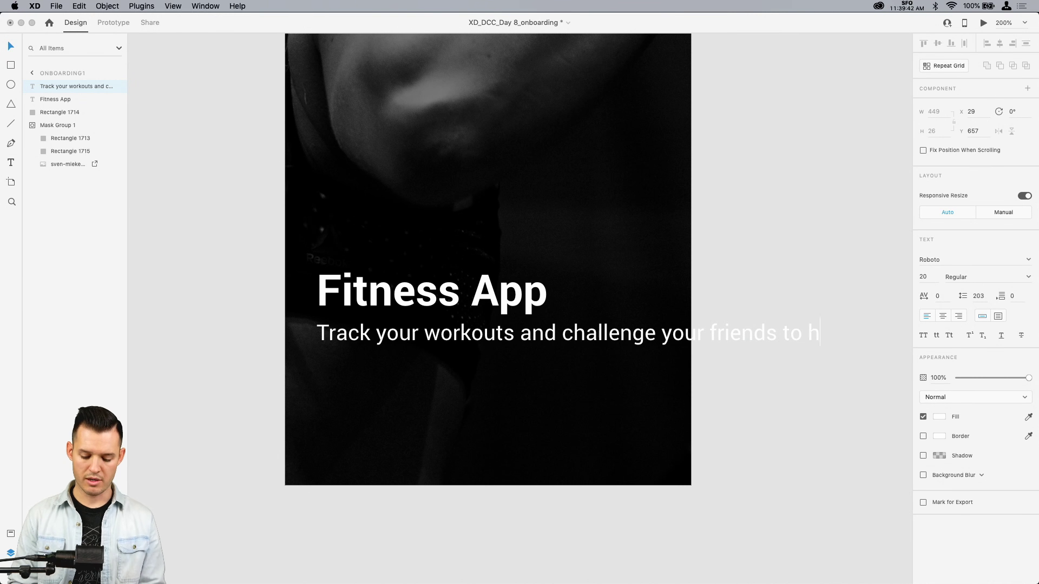
pyautogui.write('ardcore c')
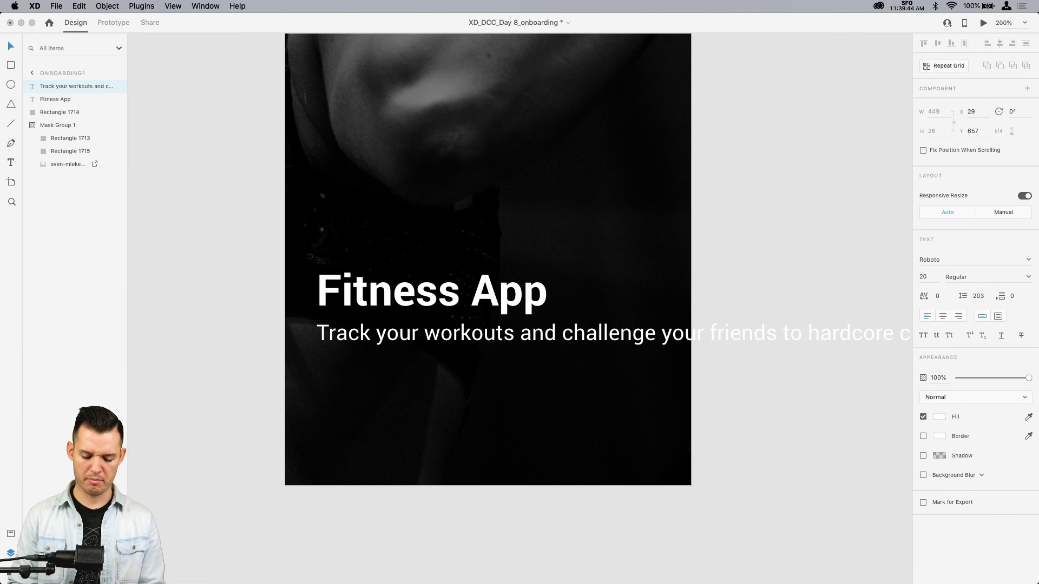
pyautogui.write('ompetition')
pyautogui.press('Escape')
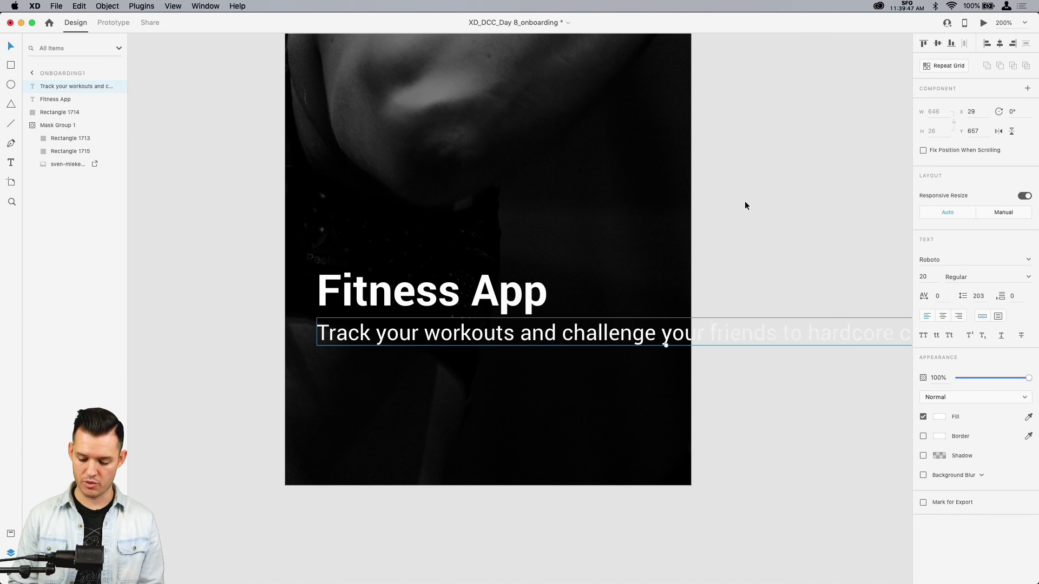
# Convert the tagline to area text and resize its box to about 317 by 106 so it fits within the artboard
pyautogui.press('super+minus')
pyautogui.click(999, 317)
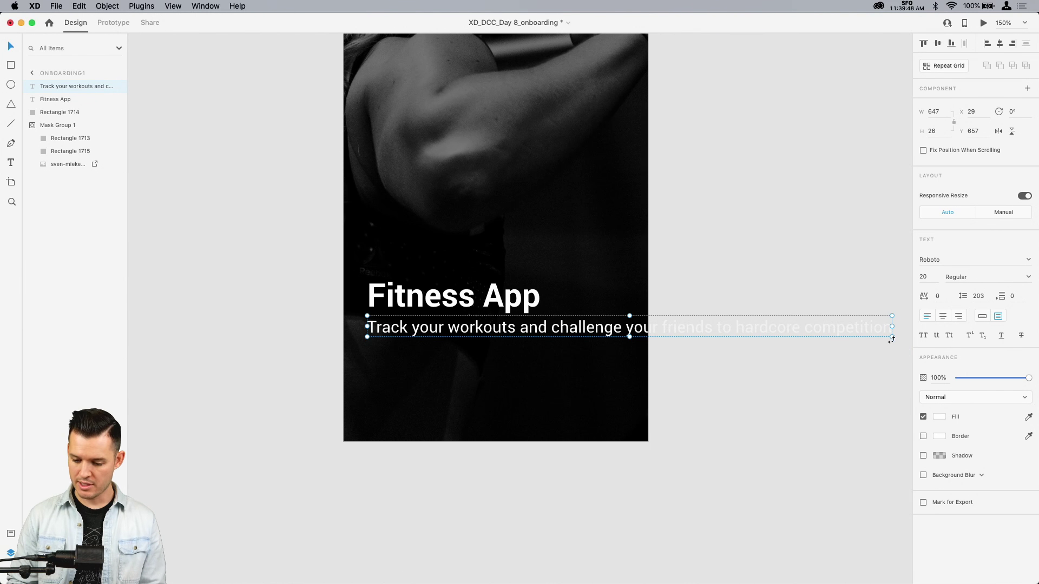
pyautogui.moveTo(894, 336); pyautogui.dragTo(624, 402)
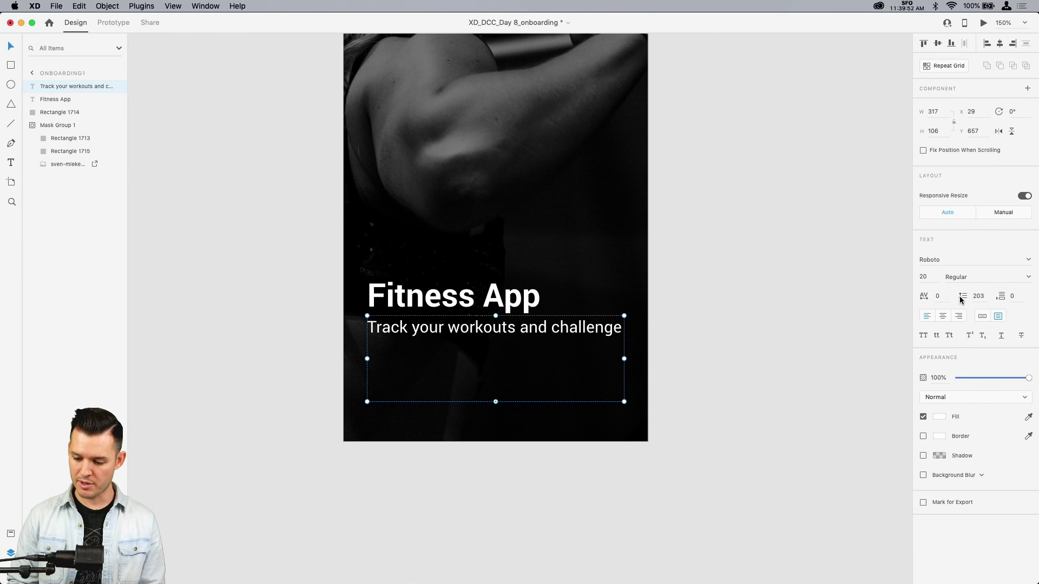
# Set the tagline's line spacing to 29
pyautogui.click(978, 296)
pyautogui.hotkey('shift', 'Down')
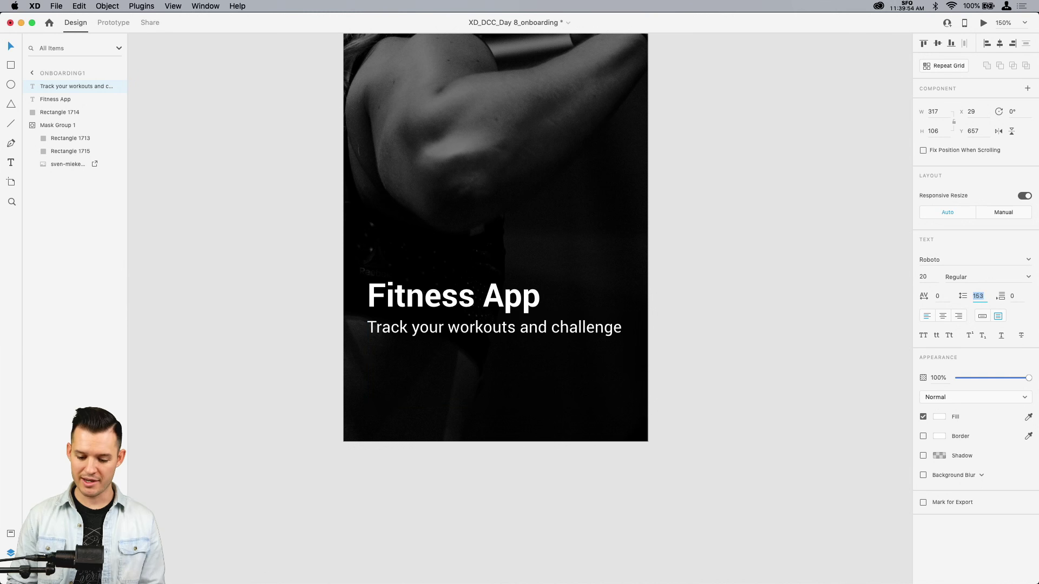
pyautogui.hotkey('shift', 'Down')
pyautogui.hotkey('shift', 'Down')
pyautogui.hotkey('shift', 'Down')
pyautogui.hotkey('shift', 'Down')
pyautogui.hotkey('shift', 'Down')
pyautogui.hotkey('shift', 'Down')
pyautogui.hotkey('shift', 'Down')
pyautogui.hotkey('shift', 'Down')
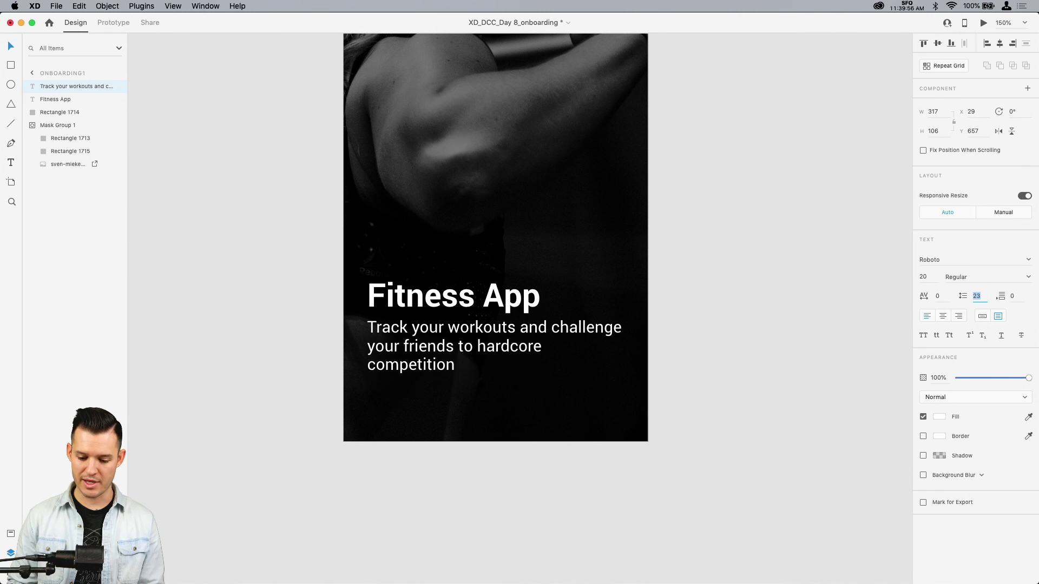
pyautogui.press('Down')
pyautogui.press('Down')
pyautogui.press('Down')
pyautogui.press('Down')
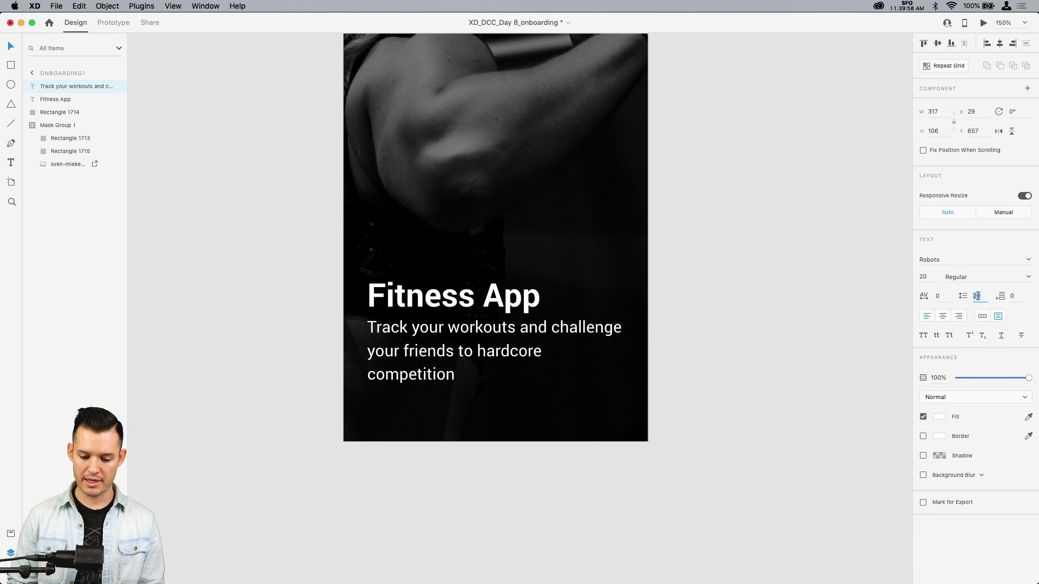
pyautogui.click(657, 386)
# Change the end of the tagline to read "for hardcore fun"
pyautogui.click(538, 361)
pyautogui.doubleClick(488, 356)
pyautogui.doubleClick(427, 372)
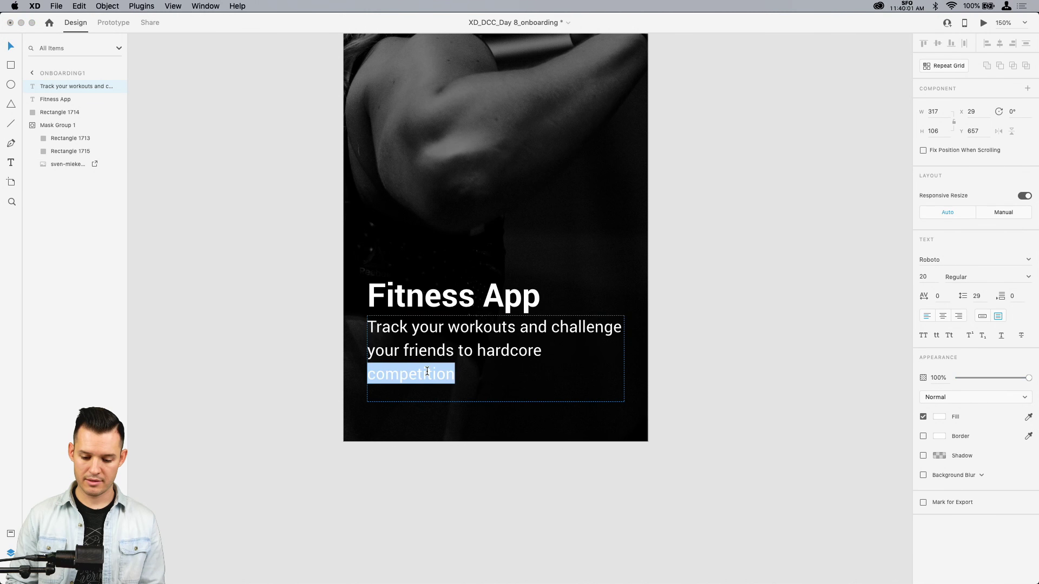
pyautogui.write('fun')
pyautogui.doubleClick(465, 350)
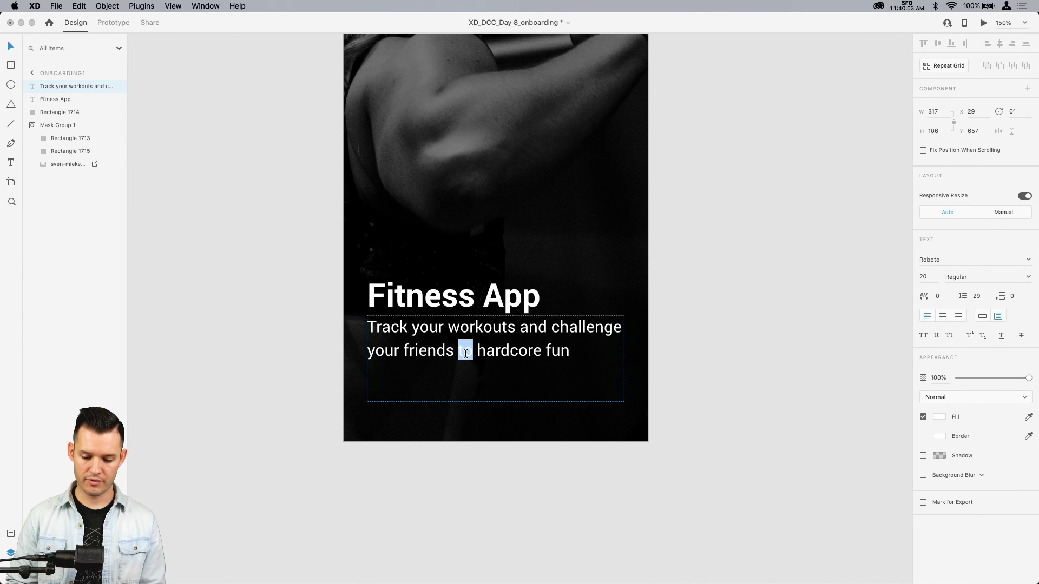
pyautogui.write('for')
pyautogui.press('Escape')
pyautogui.click(698, 369)
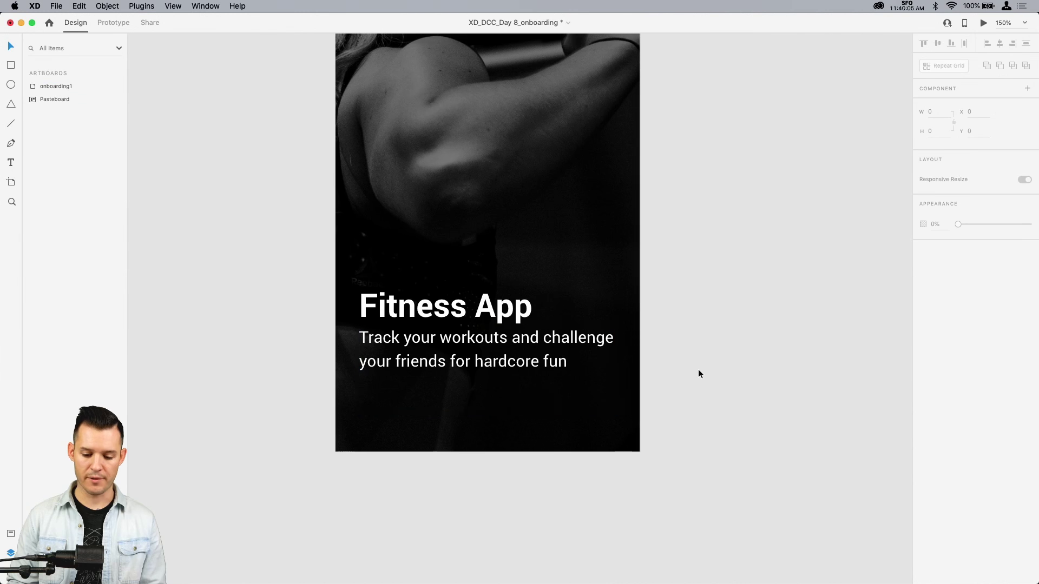
# Shorten the tagline's text box to about 66 high and move it up together with the title, placing the tagline at Y 624
pyautogui.click(514, 355)
pyautogui.moveTo(487, 412); pyautogui.dragTo(488, 379)
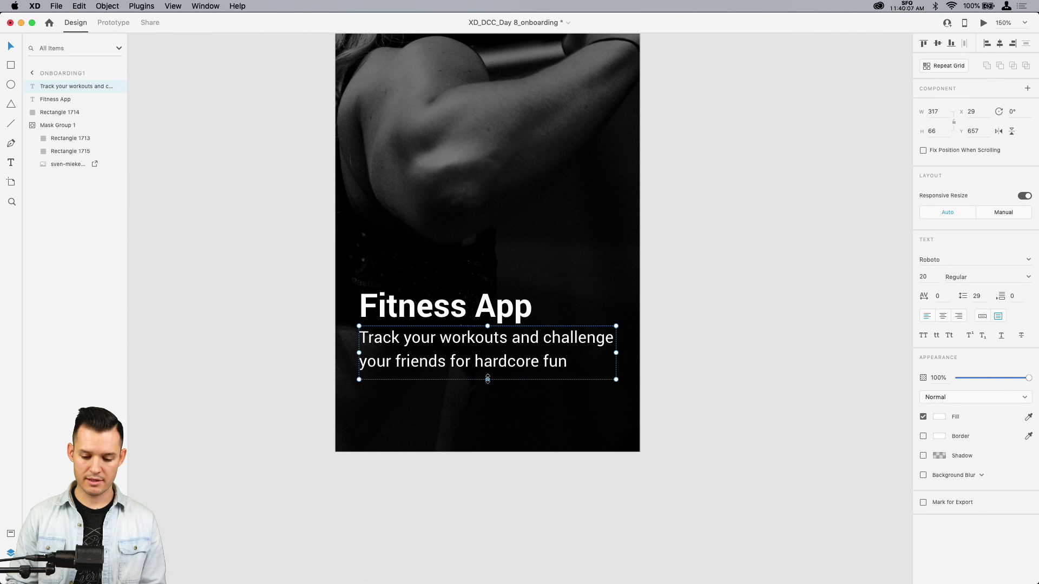
pyautogui.keyDown('shift'); pyautogui.click(448, 316); pyautogui.keyUp('shift')
pyautogui.moveTo(448, 316); pyautogui.dragTo(449, 284)
pyautogui.click(741, 286)
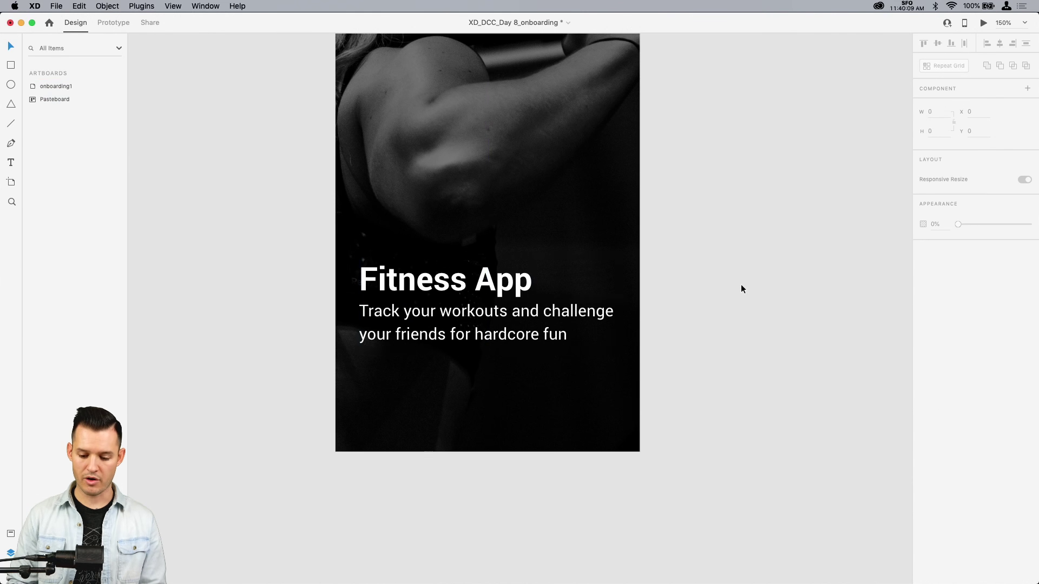
# Group the title and tagline and move them further up the artboard, over the lower part of the athlete's back
pyautogui.press('super+minus')
pyautogui.press('super+plus')
pyautogui.moveTo(738, 276); pyautogui.dragTo(691, 334)
pyautogui.scroll(2, 665, 335)
pyautogui.click(441, 374)
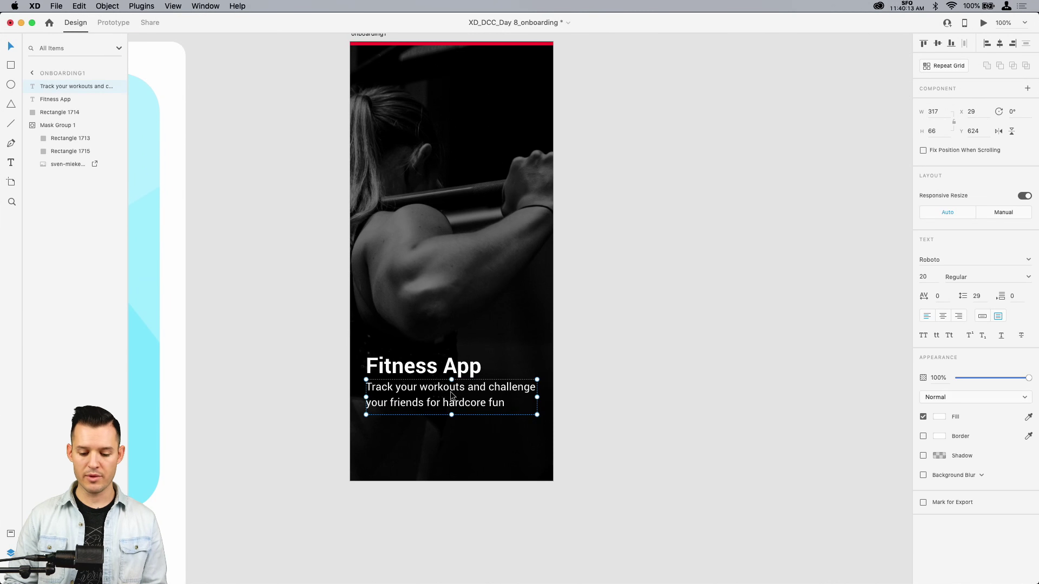
pyautogui.moveTo(431, 374); pyautogui.dragTo(412, 336)
pyautogui.click(562, 326)
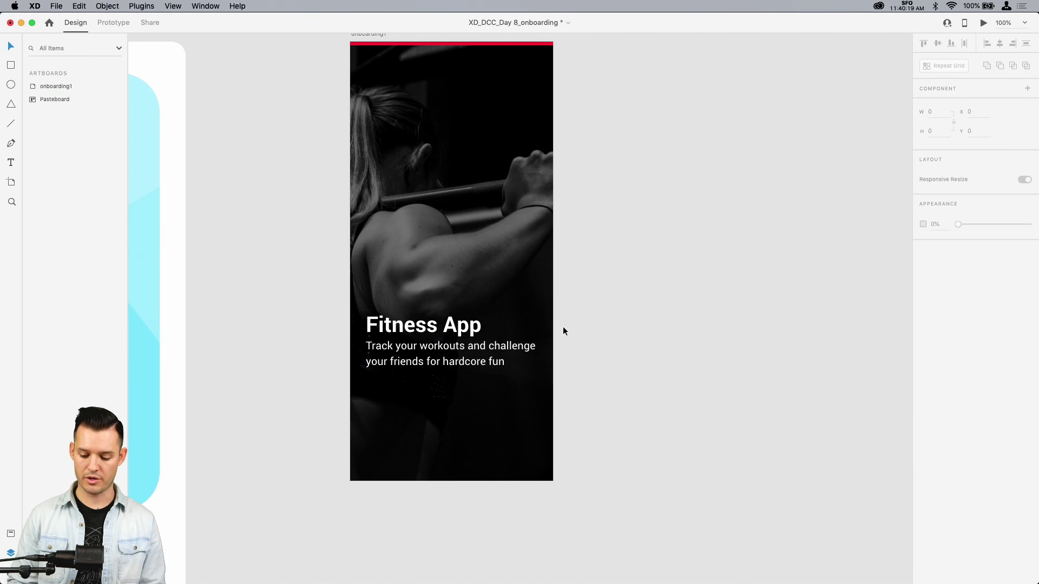
# Save the fill colour #FF0031 of the thin red bar as a colour swatch
pyautogui.press('super+equal')
pyautogui.scroll(-3, 563, 327)
pyautogui.scroll(-1, 563, 330)
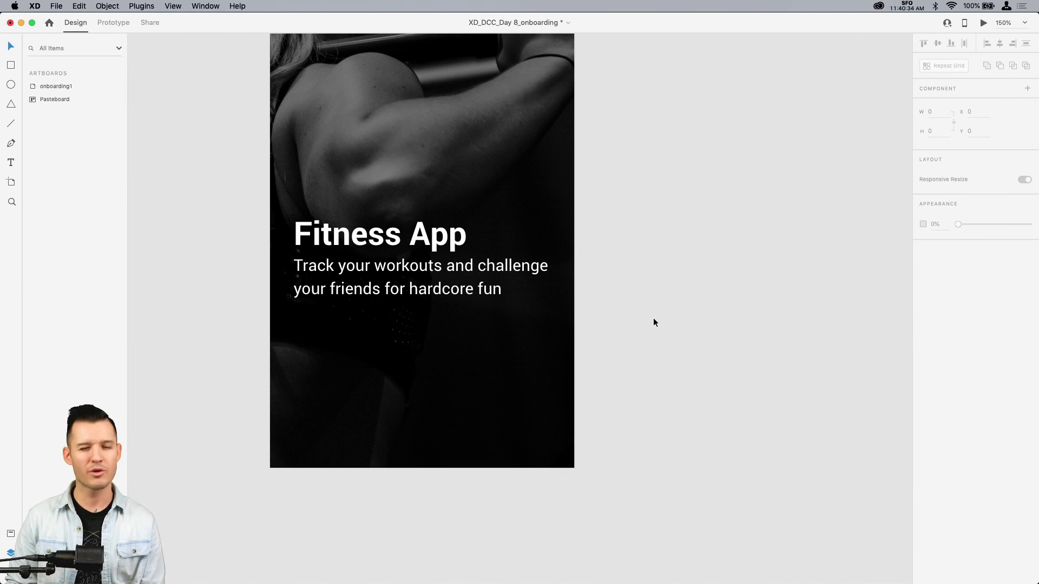
pyautogui.scroll(-3, 653, 322)
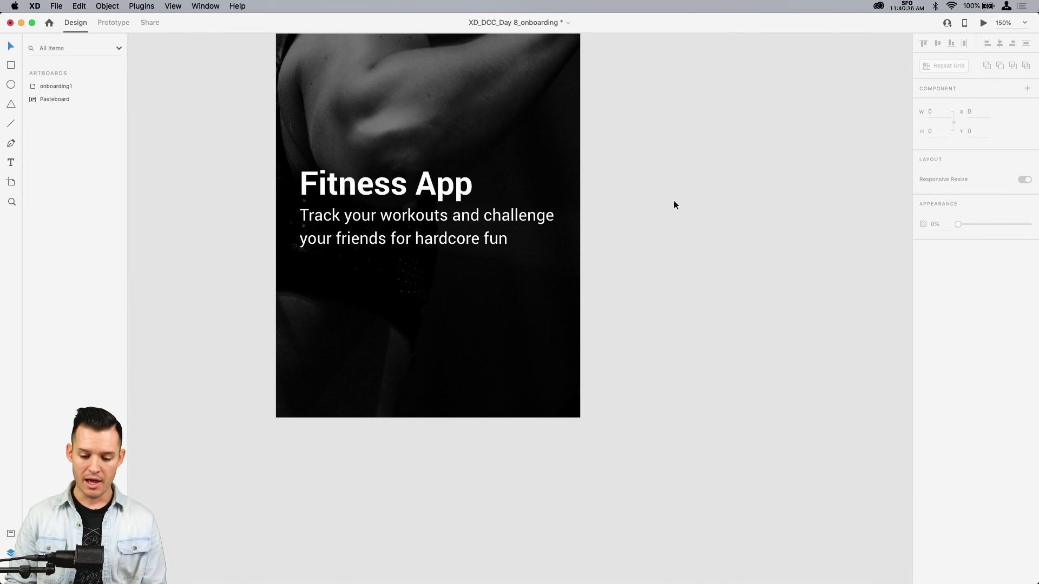
pyautogui.scroll(2, 674, 205)
pyautogui.scroll(10, 651, 212)
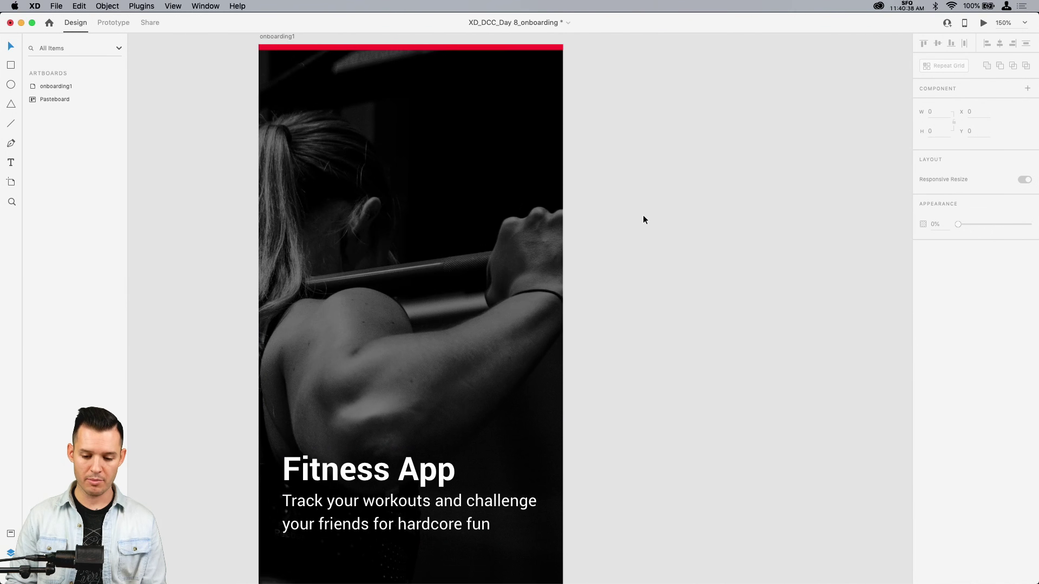
pyautogui.click(524, 64)
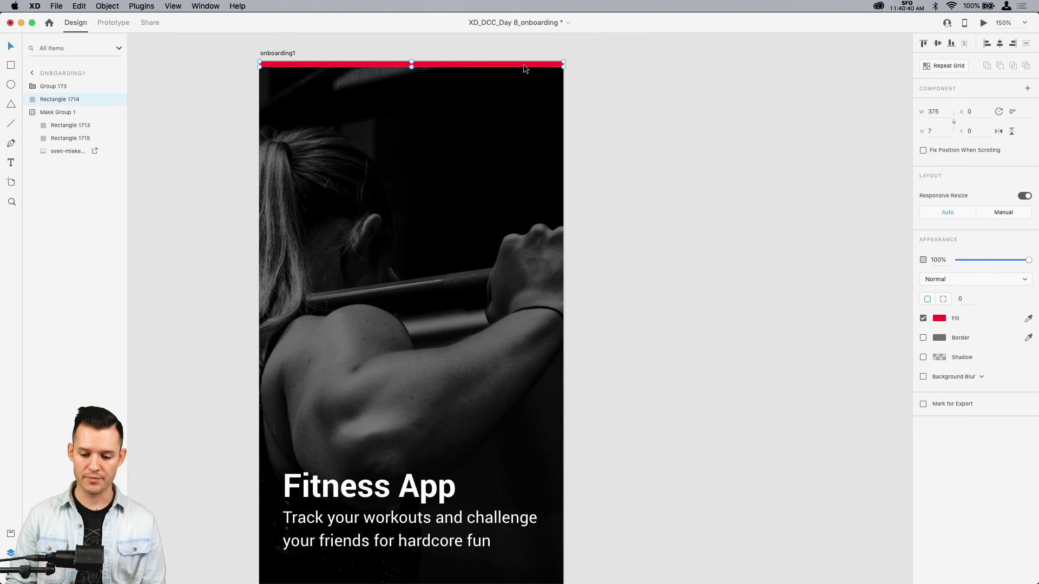
pyautogui.click(939, 319)
pyautogui.click(814, 381)
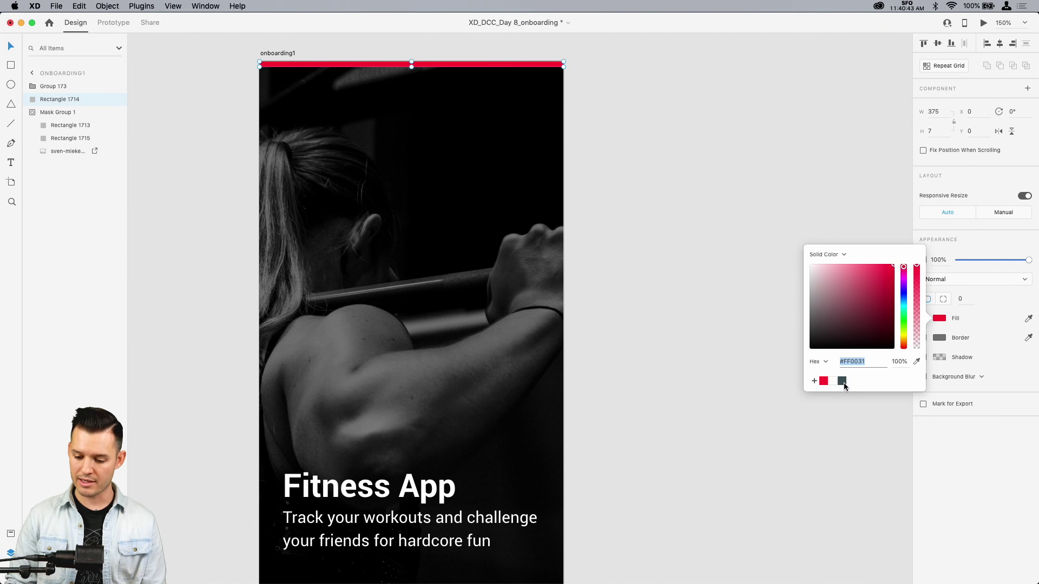
pyautogui.click(765, 358)
# Draw a button rectangle about 287 by 69 below the tagline, centred on the artboard, with fully rounded ends of radius 35
pyautogui.scroll(-8, 765, 358)
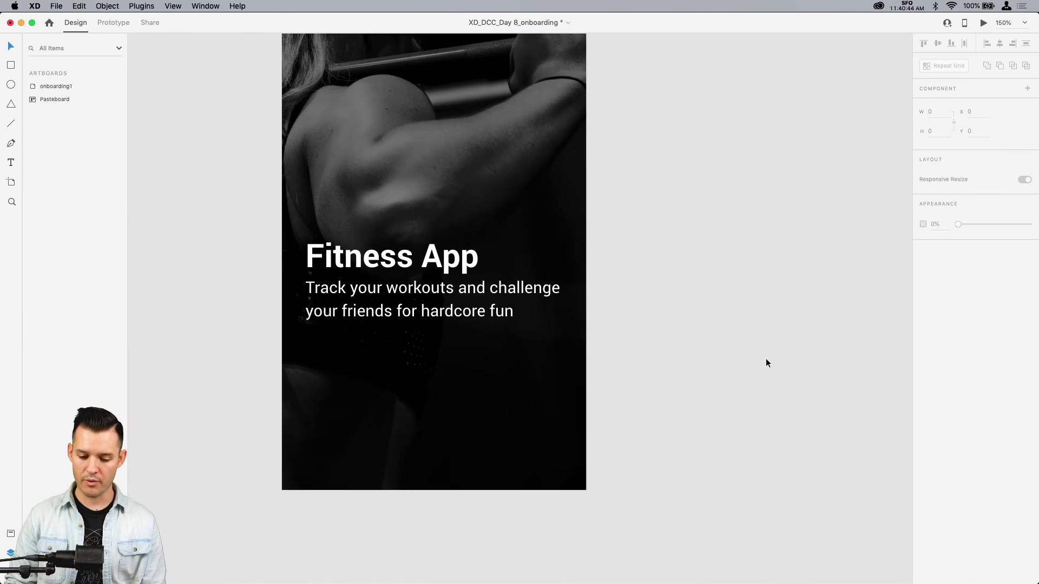
pyautogui.press('r')
pyautogui.moveTo(358, 380)
pyautogui.mouseDown()
pyautogui.moveTo(528, 484)
pyautogui.moveTo(590, 436)
pyautogui.mouseUp()
pyautogui.moveTo(508, 403); pyautogui.dragTo(470, 403)
pyautogui.moveTo(543, 391); pyautogui.dragTo(340, 534)
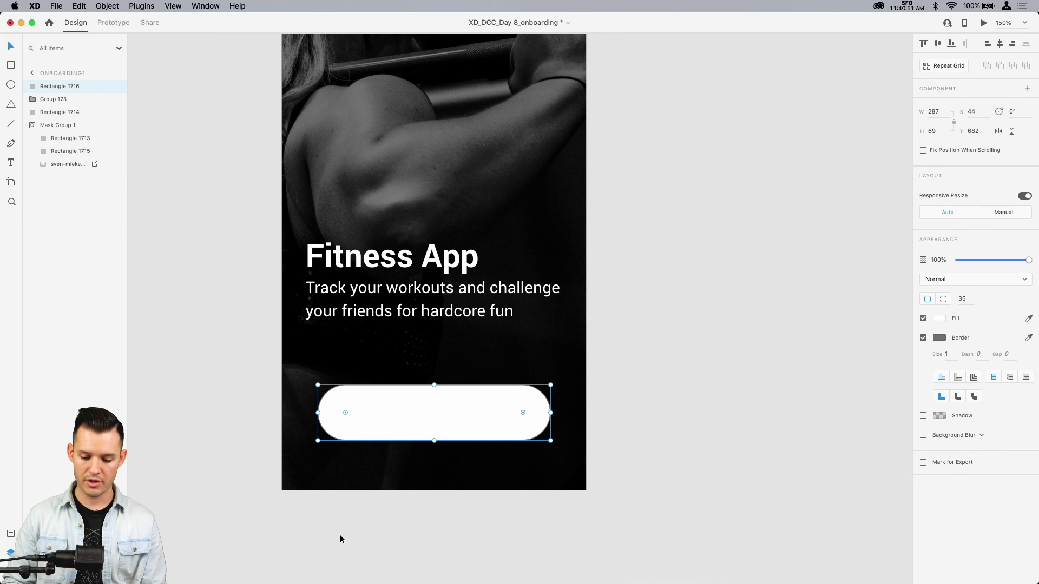
# Fill the rounded button with the saved red swatch and remove its border
pyautogui.click(940, 318)
pyautogui.click(824, 381)
pyautogui.click(633, 390)
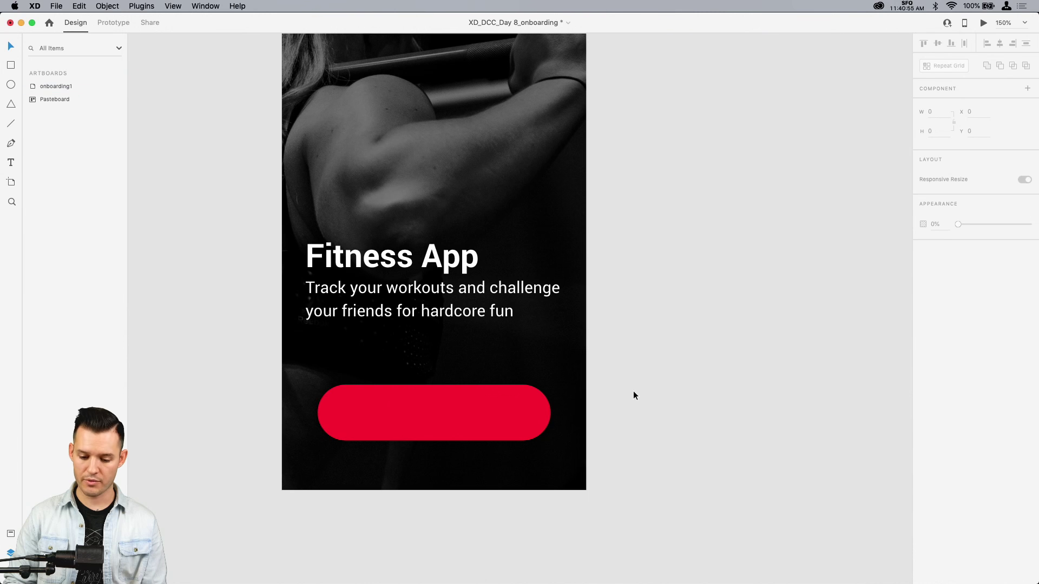
# Reduce the red button's height to 55 and move it up closer to the tagline, at Y 650
pyautogui.press('super+minus')
pyautogui.moveTo(633, 391); pyautogui.dragTo(605, 449)
pyautogui.click(457, 412)
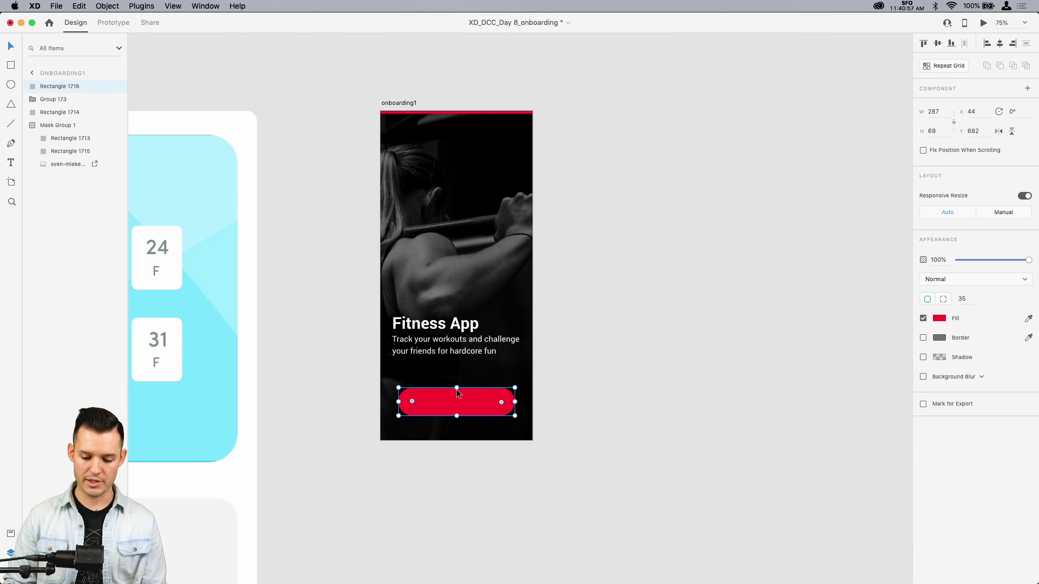
pyautogui.press('super+plus')
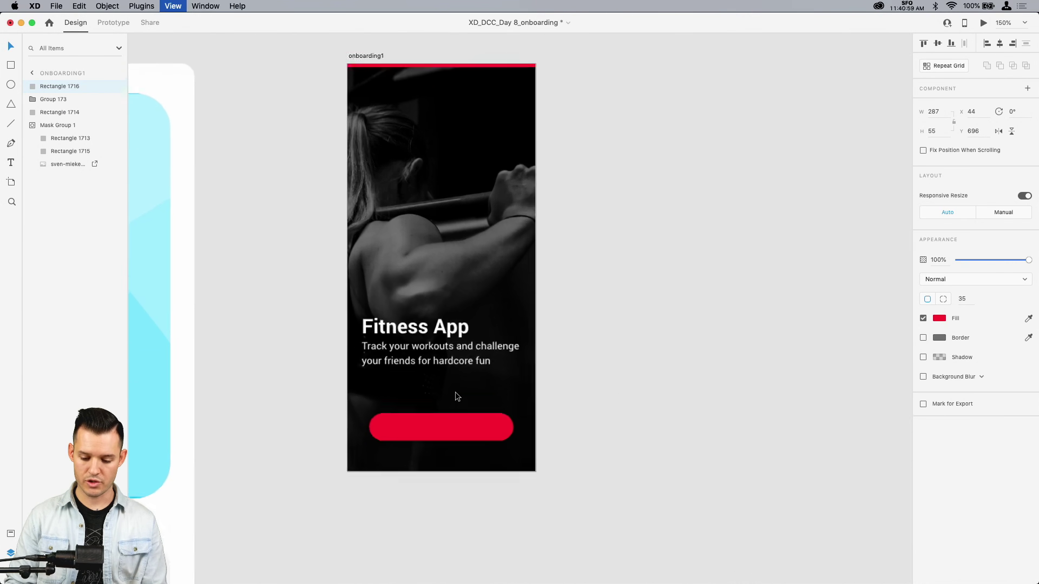
pyautogui.click(406, 438)
pyautogui.moveTo(407, 438); pyautogui.dragTo(404, 467)
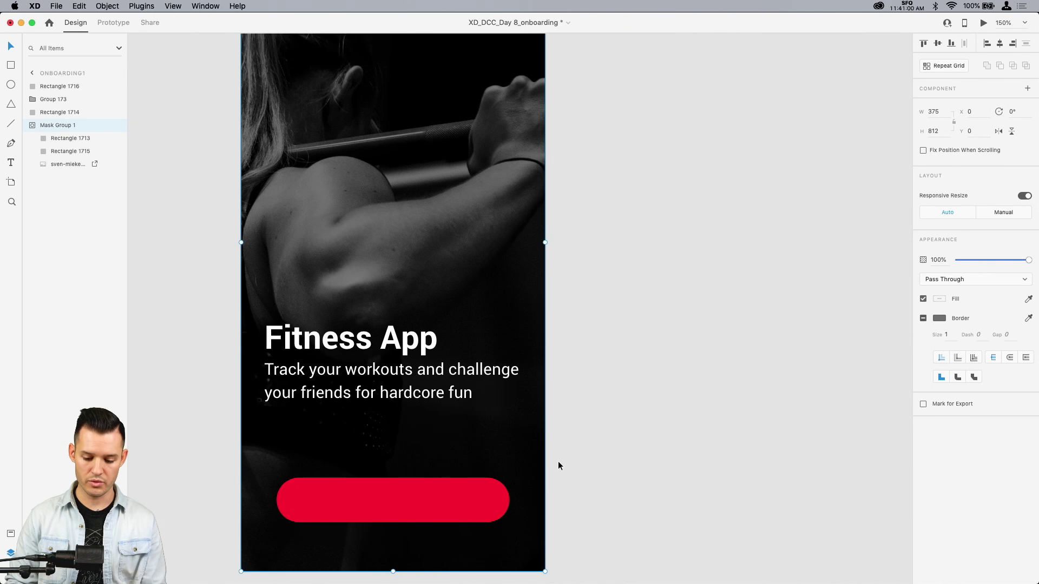
pyautogui.click(449, 502)
pyautogui.moveTo(449, 502); pyautogui.dragTo(444, 466)
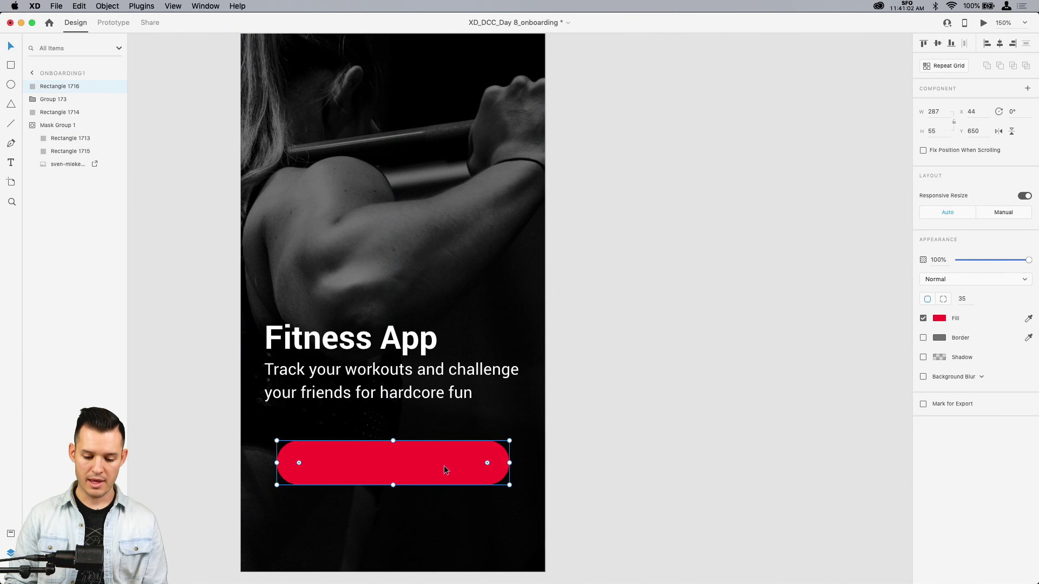
# Copy the "Fitness App" title as a label centred on the red button and reduce its font size to 22
pyautogui.click(415, 353)
pyautogui.click(648, 388)
pyautogui.moveTo(625, 391); pyautogui.dragTo(216, 522)
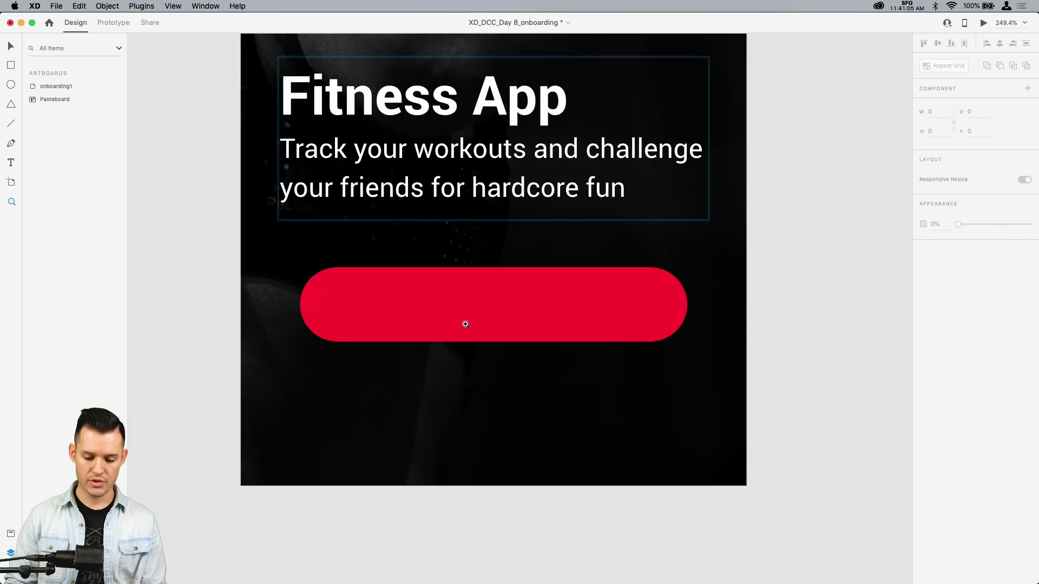
pyautogui.press('v')
pyautogui.click(469, 317)
pyautogui.press('super+v')
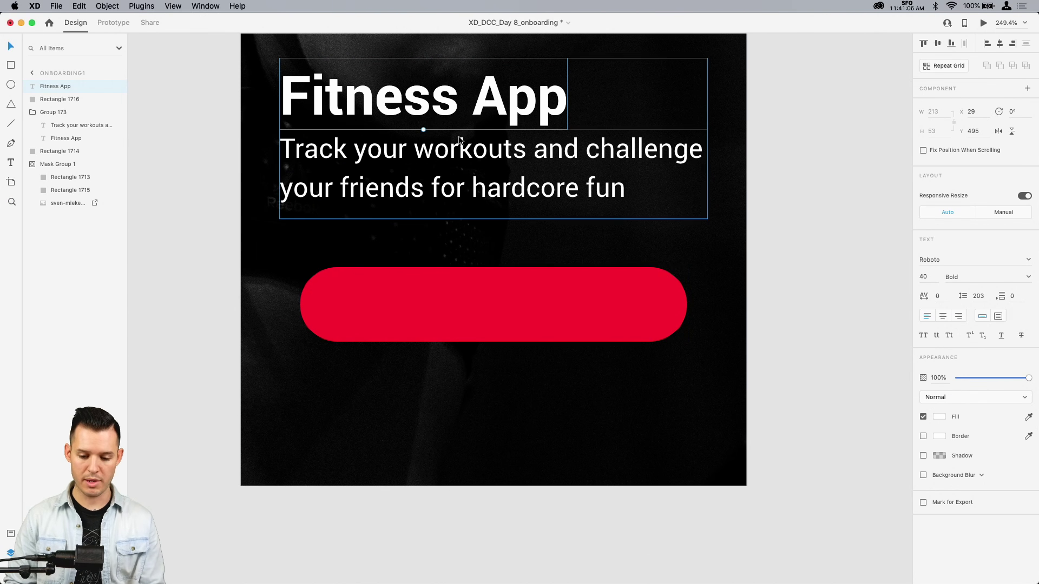
pyautogui.moveTo(430, 96); pyautogui.dragTo(466, 306)
pyautogui.rightClick(490, 304)
pyautogui.press('Escape')
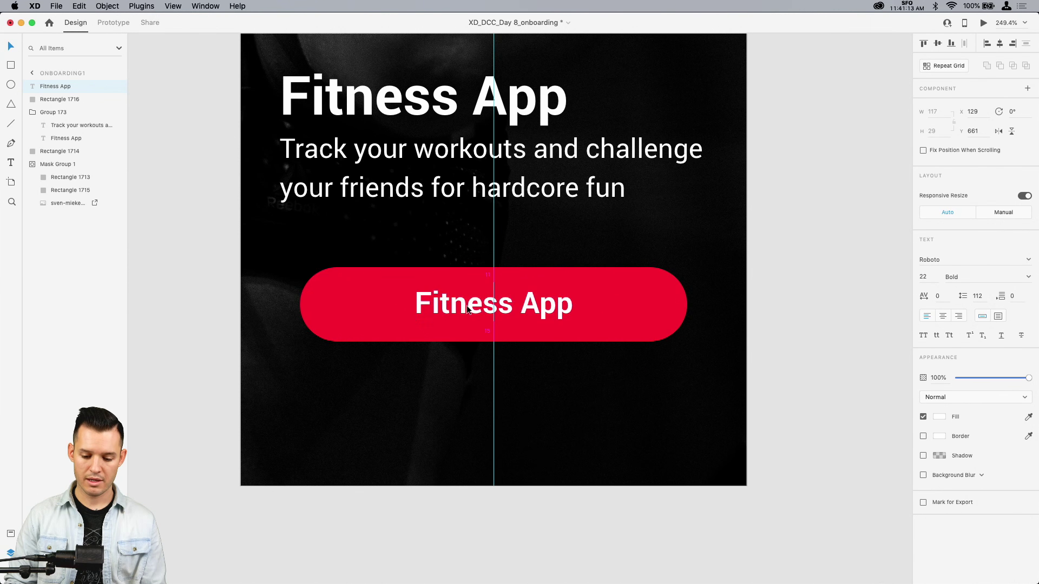
# Change the button label to "Start Now" and centre it horizontally and vertically on the red rounded rectangle
pyautogui.doubleClick(466, 306)
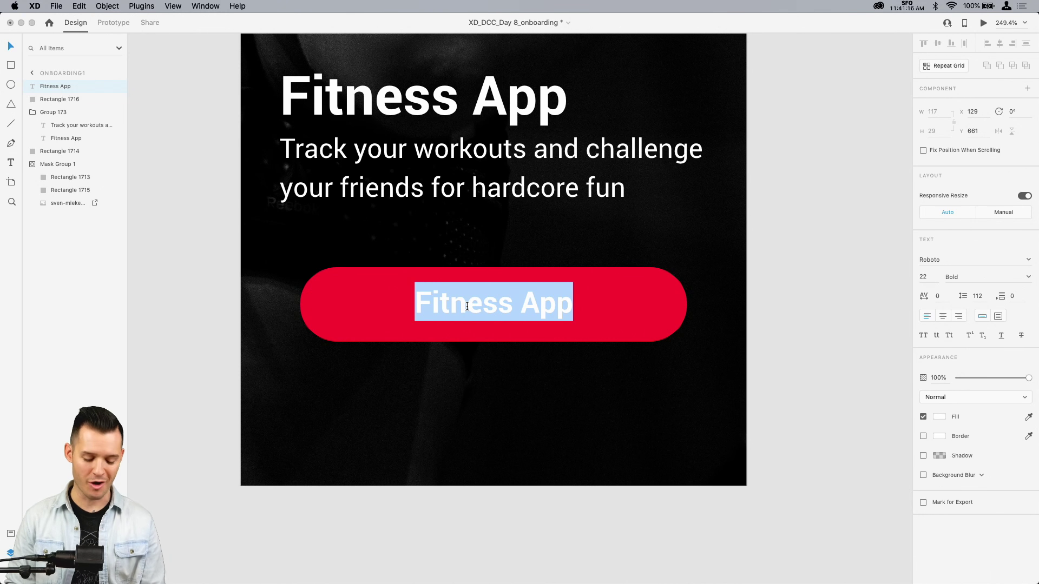
pyautogui.write('Start Now')
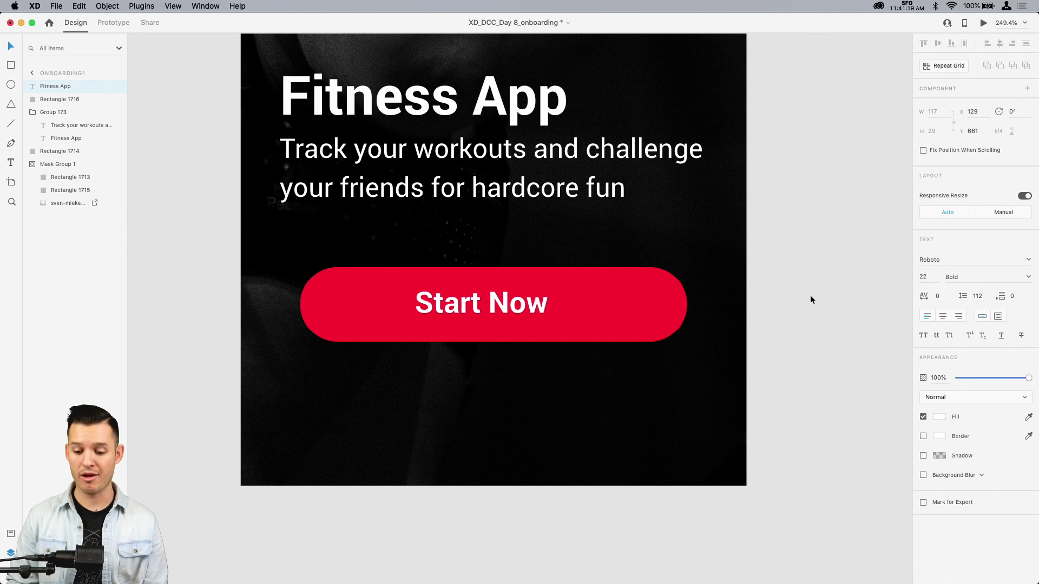
pyautogui.press('Escape')
pyautogui.keyDown('shift'); pyautogui.click(591, 301); pyautogui.keyUp('shift')
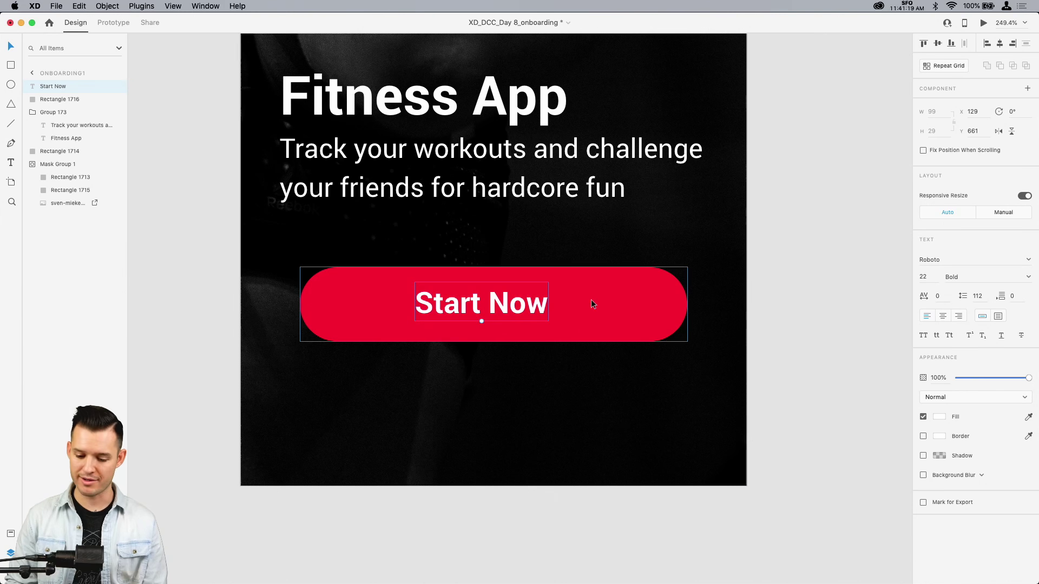
pyautogui.click(938, 45)
pyautogui.click(1000, 46)
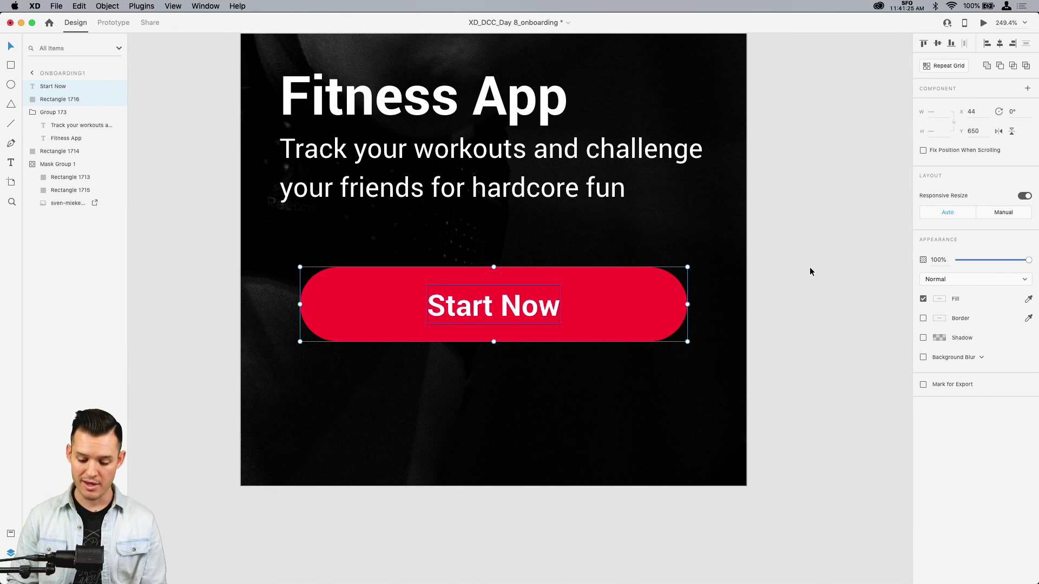
# Turn the "Start Now" label and red rectangle into a component and enable padding for it
pyautogui.press('super+k')
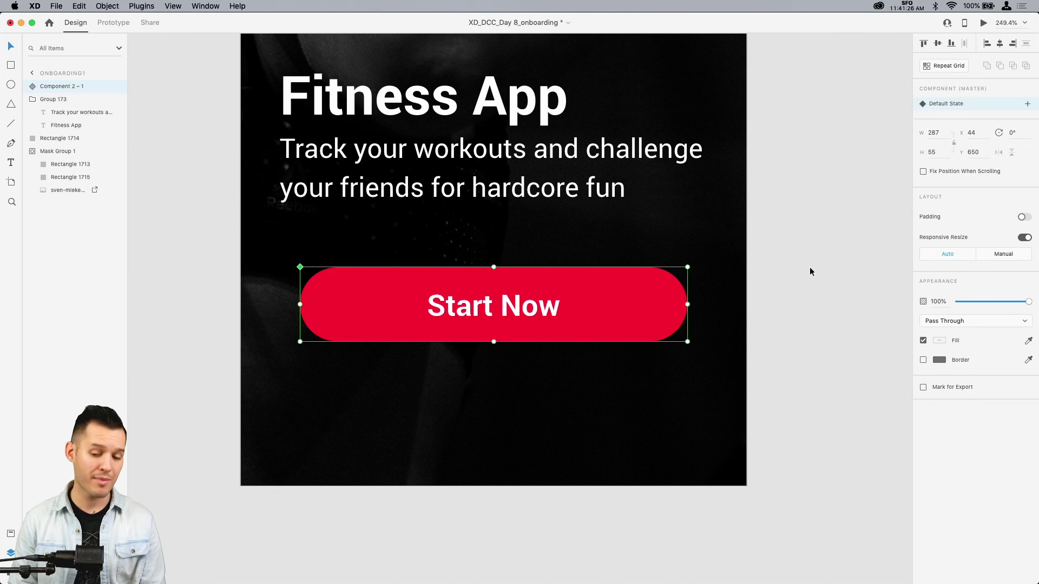
pyautogui.click(1024, 216)
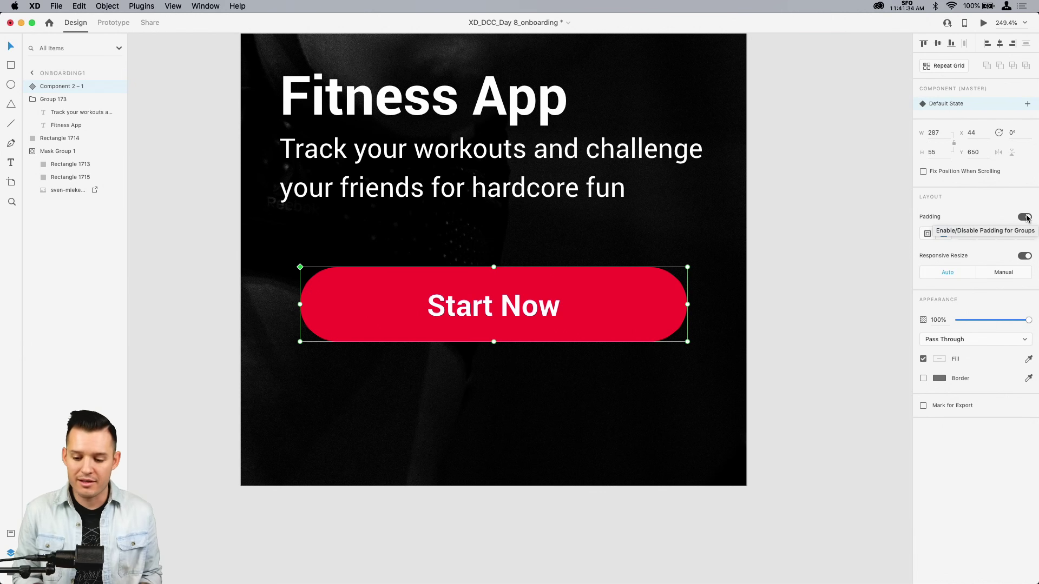
pyautogui.click(816, 293)
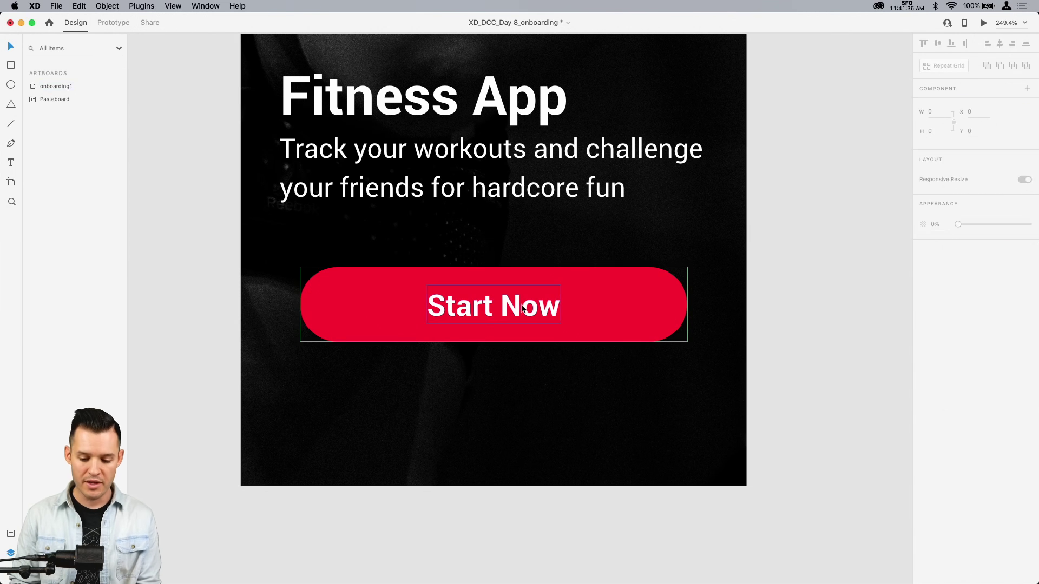
# Reduce the font size of the "Start Now" label inside the button component to 16
pyautogui.doubleClick(494, 310)
pyautogui.click(925, 298)
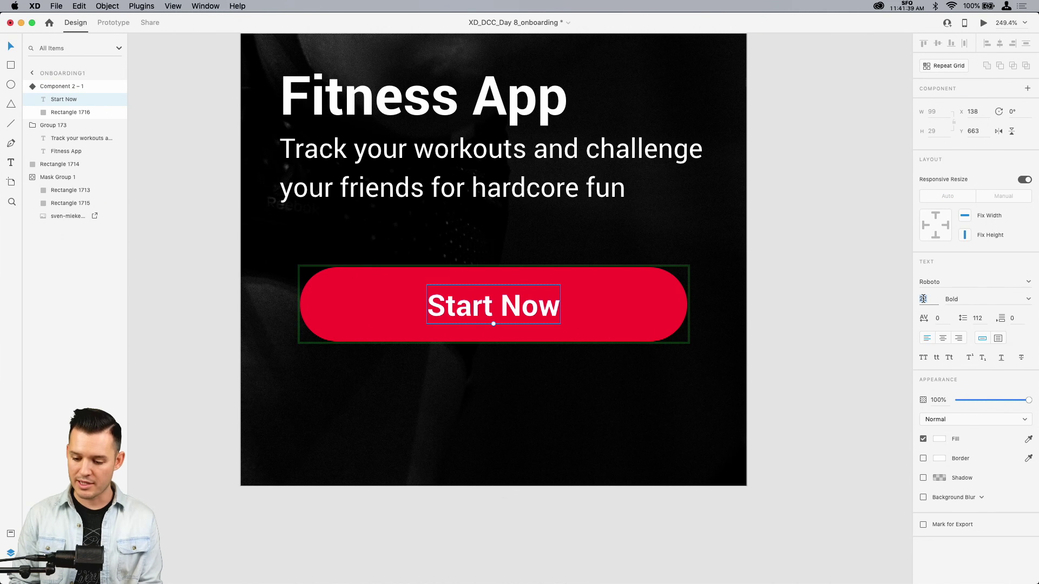
pyautogui.write('20')
pyautogui.press('Return')
pyautogui.write('18')
pyautogui.press('Return')
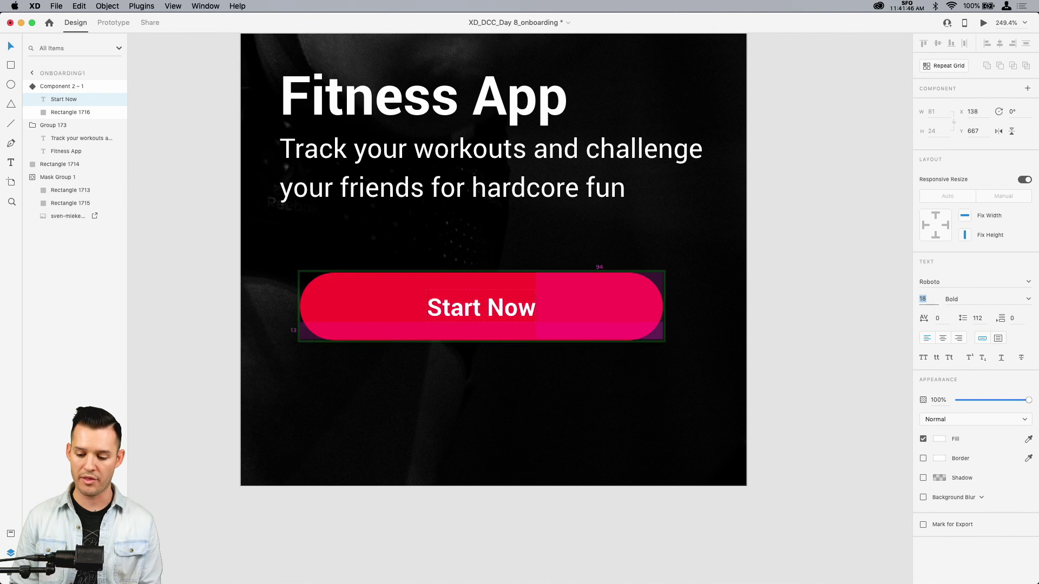
pyautogui.press('Down')
pyautogui.press('Down')
pyautogui.click(854, 447)
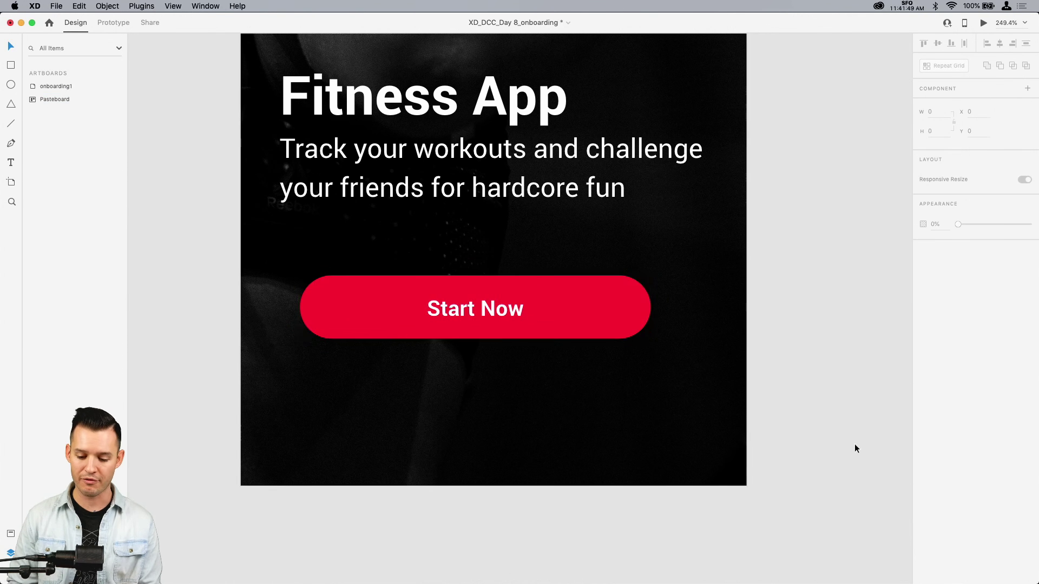
# Centre the Start Now button horizontally on the artboard and place it below the tagline at Y 650
pyautogui.click(540, 324)
pyautogui.click(1000, 48)
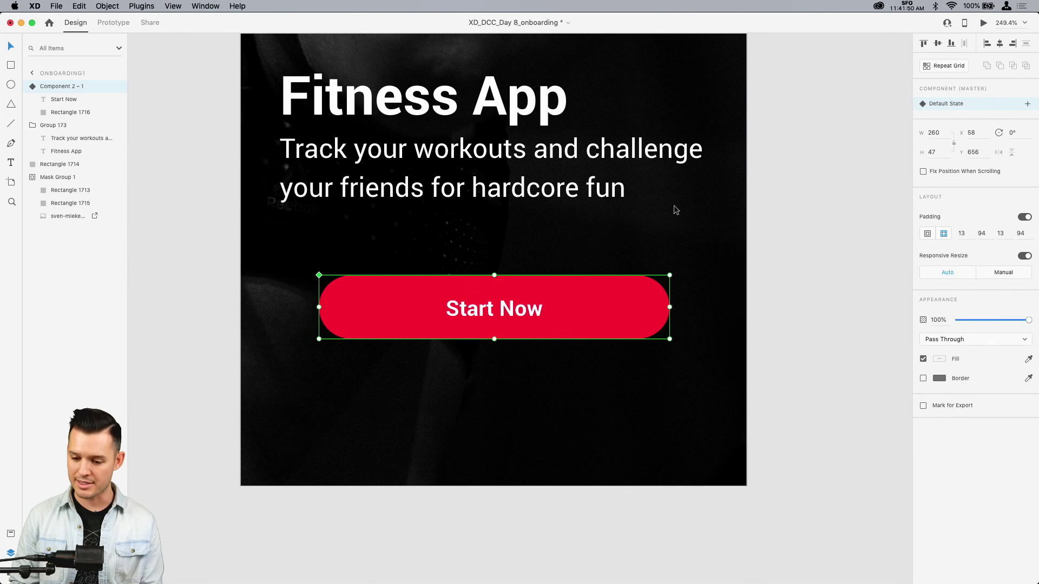
pyautogui.moveTo(541, 294); pyautogui.dragTo(551, 313)
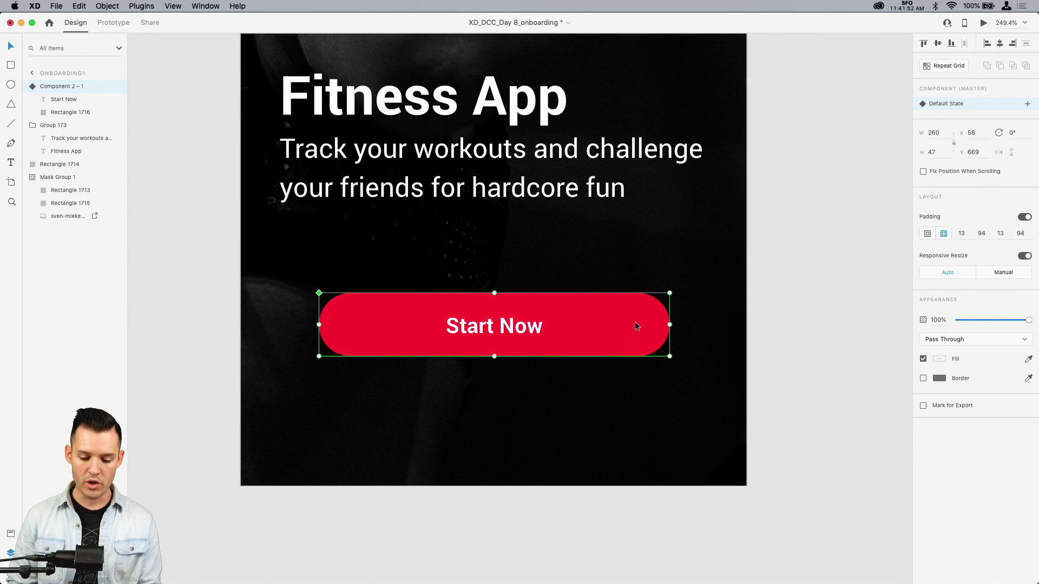
pyautogui.scroll(3, 634, 321)
pyautogui.scroll(-5, 634, 321)
pyautogui.scroll(2, 637, 323)
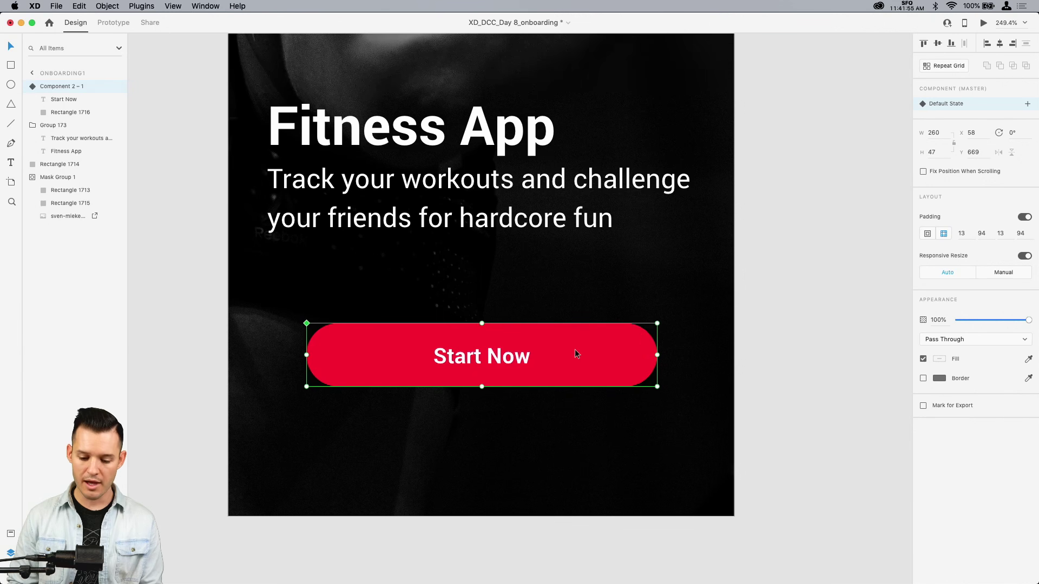
pyautogui.moveTo(575, 349); pyautogui.dragTo(568, 323)
# Draw a white circle about 12 by 12 below the button, near the artboard's lower edge, and remove its border
pyautogui.press('super+2')
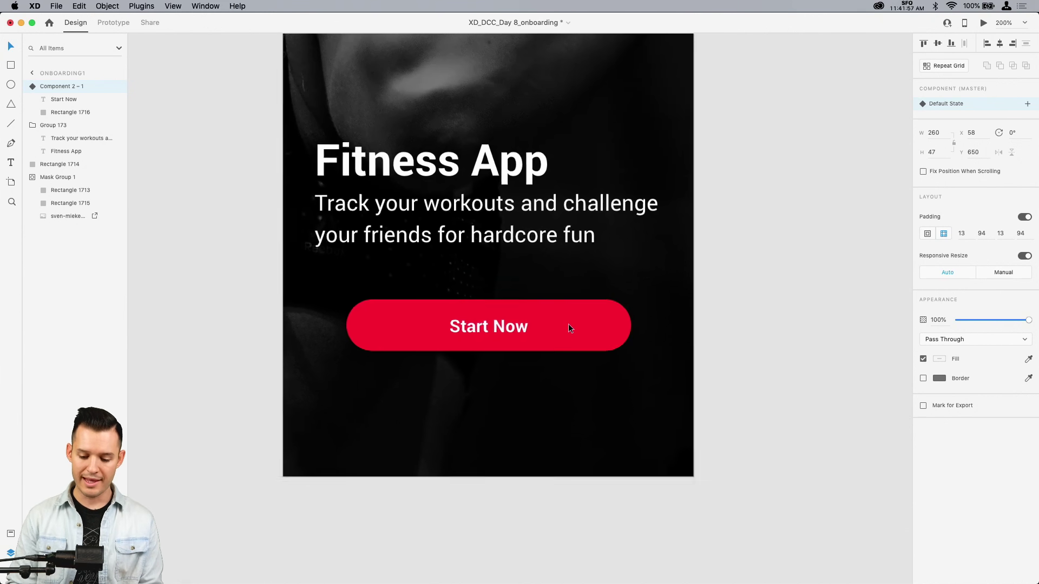
pyautogui.press('e')
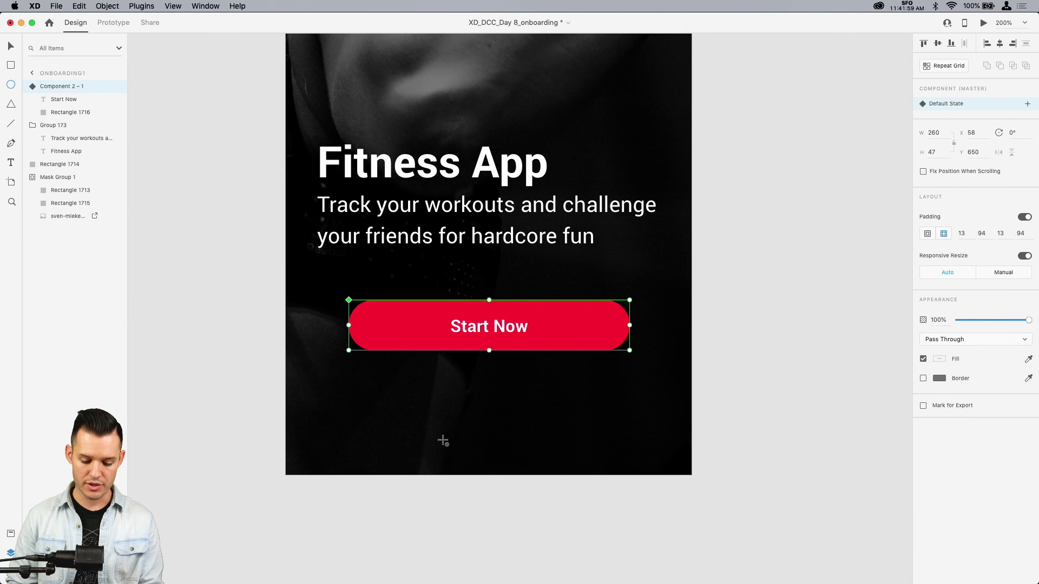
pyautogui.moveTo(459, 418); pyautogui.dragTo(471, 432)
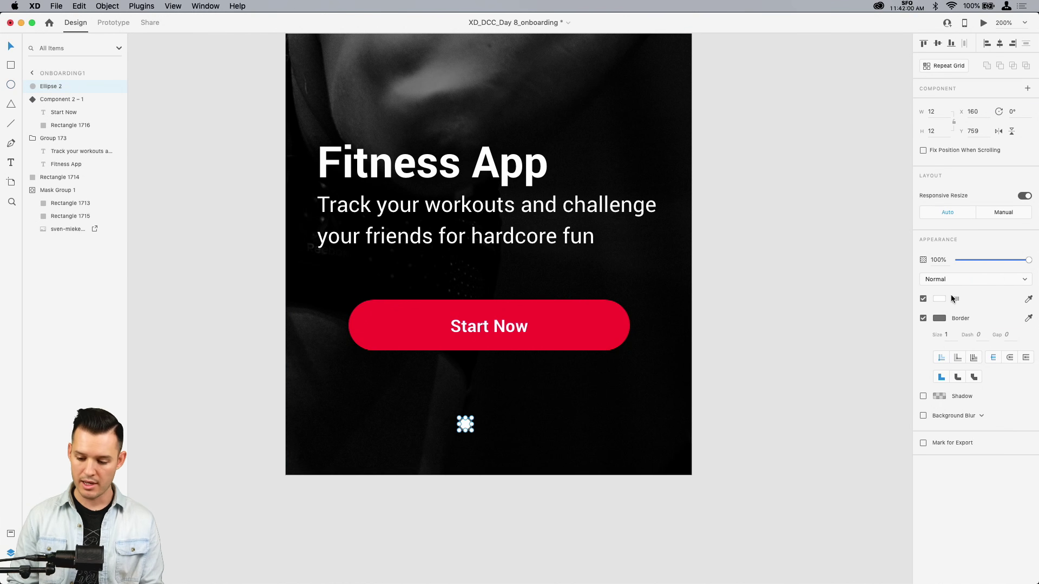
pyautogui.click(923, 319)
pyautogui.press('super+=')
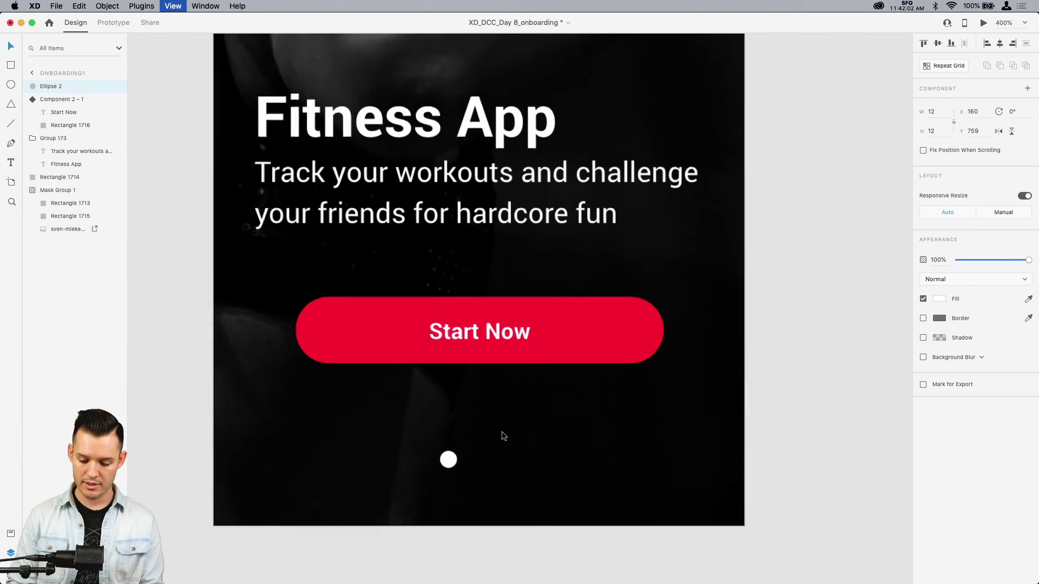
pyautogui.moveTo(415, 322); pyautogui.dragTo(553, 342)
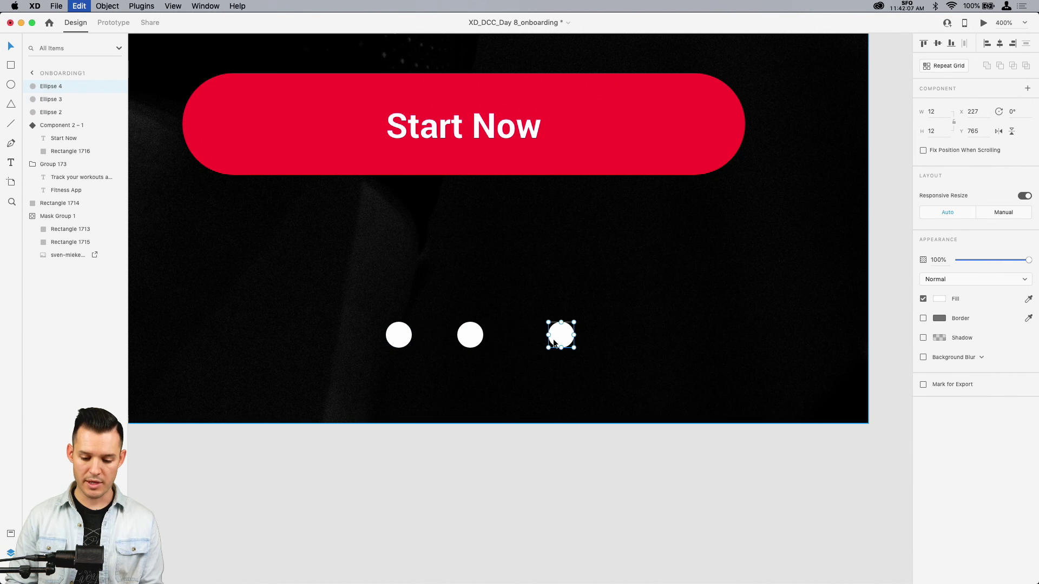
pyautogui.press('super+z')
pyautogui.press('super+z')
pyautogui.press('super+r')
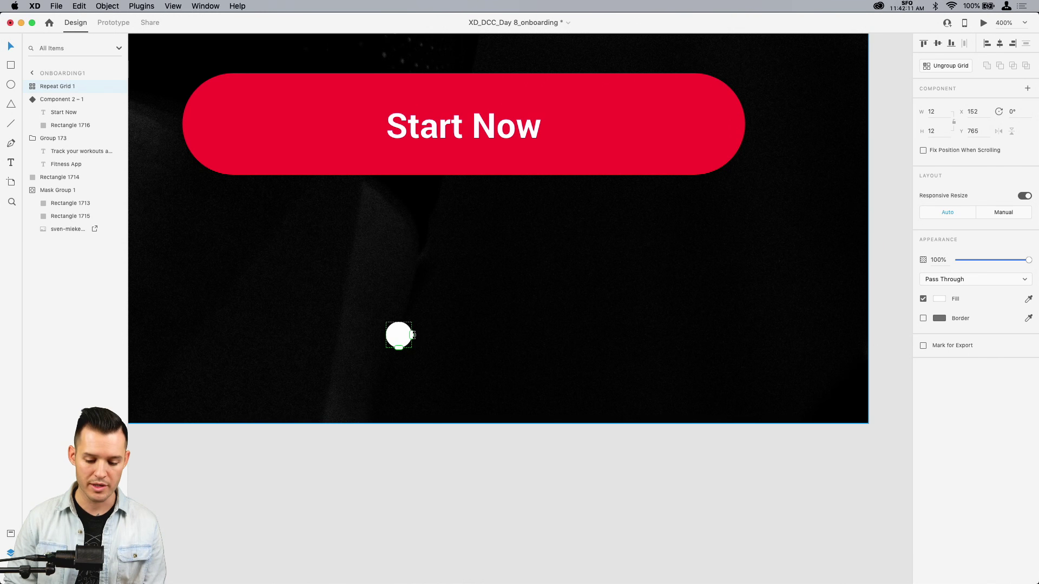
pyautogui.press('super+z')
# Duplicate the white dot twice to make an evenly spaced row of three with gaps of about 15, and group the dots
pyautogui.moveTo(400, 335); pyautogui.dragTo(460, 336)
pyautogui.press('super+d')
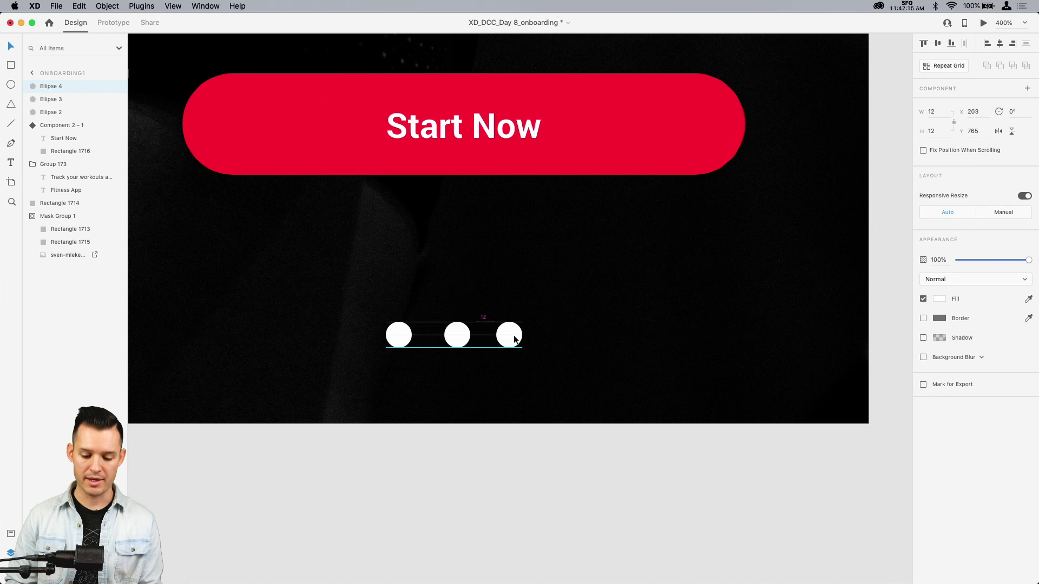
pyautogui.keyDown('shift'); pyautogui.click(467, 338); pyautogui.keyUp('shift')
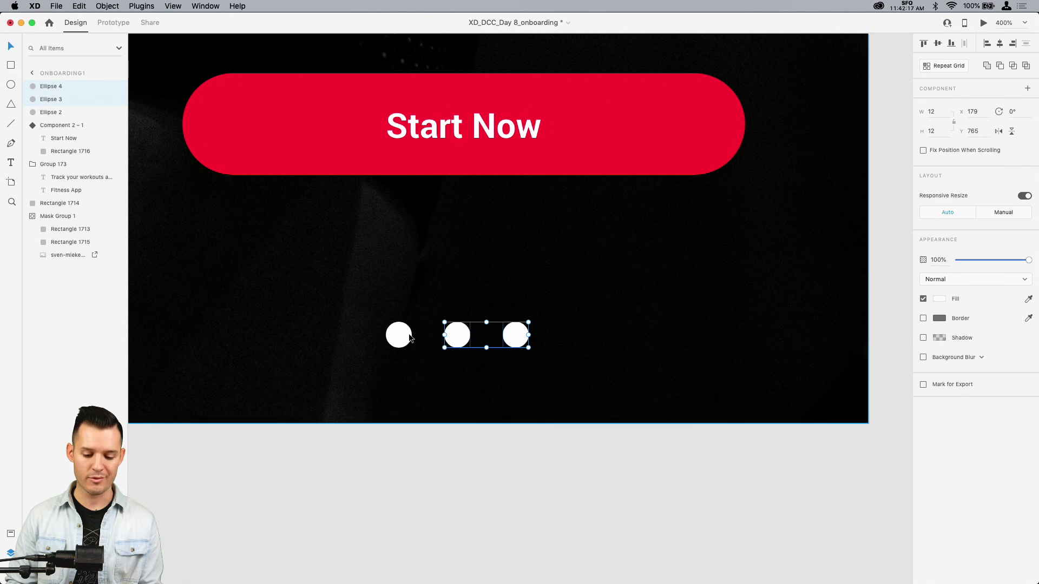
pyautogui.keyDown('shift'); pyautogui.click(401, 338); pyautogui.keyUp('shift')
pyautogui.press('super+g')
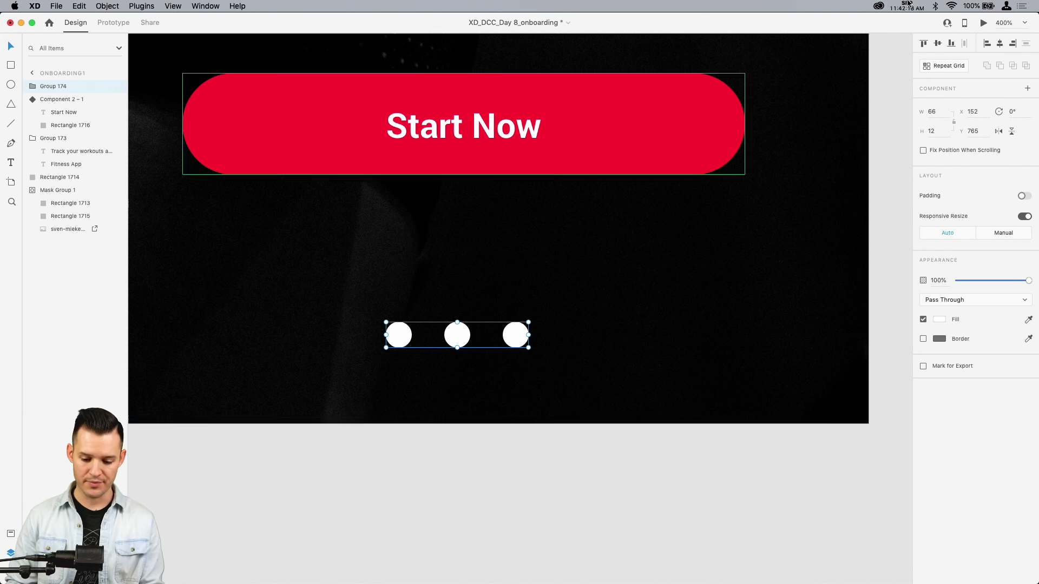
# Centre the dot group horizontally on the artboard and fill its first dot with the saved red swatch
pyautogui.click(996, 44)
pyautogui.doubleClick(407, 335)
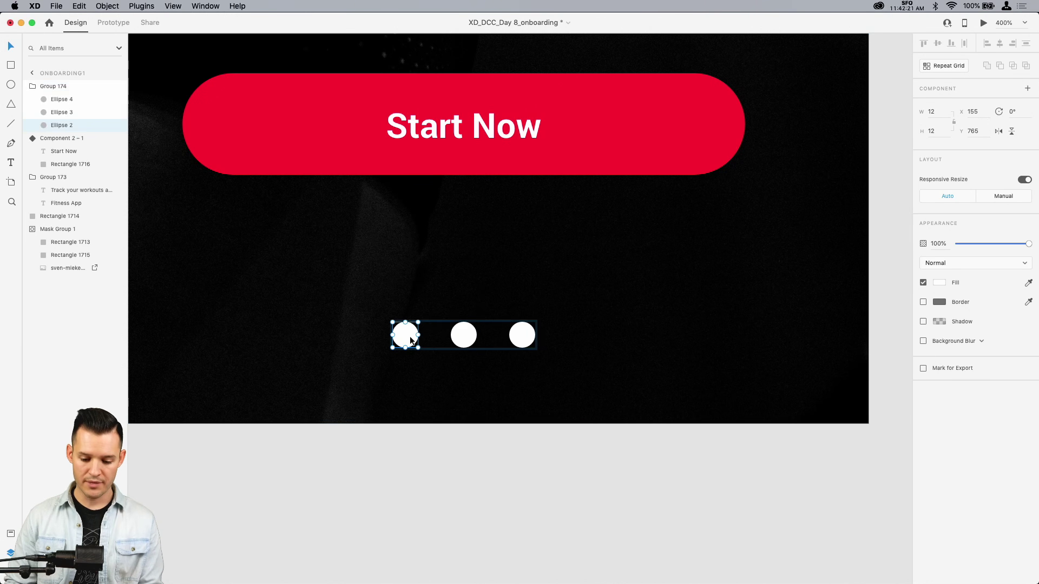
pyautogui.click(939, 283)
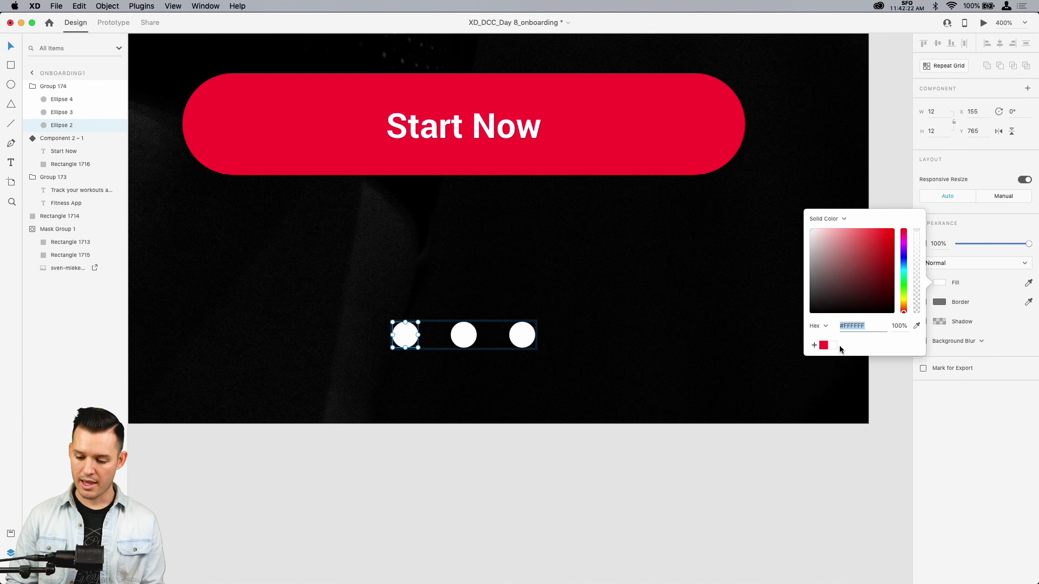
pyautogui.click(823, 348)
pyautogui.click(563, 559)
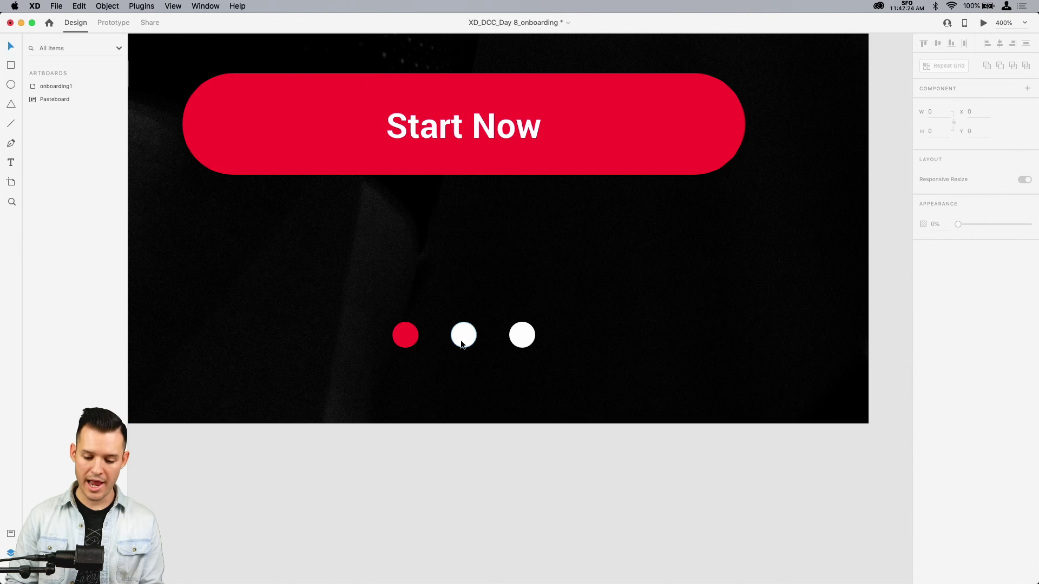
# Rename the group of three dots as "pag" and collapse it in the layer list
pyautogui.click(427, 344)
pyautogui.click(427, 345)
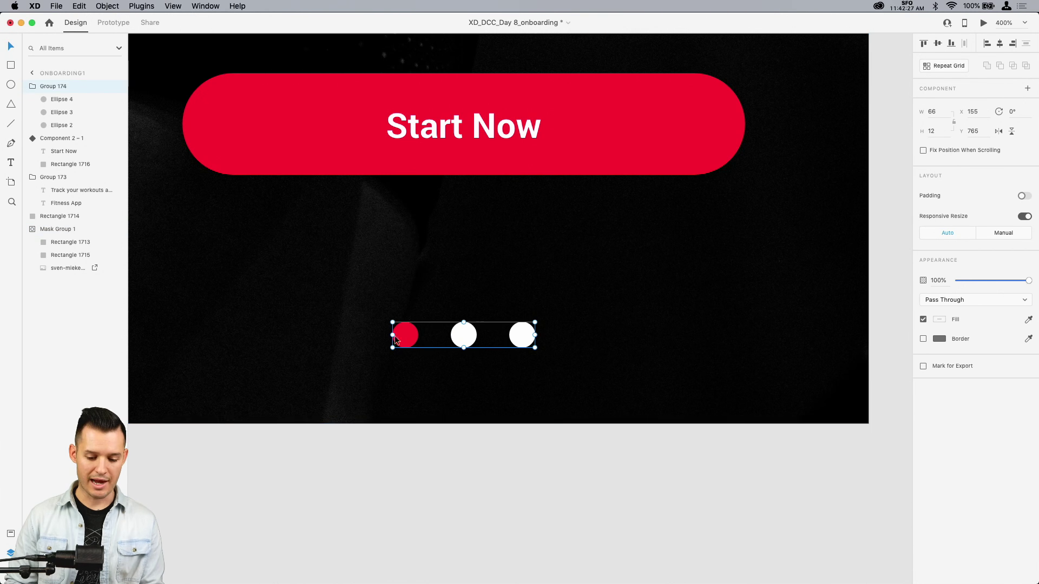
pyautogui.doubleClick(53, 86)
pyautogui.write('pag')
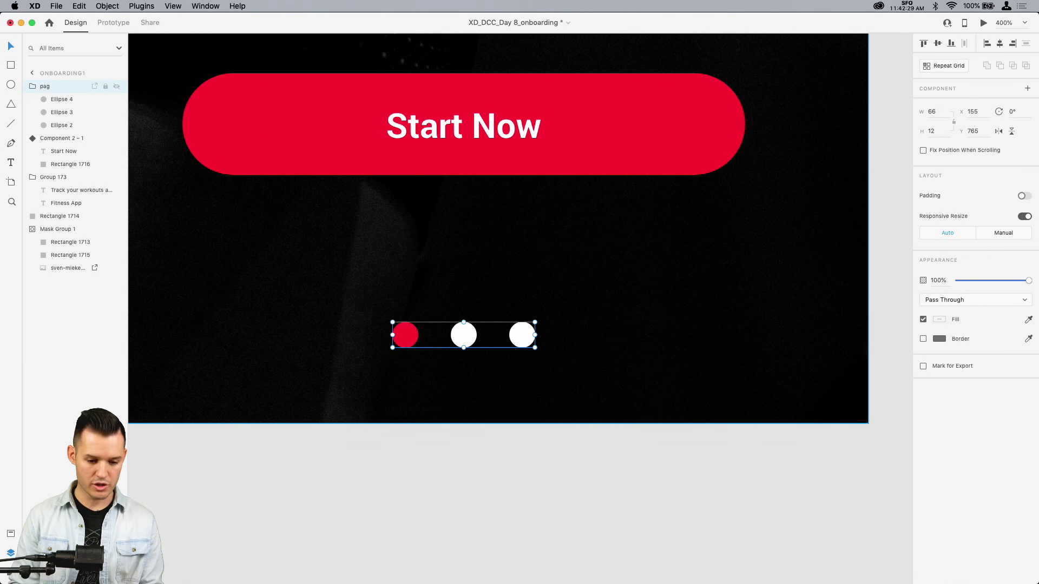
pyautogui.click(31, 86)
# Rename the Start Now component as "button" and the collapsed title-and-tagline group as "text"
pyautogui.click(52, 101)
pyautogui.doubleClick(53, 101)
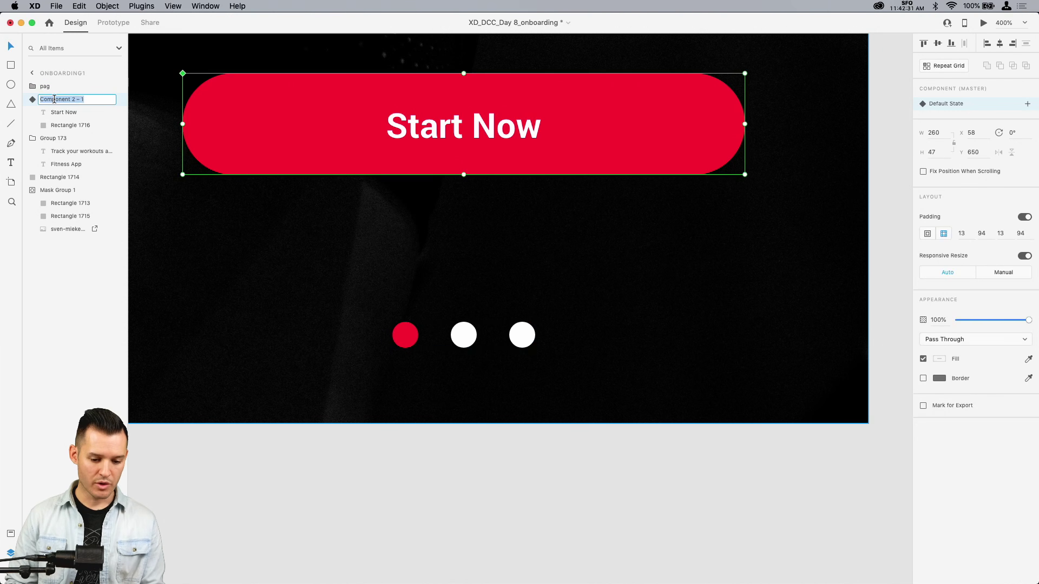
pyautogui.write('button')
pyautogui.press('Return')
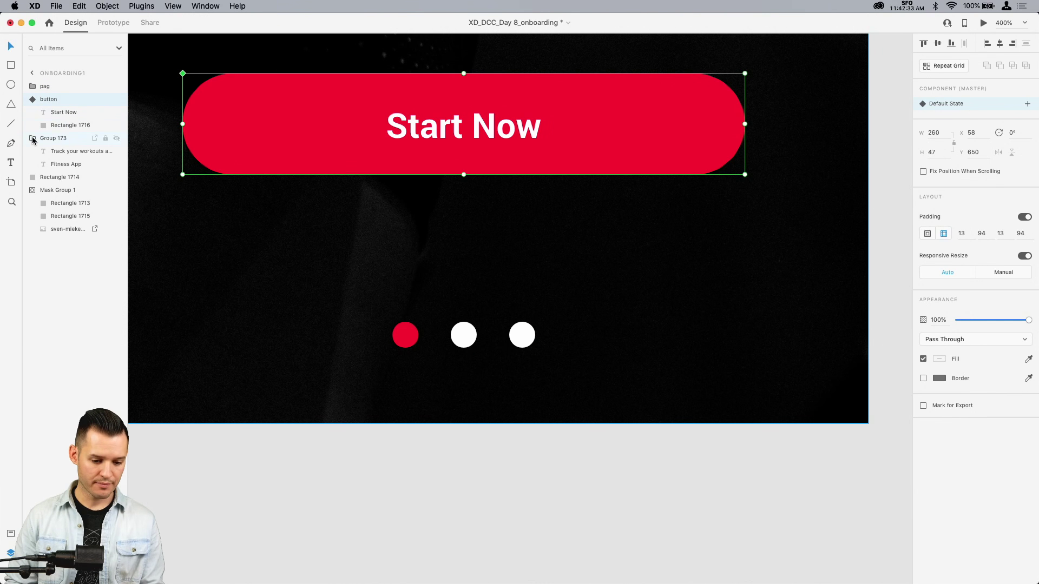
pyautogui.click(46, 140)
pyautogui.doubleClick(46, 140)
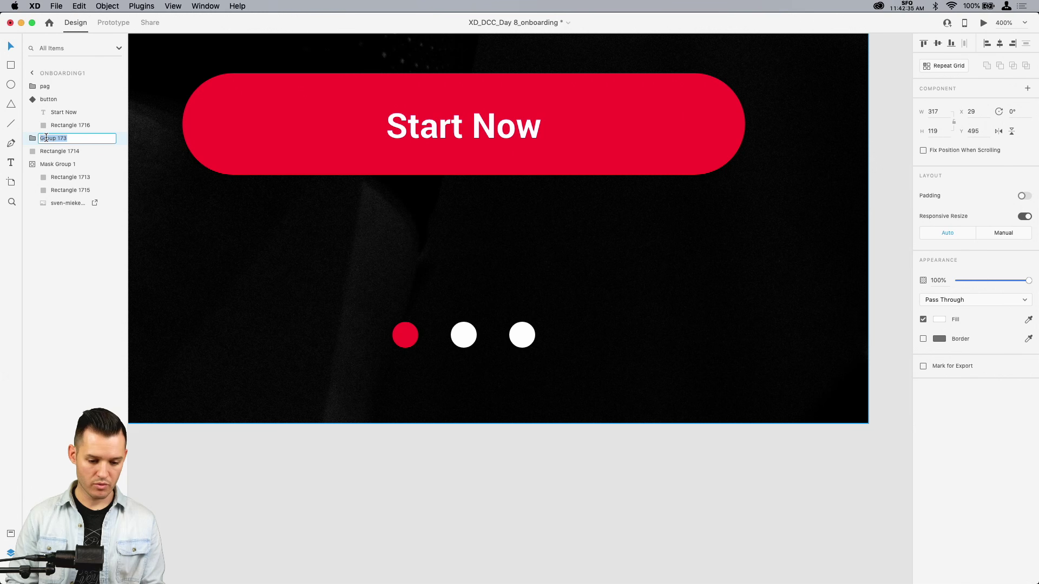
pyautogui.write('text')
pyautogui.press('Return')
# Delete the thin red 375 by 7 rectangle at the artboard's top edge and collapse the mask group and button layers
pyautogui.press('super+1')
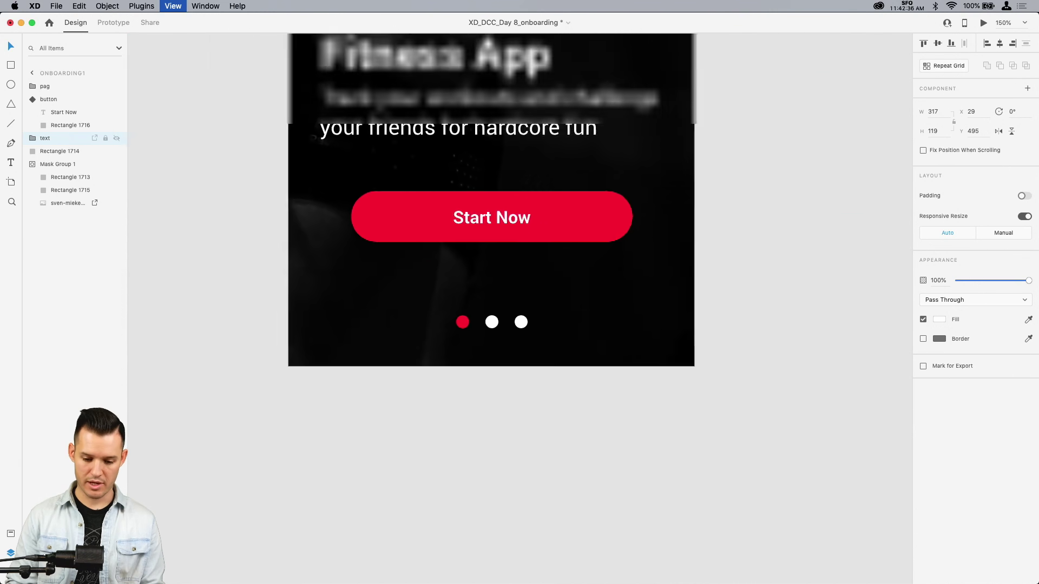
pyautogui.click(69, 152)
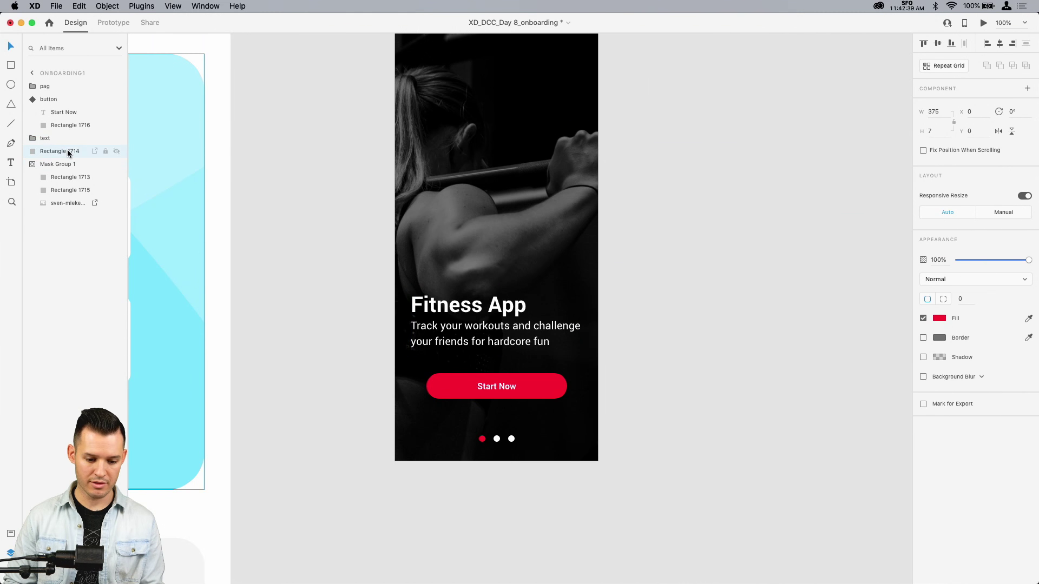
pyautogui.press('Delete')
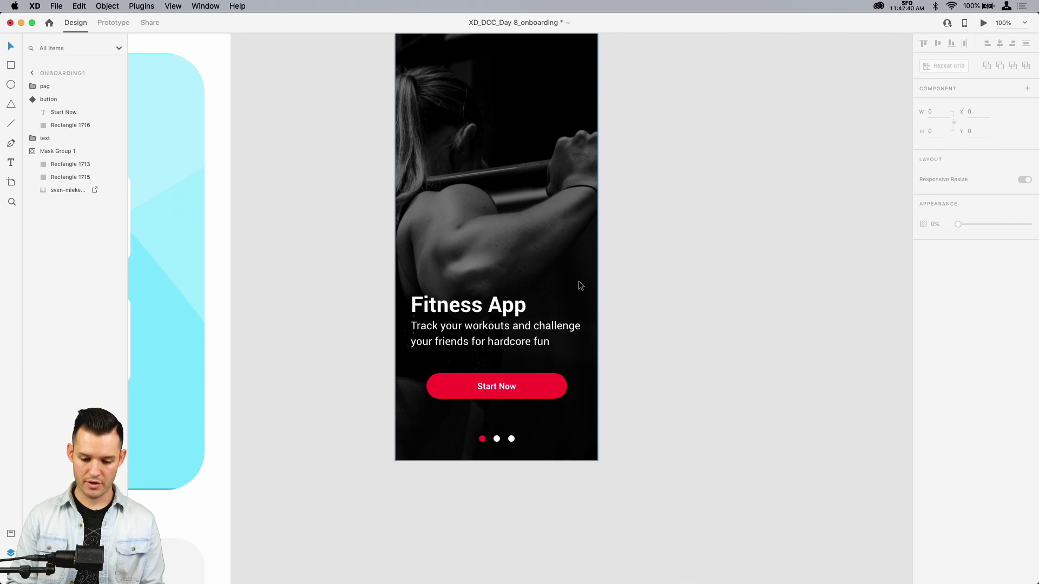
pyautogui.click(31, 151)
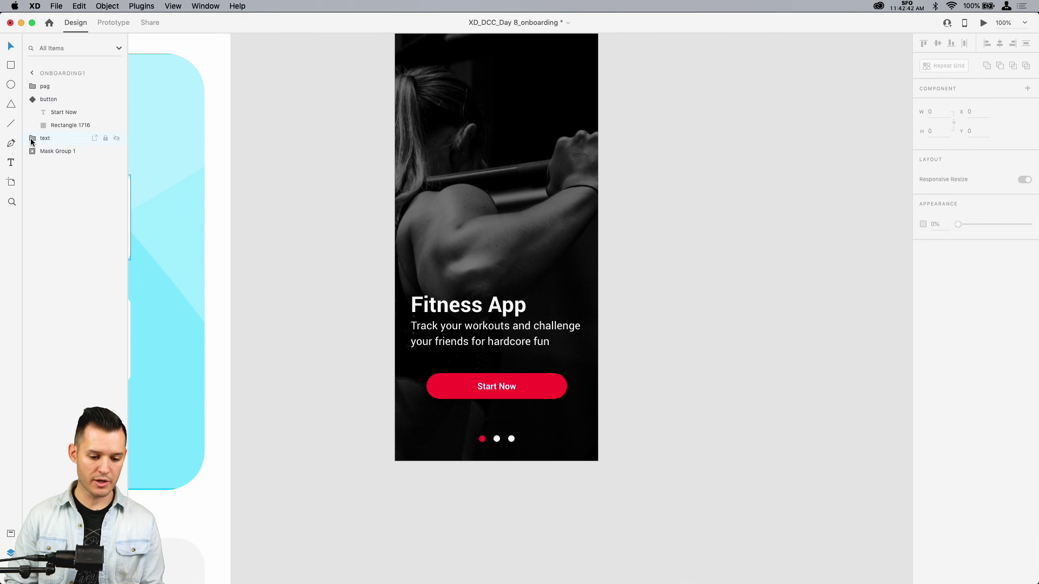
pyautogui.click(33, 100)
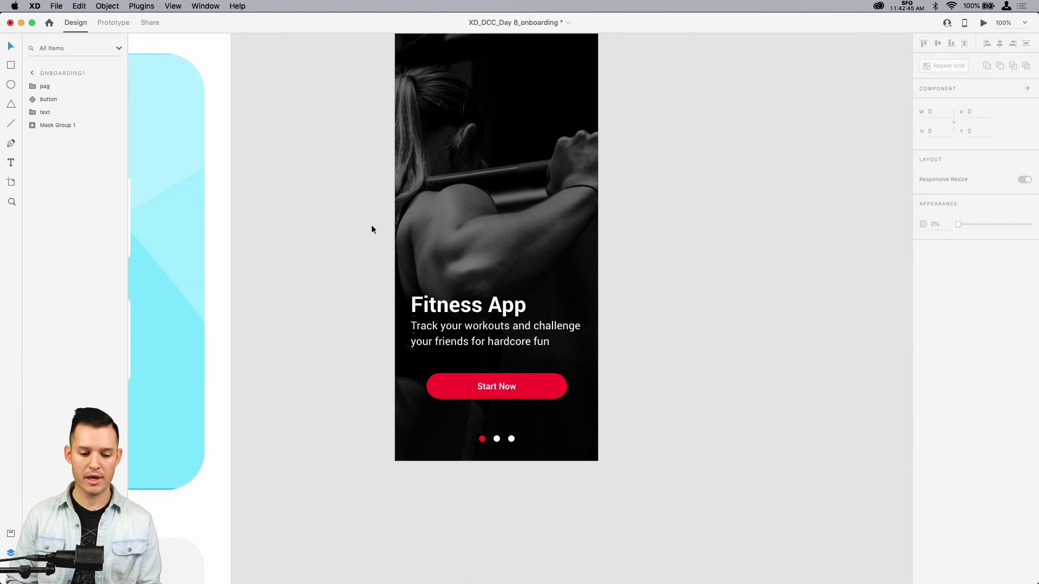
# Duplicate the onboarding1 artboard and save the document
pyautogui.hscroll(5, 582, 290)
pyautogui.scroll(3, 583, 290)
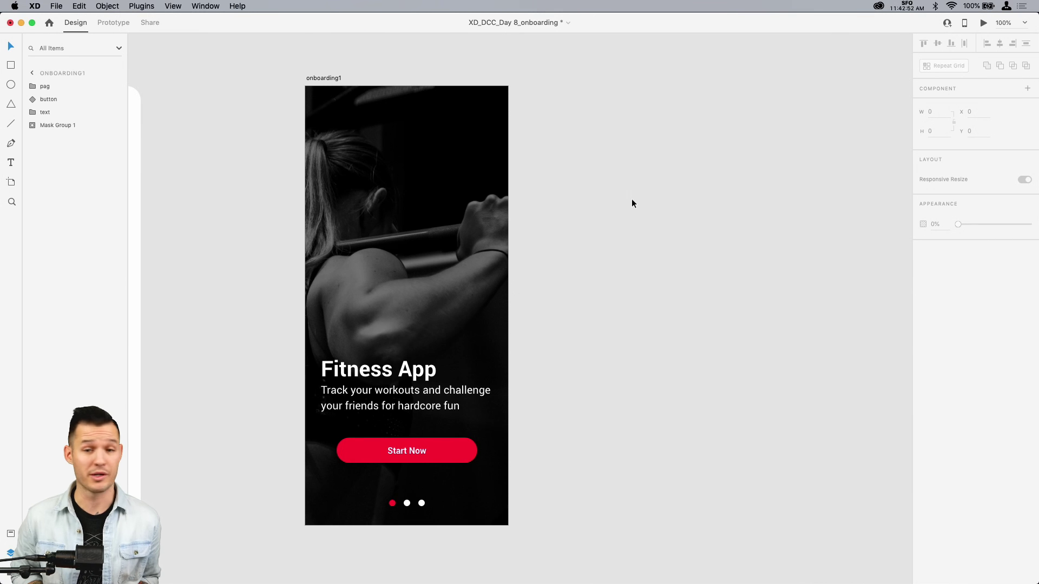
pyautogui.click(323, 79)
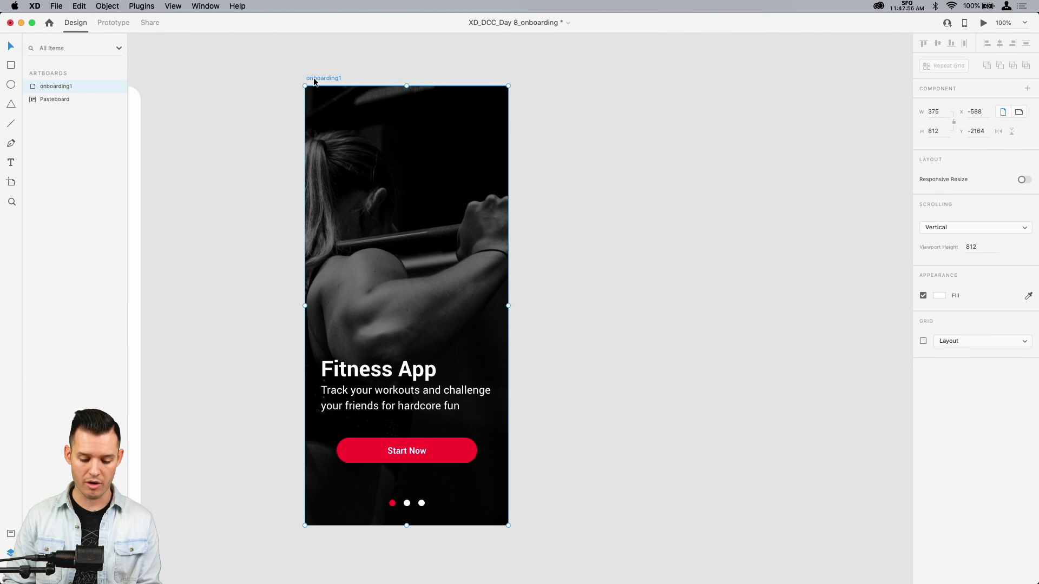
pyautogui.press('super+d')
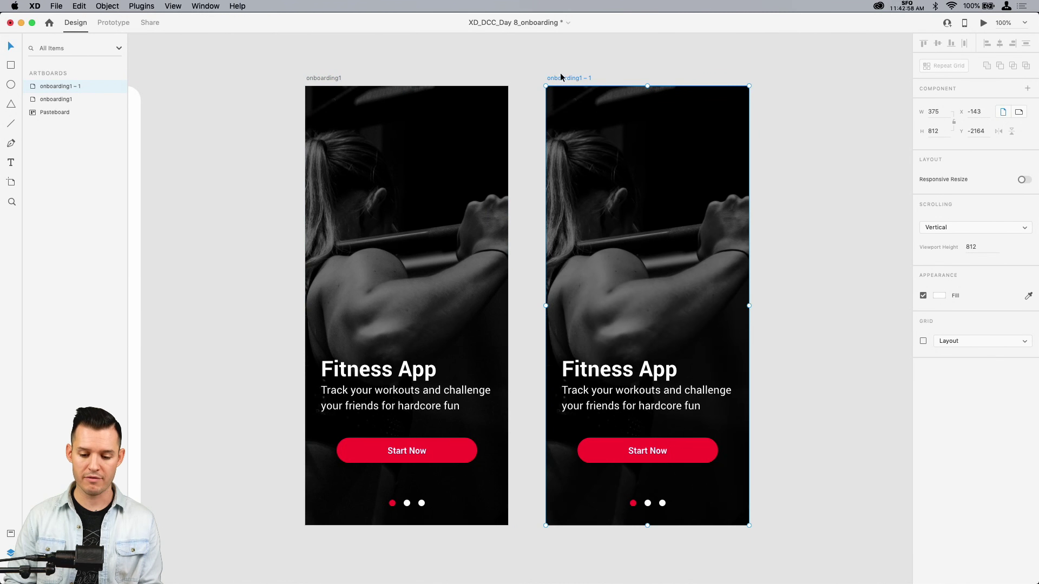
pyautogui.click(583, 66)
pyautogui.press('super+s')
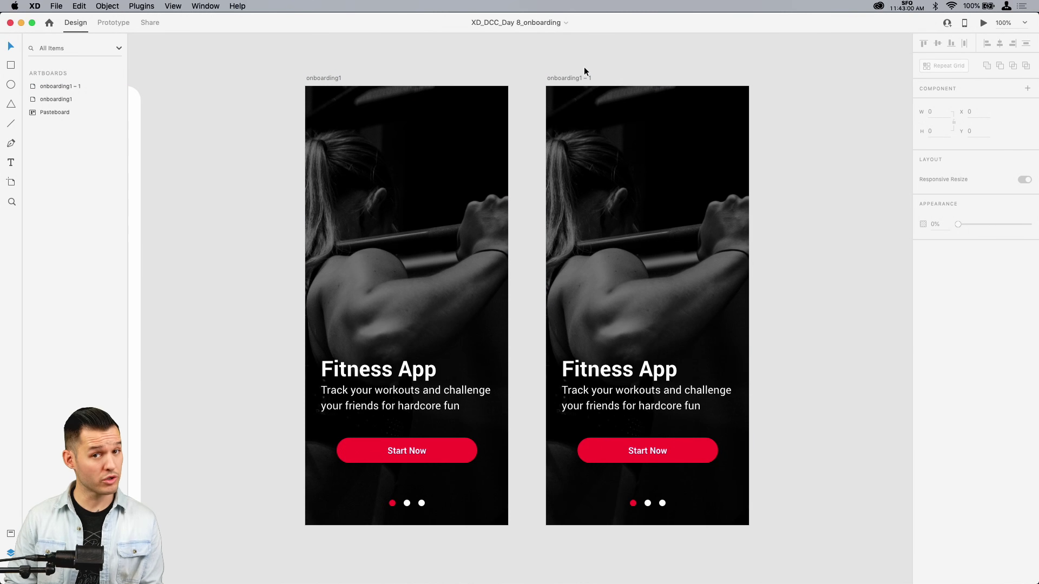
# Duplicate the red first pagination dot on the copied artboard and rename the duplicate "active"
pyautogui.hscroll(2, 622, 67)
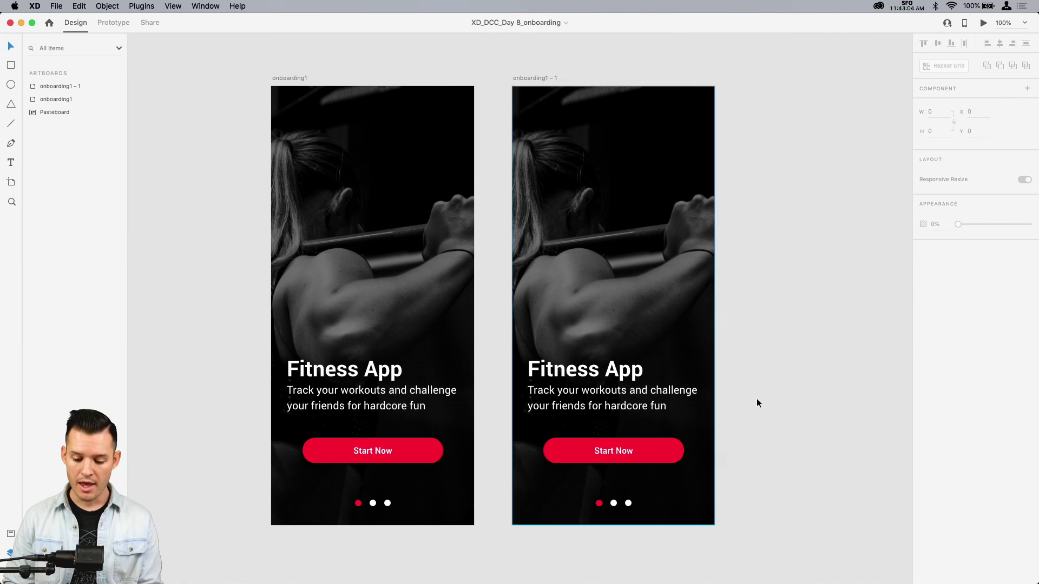
pyautogui.press('z')
pyautogui.moveTo(799, 250); pyautogui.dragTo(525, 500)
pyautogui.press('v')
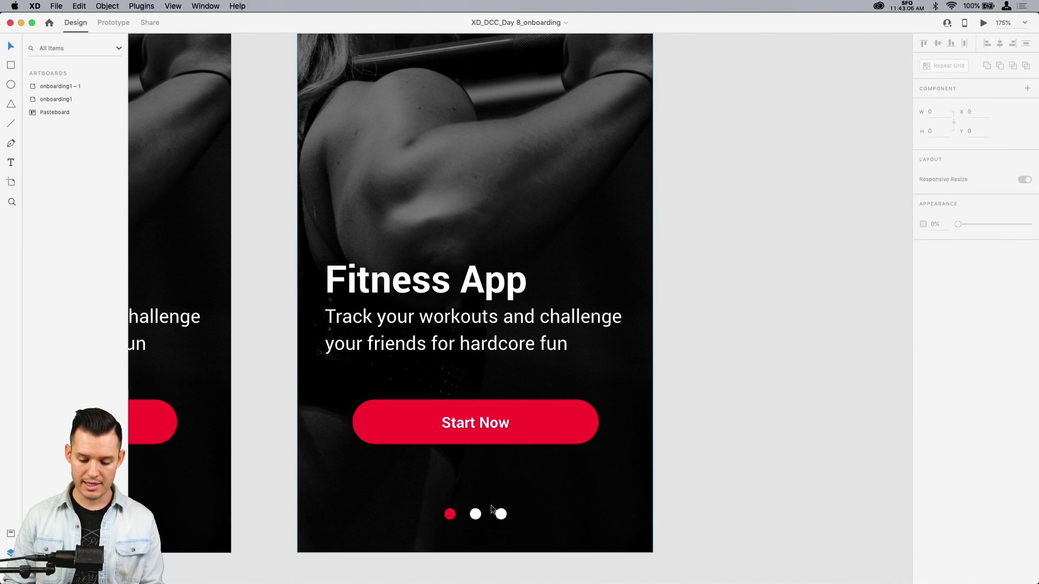
pyautogui.doubleClick(450, 515)
pyautogui.press('super+equal')
pyautogui.press('super+equal')
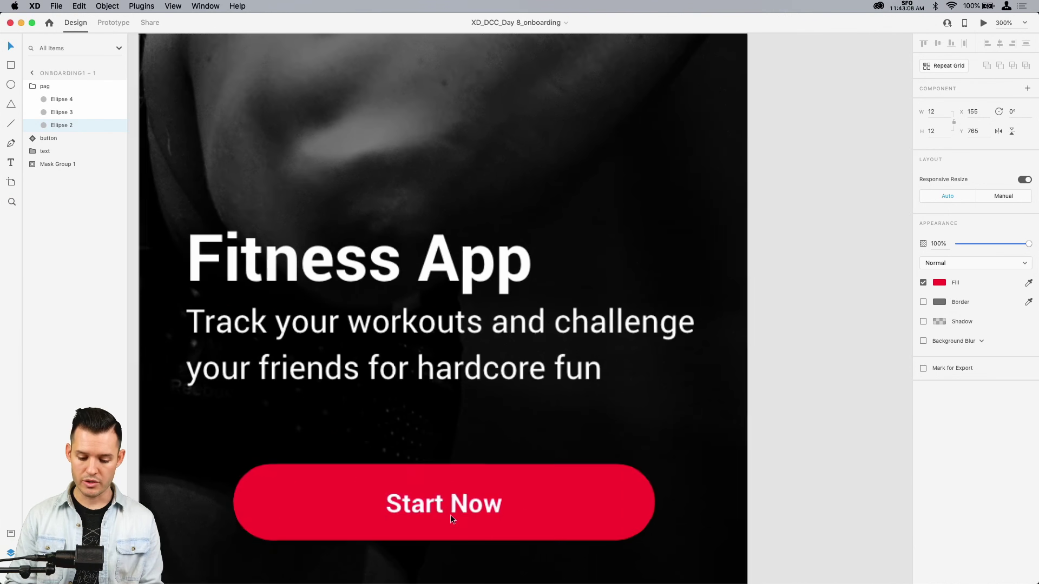
pyautogui.scroll(-8, 451, 516)
pyautogui.hscroll(-2, 450, 515)
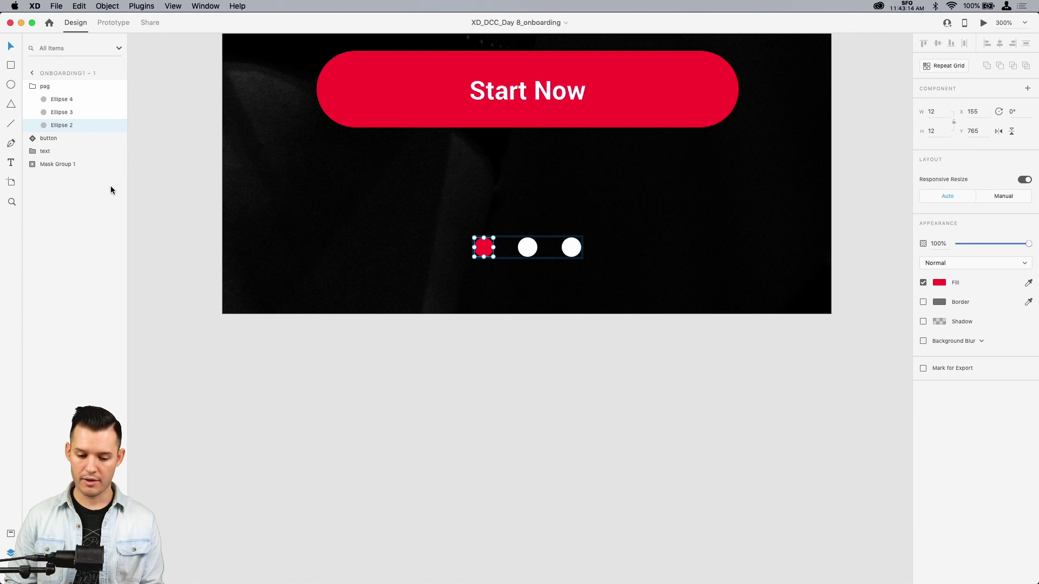
pyautogui.press('super+d')
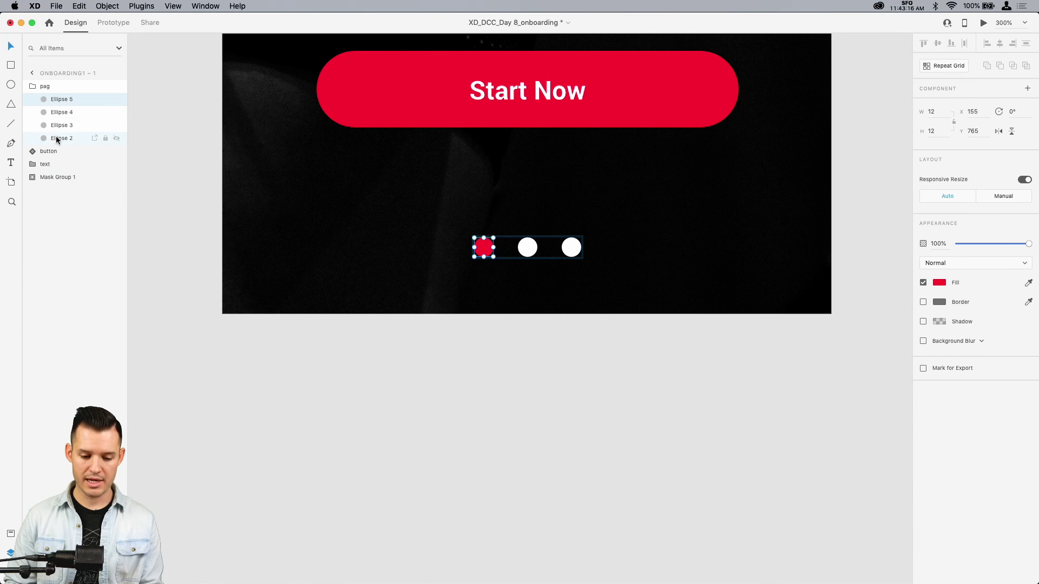
pyautogui.doubleClick(61, 99)
pyautogui.write('activ')
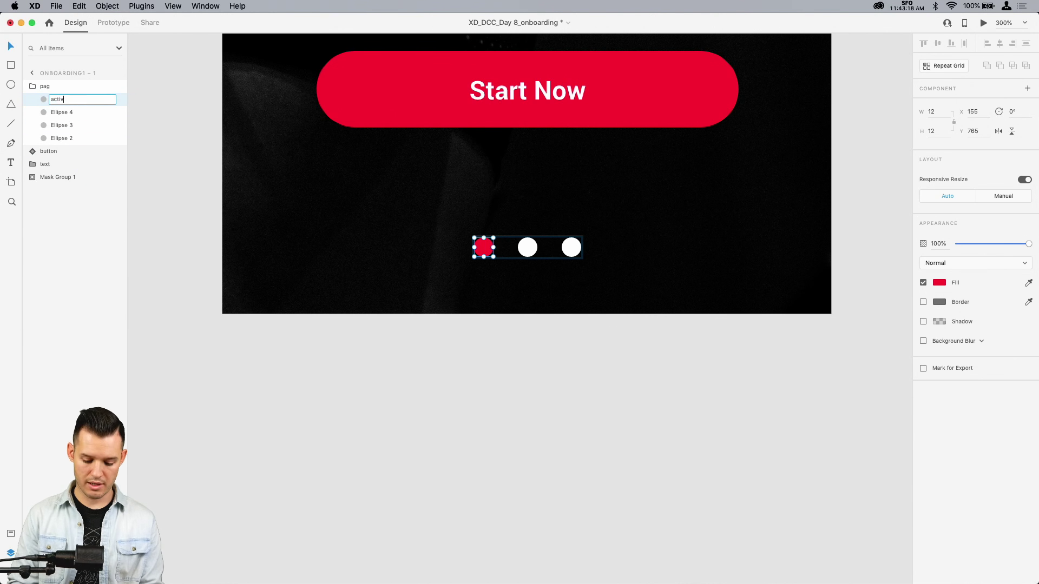
pyautogui.write('e')
pyautogui.press('Return')
# Fill the original first dot, Ellipse 2 beneath the "active" copy, with white
pyautogui.click(61, 112)
pyautogui.click(61, 125)
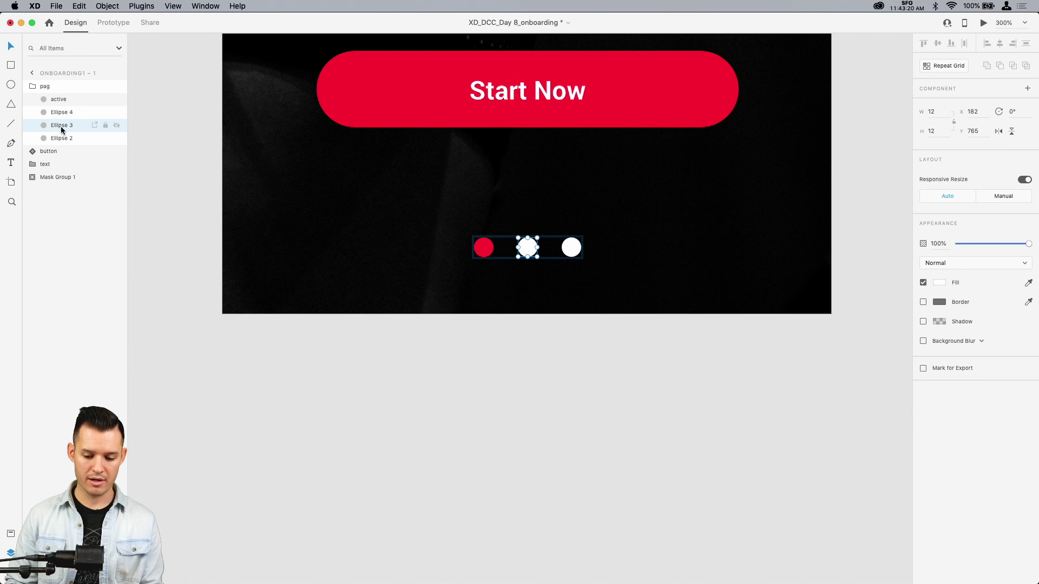
pyautogui.click(62, 138)
pyautogui.click(939, 283)
pyautogui.click(857, 278)
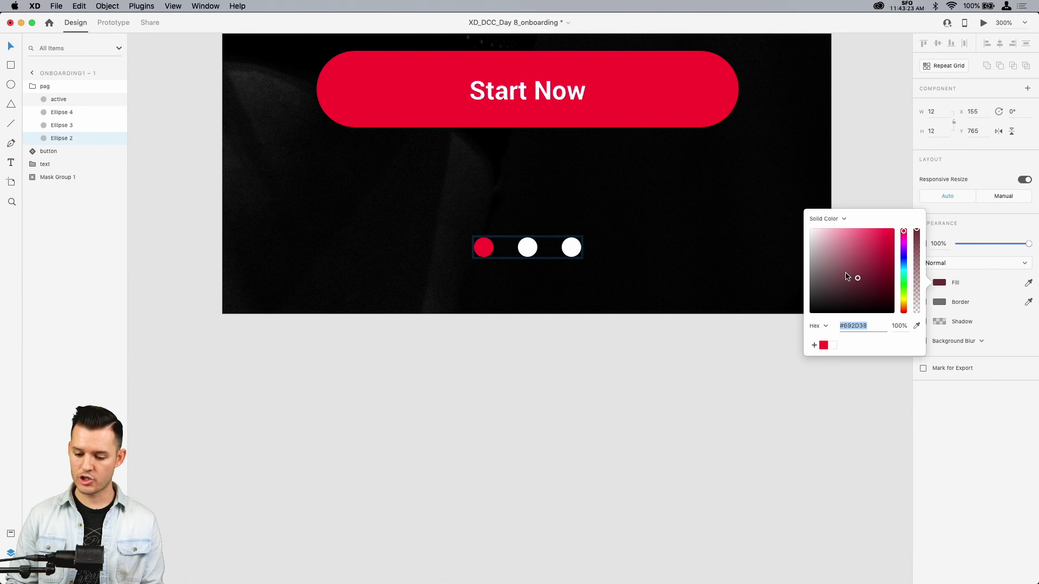
pyautogui.press('super+z')
pyautogui.click(460, 367)
pyautogui.doubleClick(484, 247)
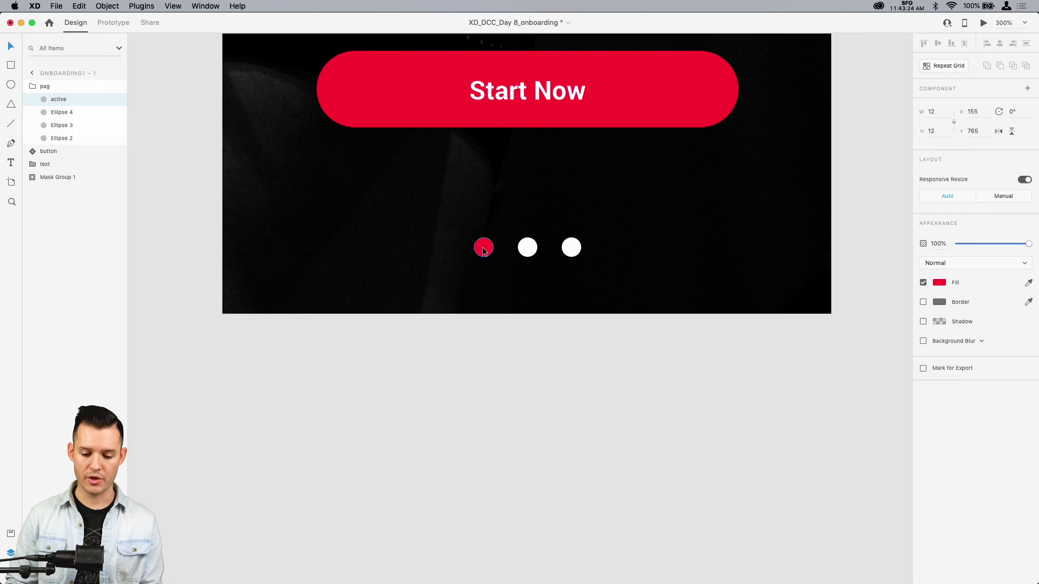
pyautogui.moveTo(485, 246); pyautogui.dragTo(522, 253)
pyautogui.press('super+z')
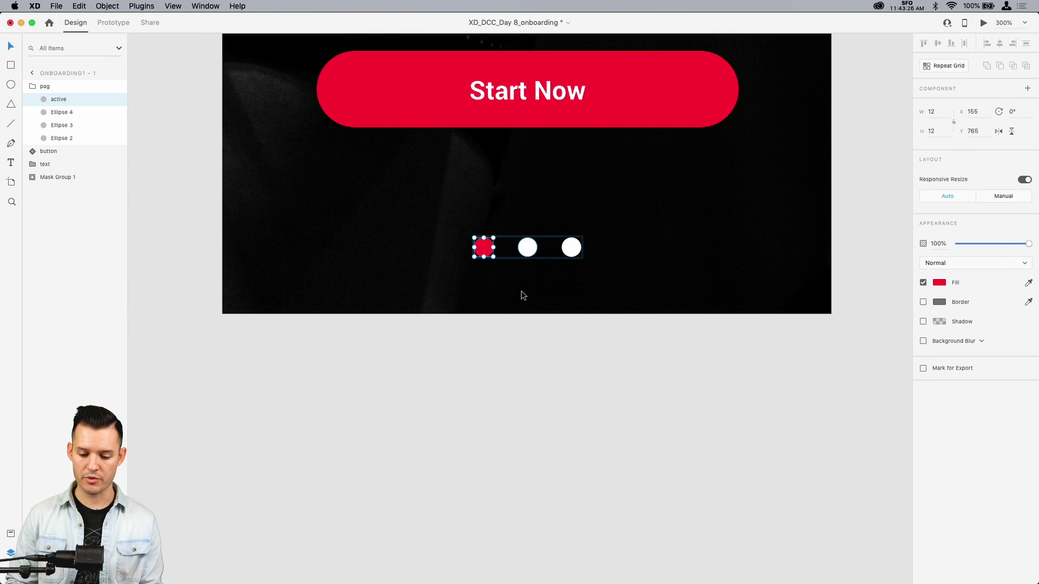
pyautogui.click(521, 291)
pyautogui.click(526, 248)
pyautogui.hscroll(2, 515, 242)
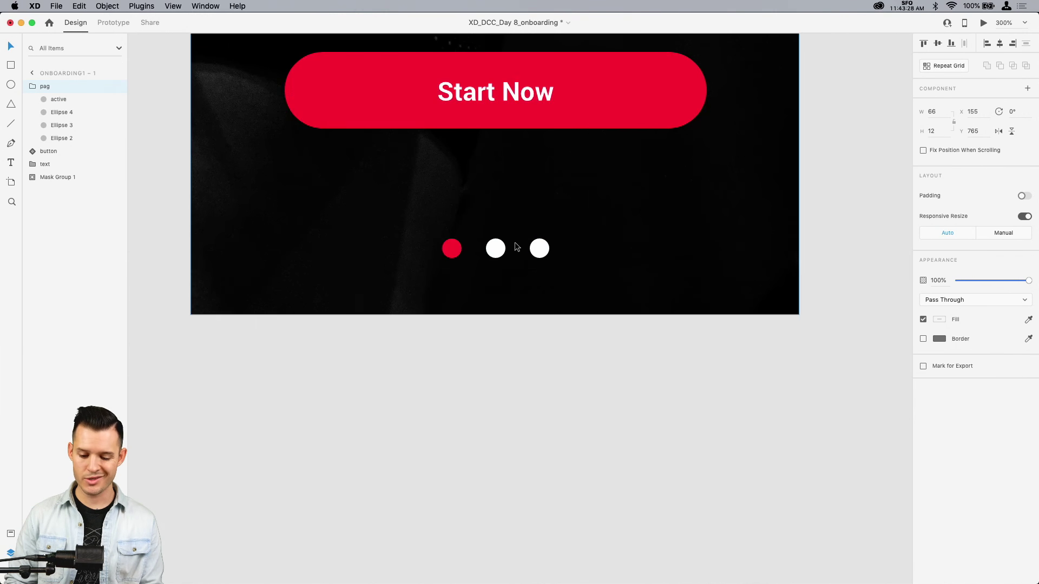
pyautogui.press('Delete')
pyautogui.press('super+z')
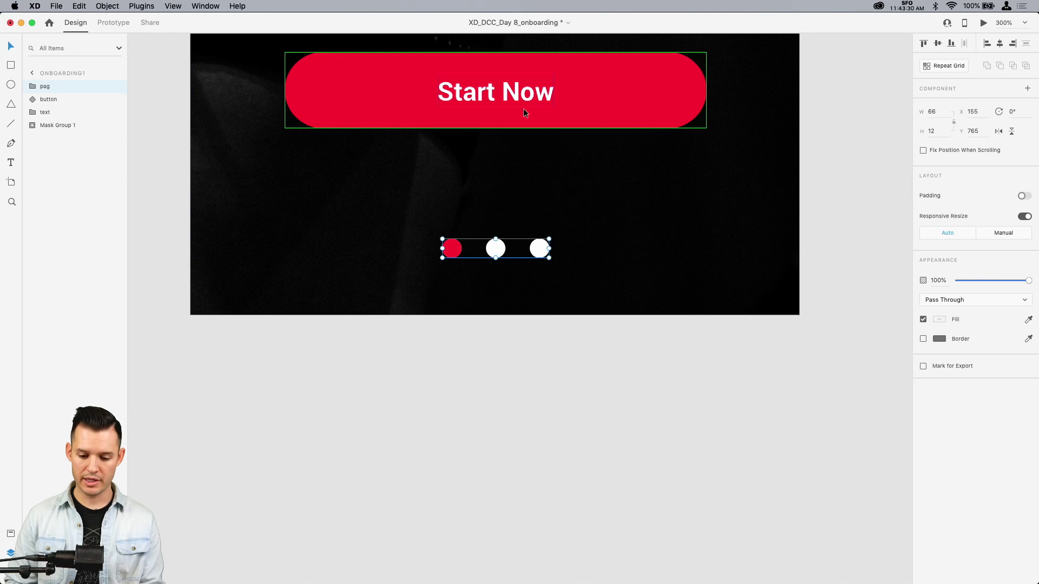
# Move the "active" dot horizontally onto the middle pagination dot of the copied artboard, at X 182
pyautogui.hscroll(4, 644, 219)
pyautogui.hscroll(-7, 644, 220)
pyautogui.doubleClick(609, 262)
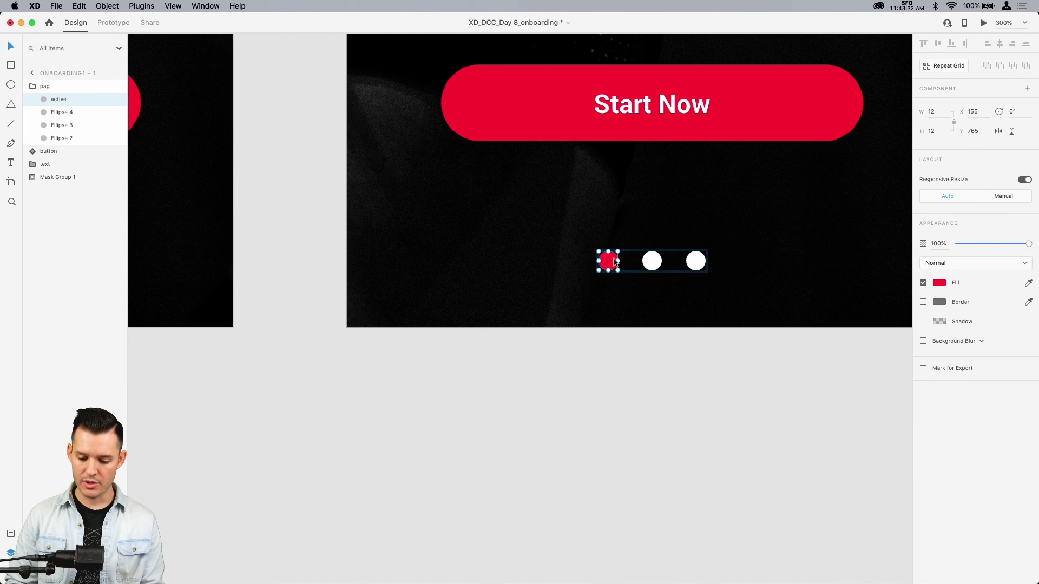
pyautogui.moveTo(615, 263); pyautogui.dragTo(659, 263)
# Replace the copied artboard's "Fitness App" title with "Daily Checkins"
pyautogui.press('super+minus')
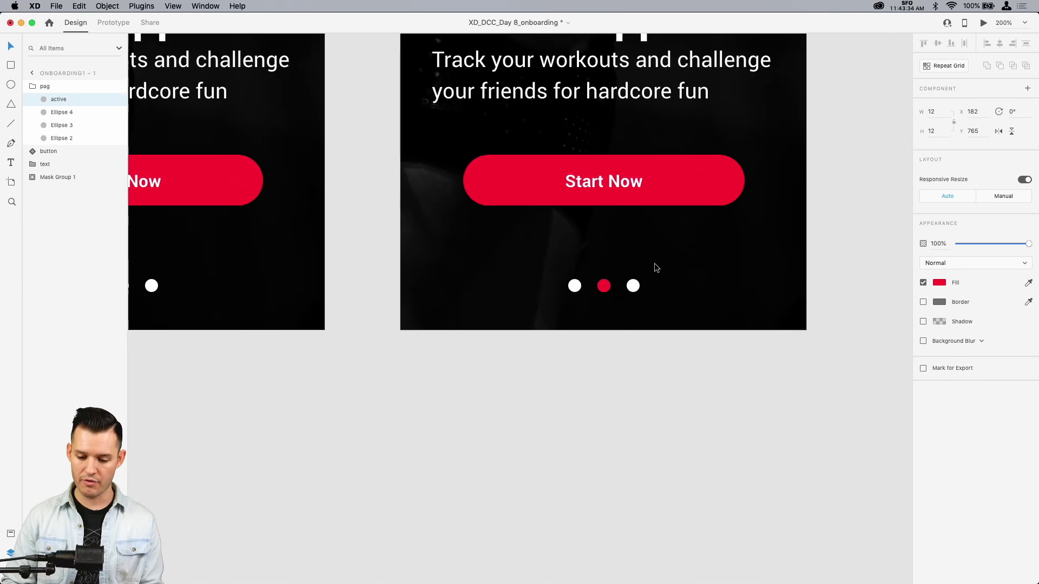
pyautogui.scroll(3, 656, 268)
pyautogui.hscroll(1, 656, 268)
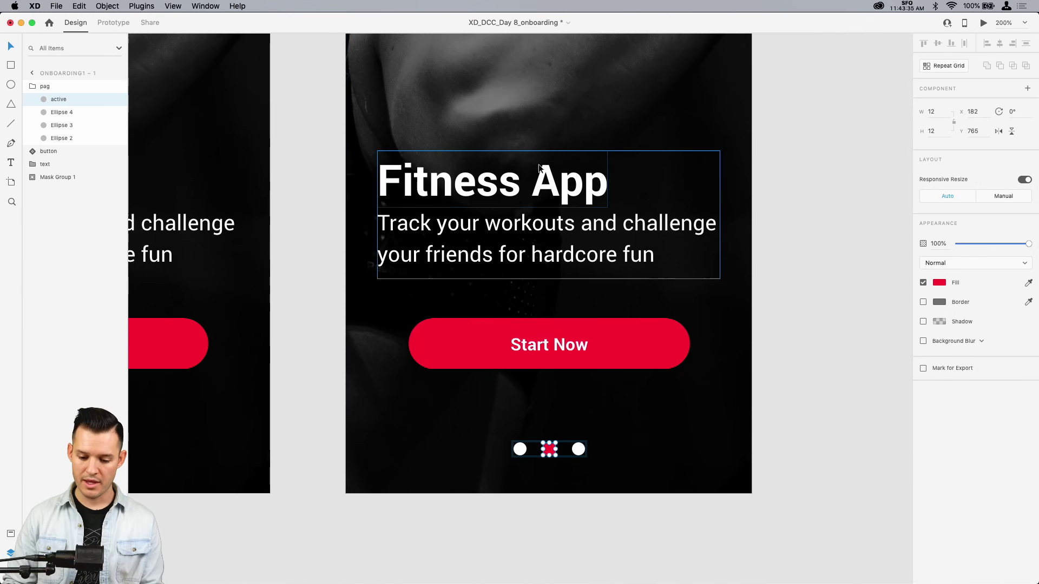
pyautogui.doubleClick(500, 176)
pyautogui.doubleClick(500, 174)
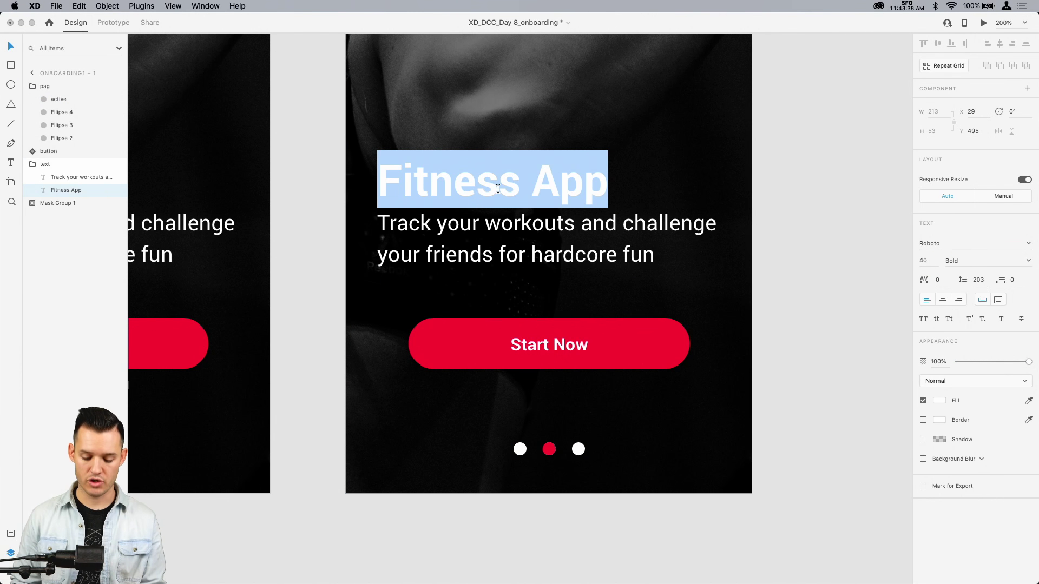
pyautogui.write('Daily ')
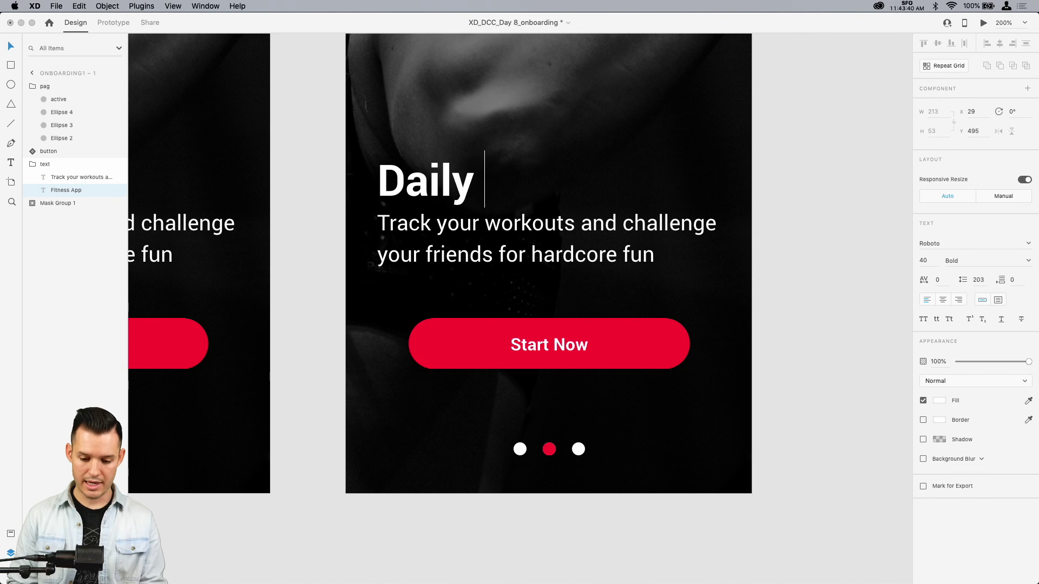
pyautogui.write('Checkin')
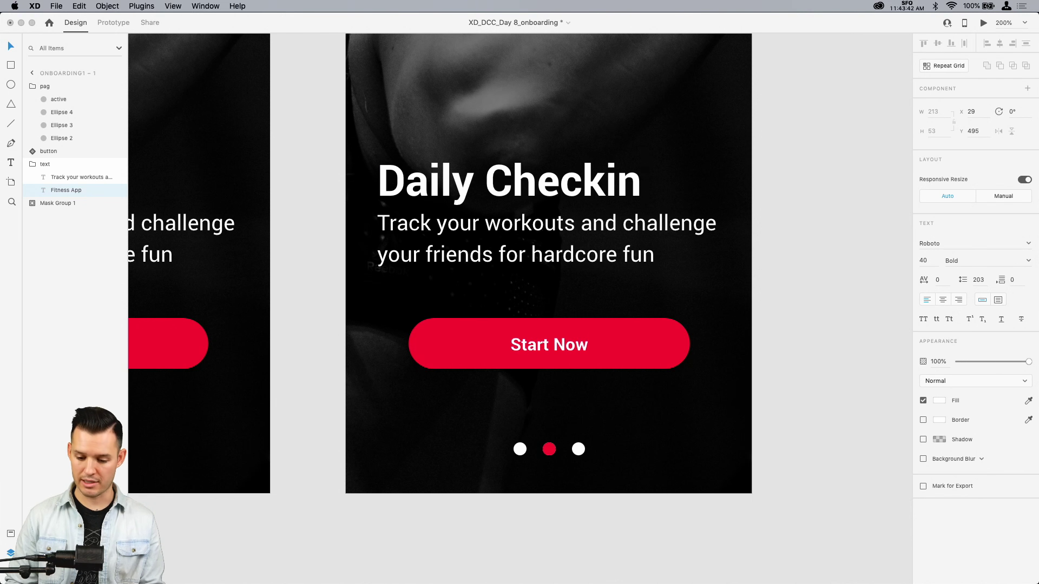
pyautogui.write('s')
pyautogui.press('Escape')
# Replace the tagline under Daily Checkins with "Check in with friends and see who is on the leaderboard"
pyautogui.click(599, 242)
pyautogui.doubleClick(598, 242)
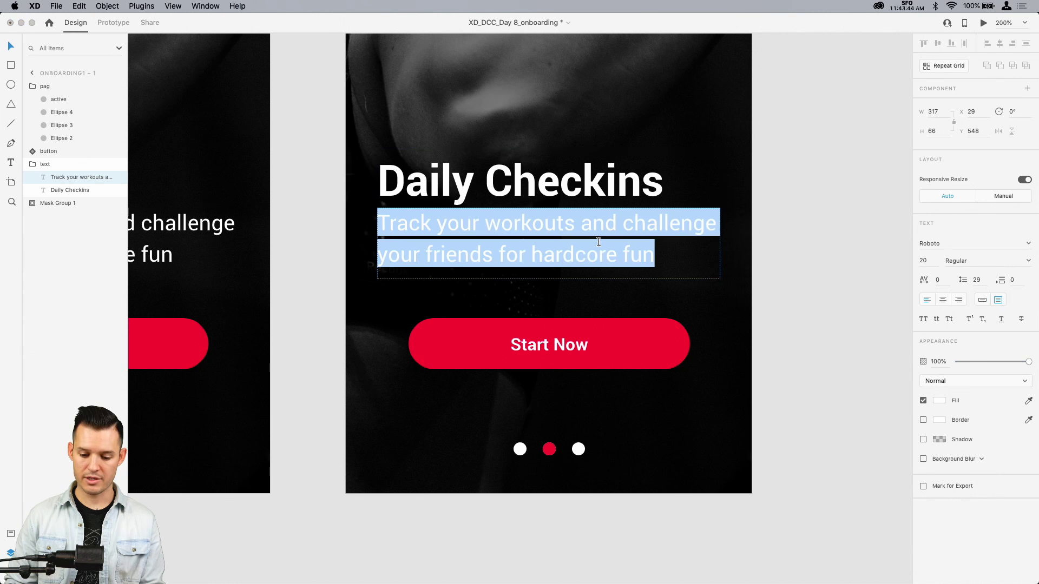
pyautogui.write('Check in')
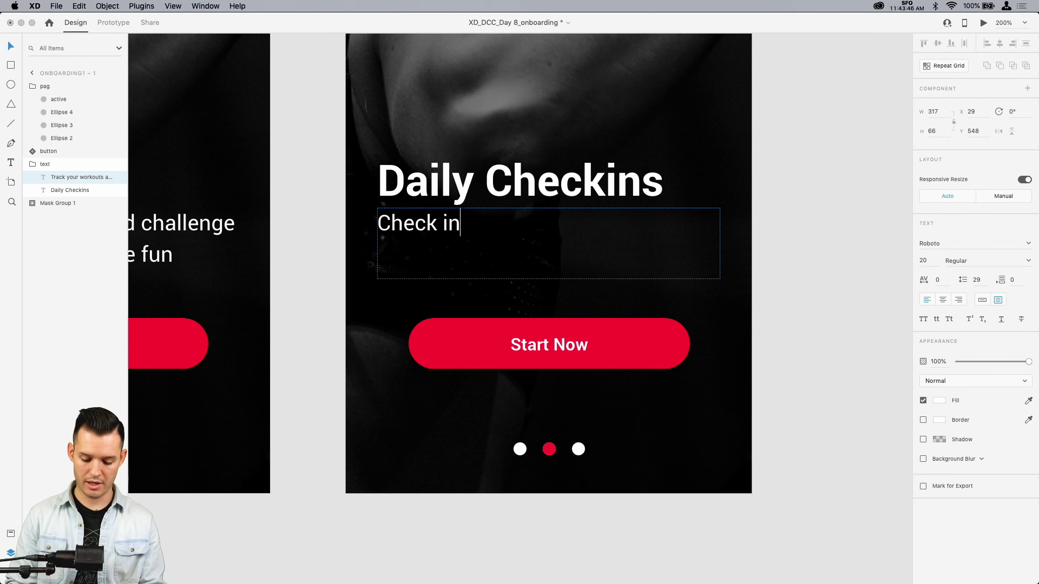
pyautogui.write(' with friends')
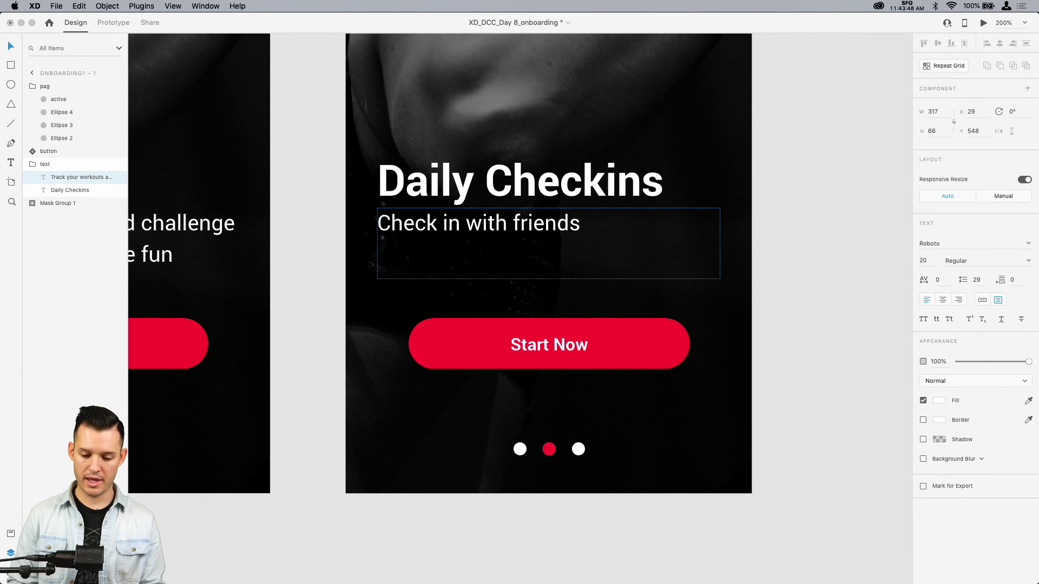
pyautogui.write(' and see who is ')
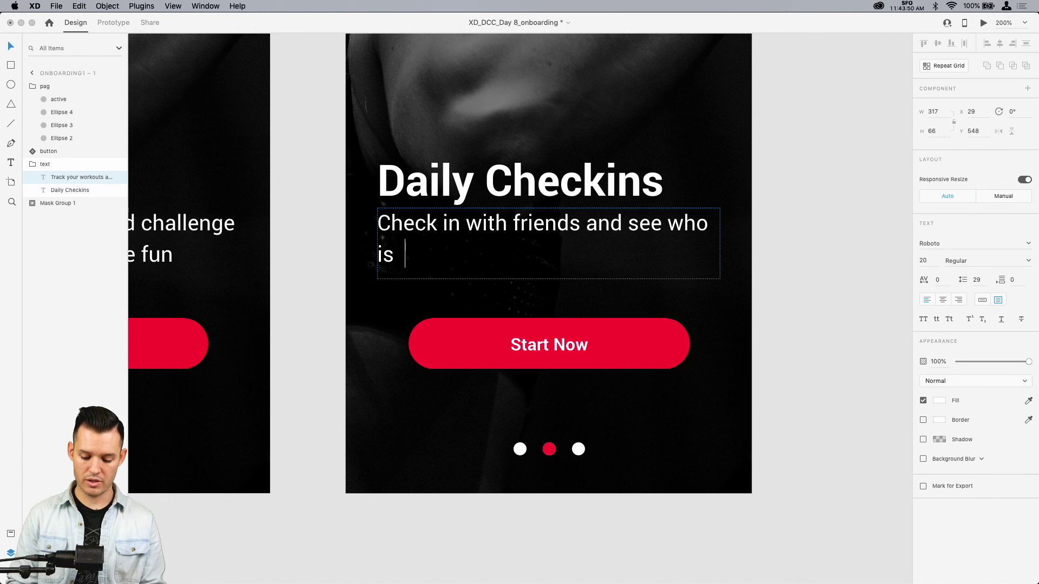
pyautogui.write('on the leaer')
pyautogui.press('BackSpace')
pyautogui.press('BackSpace')
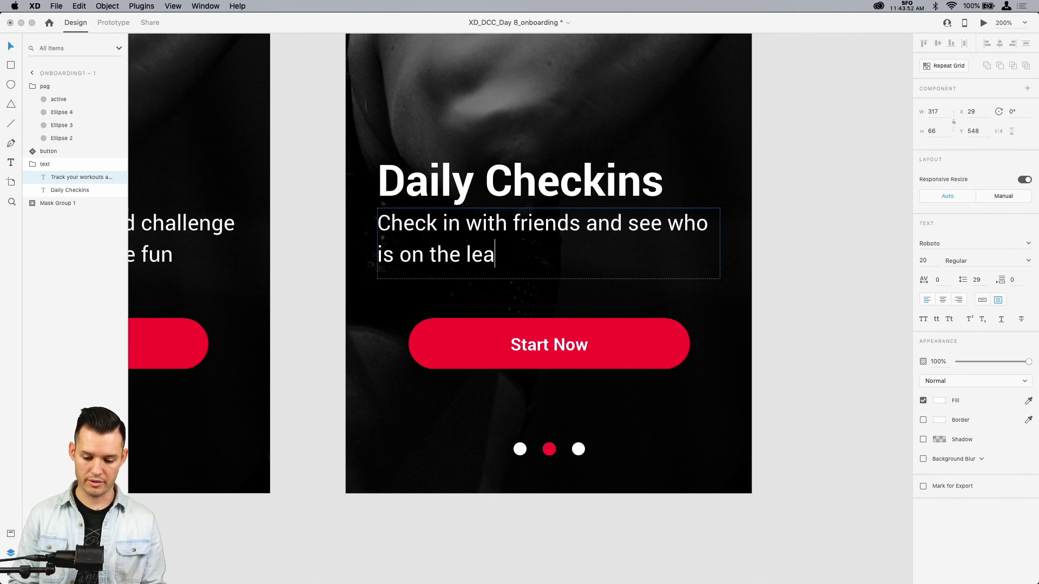
pyautogui.write('dboard')
pyautogui.press('Escape')
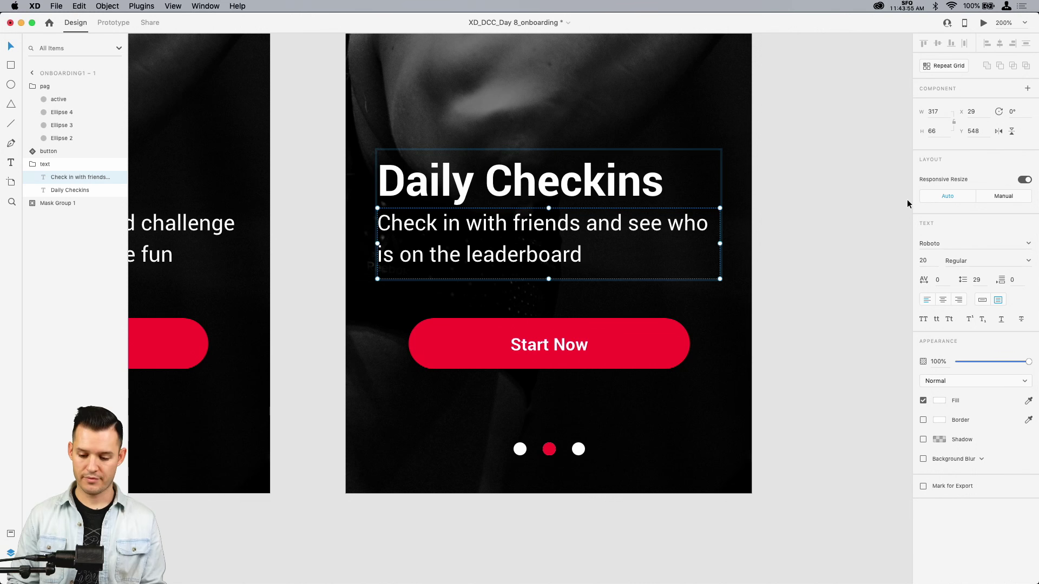
pyautogui.click(871, 215)
# Rename the background mask group on the onboarding1 artboard as "bg1"
pyautogui.press('super+minus')
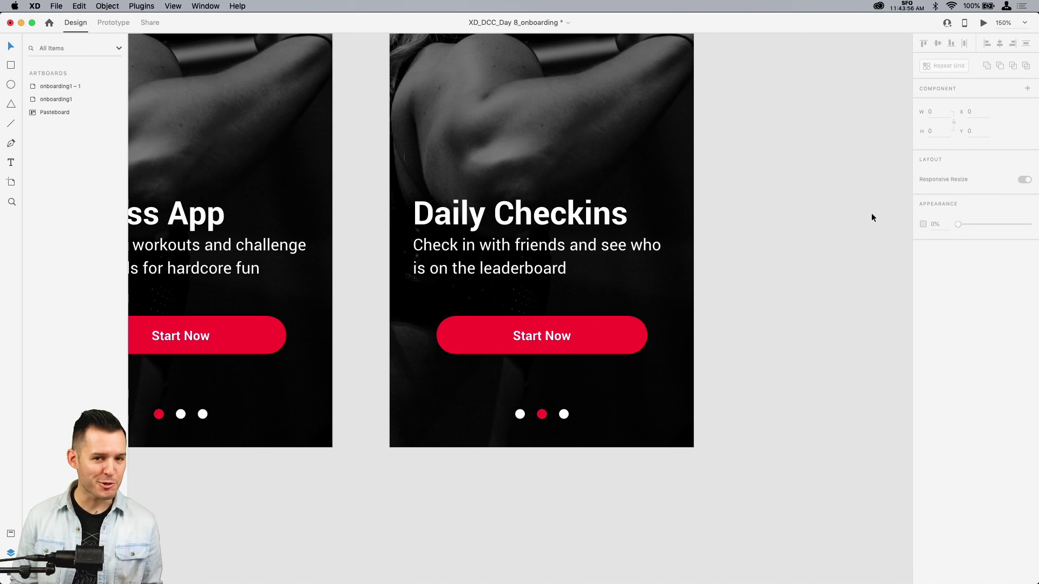
pyautogui.press('super+minus')
pyautogui.press('super+minus')
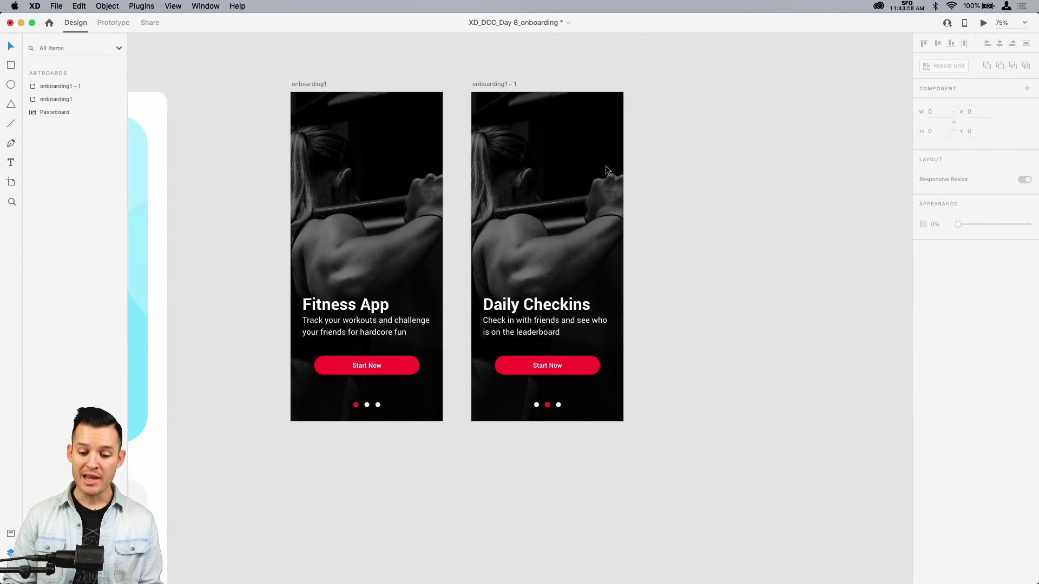
pyautogui.click(592, 164)
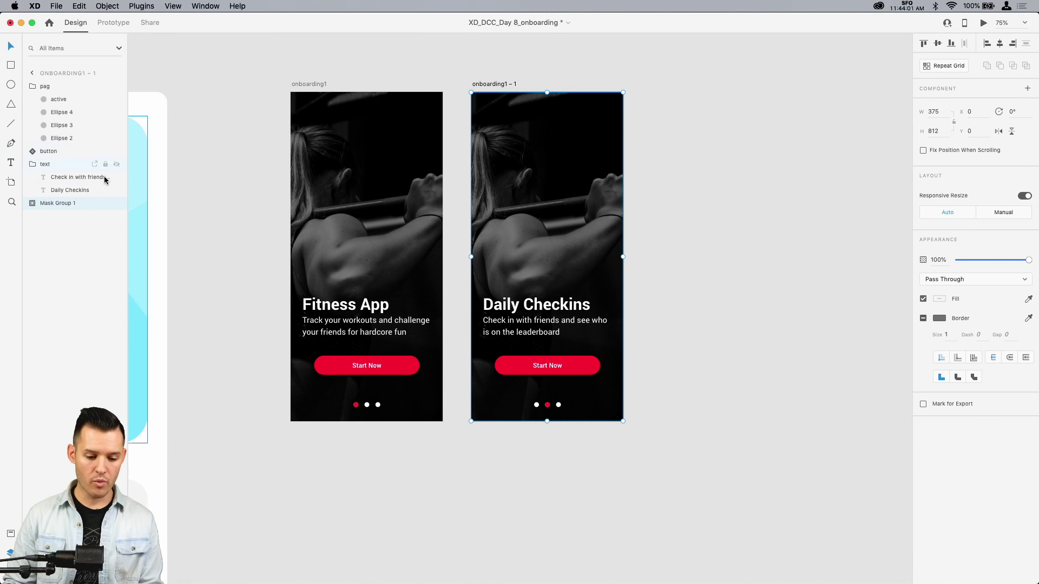
pyautogui.click(350, 174)
pyautogui.click(60, 130)
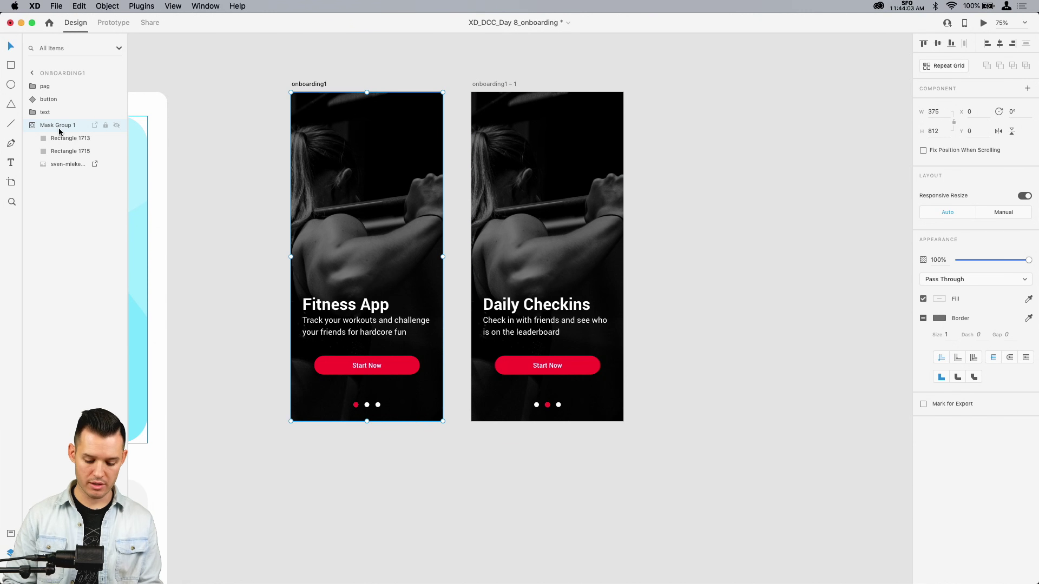
pyautogui.doubleClick(52, 126)
pyautogui.write('bg1')
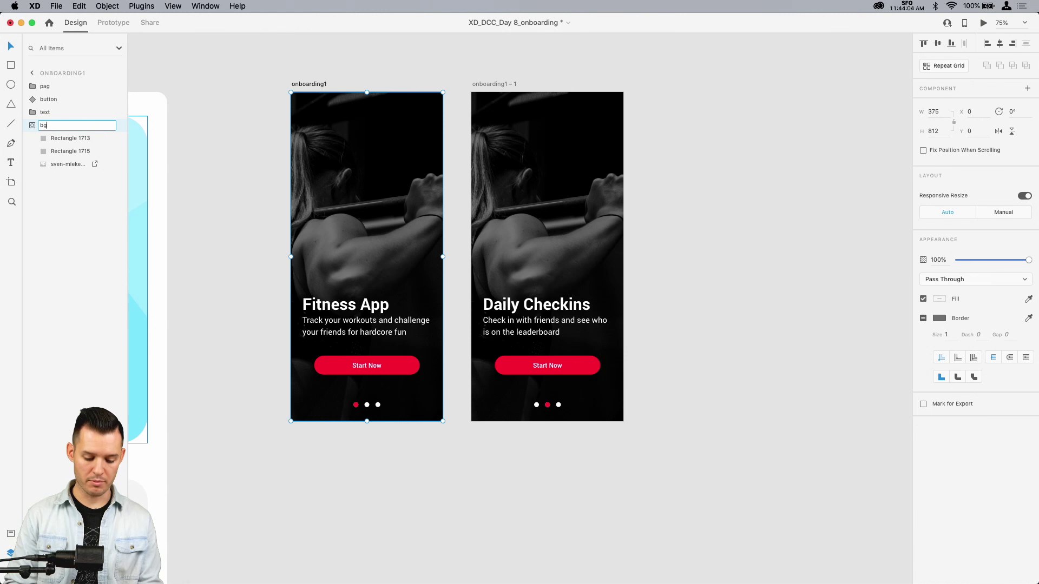
pyautogui.press('Return')
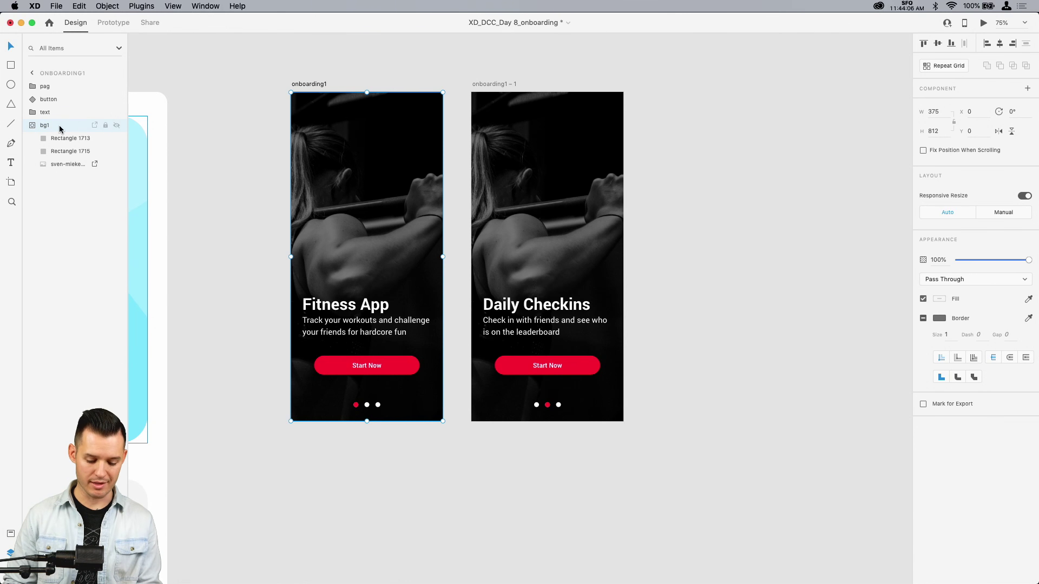
# Replace the background mask group on the Daily Checkins artboard with a pasted copy of bg1
pyautogui.click(526, 137)
pyautogui.press('Delete')
pyautogui.press('super+v')
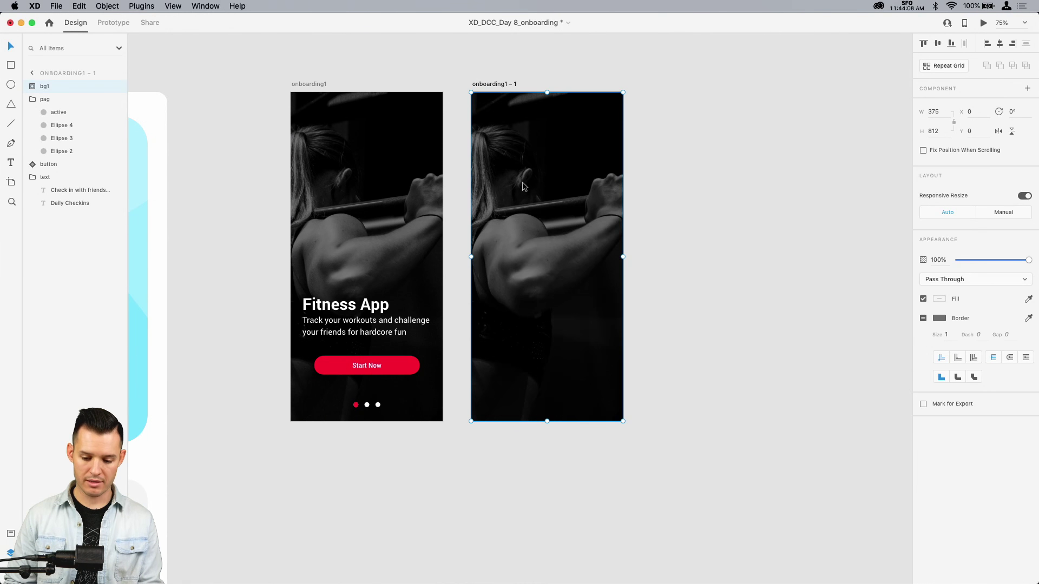
# Send bg1 behind the other layers of the second onboarding artboard and place a pasted copy directly above it, behind the text
pyautogui.press('super+shift+bracketleft')
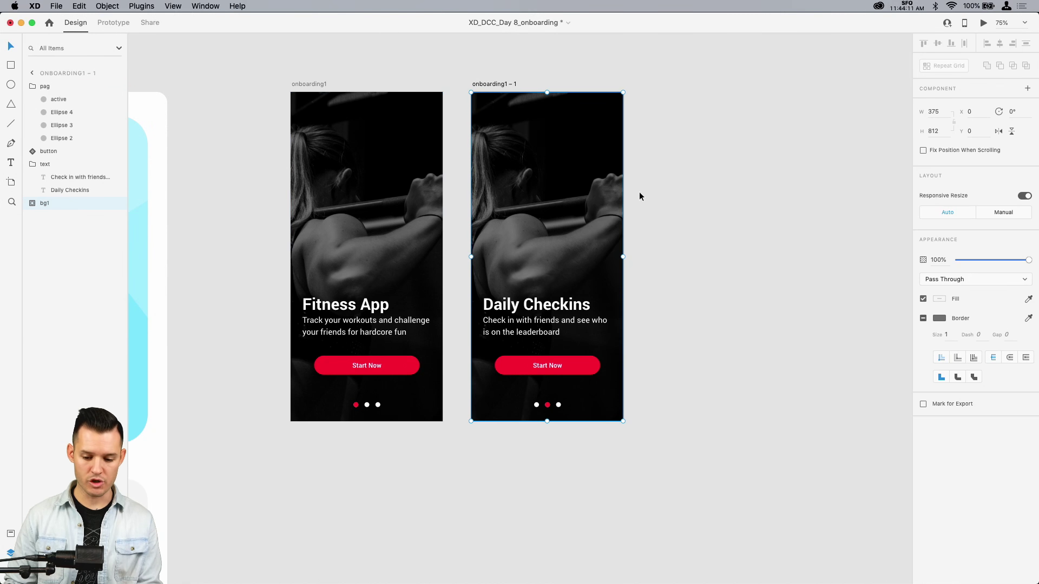
pyautogui.press('super+v')
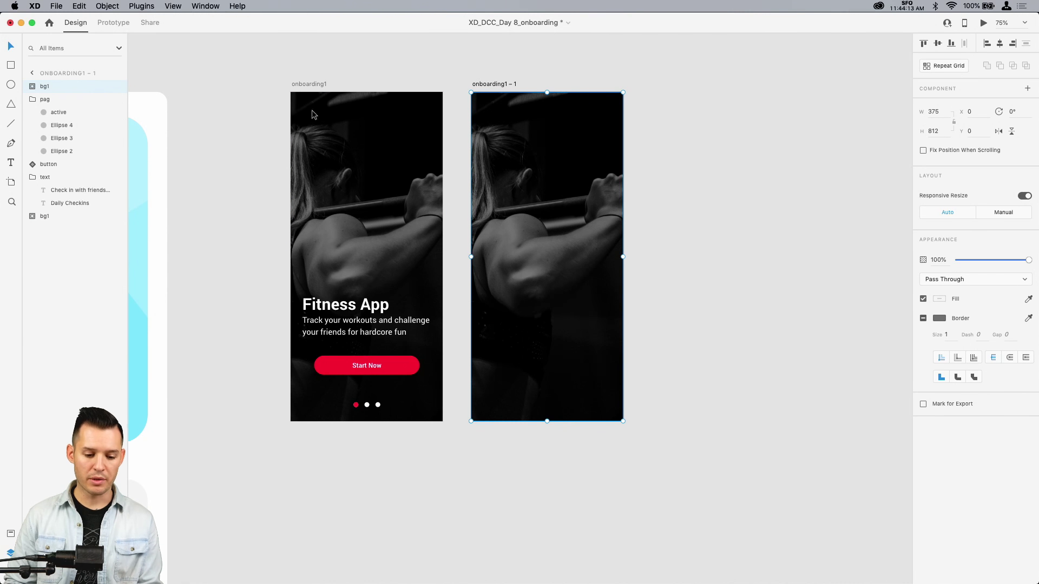
pyautogui.press('super+bracketleft')
pyautogui.press('super+bracketleft')
pyautogui.press('super+bracketleft')
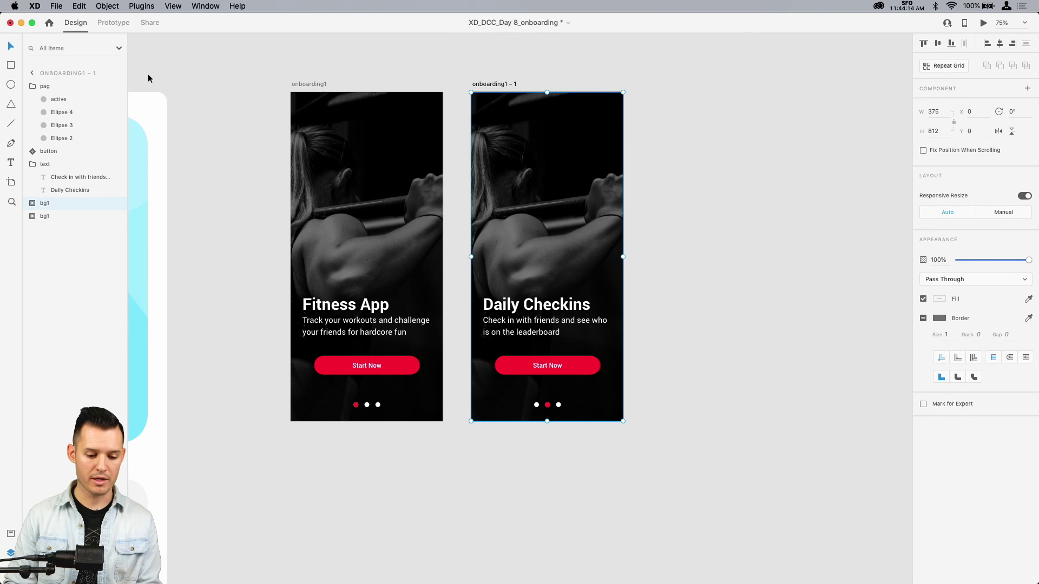
# Rename the upper bg1 copy in the onboarding1 – 1 artboard as bg2
pyautogui.click(51, 204)
pyautogui.doubleClick(43, 205)
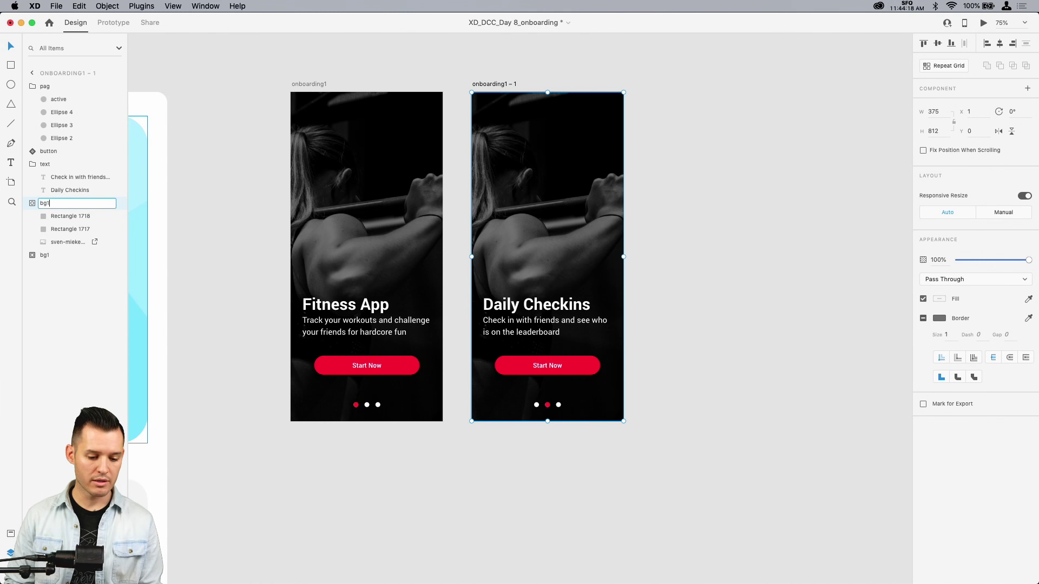
pyautogui.write('bg2')
pyautogui.press('Return')
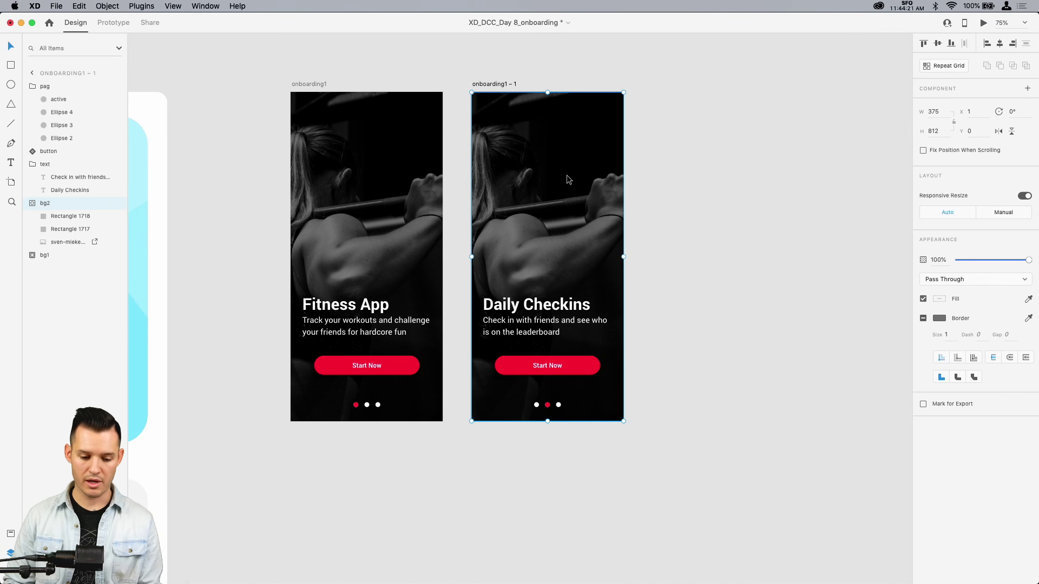
# Try to replace the image inside bg2 with the pull-up bar photo from the assets folder, and undo it
pyautogui.press('super+Tab')
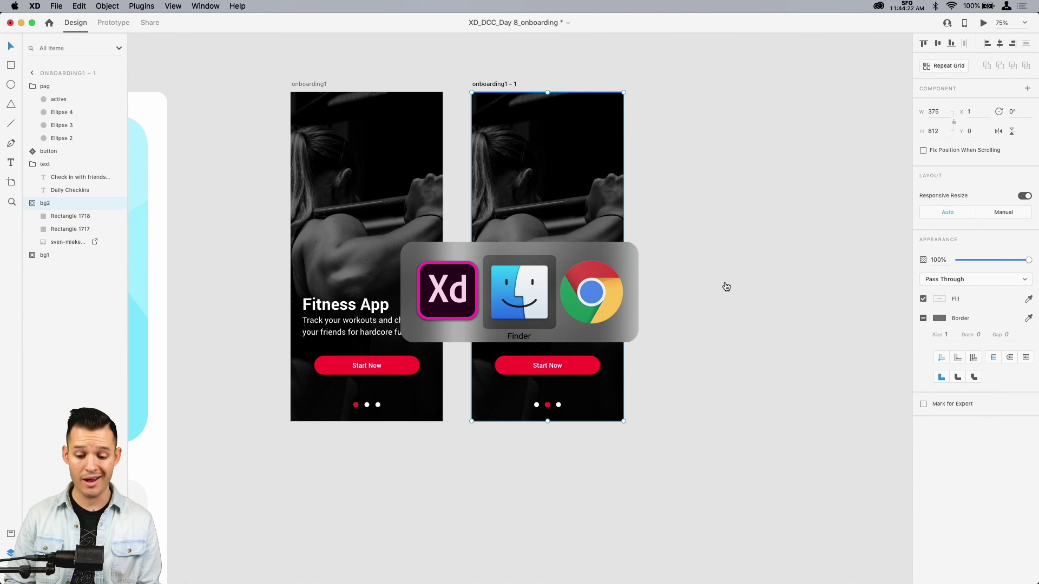
pyautogui.doubleClick(557, 244)
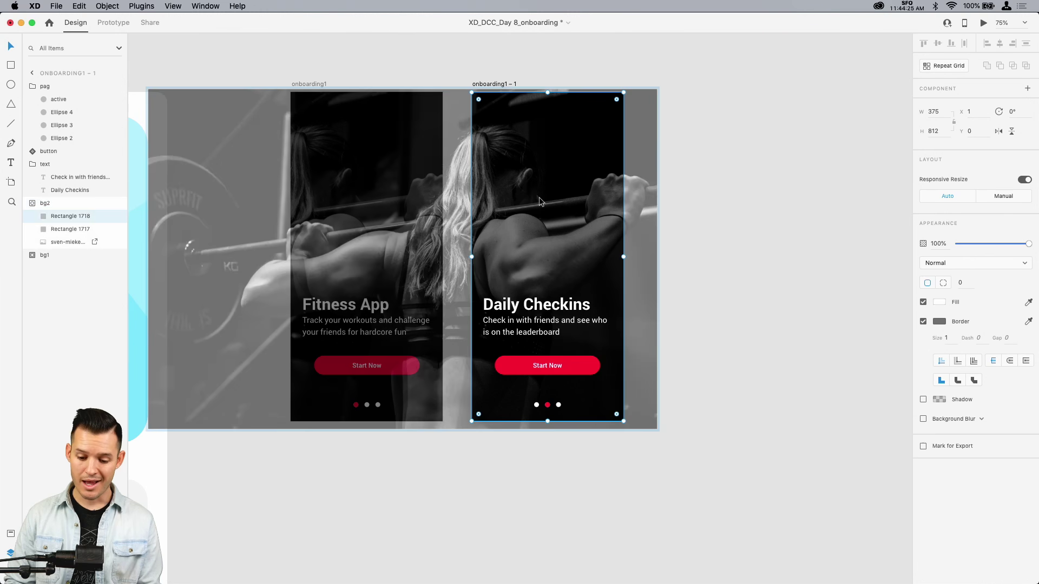
pyautogui.press('super+Tab')
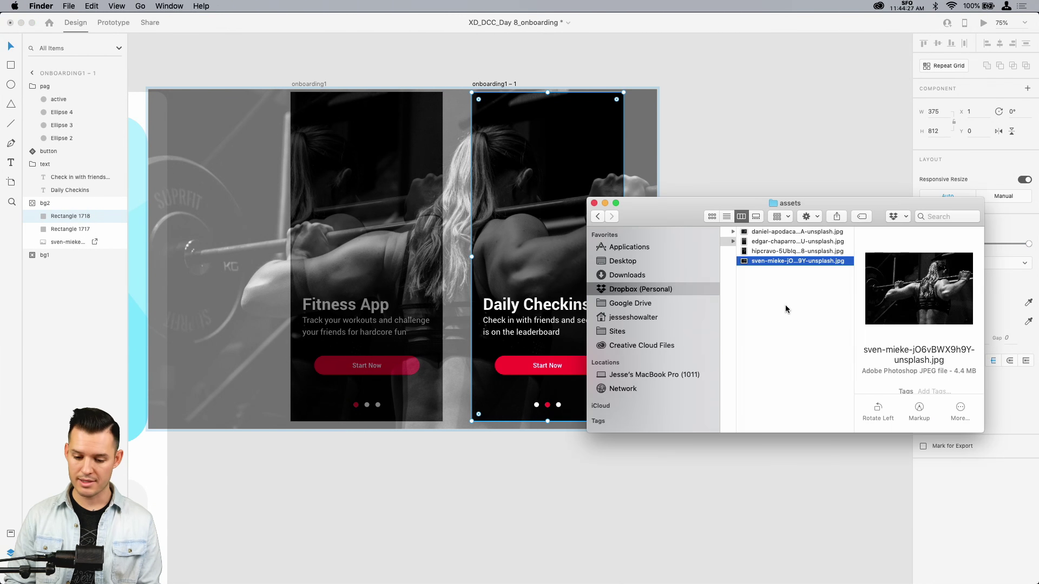
pyautogui.click(775, 242)
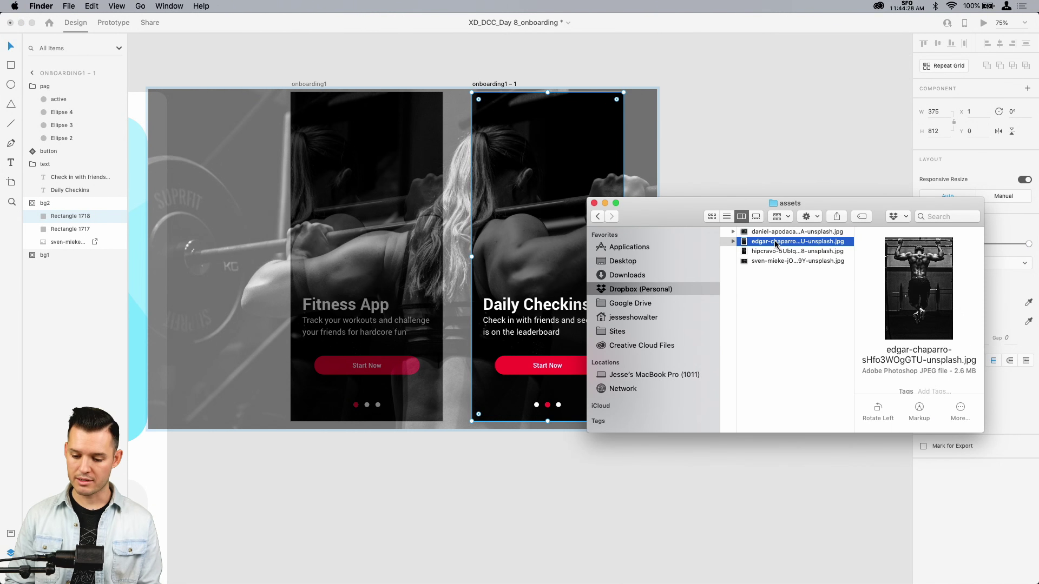
pyautogui.moveTo(768, 243); pyautogui.dragTo(549, 166)
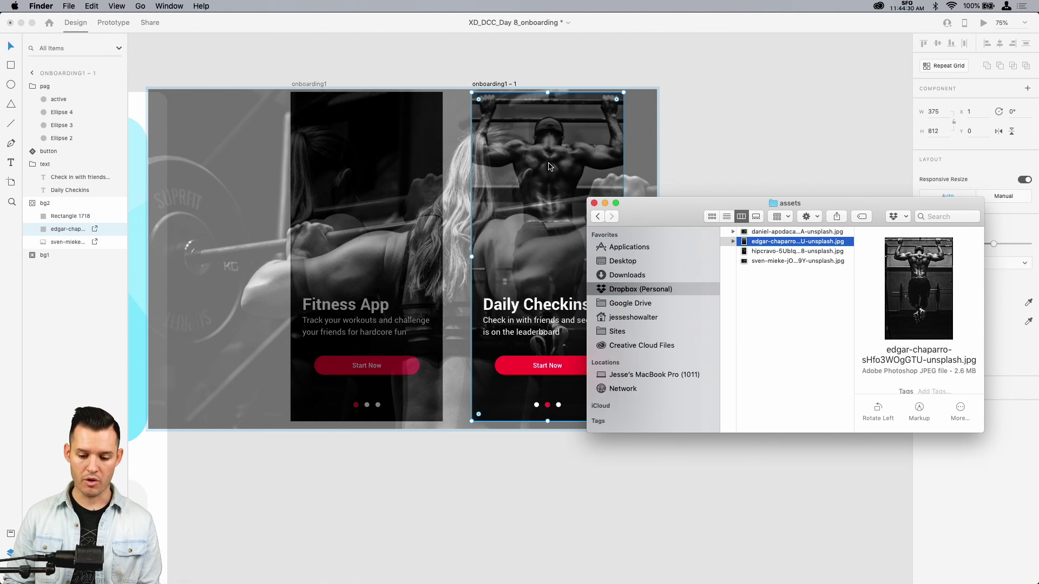
pyautogui.press('super+Tab')
pyautogui.click(731, 133)
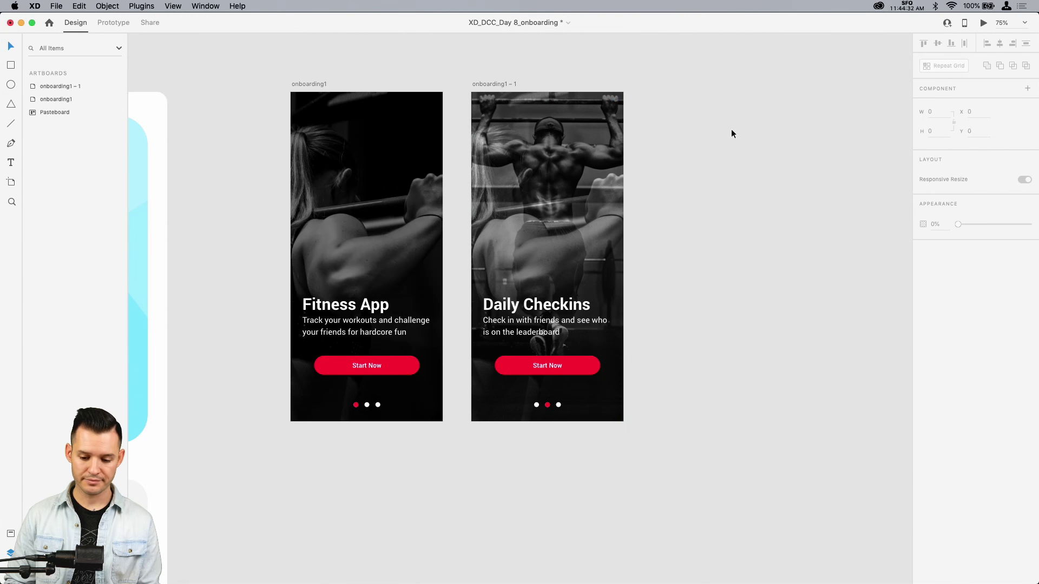
pyautogui.doubleClick(564, 176)
pyautogui.press('super+z')
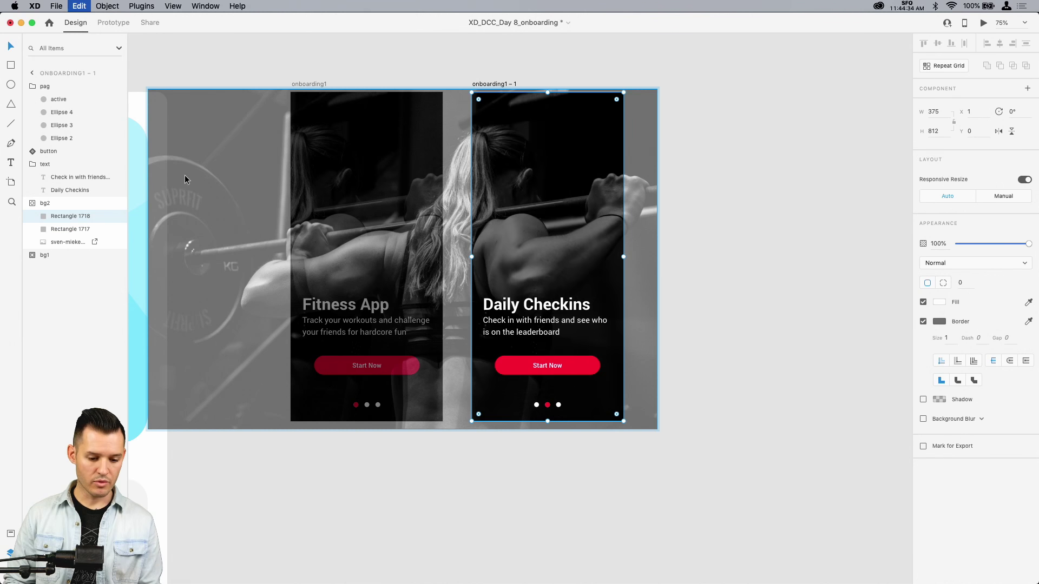
# Hide Rectangle 1718 inside bg2 and select Rectangle 1717
pyautogui.click(63, 229)
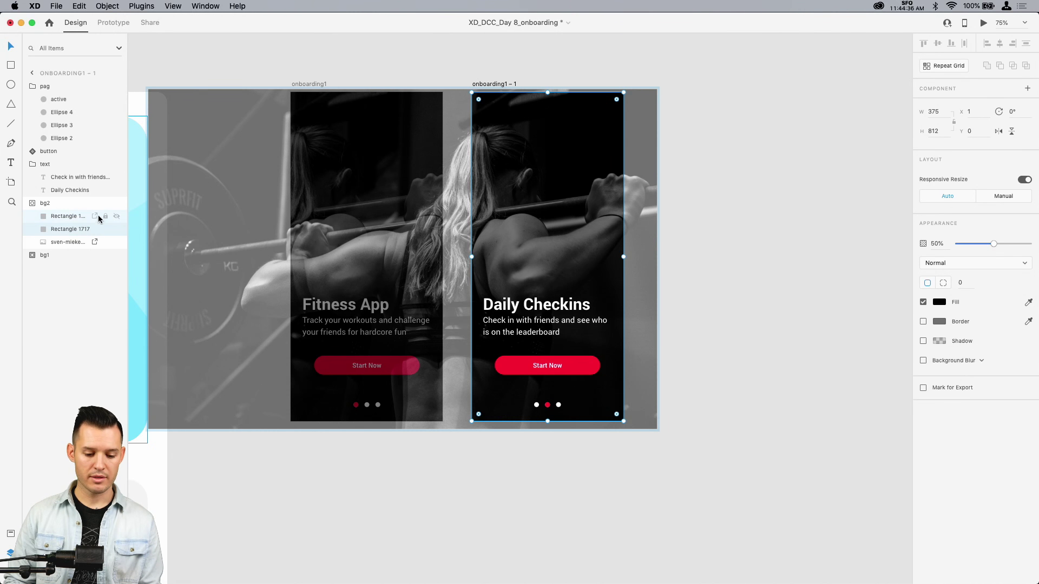
pyautogui.click(117, 217)
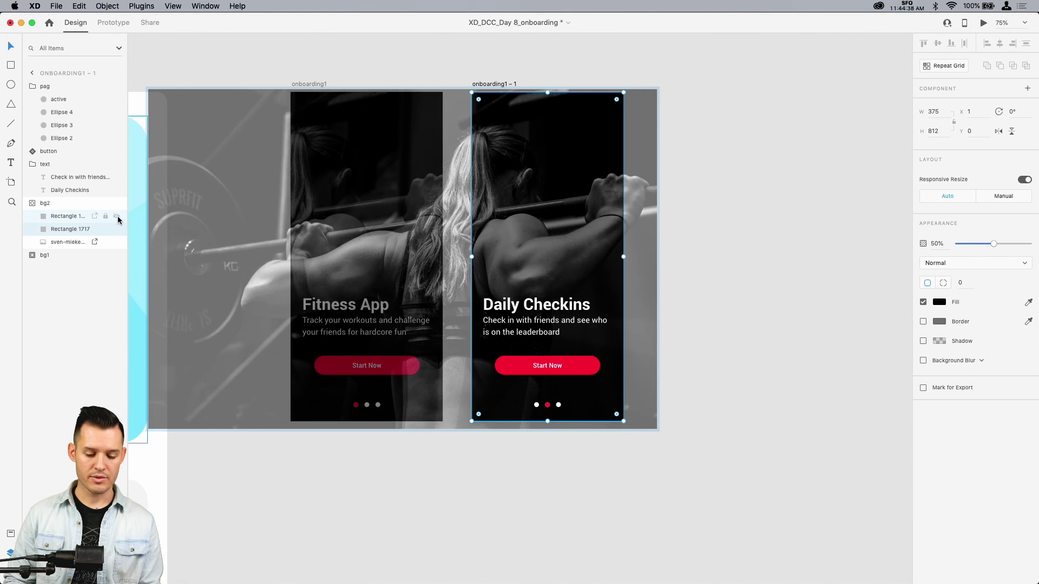
pyautogui.click(674, 169)
pyautogui.press('z')
pyautogui.moveTo(707, 105); pyautogui.dragTo(511, 278)
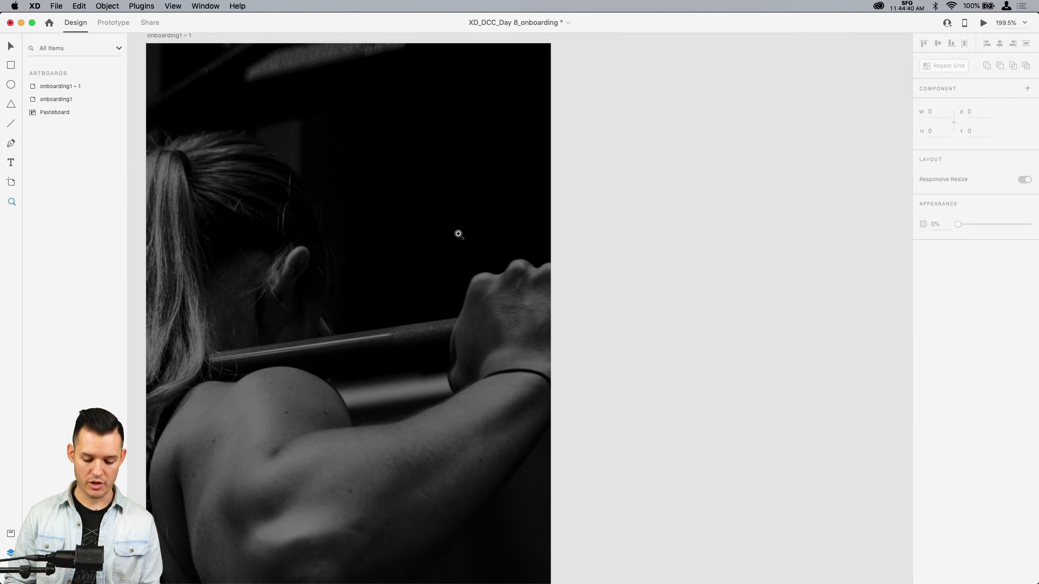
pyautogui.keyDown('super'); pyautogui.click(429, 217); pyautogui.keyUp('super')
pyautogui.click(31, 204)
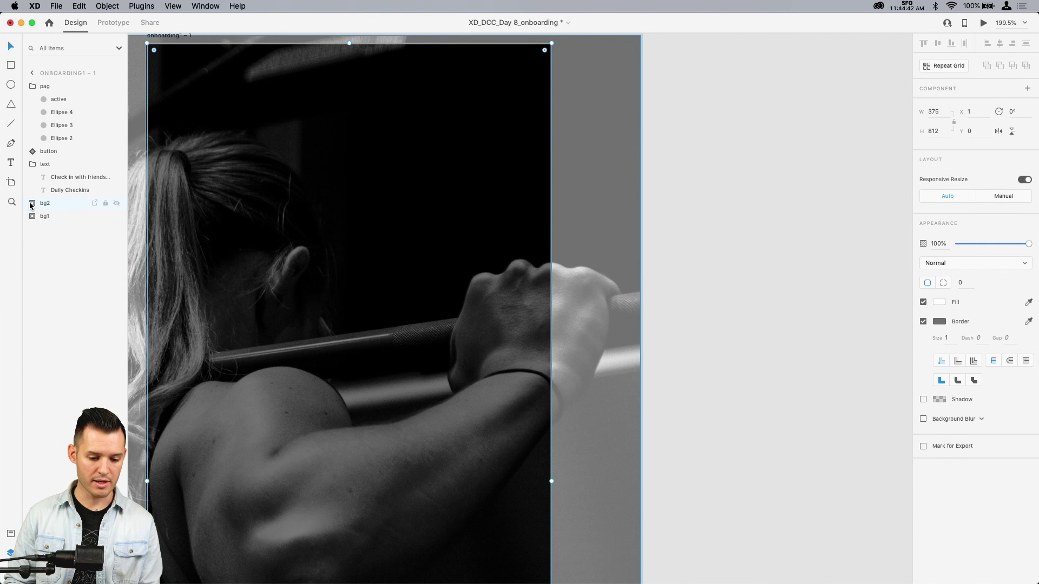
pyautogui.click(32, 203)
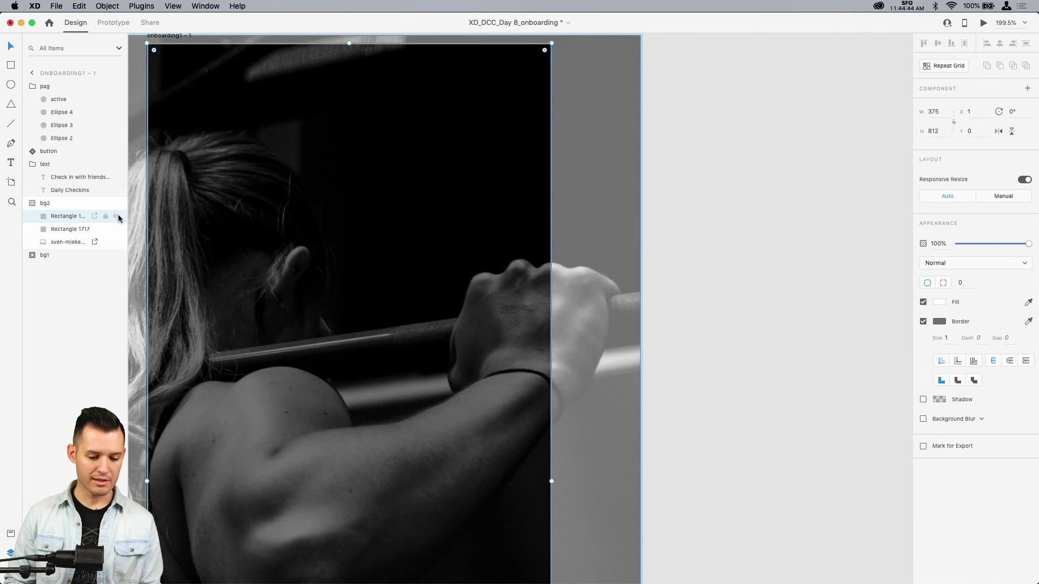
pyautogui.click(117, 215)
pyautogui.click(69, 233)
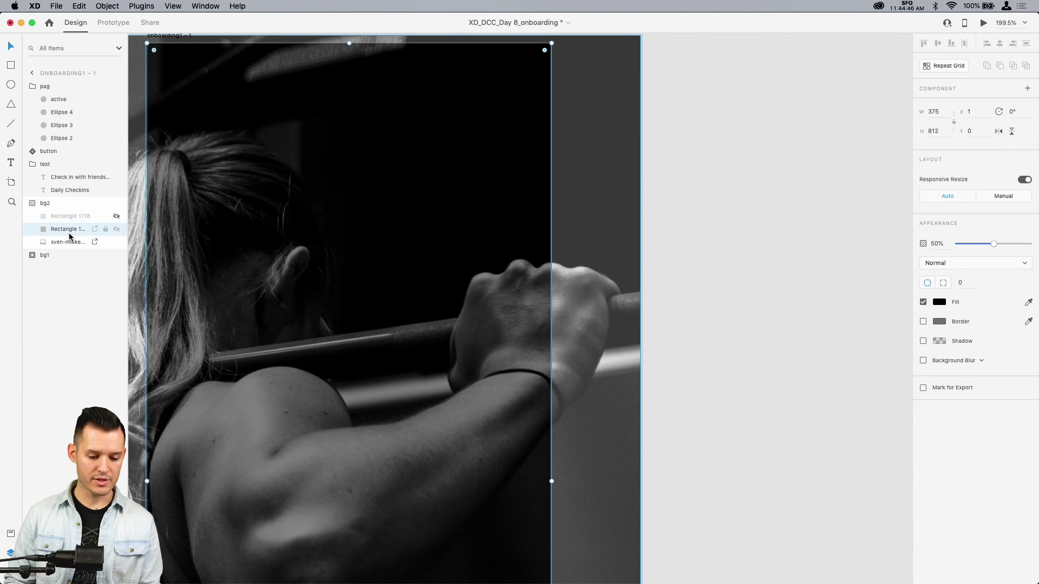
# Try filling Rectangle 1717 with the pull-up bar photo from the assets folder, and undo the fill
pyautogui.press('super+Tab')
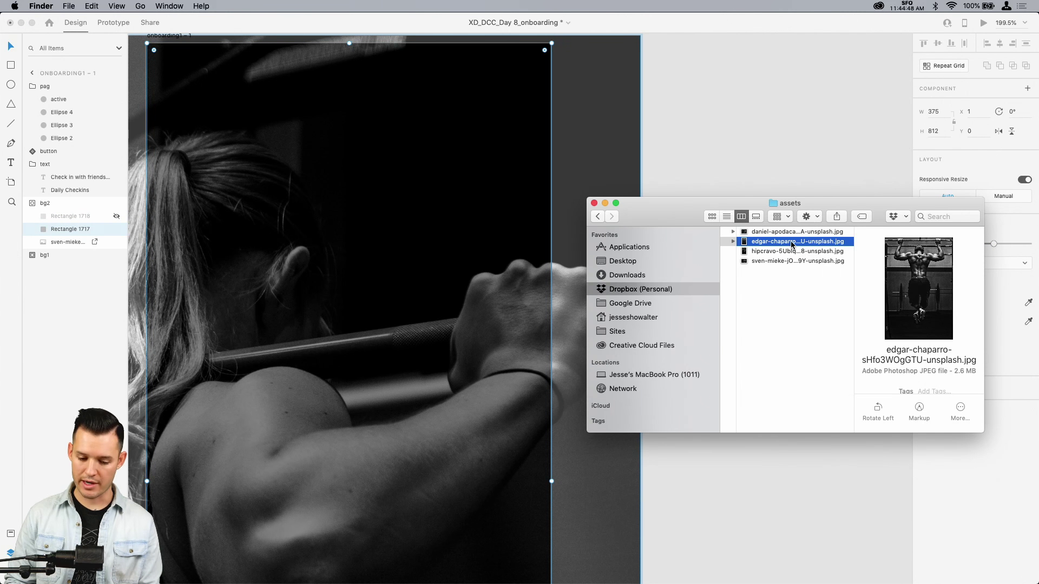
pyautogui.moveTo(792, 244); pyautogui.dragTo(438, 242)
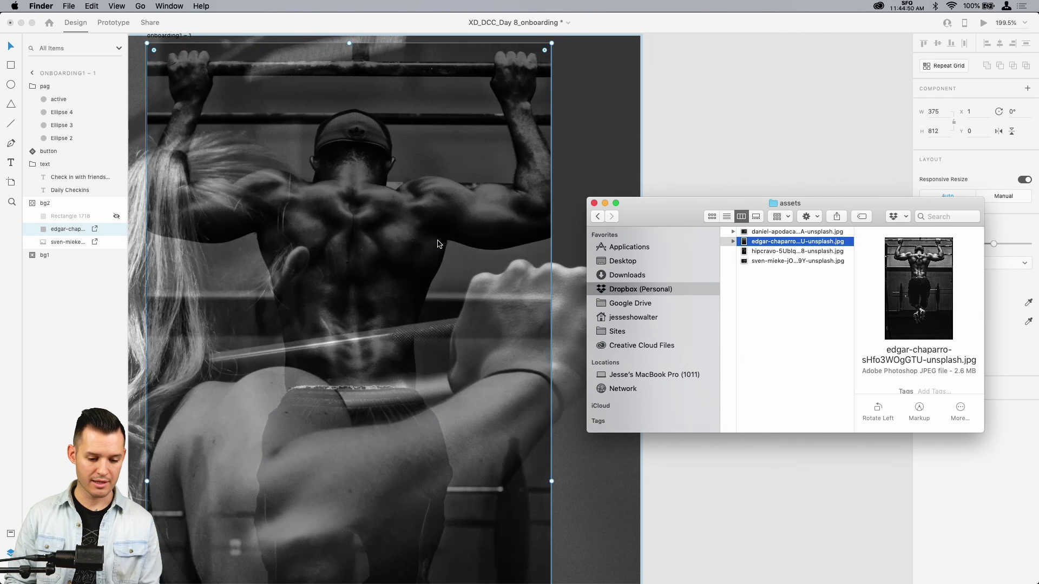
pyautogui.press('super+Tab')
pyautogui.press('super+z')
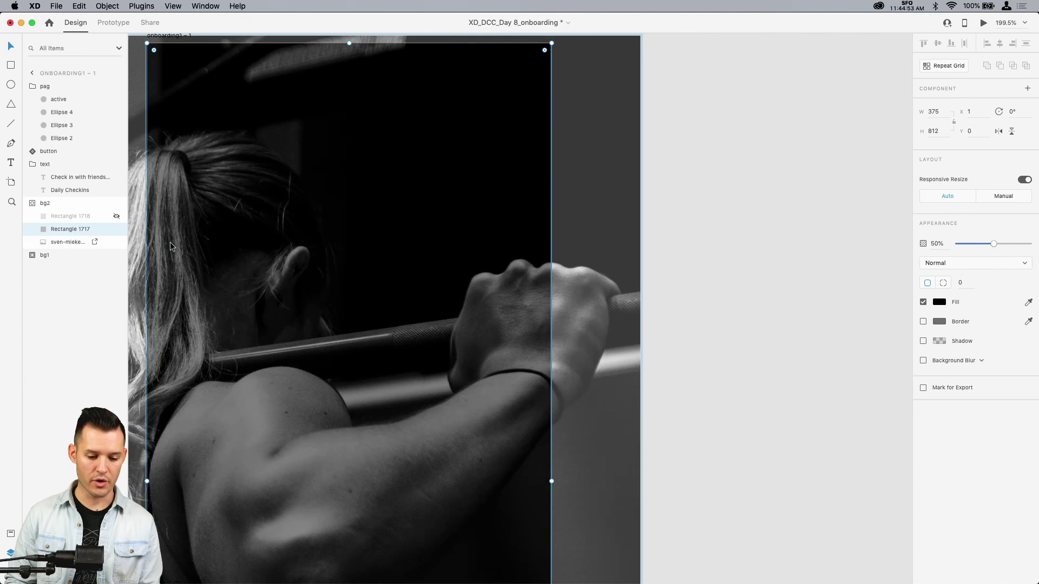
# Show Rectangle 1718 in bg2 again and delete it
pyautogui.click(116, 216)
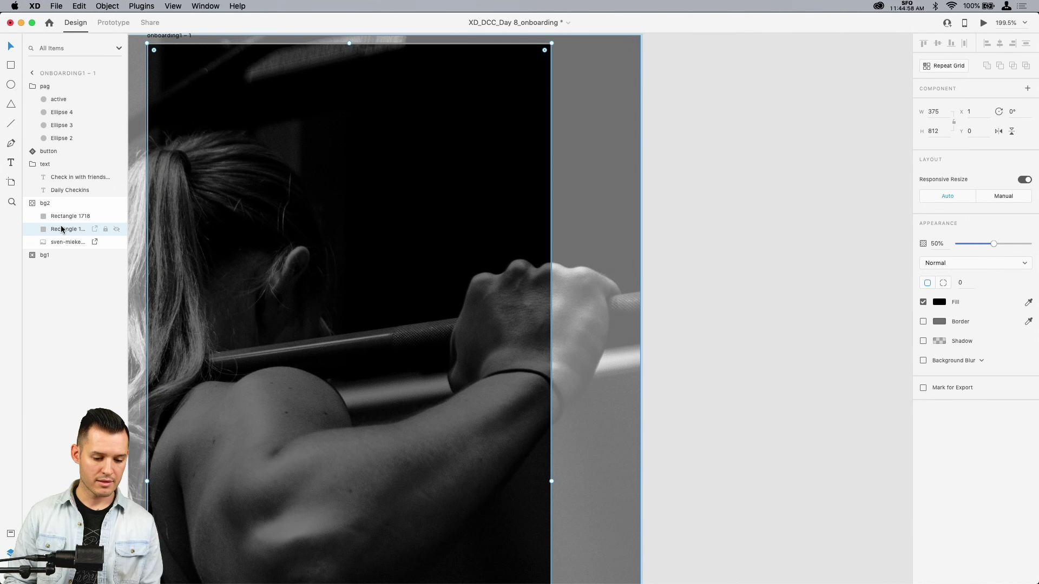
pyautogui.moveTo(61, 228); pyautogui.dragTo(44, 205)
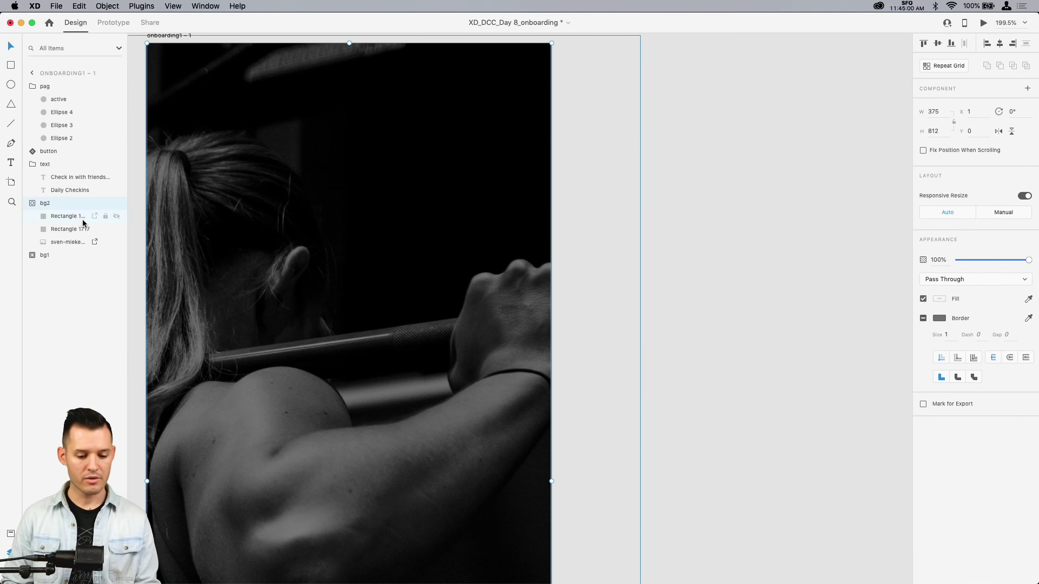
pyautogui.press('Delete')
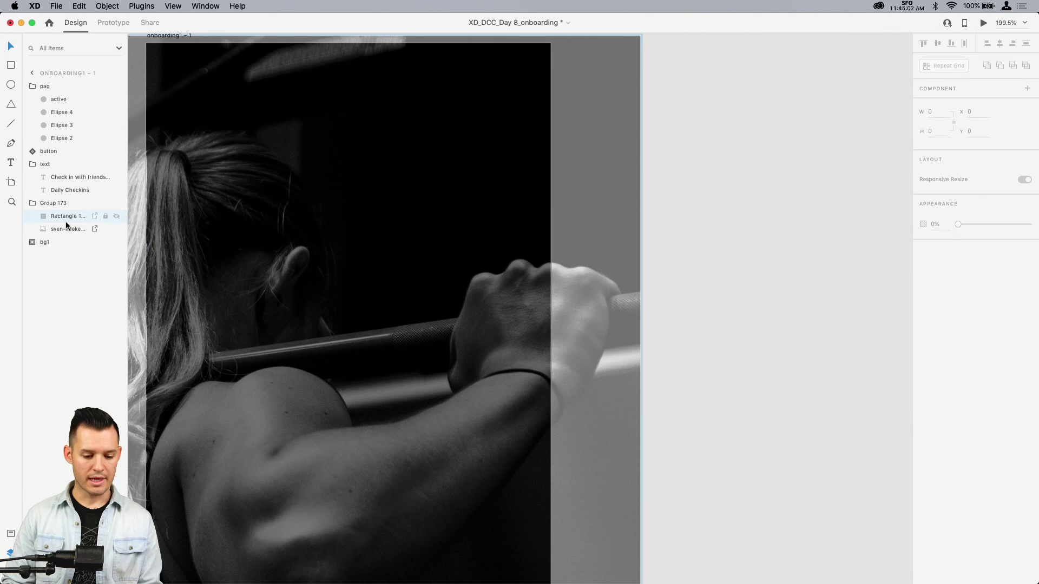
# Try dropping the pull-up bar photo onto the Daily Checkins background in Group 173, and undo the placement
pyautogui.click(66, 221)
pyautogui.press('super+1')
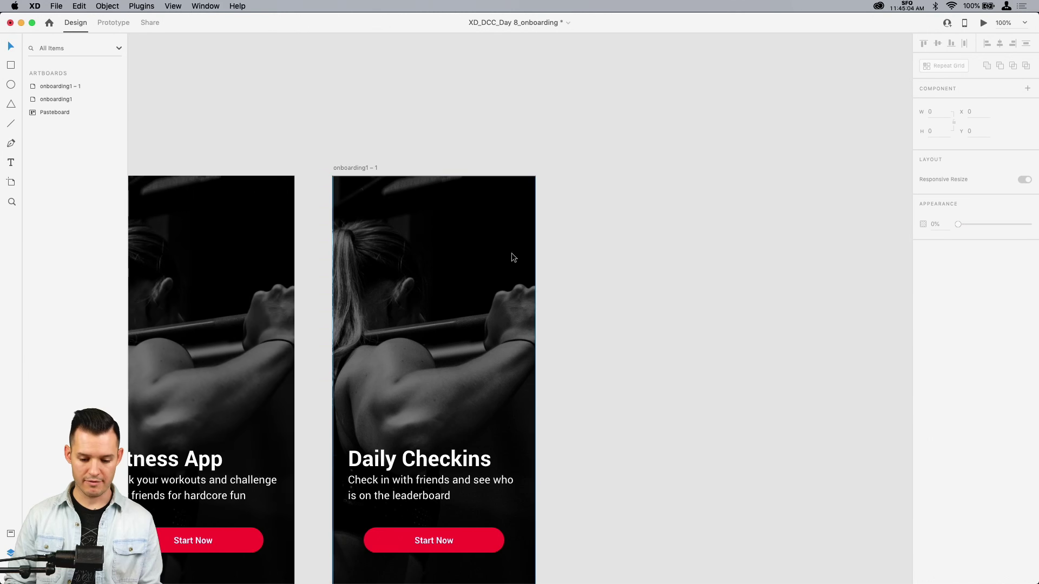
pyautogui.press('super+Tab')
pyautogui.moveTo(796, 241); pyautogui.dragTo(449, 275)
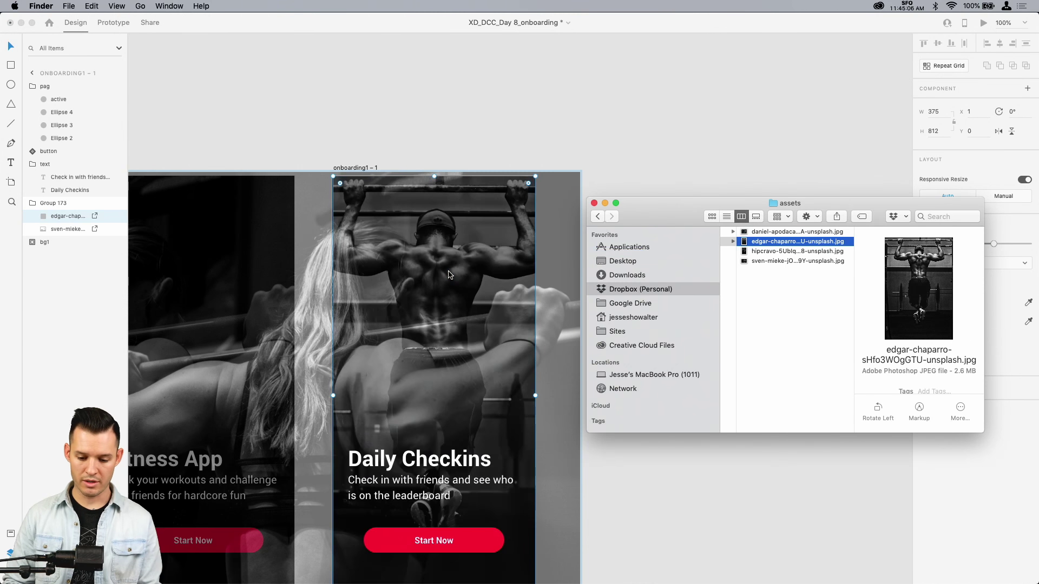
pyautogui.click(635, 150)
pyautogui.press('super+z')
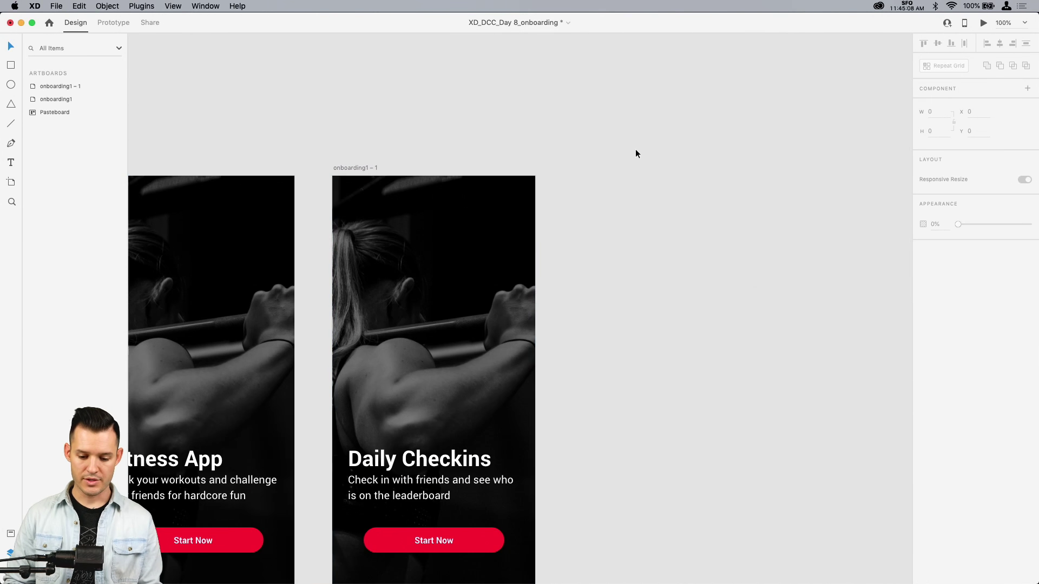
# Collapse the pag group and delete Group 173 from the onboarding1 – 1 artboard
pyautogui.click(477, 244)
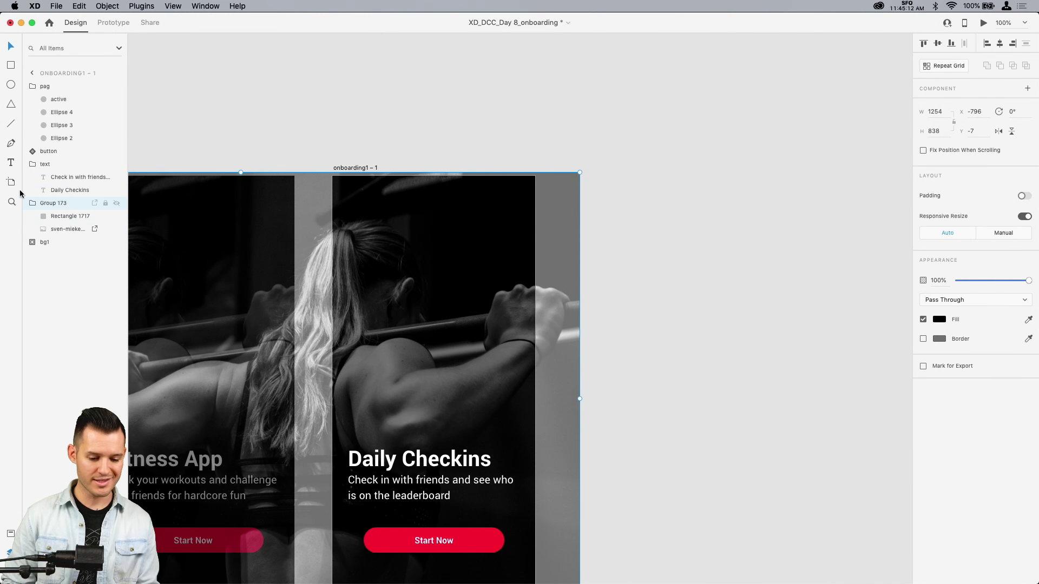
pyautogui.click(32, 86)
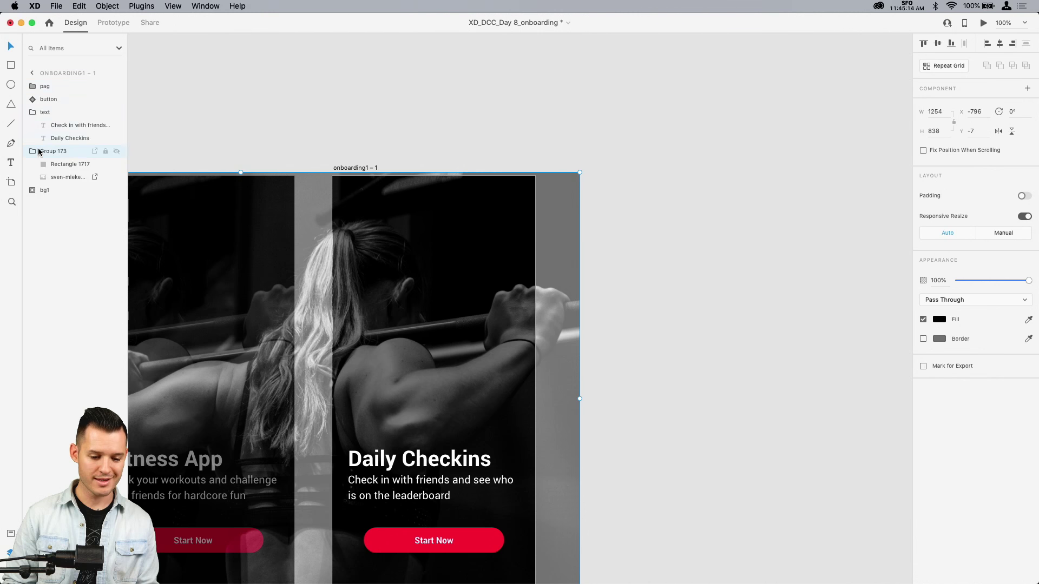
pyautogui.press('Delete')
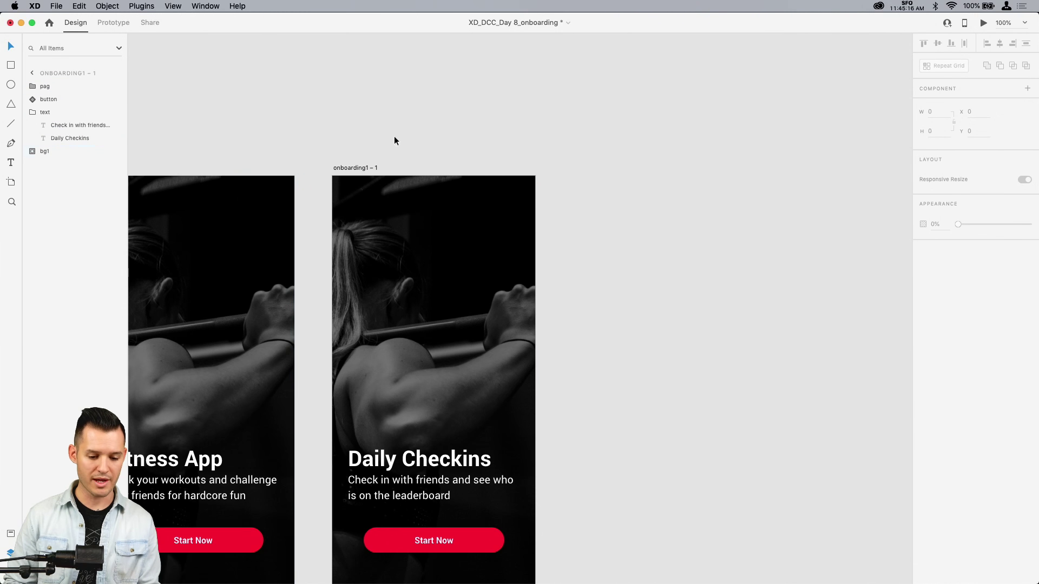
# Try placing the pull-up bar photo inside the bg1 mask group beside the Daily Checkins artboard, and remove it
pyautogui.scroll(-3, 443, 130)
pyautogui.hscroll(-4, 443, 130)
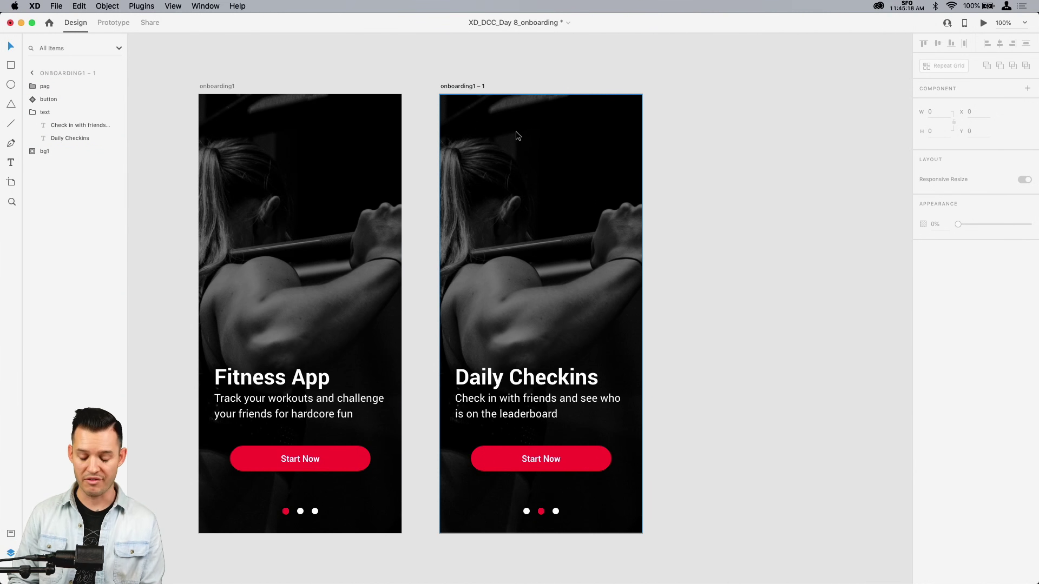
pyautogui.doubleClick(515, 131)
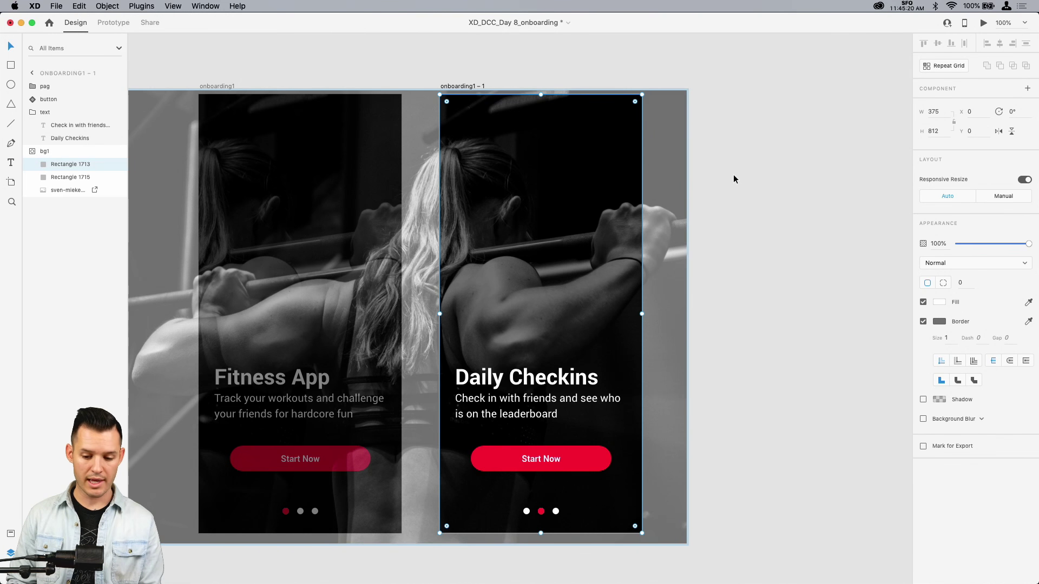
pyautogui.press('super+Tab')
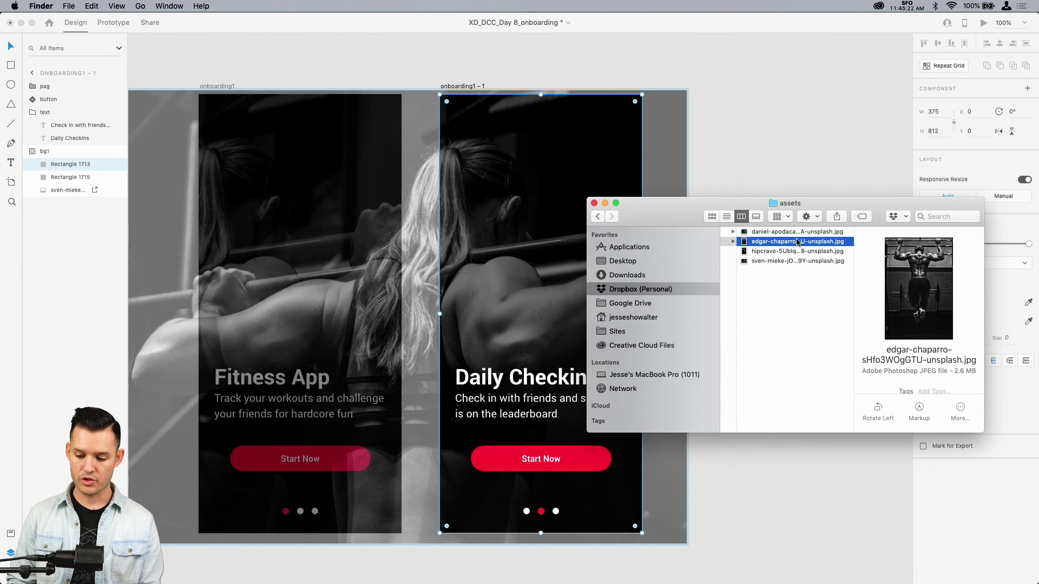
pyautogui.moveTo(797, 242); pyautogui.dragTo(826, 161)
pyautogui.press('super+minus')
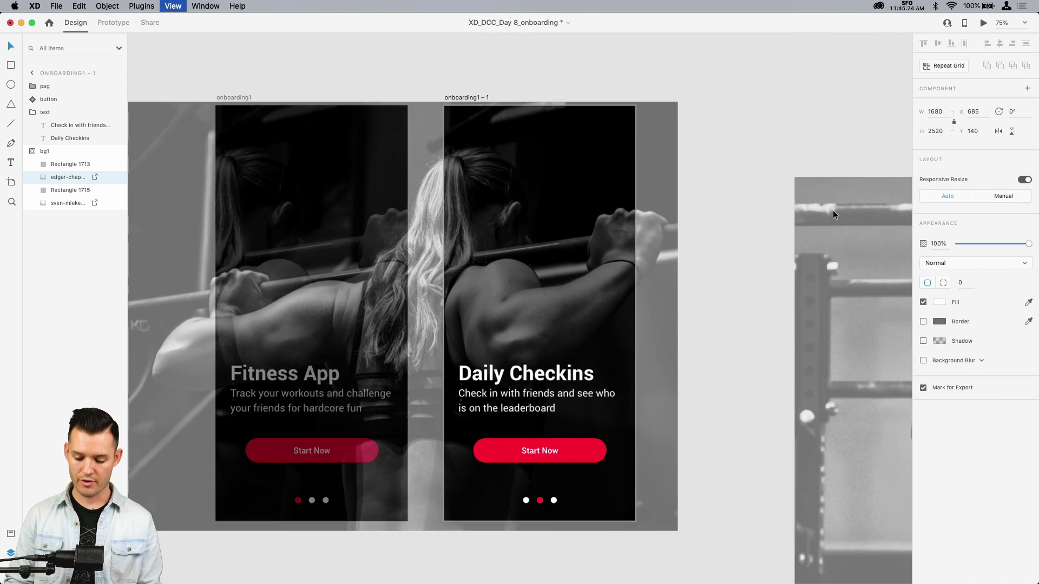
pyautogui.press('super+minus')
pyautogui.press('super+minus')
pyautogui.moveTo(832, 209); pyautogui.dragTo(626, 141)
pyautogui.press('BackSpace')
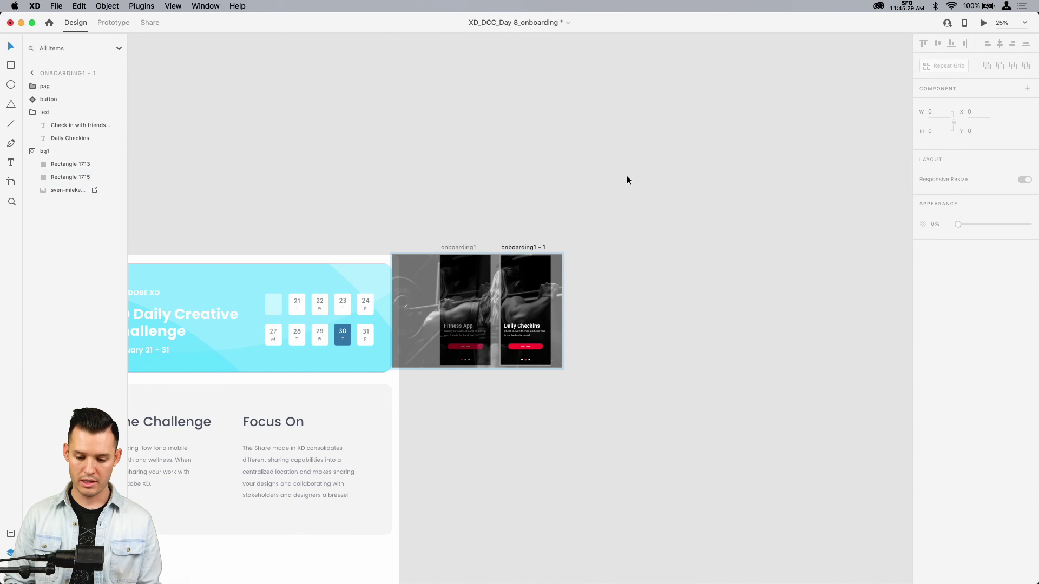
# Paste the pull-up bar photo into the bg1 mask group on the onboarding1 – 1 artboard and delete the barbell photo from the group
pyautogui.scroll(5, 541, 272)
pyautogui.doubleClick(503, 295)
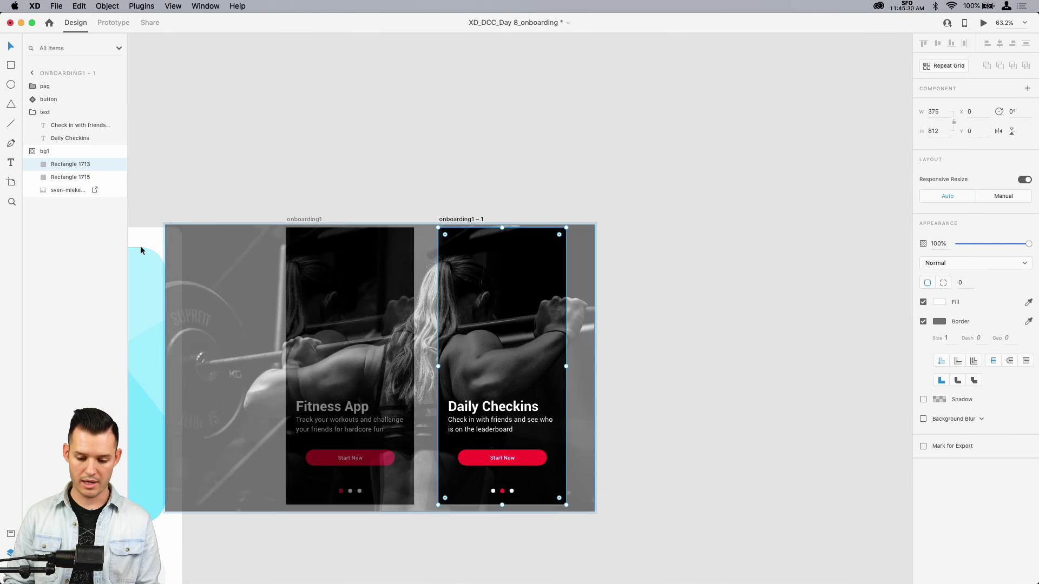
pyautogui.press('super+v')
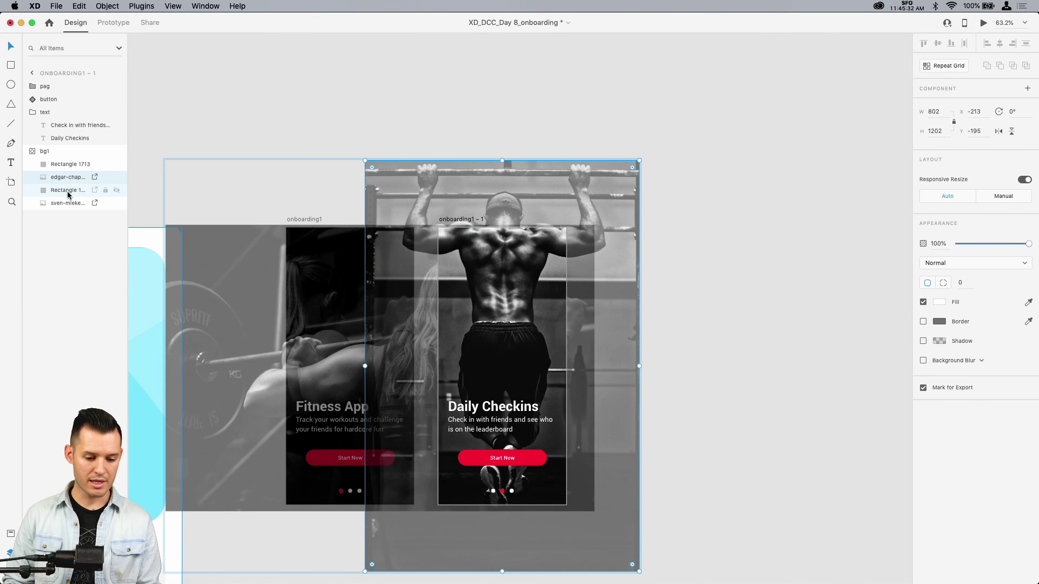
pyautogui.click(68, 190)
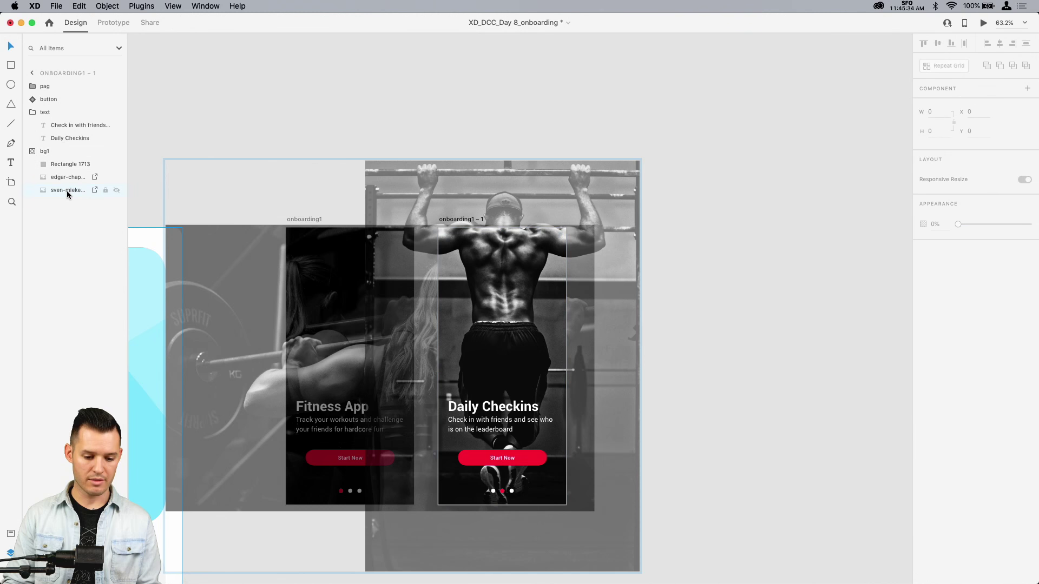
pyautogui.click(62, 202)
pyautogui.press('BackSpace')
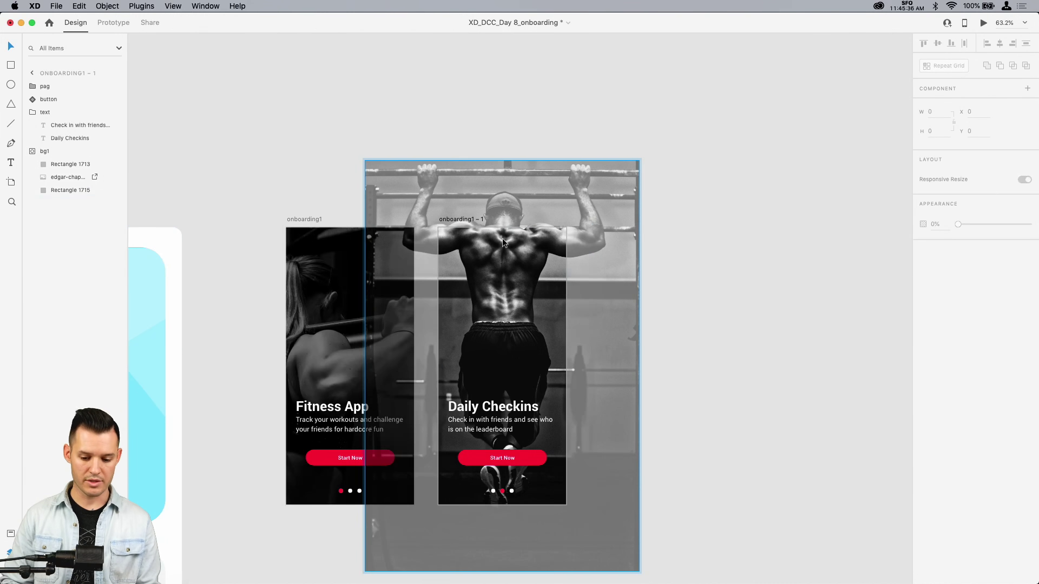
# Scale the pull-up bar photo about its centre to 562 × 842, and try reordering it relative to Rectangle 1715 in the mask group
pyautogui.click(528, 251)
pyautogui.moveTo(640, 161); pyautogui.dragTo(597, 188)
pyautogui.press('super+1')
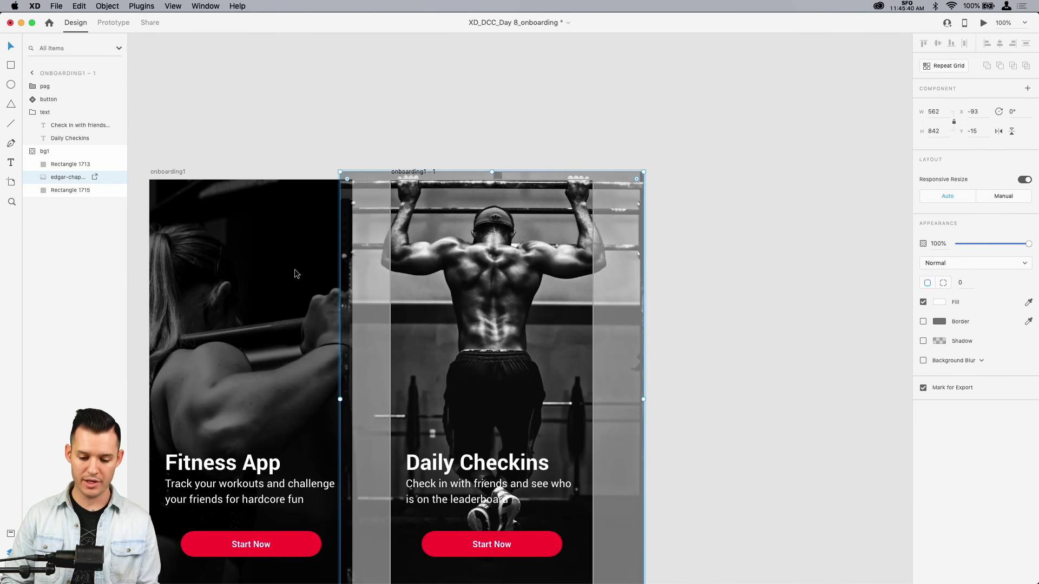
pyautogui.moveTo(57, 196); pyautogui.dragTo(57, 197)
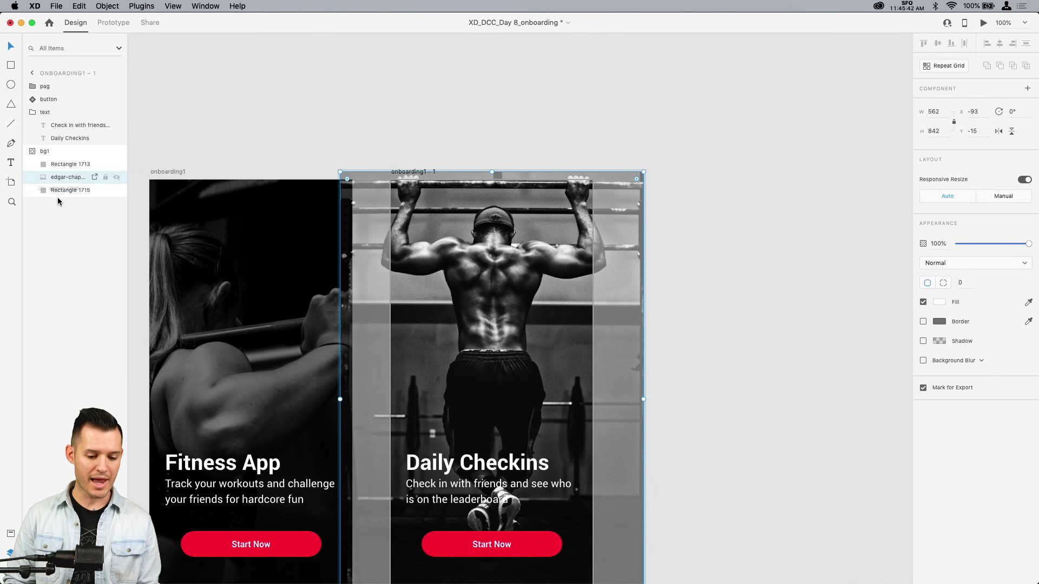
pyautogui.click(60, 187)
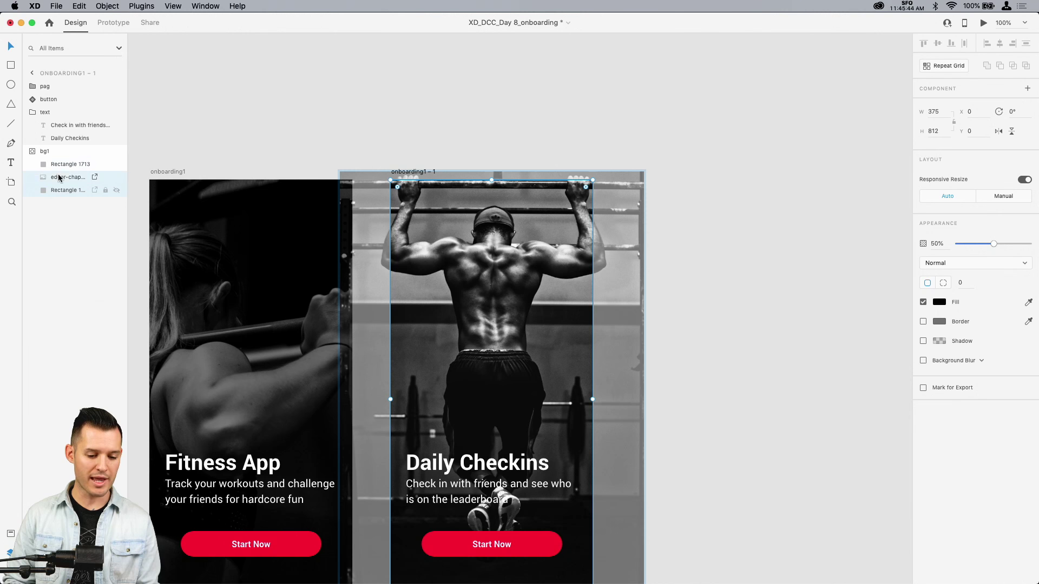
pyautogui.click(604, 119)
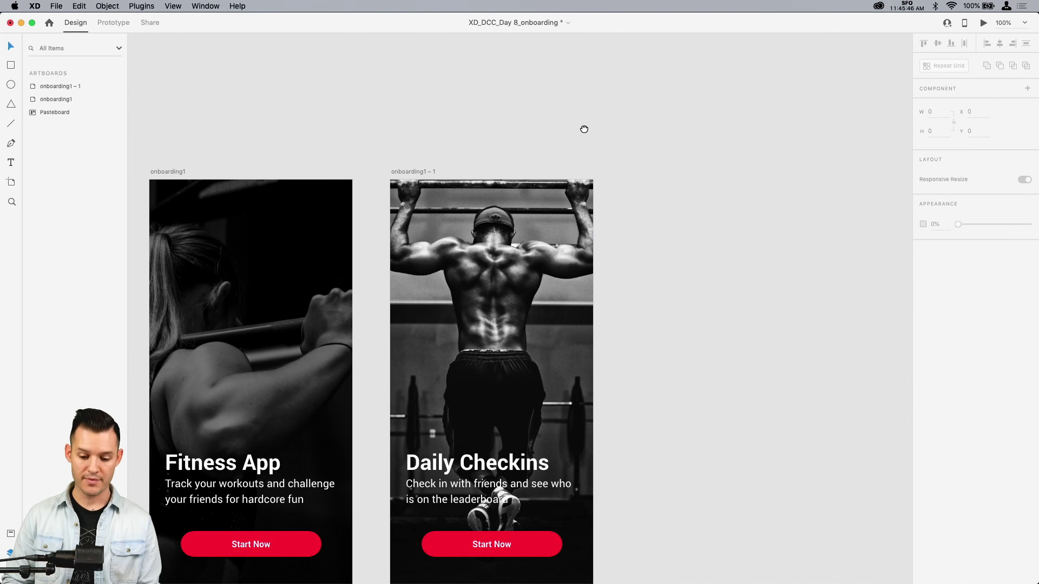
# Save the document with both onboarding artboards in view
pyautogui.moveTo(584, 130); pyautogui.dragTo(693, 79)
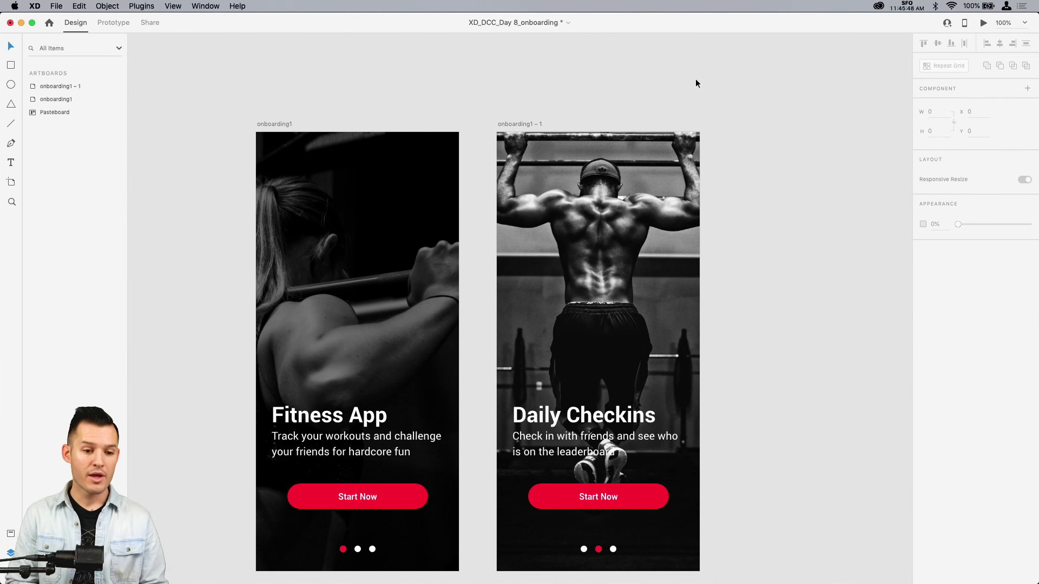
pyautogui.scroll(-3, 696, 82)
pyautogui.hscroll(-2, 695, 83)
pyautogui.press('super+s')
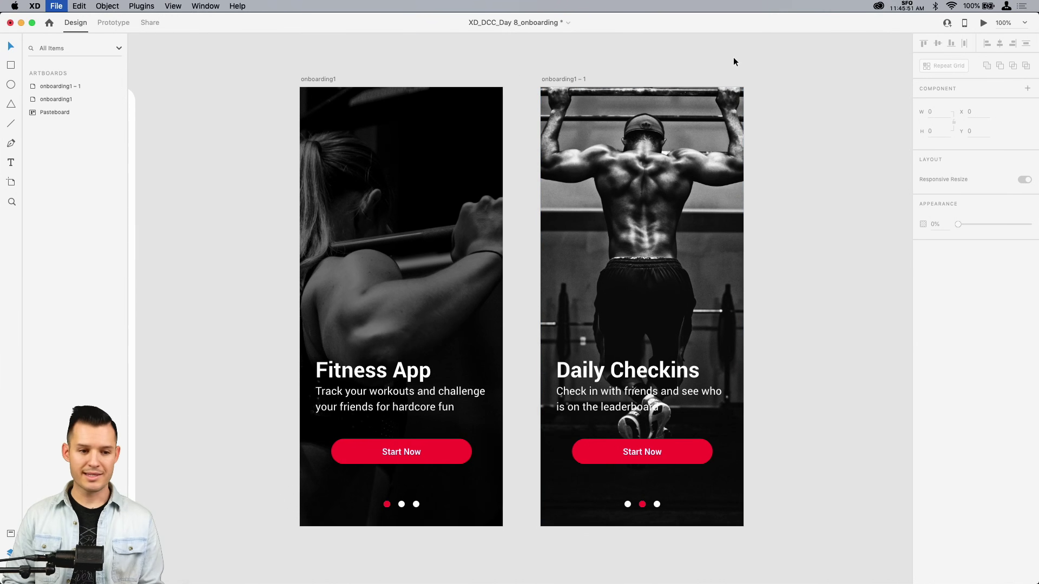
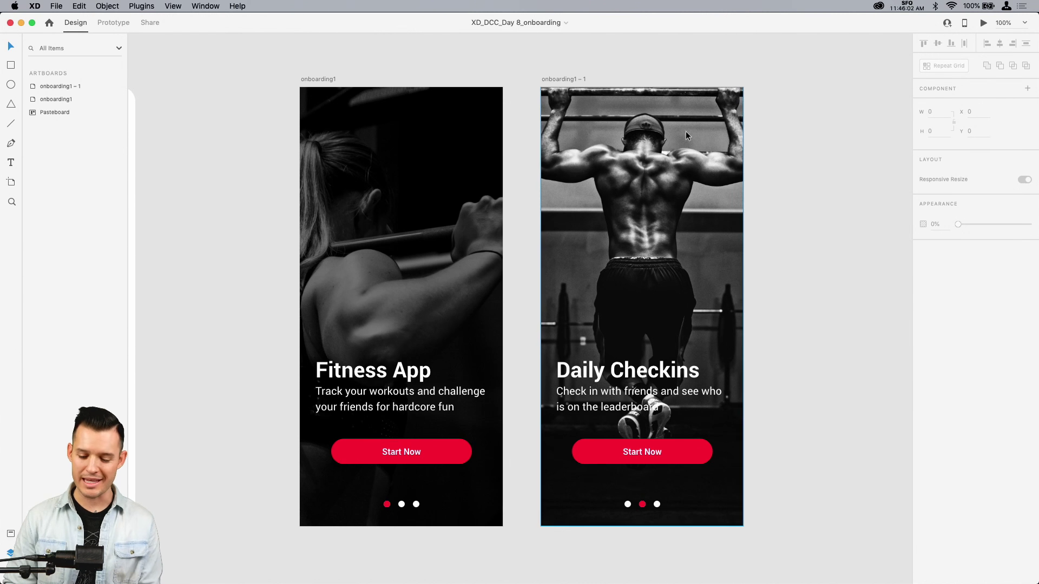
pyautogui.click(672, 150)
pyautogui.click(781, 66)
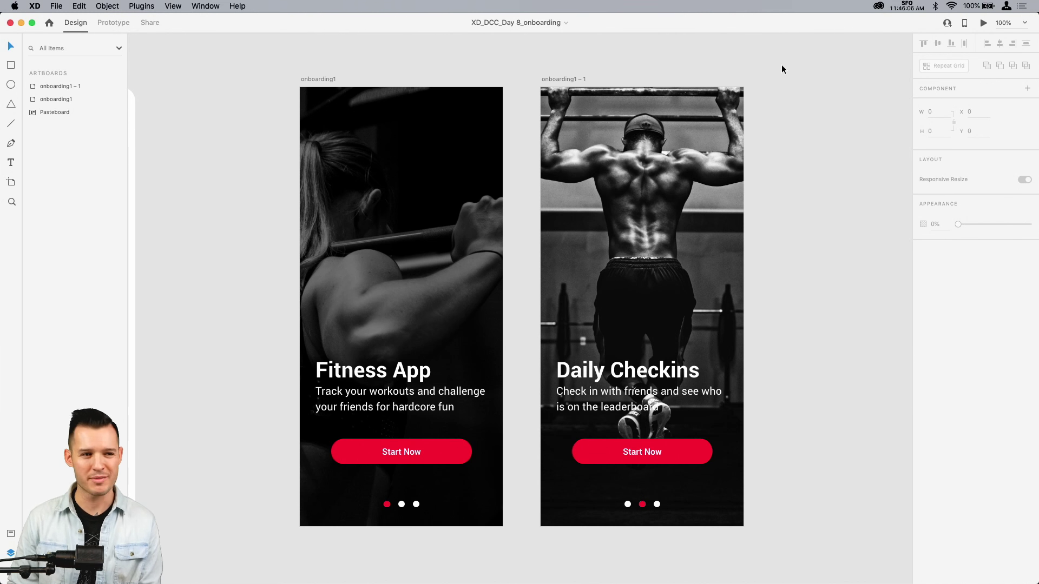
pyautogui.press('super+equal')
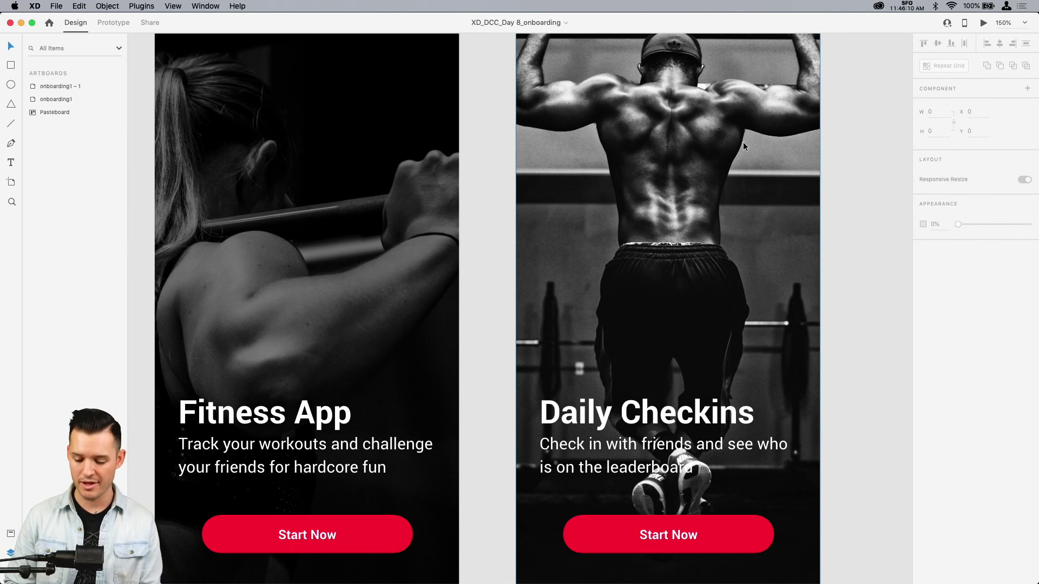
pyautogui.press('super+minus')
# Rename the background mask group on the Daily Checkins artboard as bg2
pyautogui.click(737, 151)
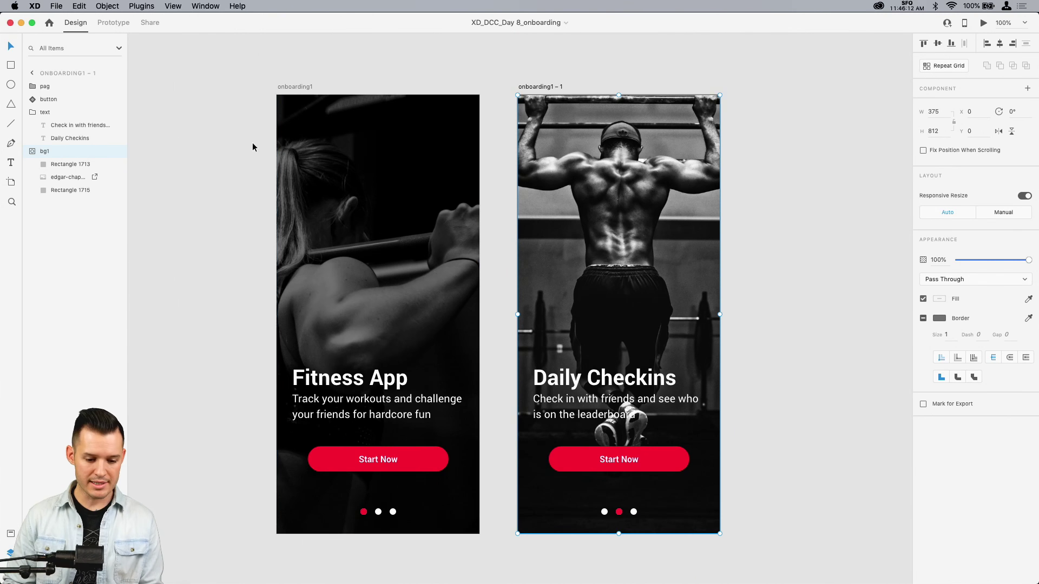
pyautogui.doubleClick(46, 152)
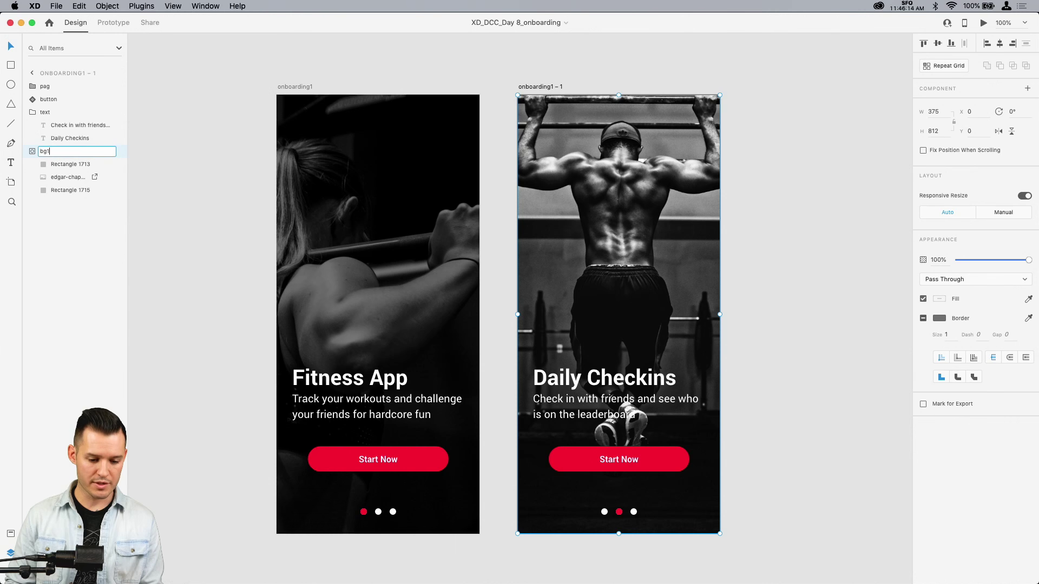
pyautogui.press('Return')
# Paste a copy of bg2 into the onboarding1 artboard, place it between text and bg1, and set its opacity to 0%
pyautogui.click(292, 195)
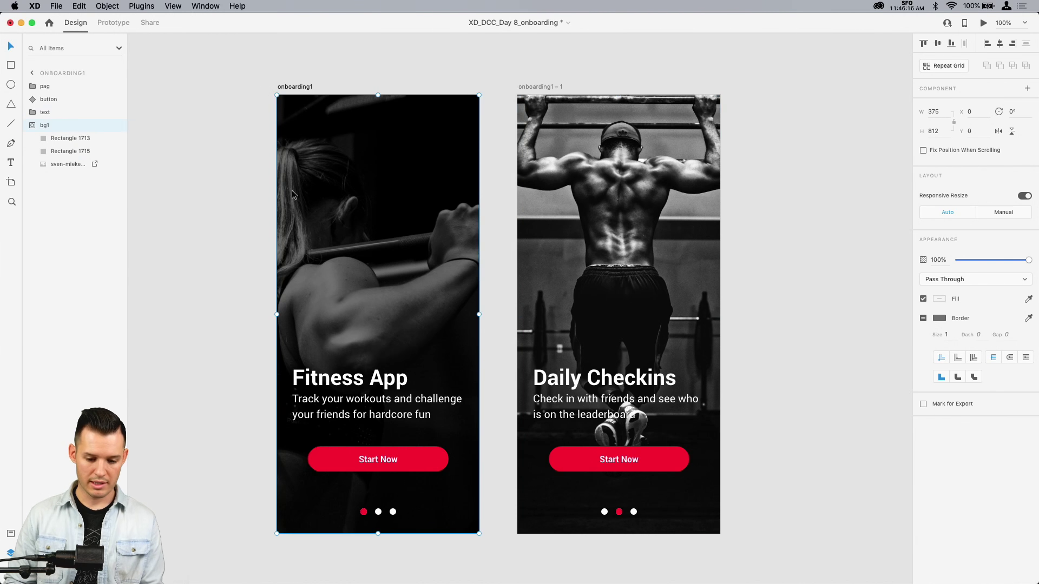
pyautogui.click(34, 125)
pyautogui.press('super+v')
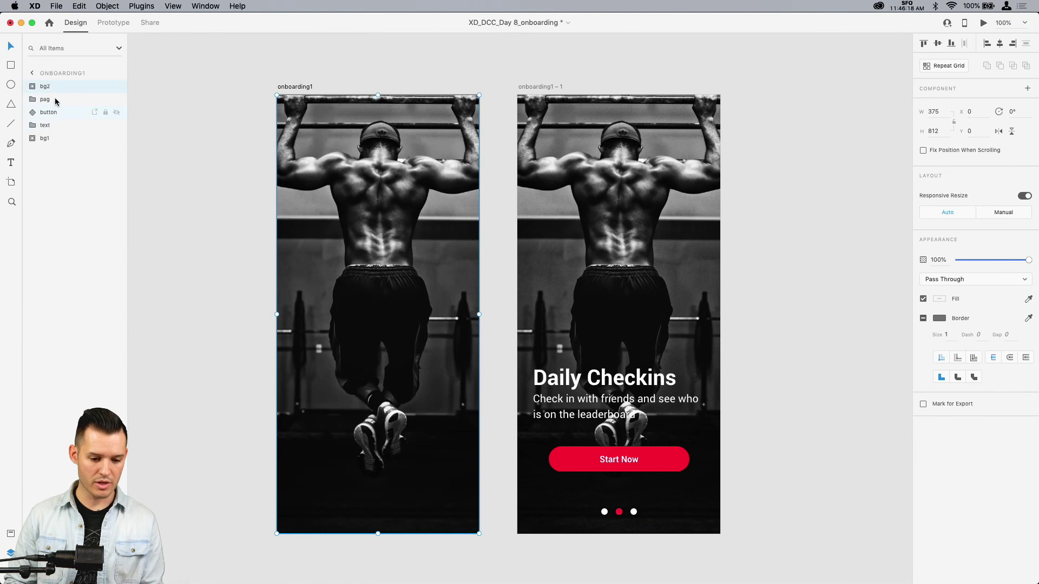
pyautogui.moveTo(54, 90); pyautogui.dragTo(50, 132)
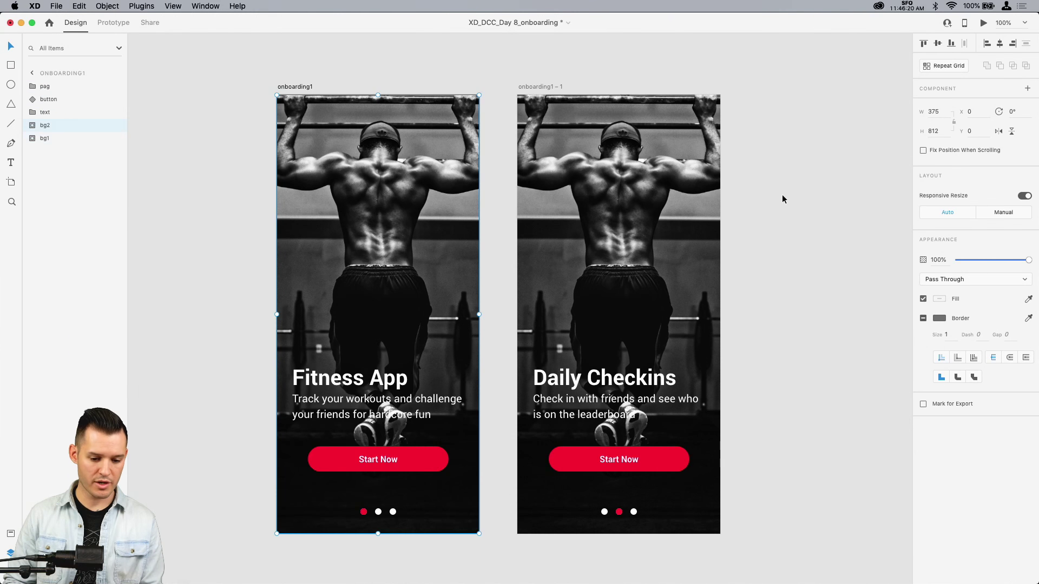
pyautogui.moveTo(1030, 262); pyautogui.dragTo(821, 270)
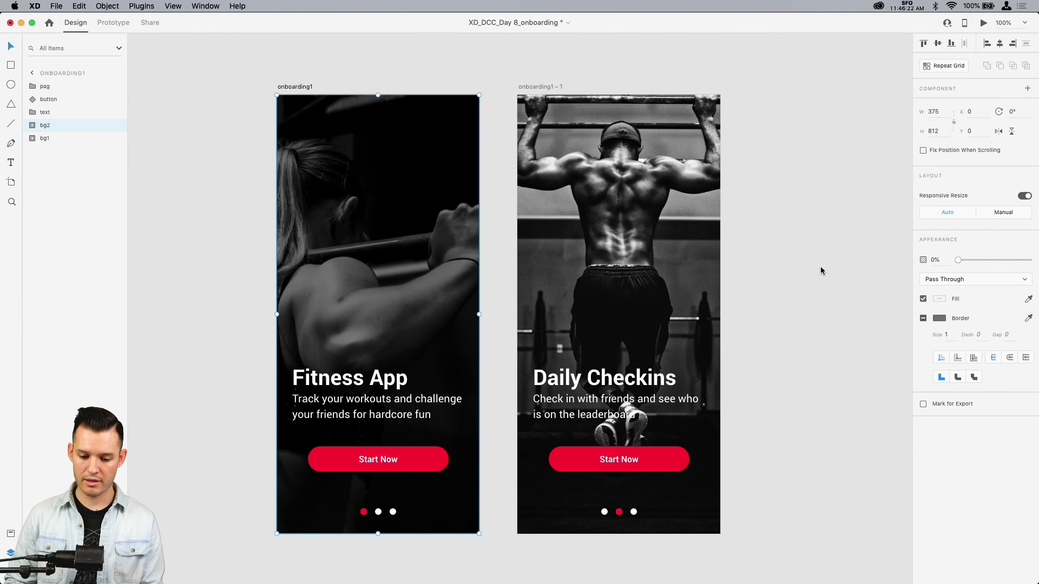
# Copy bg1 from onboarding1 into the onboarding1 – 1 artboard, place it beneath bg2, and set its opacity to 0%
pyautogui.click(71, 139)
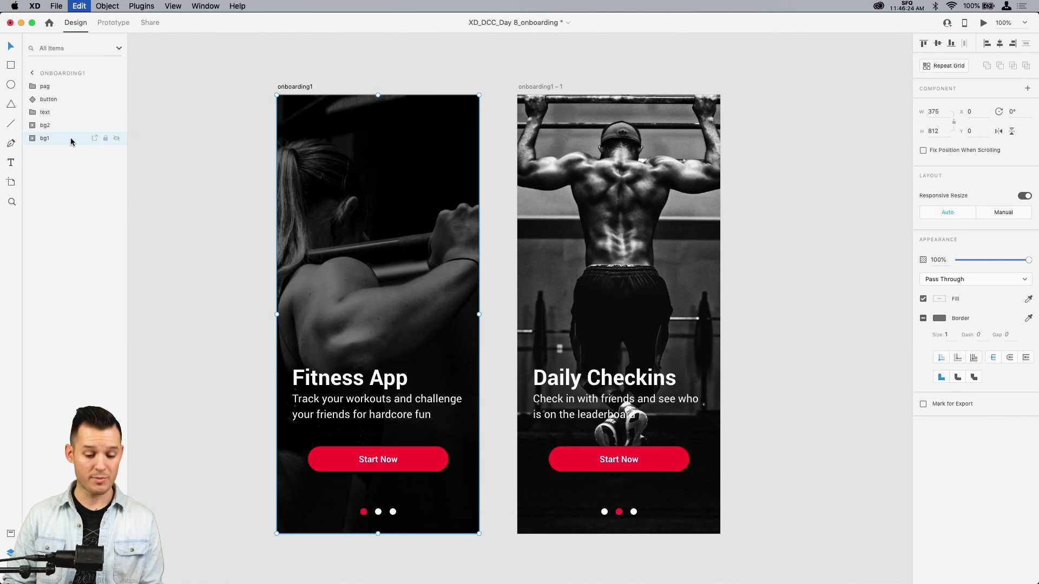
pyautogui.click(538, 115)
pyautogui.press('super+v')
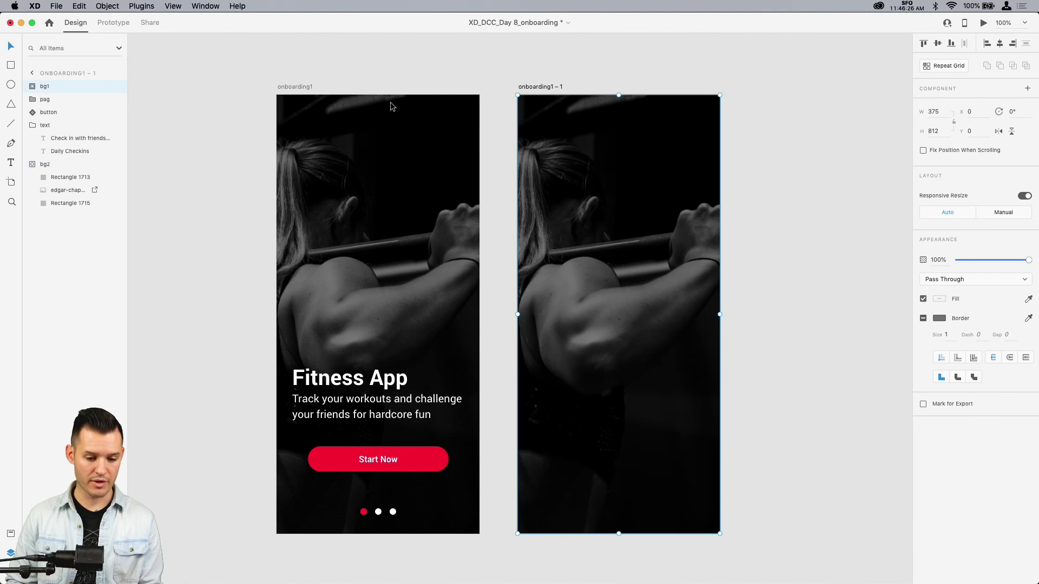
pyautogui.moveTo(70, 86); pyautogui.dragTo(43, 219)
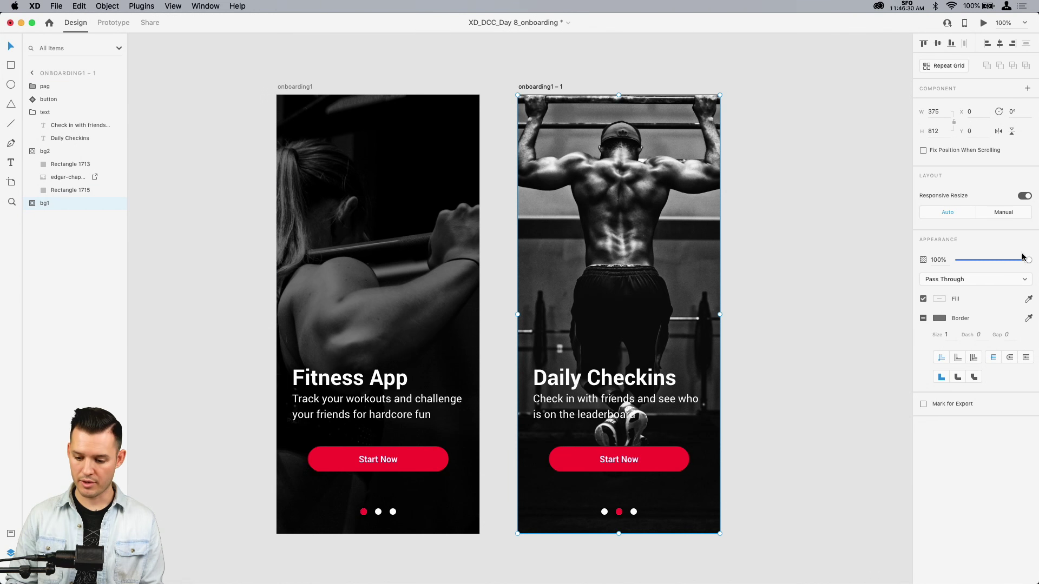
pyautogui.moveTo(1028, 264); pyautogui.dragTo(893, 264)
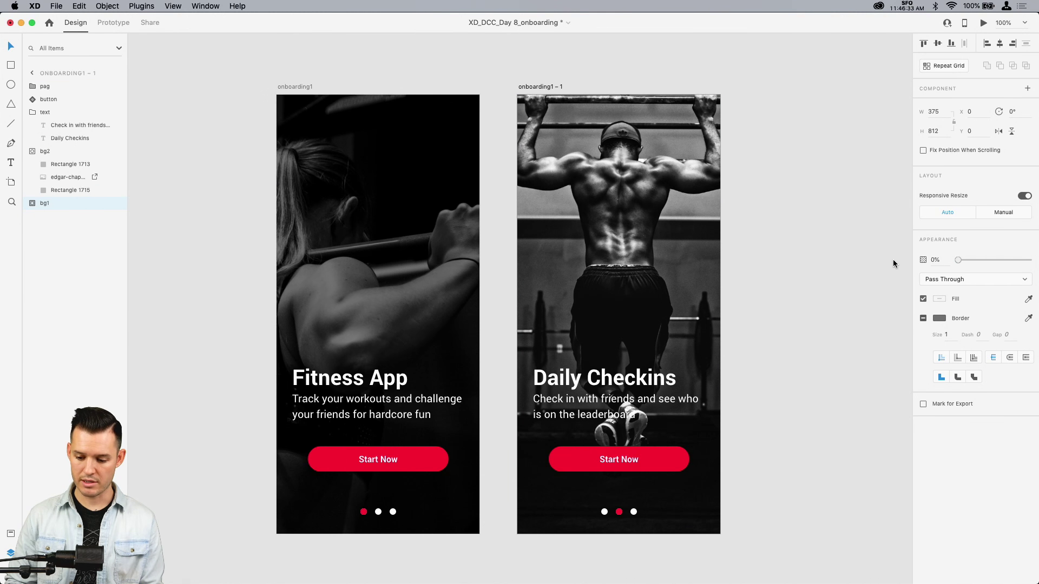
pyautogui.click(308, 74)
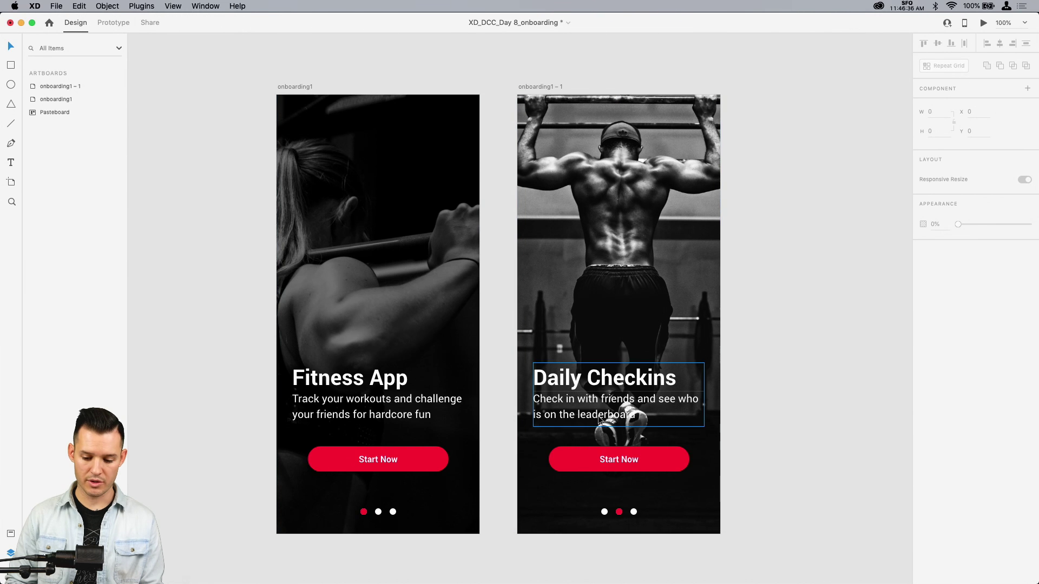
# Rename the Daily Checkins text group as text2 and the Fitness App text group as text1
pyautogui.click(614, 390)
pyautogui.doubleClick(48, 112)
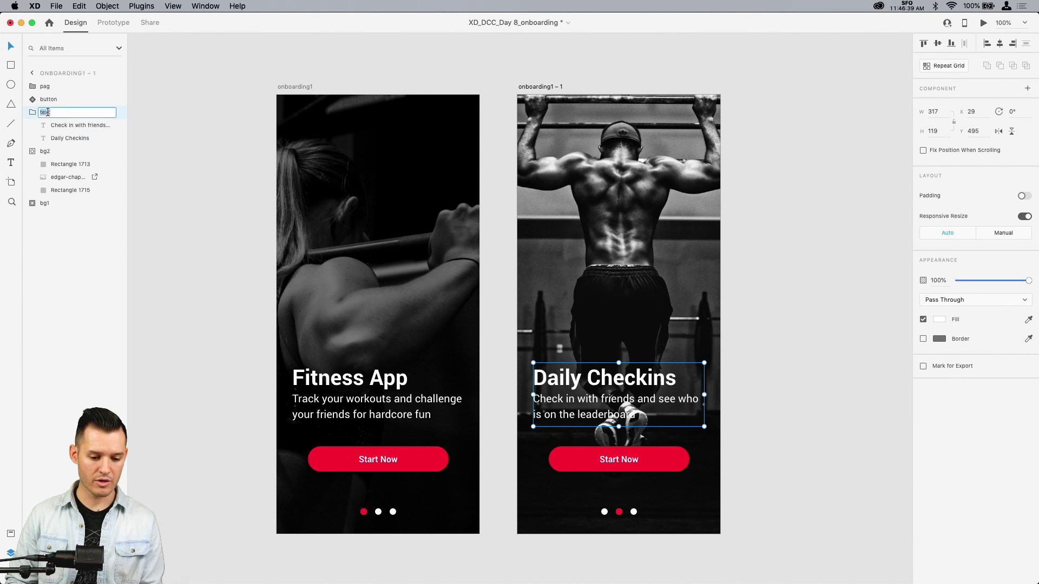
pyautogui.press('Return')
pyautogui.click(375, 390)
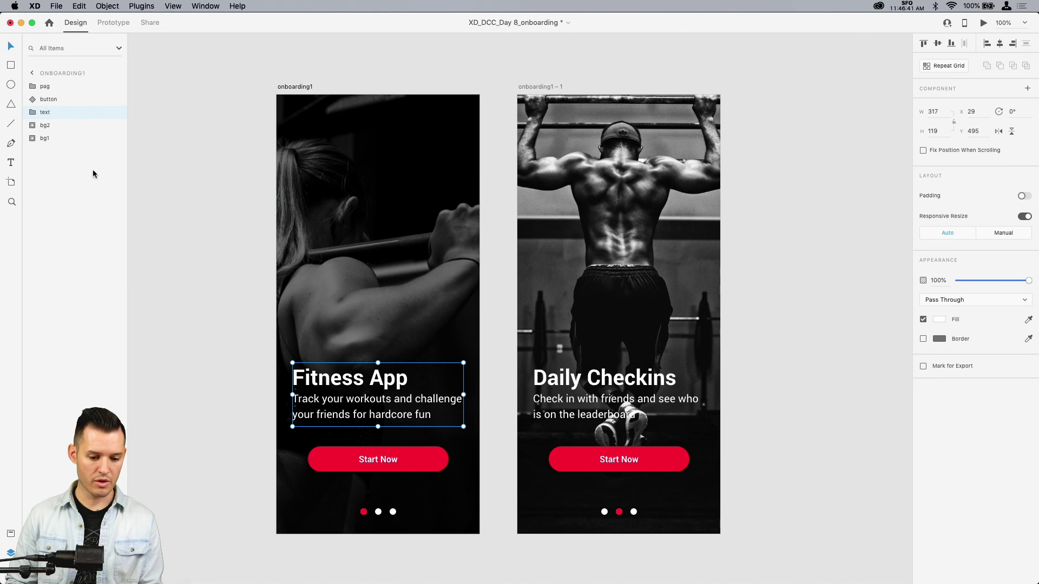
pyautogui.doubleClick(46, 112)
pyautogui.write('text1')
pyautogui.press('Return')
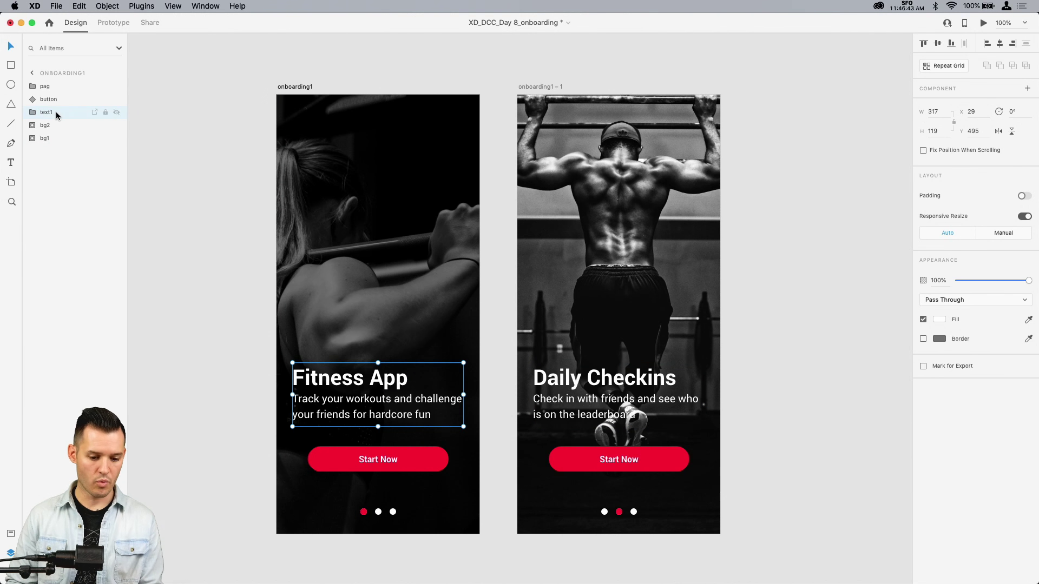
# Copy text1 into the onboarding1 – 1 artboard, shift it horizontally to X -225, and set its opacity to 0%
pyautogui.press('super+c')
pyautogui.click(661, 392)
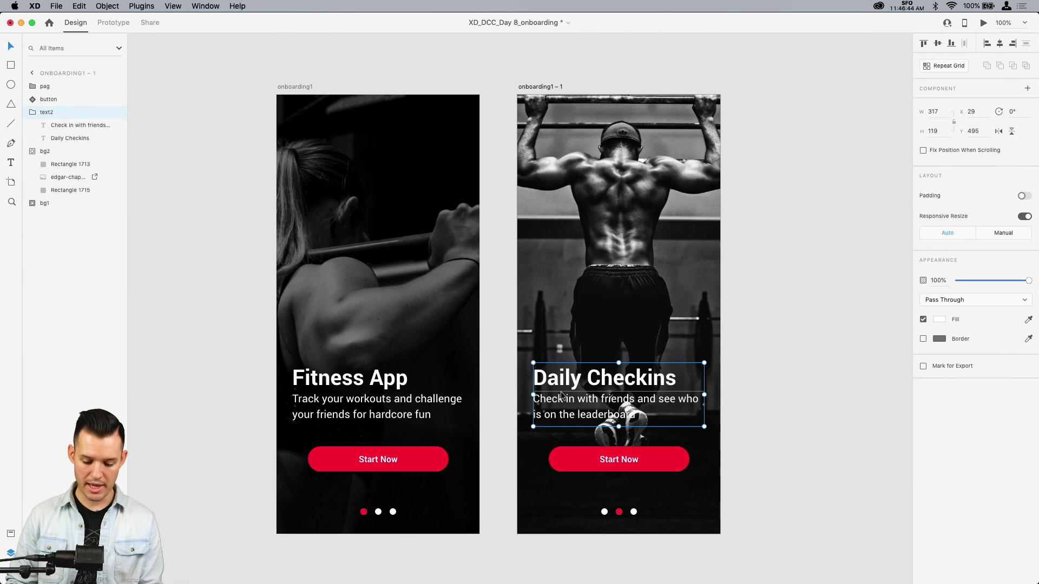
pyautogui.press('super+v')
pyautogui.hotkey('shift', 'Left')
pyautogui.hotkey('shift', 'Left')
pyautogui.hotkey('shift', 'Left')
pyautogui.hotkey('shift', 'Left')
pyautogui.hotkey('shift', 'Left')
pyautogui.hotkey('shift', 'Left')
pyautogui.hotkey('shift', 'Left')
pyautogui.hotkey('shift', 'Left')
pyautogui.hotkey('shift', 'Left')
pyautogui.hotkey('shift', 'Left')
pyautogui.hotkey('shift', 'Left')
pyautogui.hotkey('shift', 'Left')
pyautogui.hotkey('shift', 'Left')
pyautogui.hotkey('shift', 'Left')
pyautogui.hotkey('shift', 'Left')
pyautogui.hotkey('shift', 'Left')
pyautogui.hotkey('shift', 'Left')
pyautogui.hotkey('shift', 'Left')
pyautogui.hotkey('shift', 'Left')
pyautogui.hotkey('shift', 'Left')
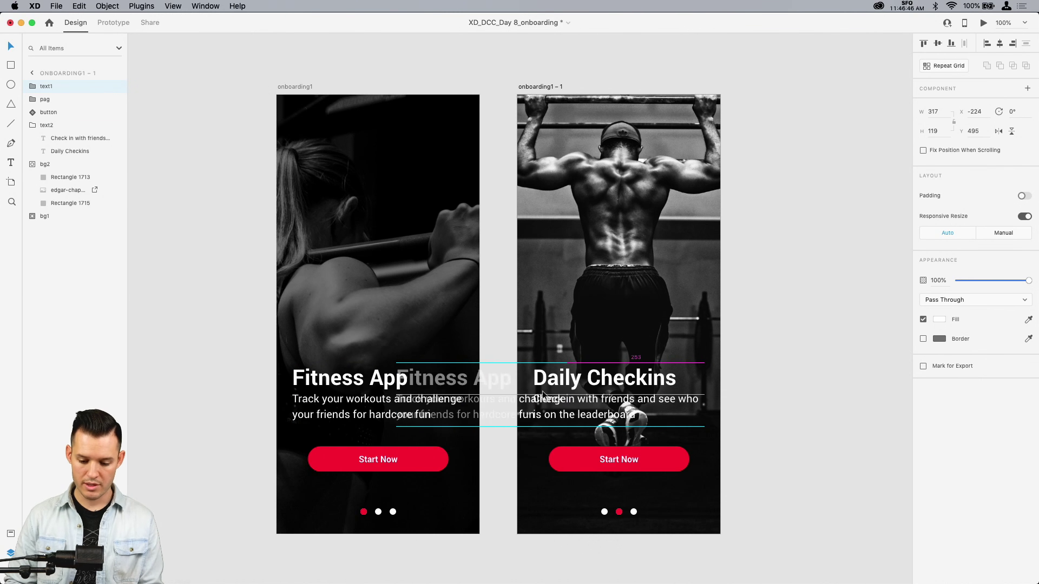
pyautogui.press('Delete')
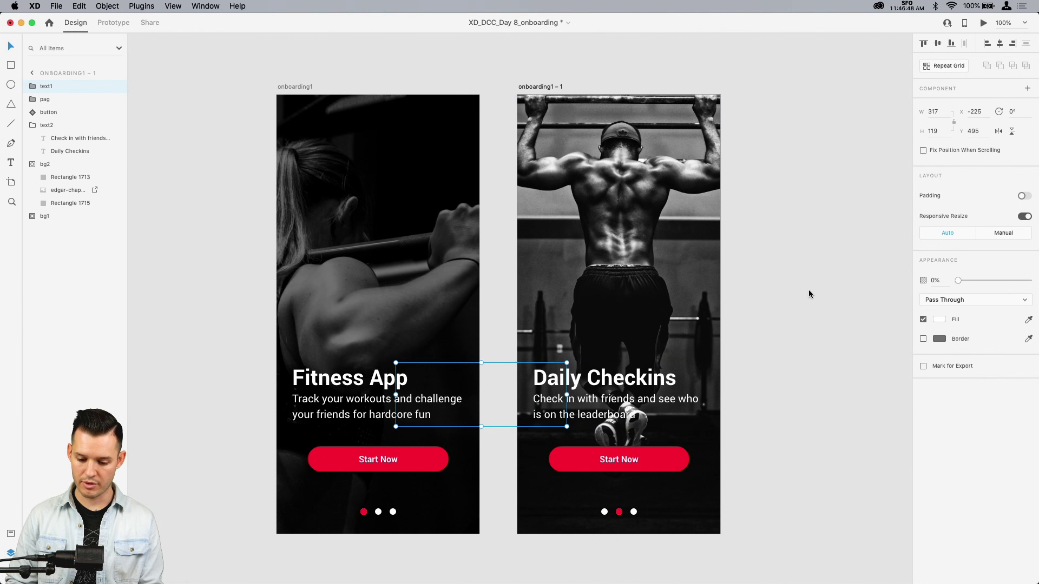
# Copy text2 into the onboarding1 artboard, shift it horizontally to X 327, and make it fully transparent
pyautogui.click(611, 417)
pyautogui.press('super+c')
pyautogui.click(320, 415)
pyautogui.press('super+v')
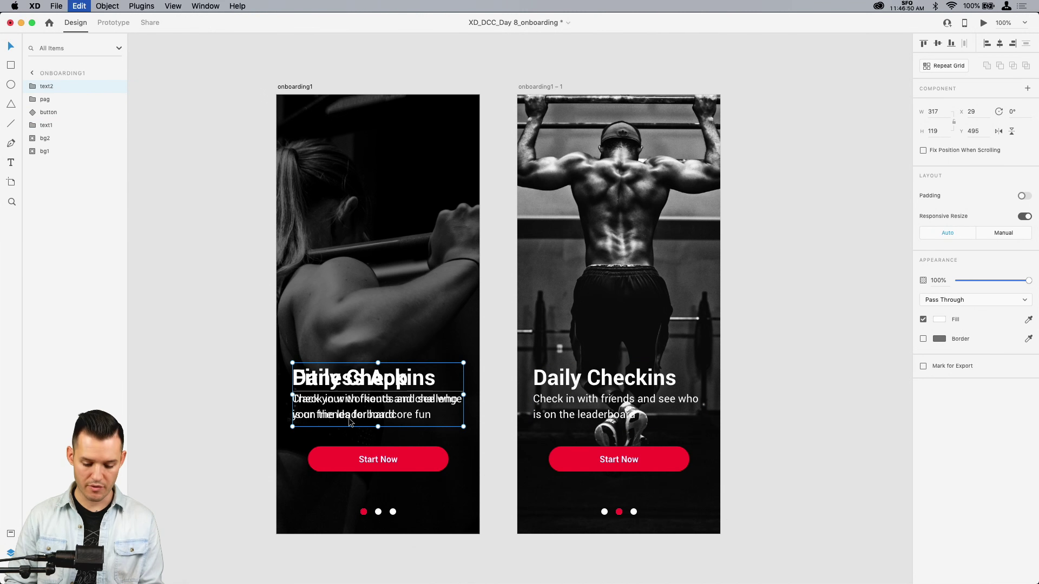
pyautogui.hotkey('shift', 'Right')
pyautogui.hotkey('shift', 'Right')
pyautogui.hotkey('shift', 'Right')
pyautogui.hotkey('shift', 'Right')
pyautogui.hotkey('shift', 'Right')
pyautogui.hotkey('shift', 'Right')
pyautogui.hotkey('shift', 'Right')
pyautogui.hotkey('shift', 'Right')
pyautogui.hotkey('shift', 'Right')
pyautogui.hotkey('shift', 'Right')
pyautogui.hotkey('shift', 'Right')
pyautogui.hotkey('shift', 'Right')
pyautogui.hotkey('shift', 'Right')
pyautogui.hotkey('shift', 'Right')
pyautogui.hotkey('shift', 'Right')
pyautogui.hotkey('shift', 'Right')
pyautogui.hotkey('shift', 'Right')
pyautogui.hotkey('shift', 'Right')
pyautogui.hotkey('shift', 'Right')
pyautogui.hotkey('shift', 'Right')
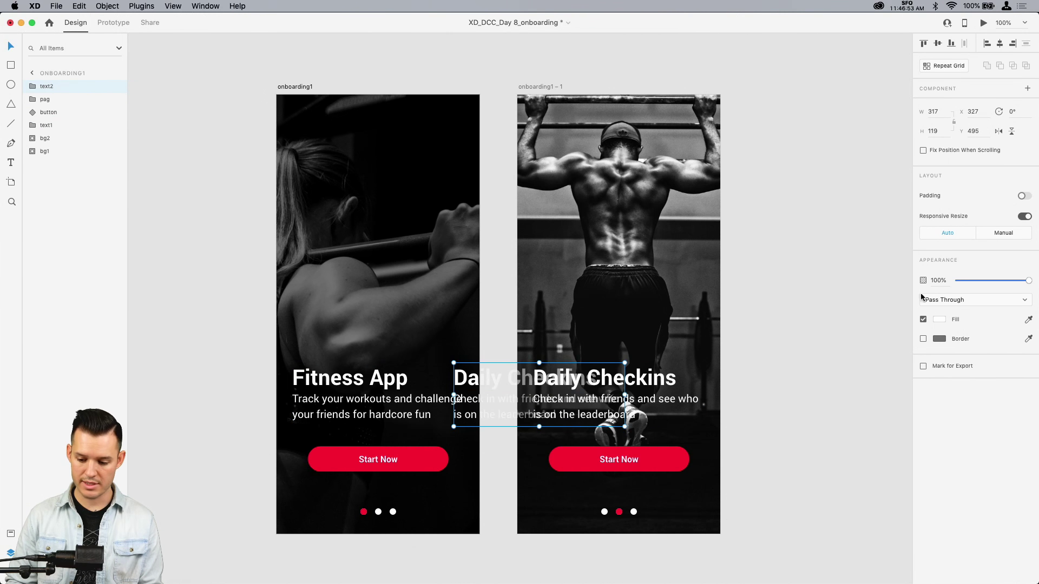
pyautogui.press('Delete')
# Link the onboarding1 artboard to onboarding1 – 1 in prototype mode, using a Drag trigger and the Auto-Animate action
pyautogui.click(290, 89)
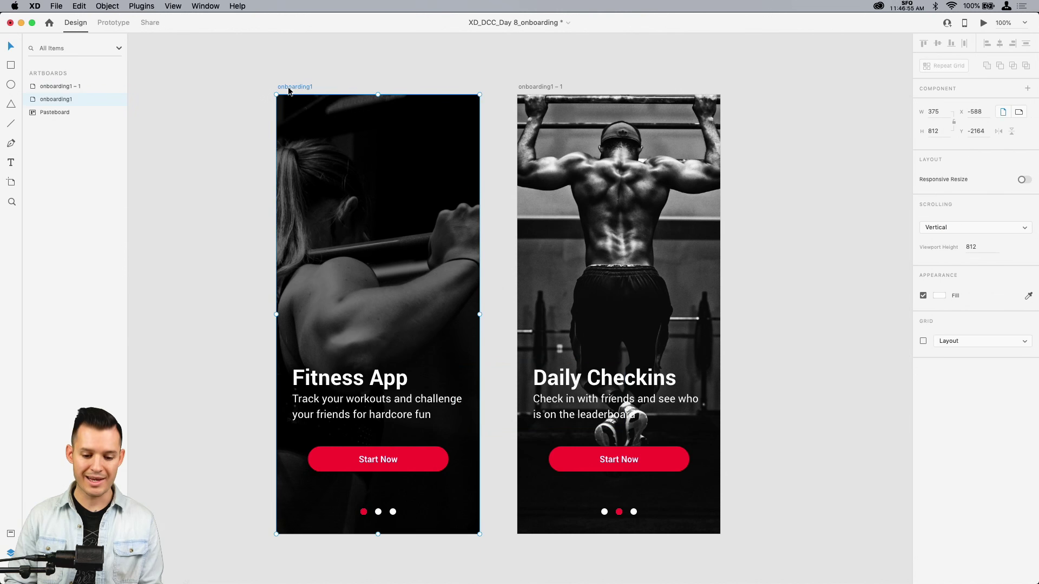
pyautogui.click(108, 22)
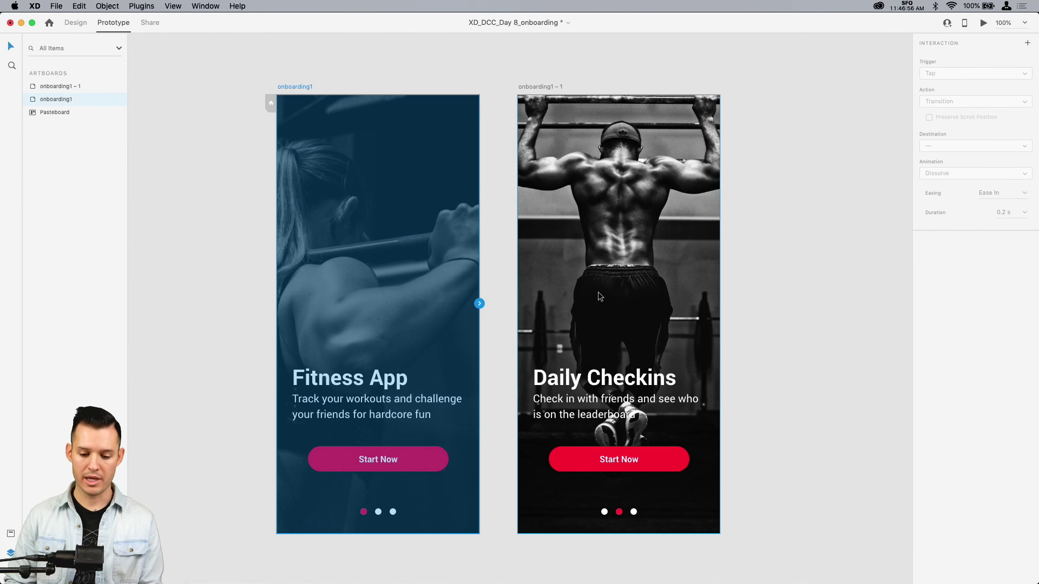
pyautogui.click(417, 464)
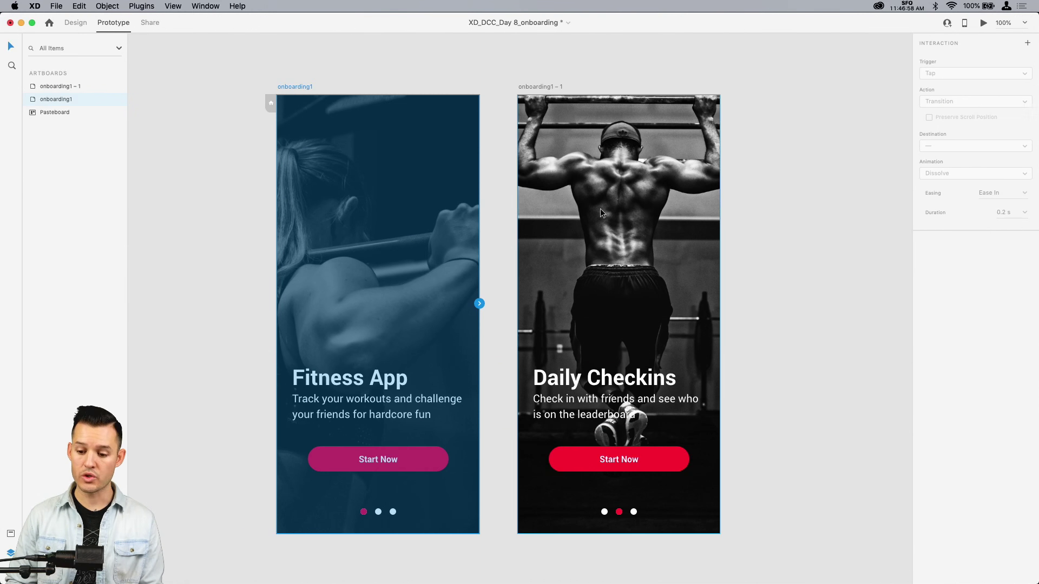
pyautogui.moveTo(479, 304); pyautogui.dragTo(562, 299)
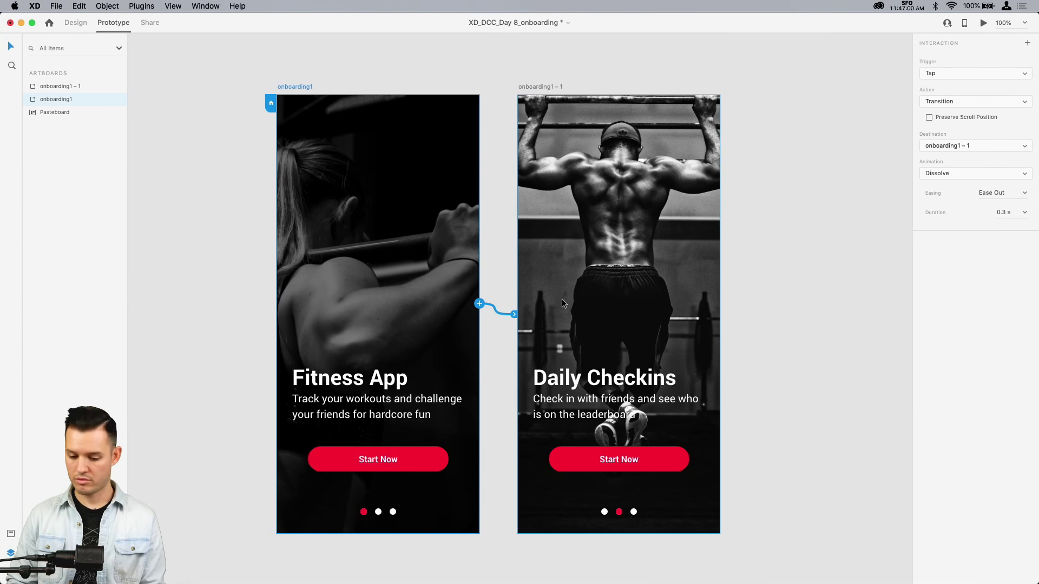
pyautogui.click(959, 71)
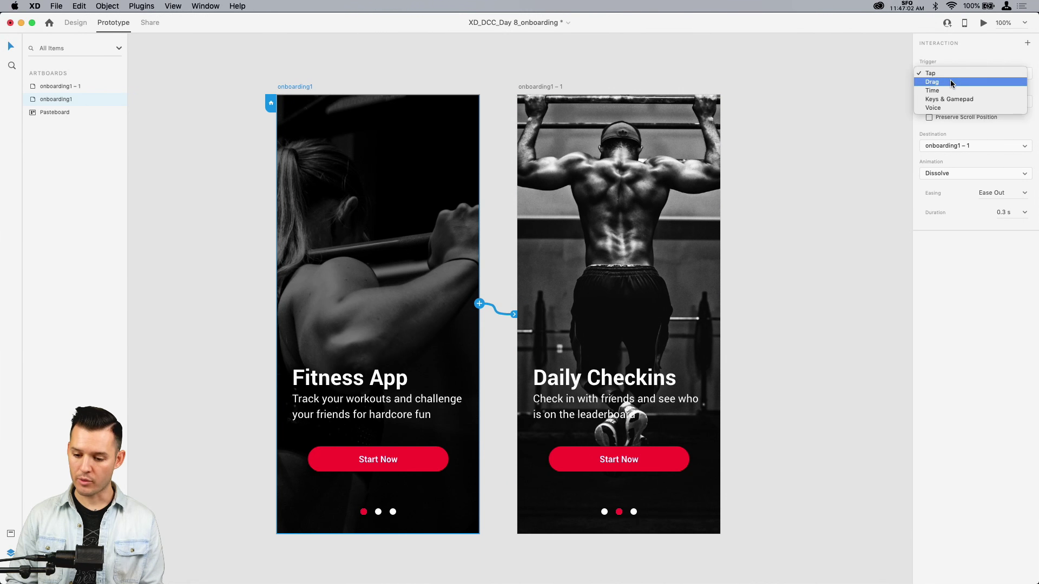
pyautogui.click(950, 79)
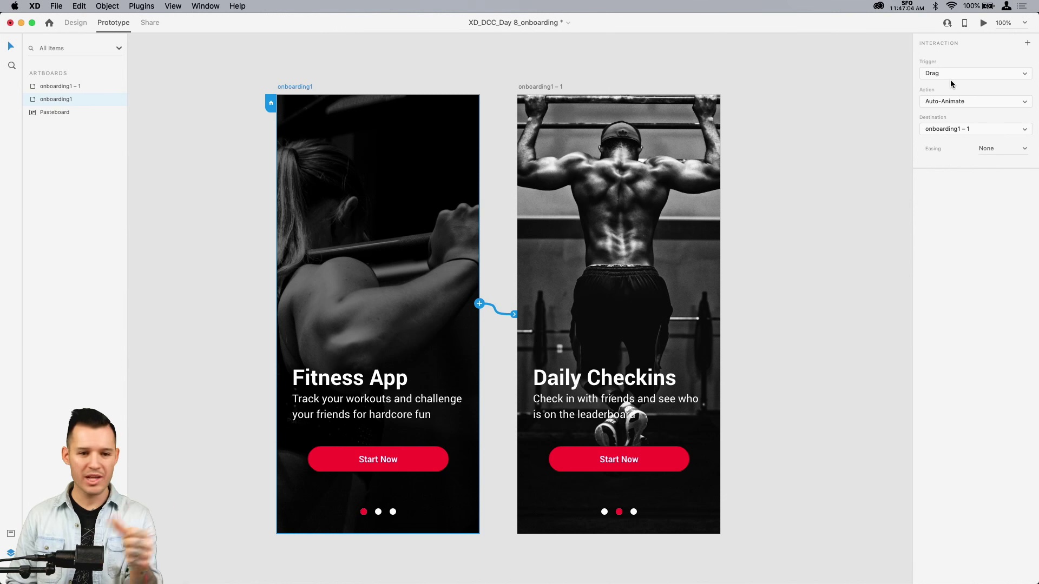
pyautogui.click(976, 129)
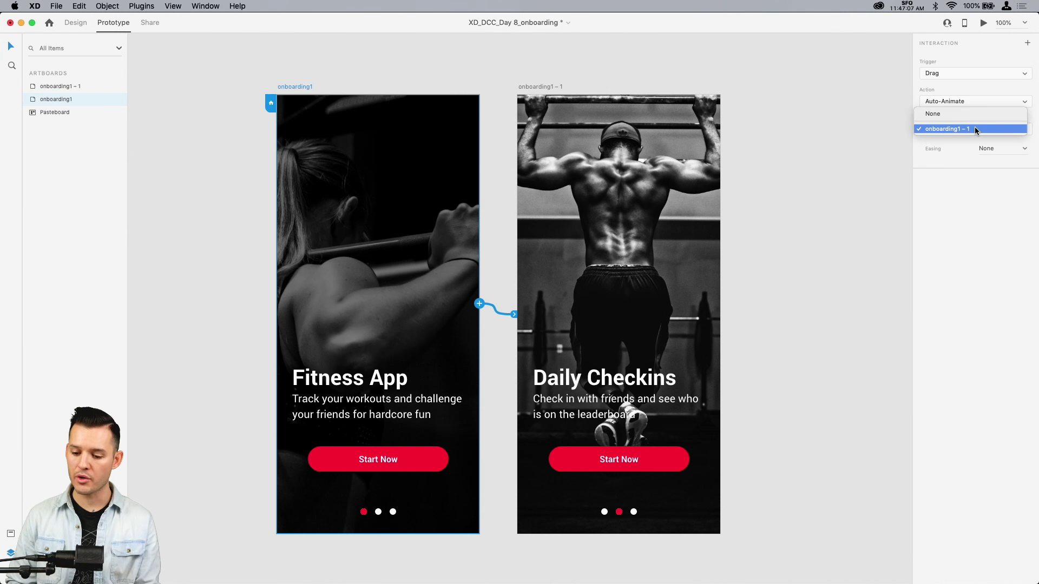
pyautogui.click(974, 131)
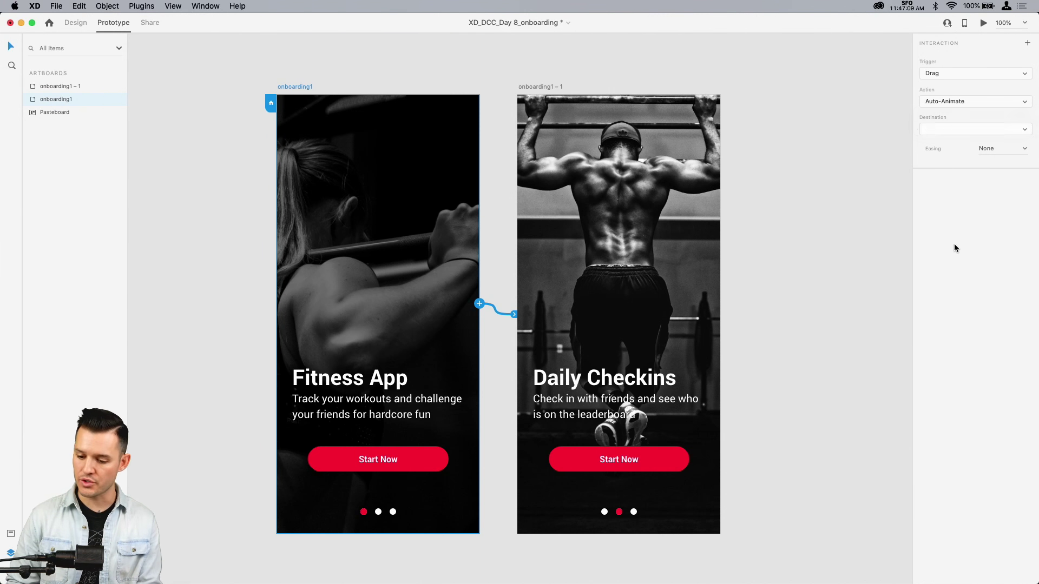
# Link the onboarding1 – 1 artboard back to onboarding1 with a Drag trigger, Auto-Animate action and Snap easing
pyautogui.click(533, 87)
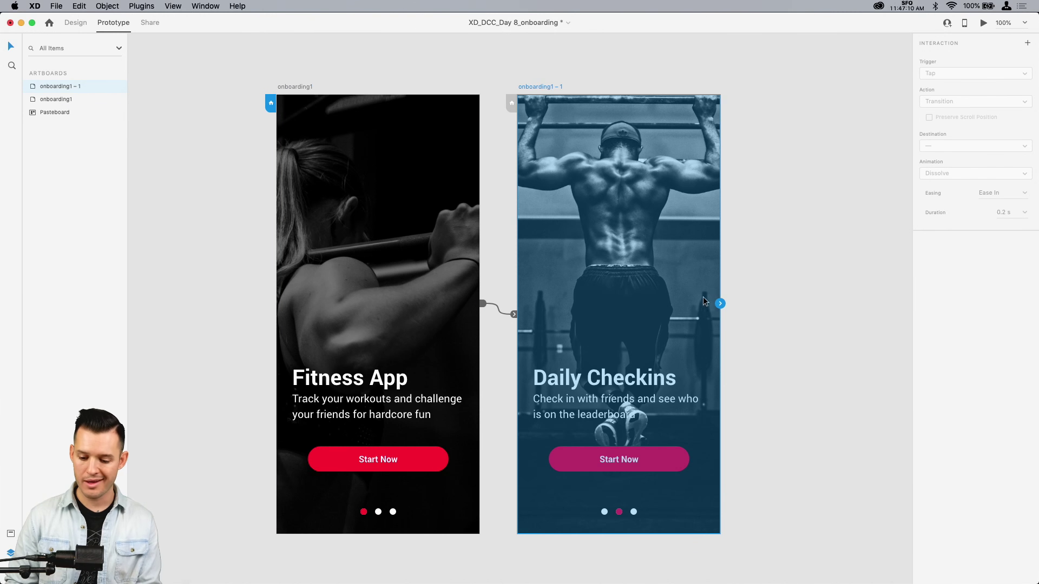
pyautogui.moveTo(719, 304); pyautogui.dragTo(391, 271)
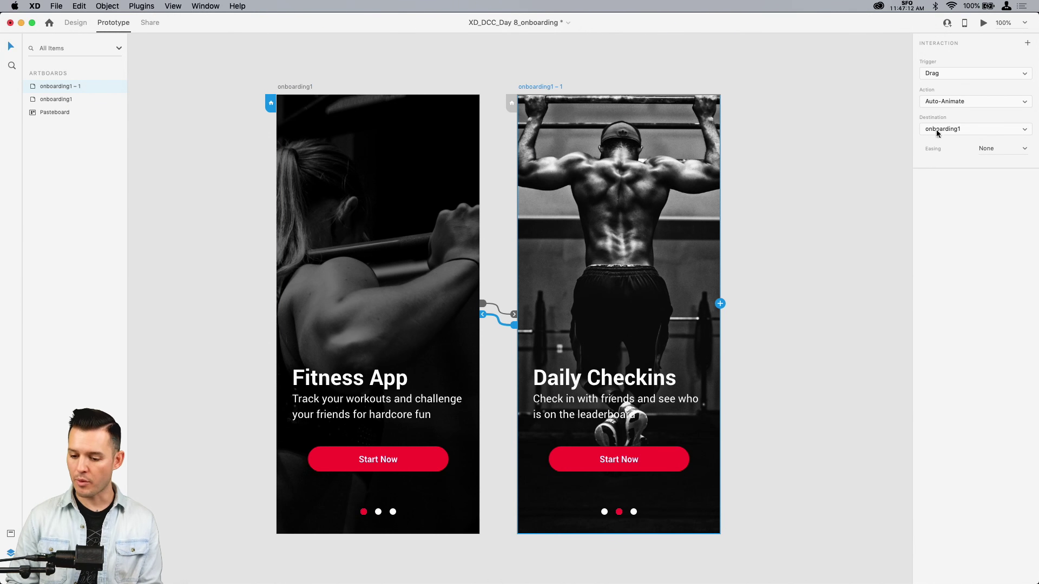
pyautogui.click(1022, 150)
pyautogui.click(988, 200)
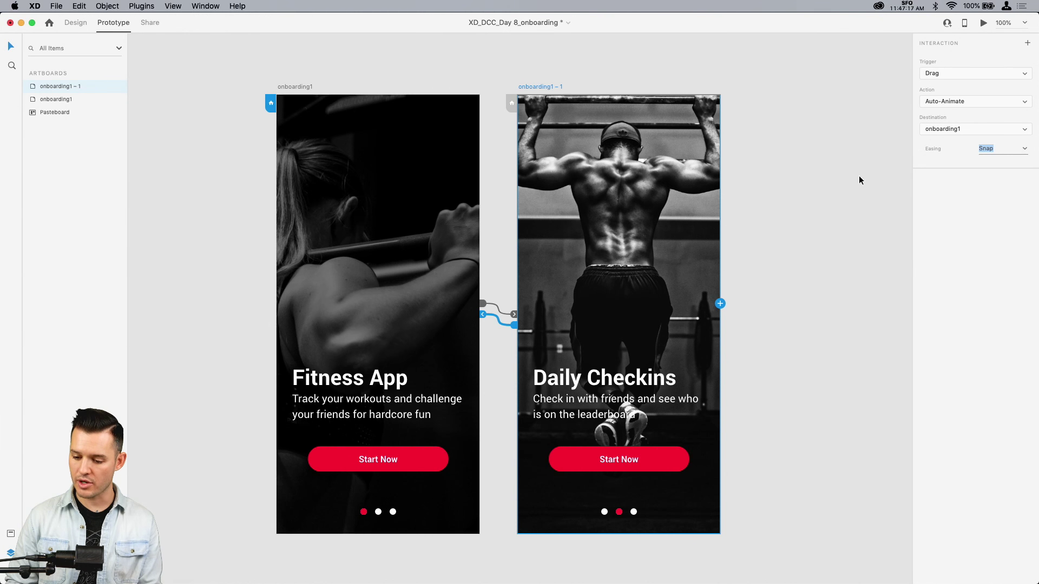
# Set the easing of the onboarding1 artboard's drag interaction to Snap
pyautogui.click(302, 86)
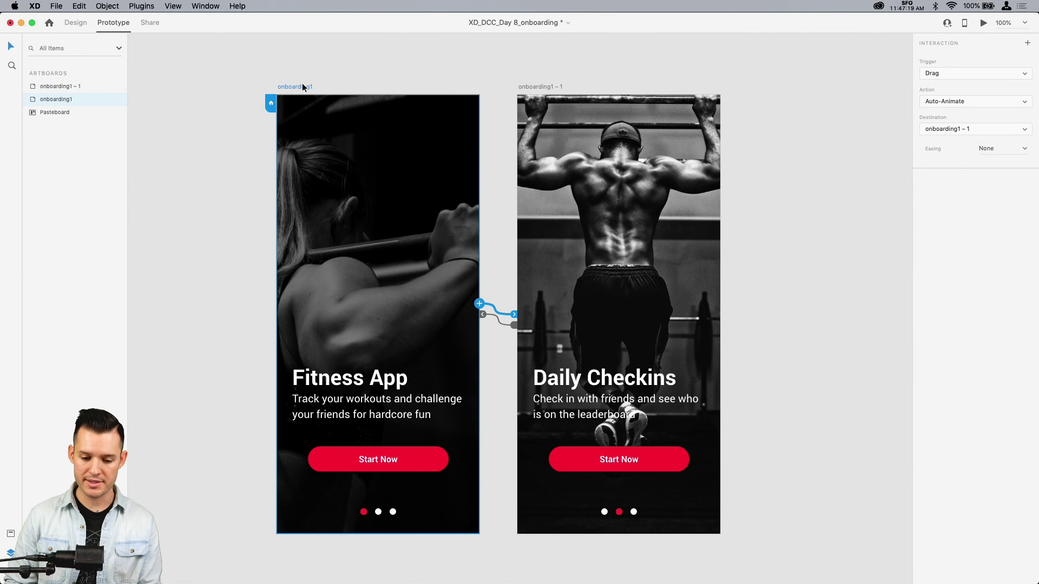
pyautogui.click(1024, 150)
pyautogui.click(987, 200)
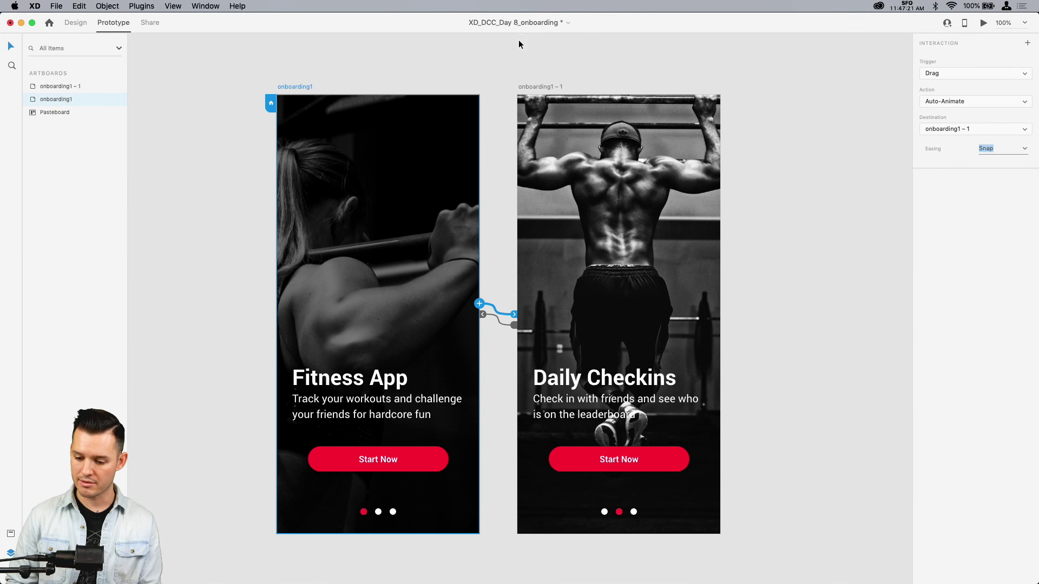
# Preview the prototype and swipe back and forth between the two onboarding screens to check the transition
pyautogui.click(984, 25)
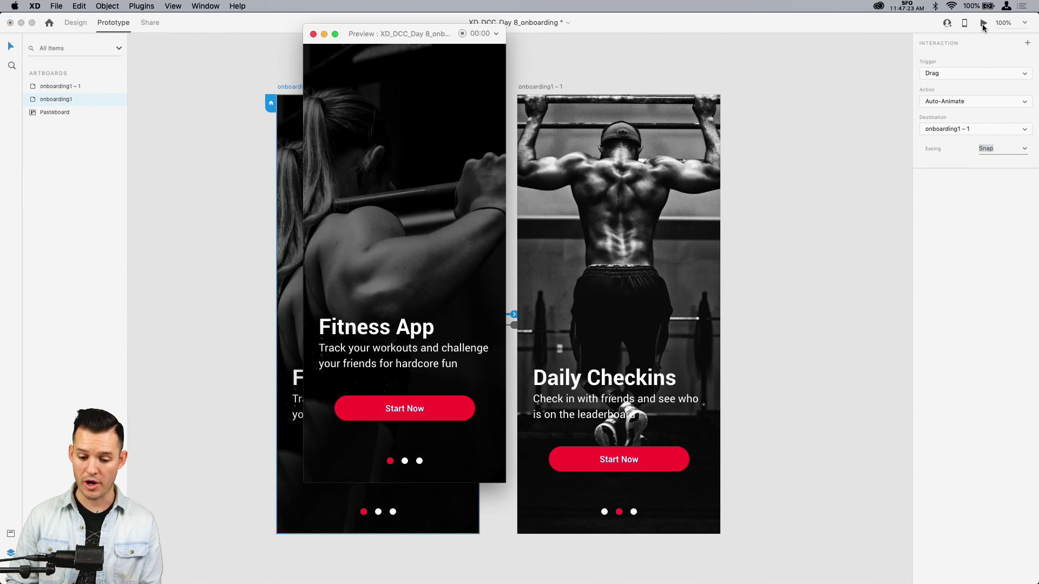
pyautogui.moveTo(475, 173); pyautogui.dragTo(306, 191)
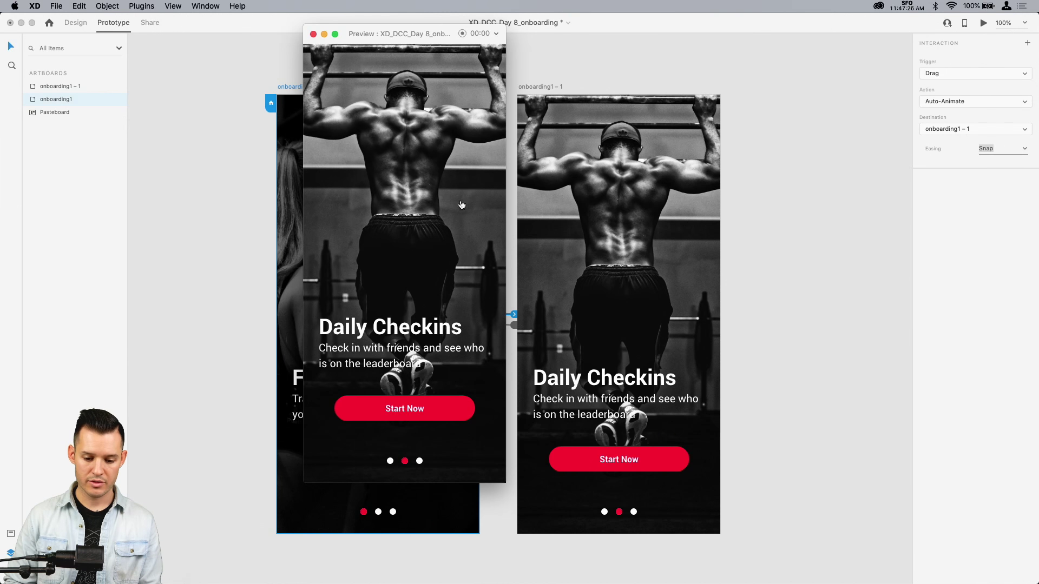
pyautogui.moveTo(461, 204); pyautogui.dragTo(266, 206)
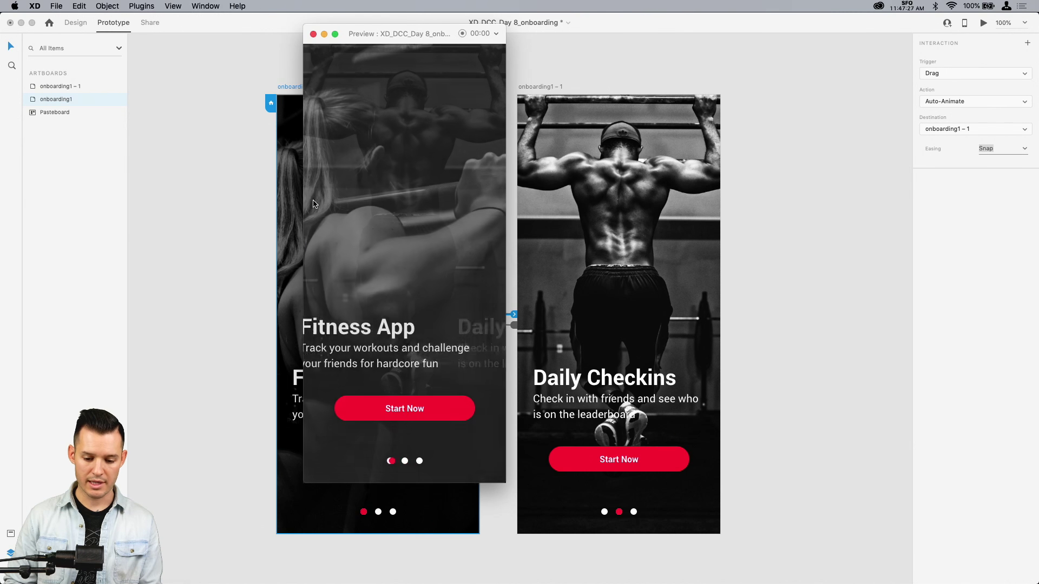
pyautogui.moveTo(473, 217); pyautogui.dragTo(261, 242)
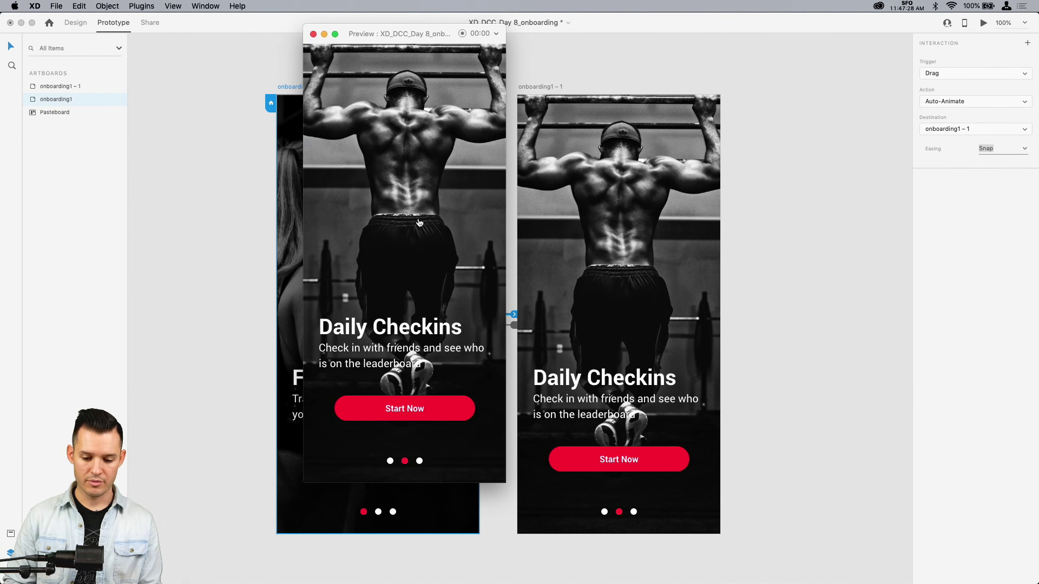
pyautogui.moveTo(418, 222); pyautogui.dragTo(197, 227)
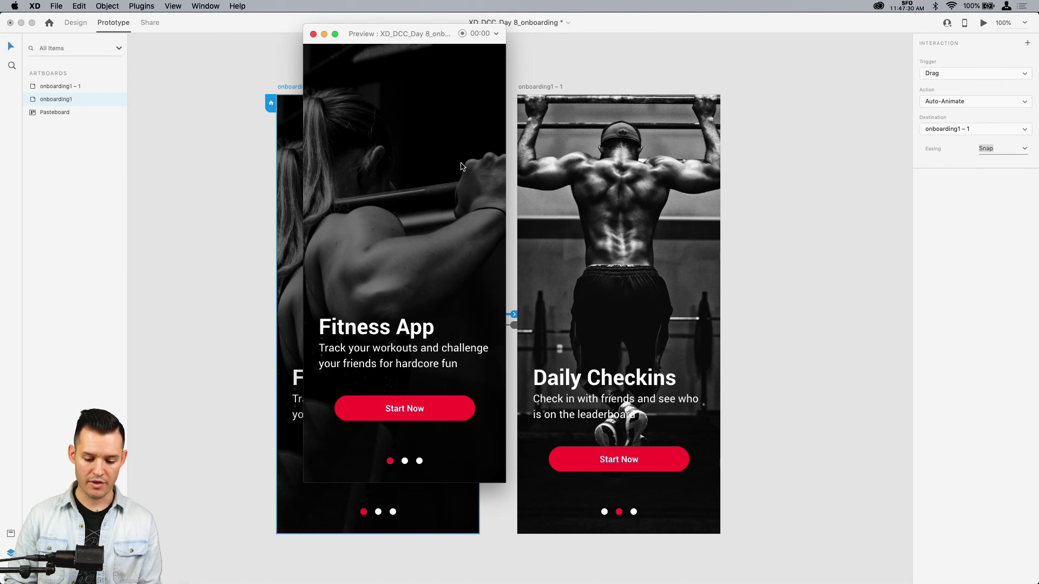
pyautogui.moveTo(461, 166); pyautogui.dragTo(351, 161)
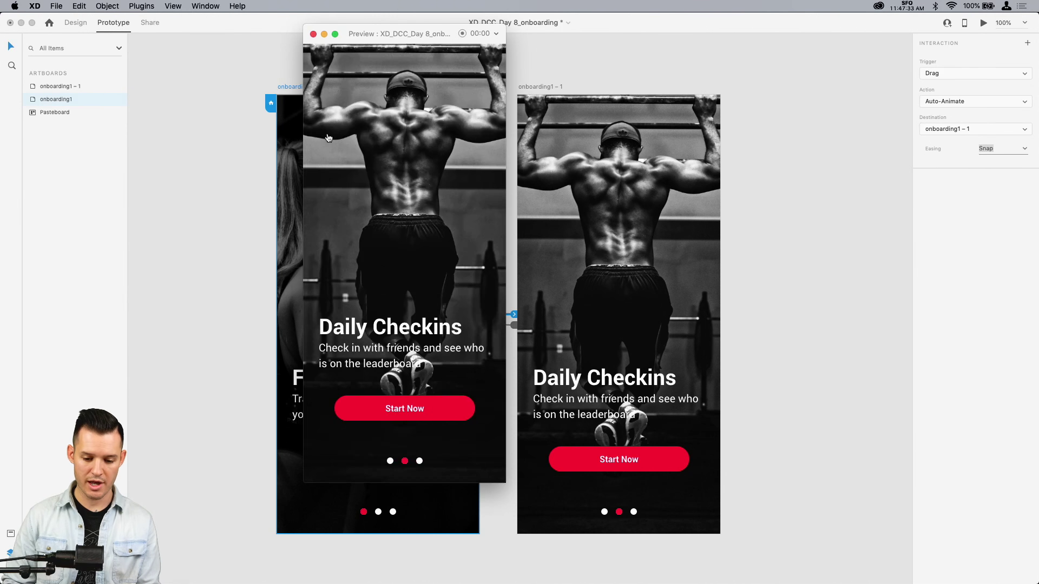
pyautogui.click(267, 47)
# Return from prototyping to design mode to work on the onboarding1 artboard
pyautogui.click(286, 87)
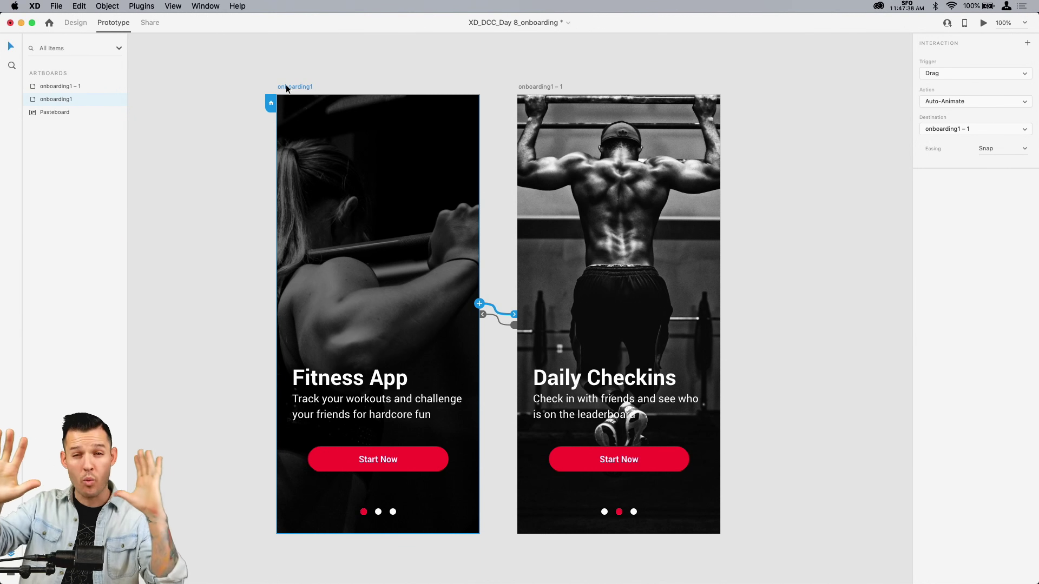
pyautogui.click(316, 180)
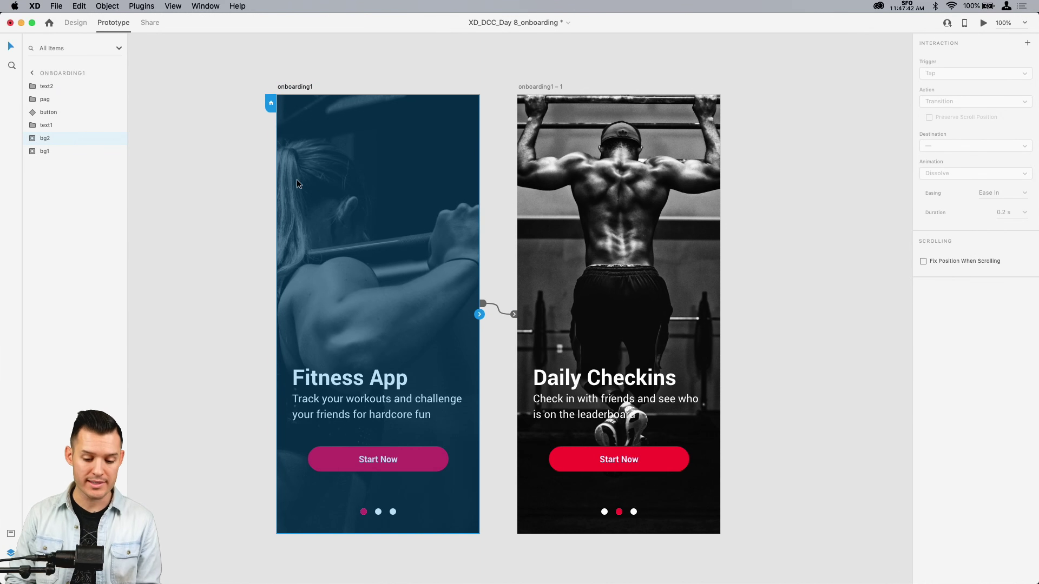
pyautogui.click(76, 24)
pyautogui.press('r')
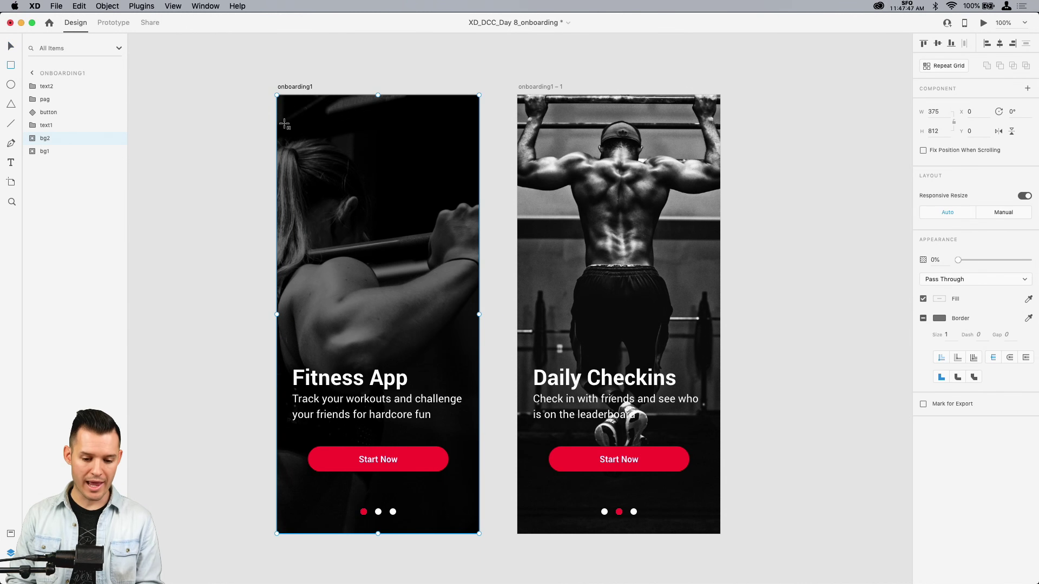
pyautogui.moveTo(282, 120); pyautogui.dragTo(326, 239)
pyautogui.press('super+z')
# Set the fill of both the onboarding1 and onboarding1 – 1 artboards to black, #000000
pyautogui.click(295, 87)
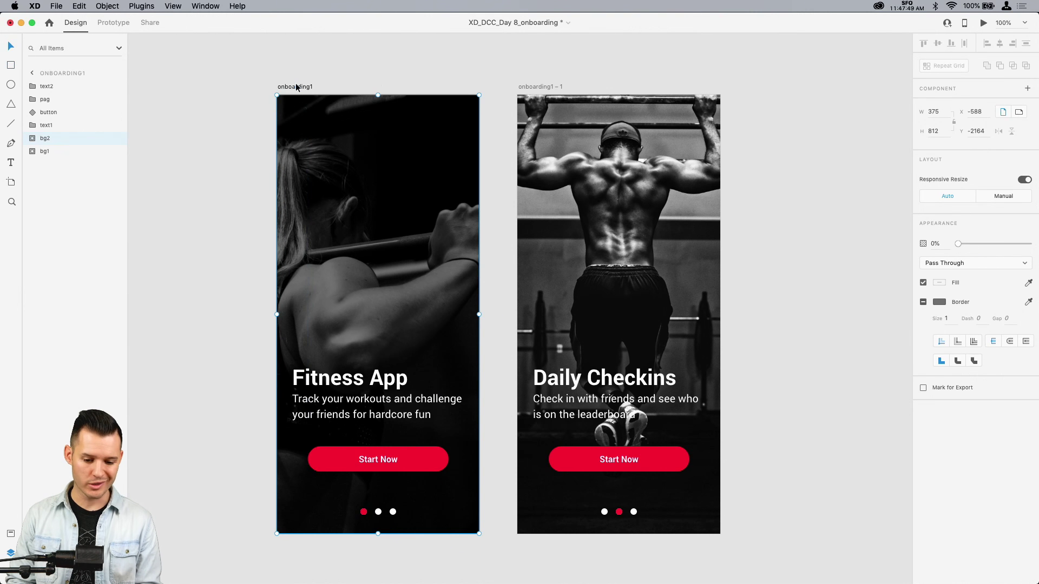
pyautogui.click(940, 295)
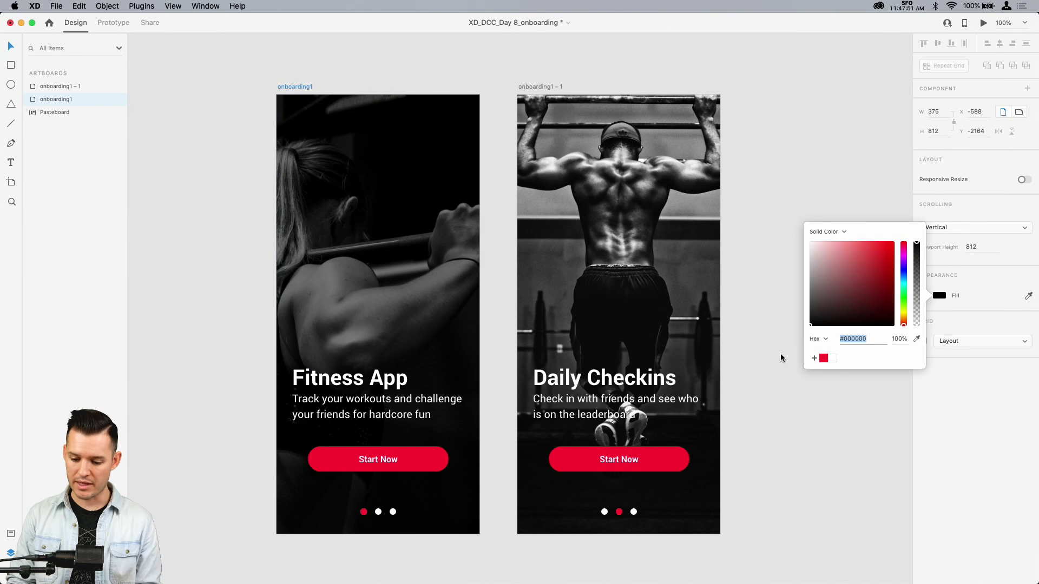
pyautogui.click(551, 93)
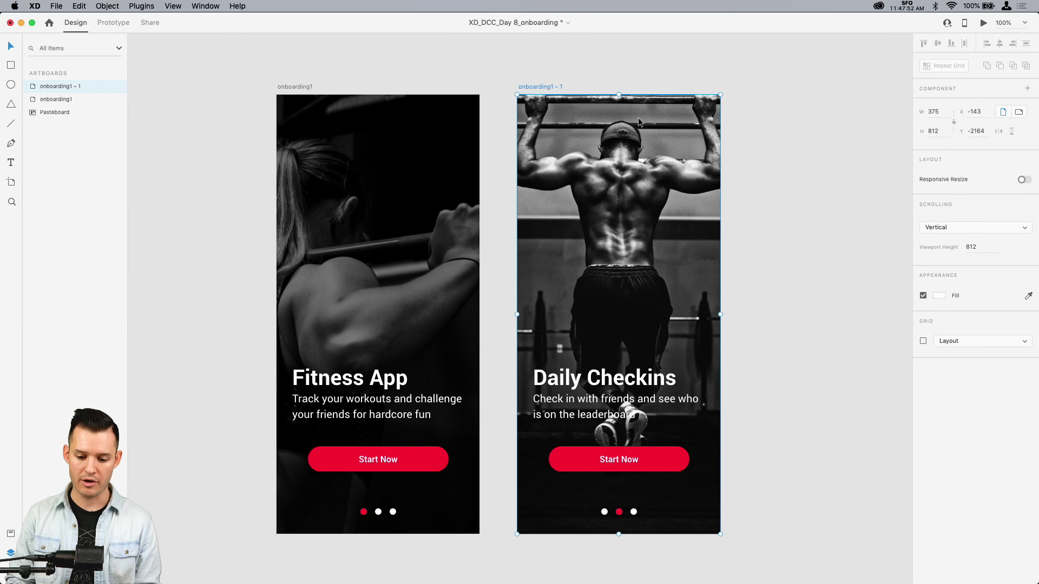
pyautogui.click(936, 300)
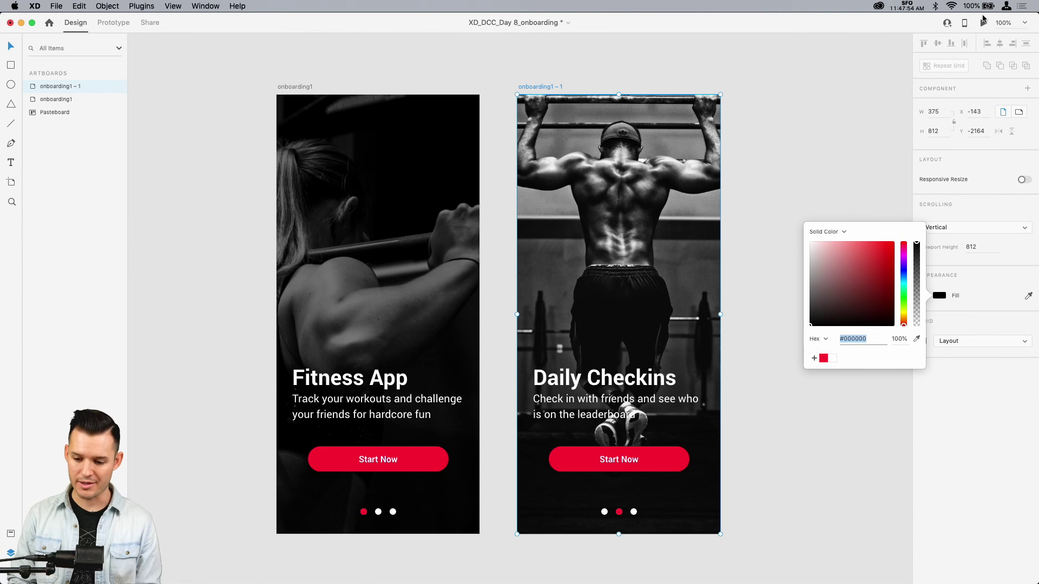
# Preview the swipe transition against the black artboard fills, then close the preview
pyautogui.click(983, 23)
pyautogui.moveTo(410, 198); pyautogui.dragTo(469, 202)
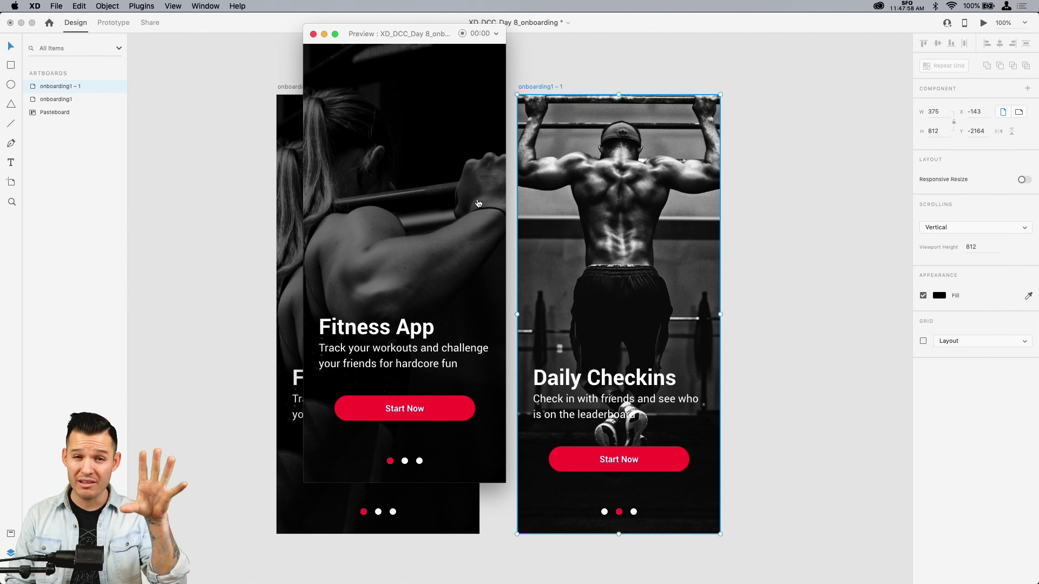
pyautogui.moveTo(479, 203); pyautogui.dragTo(454, 202)
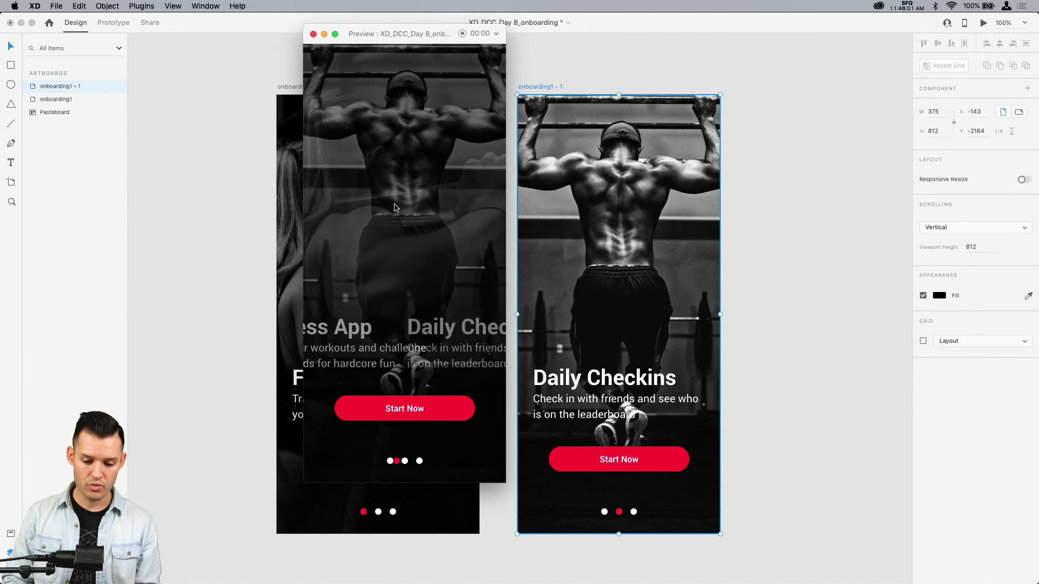
pyautogui.click(314, 34)
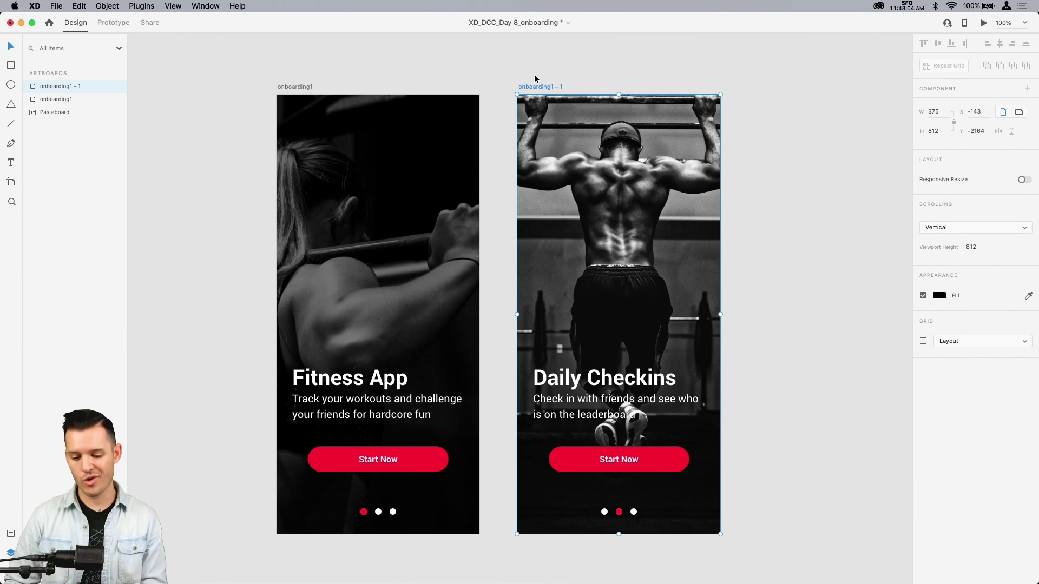
# Duplicate the onboarding1 – 1 artboard and place the copy beside it at X 302
pyautogui.moveTo(534, 74); pyautogui.dragTo(407, 69)
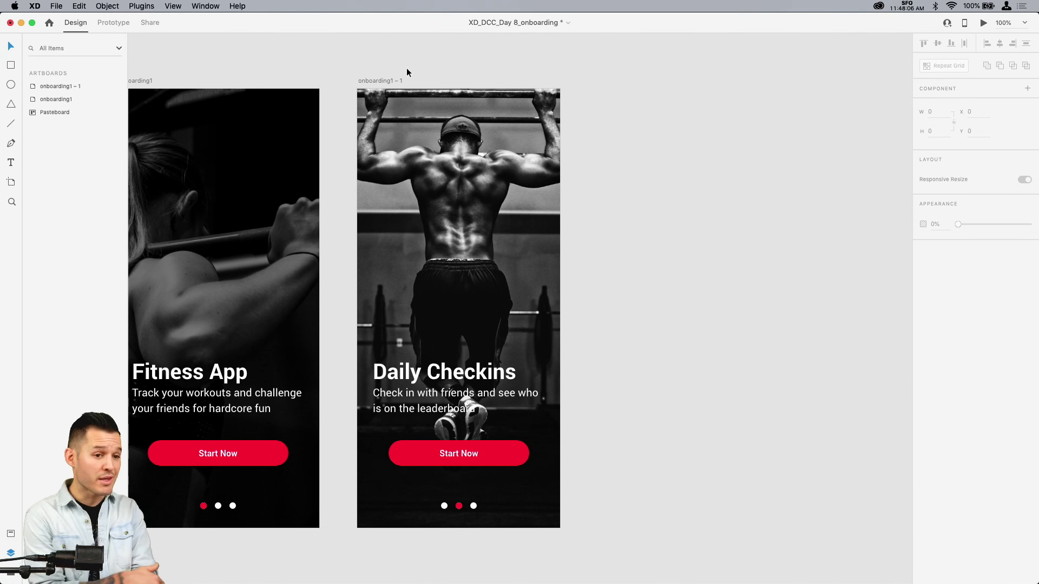
pyautogui.moveTo(385, 81); pyautogui.dragTo(628, 82)
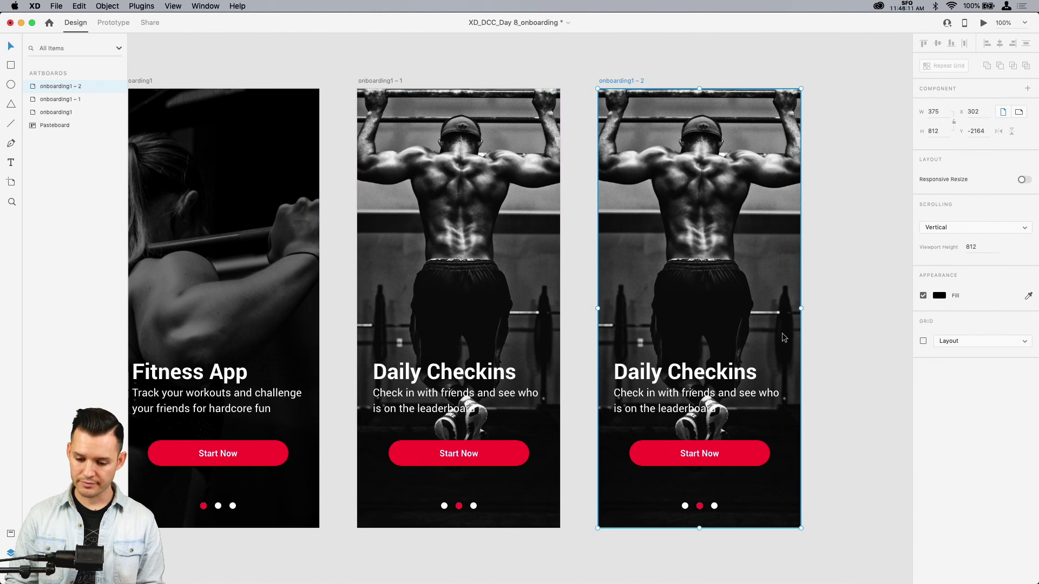
pyautogui.scroll(-2, 781, 337)
pyautogui.hscroll(4, 781, 337)
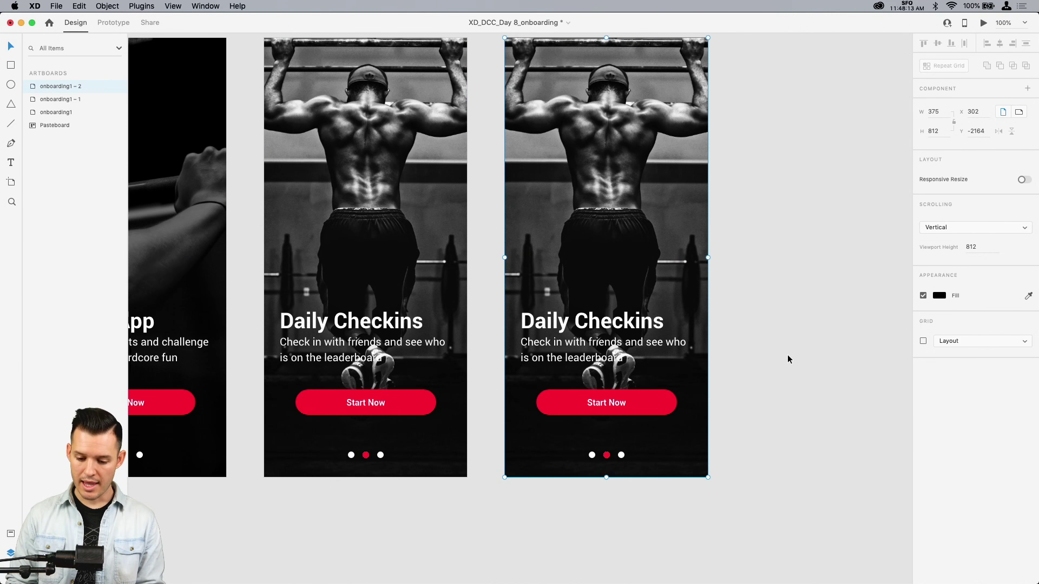
# Duplicate the text2 group in the onboarding1 – 2 artboard, rename the copy text3, and place it directly above text2 in the layer order
pyautogui.click(612, 343)
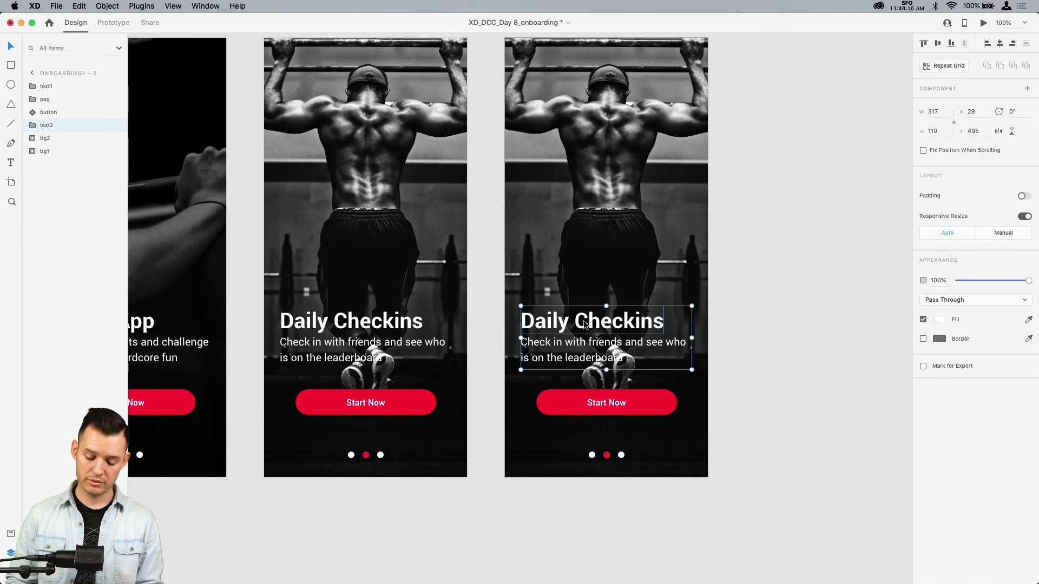
pyautogui.press('super+d')
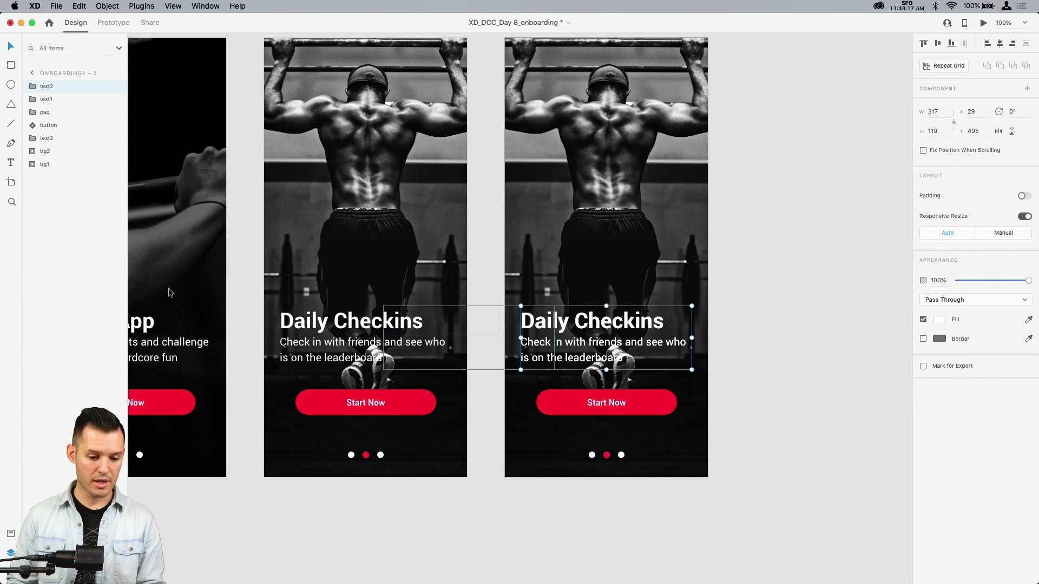
pyautogui.doubleClick(52, 87)
pyautogui.press('Return')
pyautogui.moveTo(71, 87); pyautogui.dragTo(61, 133)
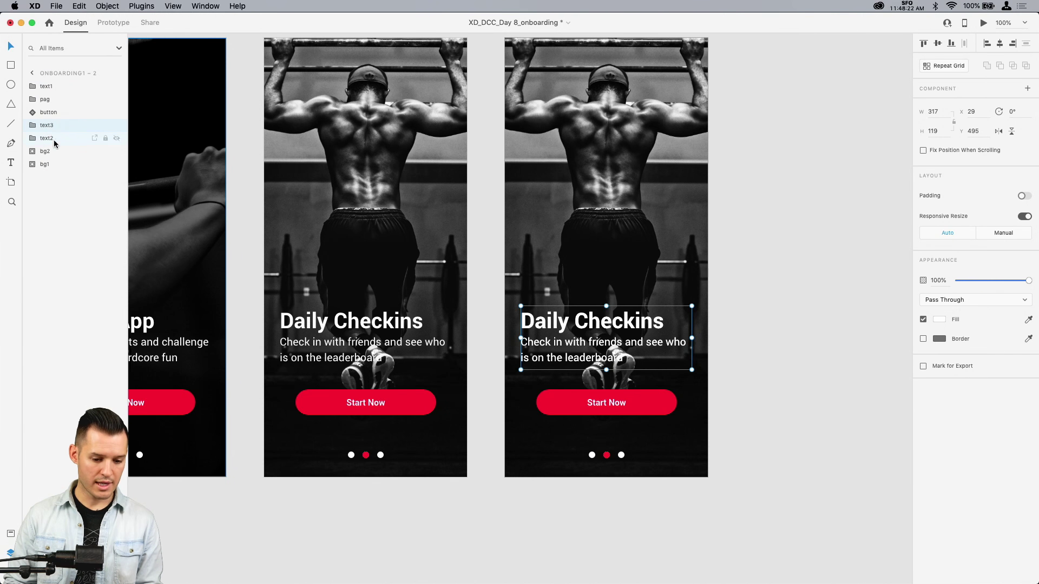
# Delete the text1 group and the bg1 mask from the onboarding1 – 2 artboard
pyautogui.click(58, 88)
pyautogui.press('Delete')
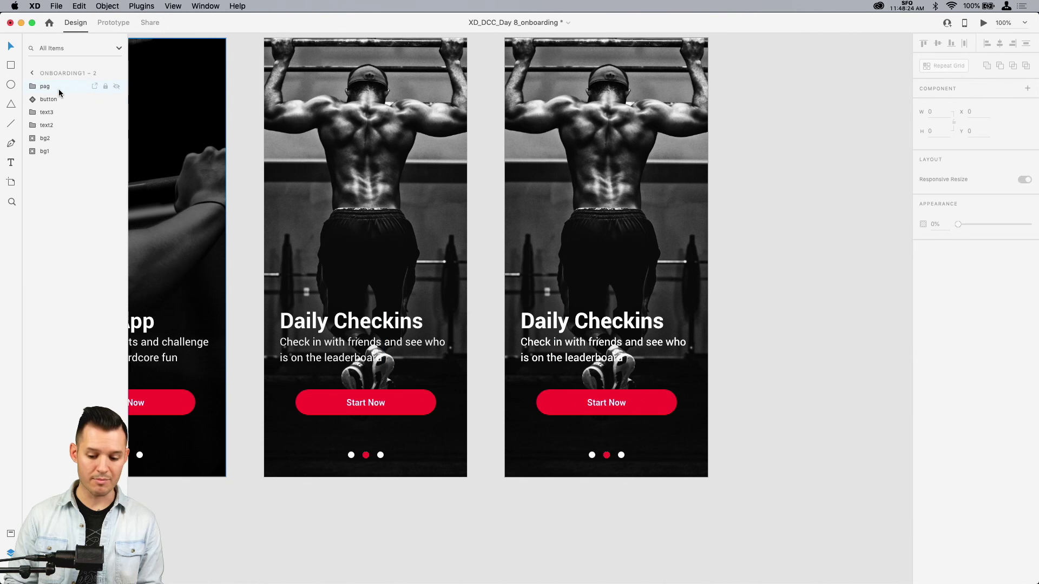
pyautogui.click(51, 151)
pyautogui.press('Delete')
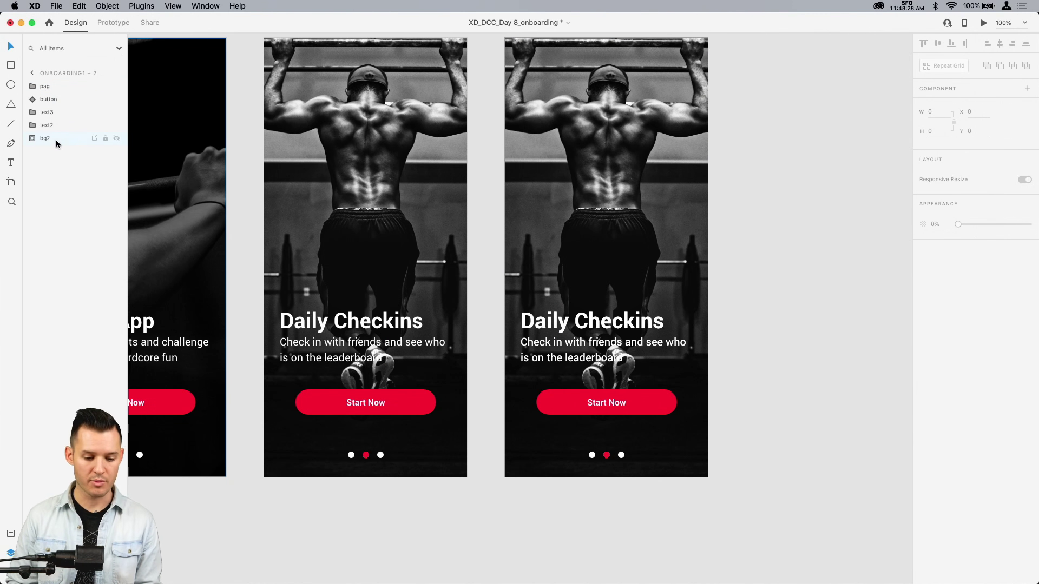
# Change the heading inside the text3 group of onboarding1 – 2 to "Measure Success"
pyautogui.click(56, 112)
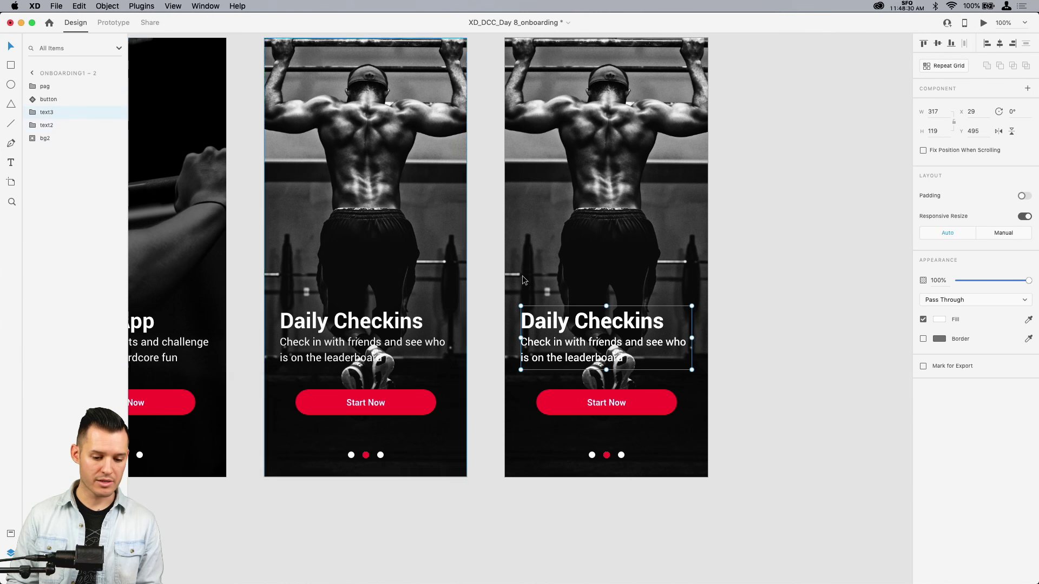
pyautogui.doubleClick(557, 314)
pyautogui.doubleClick(558, 316)
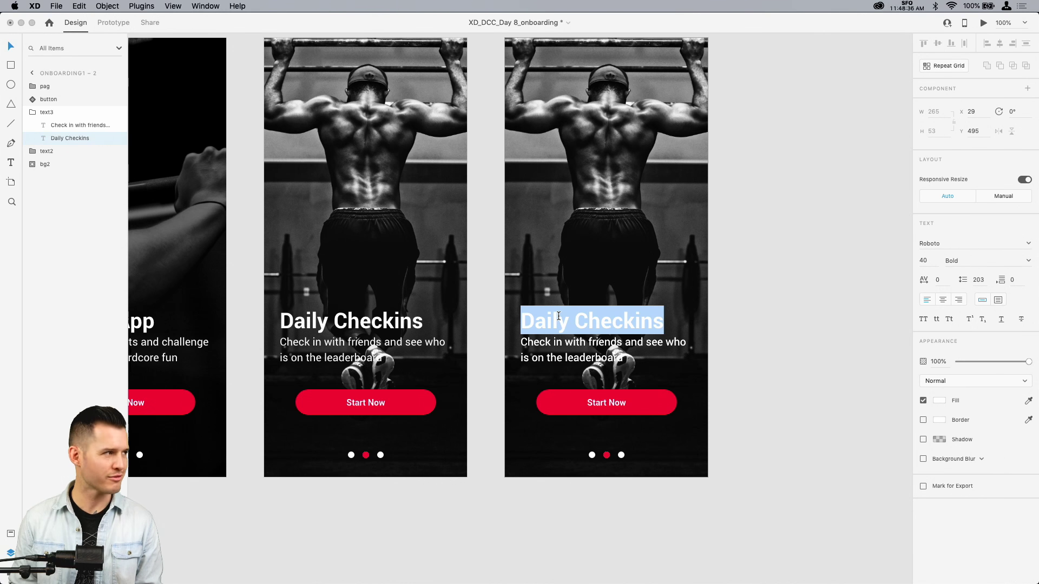
pyautogui.write('Measure S')
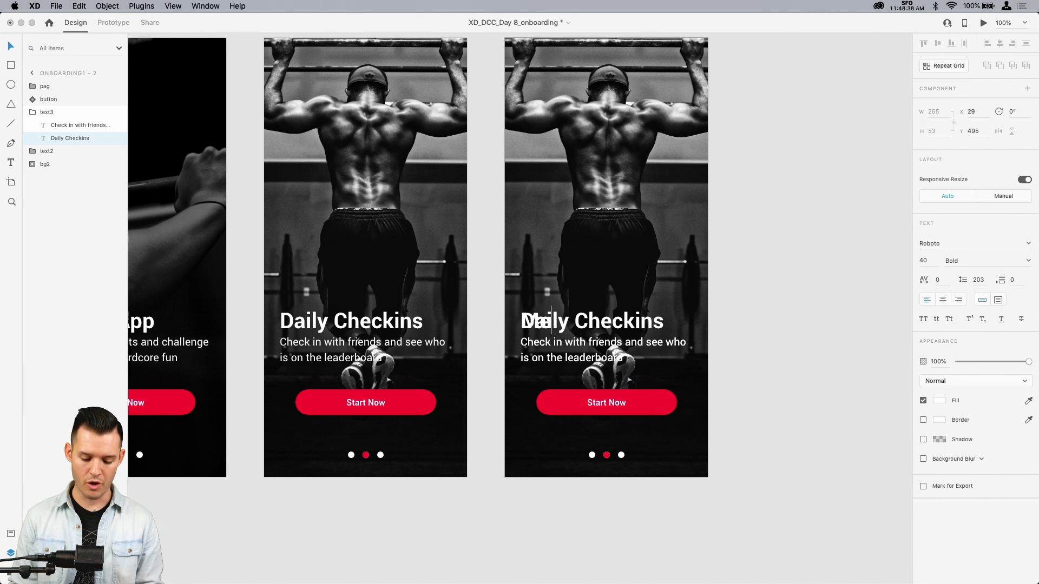
pyautogui.write('uccess')
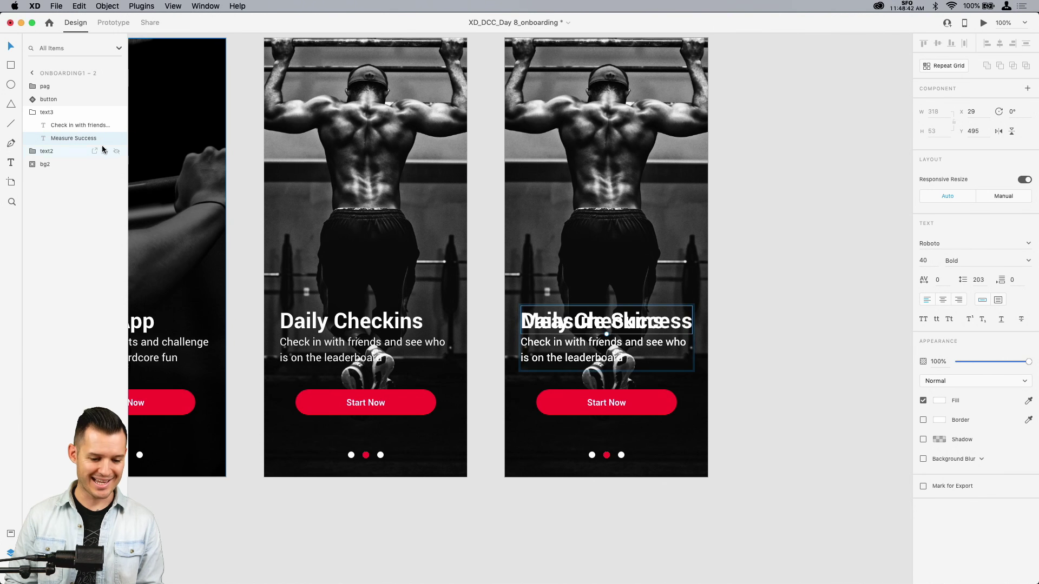
# Shift the text2 group in onboarding1 – 2 horizontally to X -231 and set its opacity to 0%
pyautogui.click(75, 152)
pyautogui.moveTo(659, 354); pyautogui.dragTo(517, 353)
pyautogui.press('super+z')
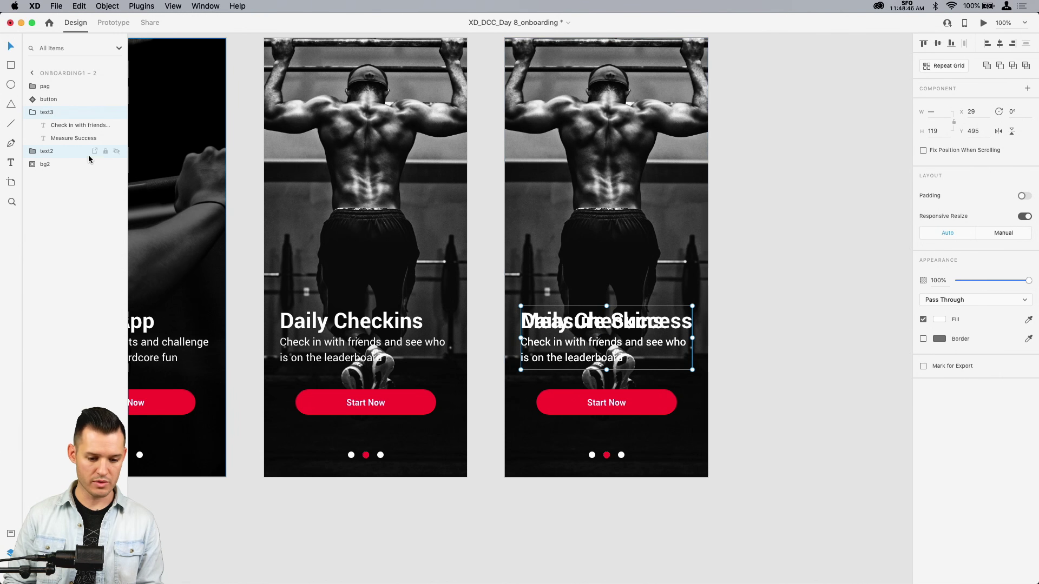
pyautogui.click(68, 163)
pyautogui.click(65, 153)
pyautogui.hotkey('shift', 'Left')
pyautogui.hotkey('shift', 'Left')
pyautogui.hotkey('shift', 'Left')
pyautogui.hotkey('shift', 'Left')
pyautogui.hotkey('shift', 'Left')
pyautogui.hotkey('shift', 'Left')
pyautogui.hotkey('shift', 'Left')
pyautogui.hotkey('shift', 'Left')
pyautogui.hotkey('shift', 'Left')
pyautogui.hotkey('shift', 'Left')
pyautogui.hotkey('shift', 'Left')
pyautogui.hotkey('shift', 'Left')
pyautogui.hotkey('shift', 'Left')
pyautogui.hotkey('shift', 'Left')
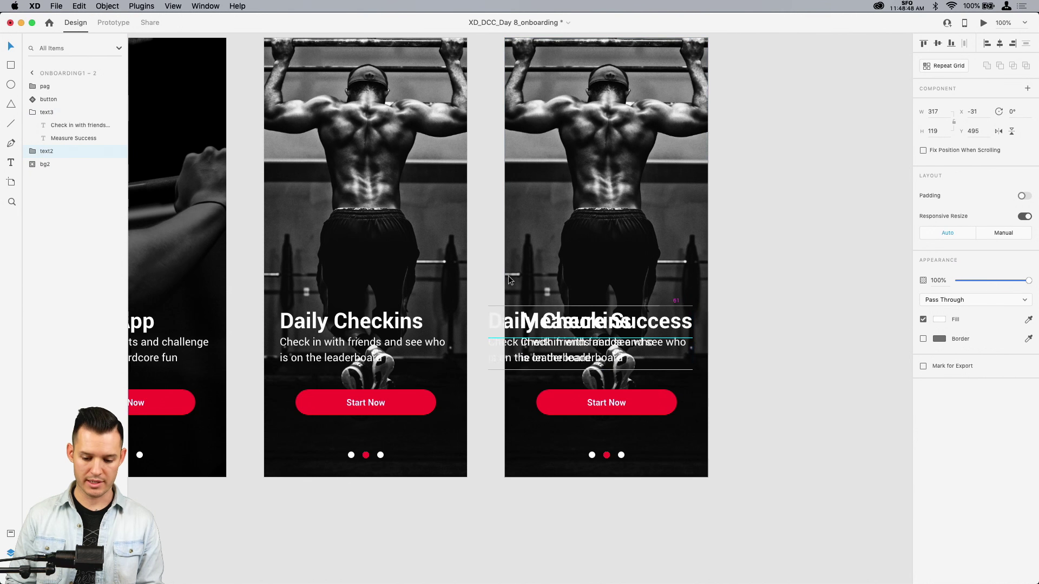
pyautogui.hotkey('shift', 'Left')
pyautogui.hotkey('shift', 'Left')
pyautogui.hotkey('shift', 'Left')
pyautogui.hotkey('shift', 'Left')
pyautogui.hotkey('shift', 'Left')
pyautogui.hotkey('shift', 'Left')
pyautogui.hotkey('shift', 'Left')
pyautogui.hotkey('shift', 'Left')
pyautogui.hotkey('shift', 'Left')
pyautogui.hotkey('shift', 'Left')
pyautogui.hotkey('shift', 'Left')
pyautogui.hotkey('shift', 'Left')
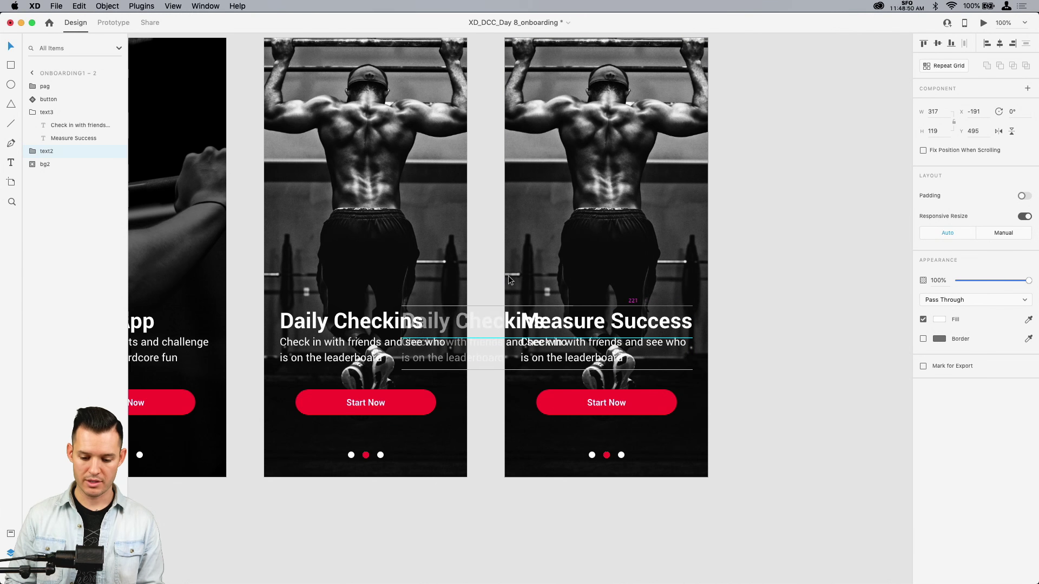
pyautogui.moveTo(1028, 280); pyautogui.dragTo(958, 280)
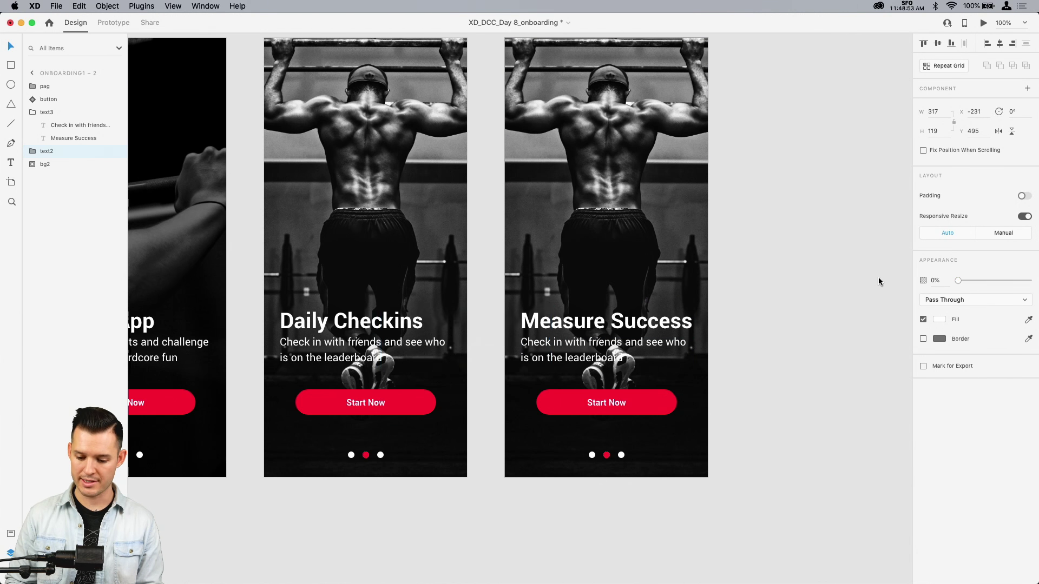
pyautogui.click(772, 325)
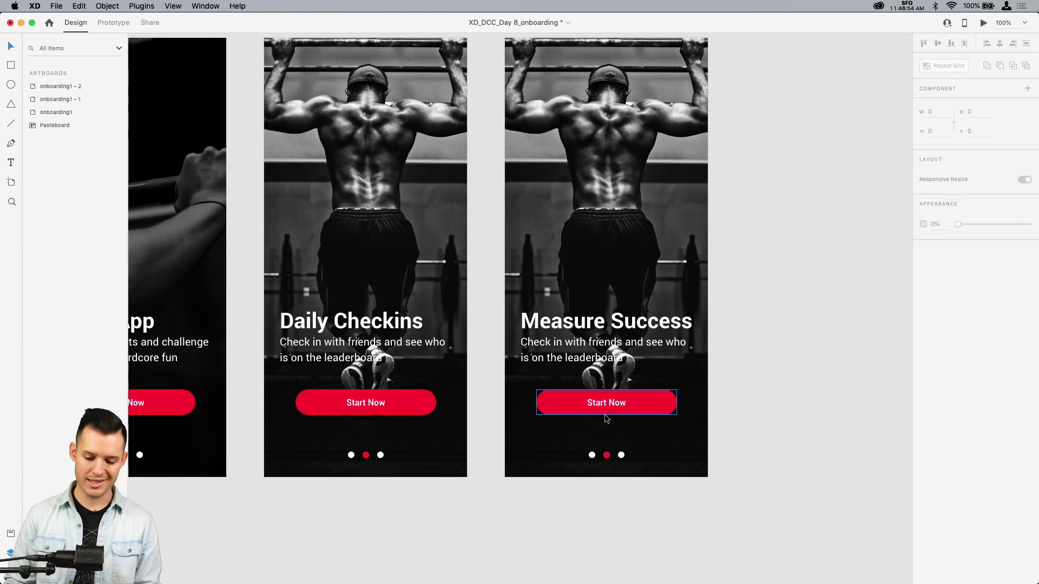
# Move the red active pagination dot in onboarding1 – 2 onto the third dot, at X 209
pyautogui.doubleClick(607, 455)
pyautogui.moveTo(606, 455); pyautogui.dragTo(621, 455)
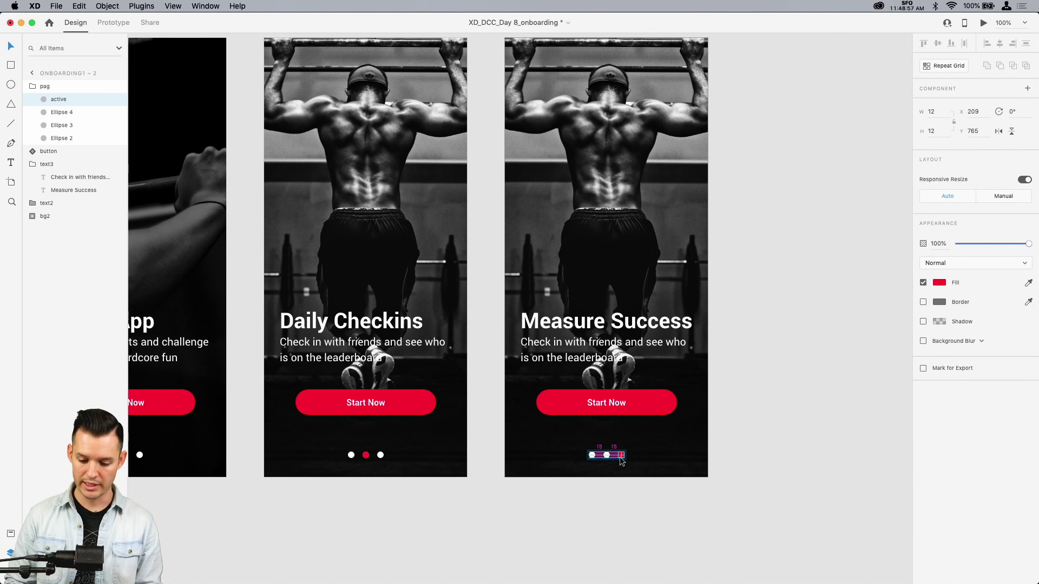
pyautogui.click(726, 412)
# Place the daniel-apodaca photo from the assets folder in Finder inside the bg2 mask of onboarding1 – 2
pyautogui.doubleClick(652, 104)
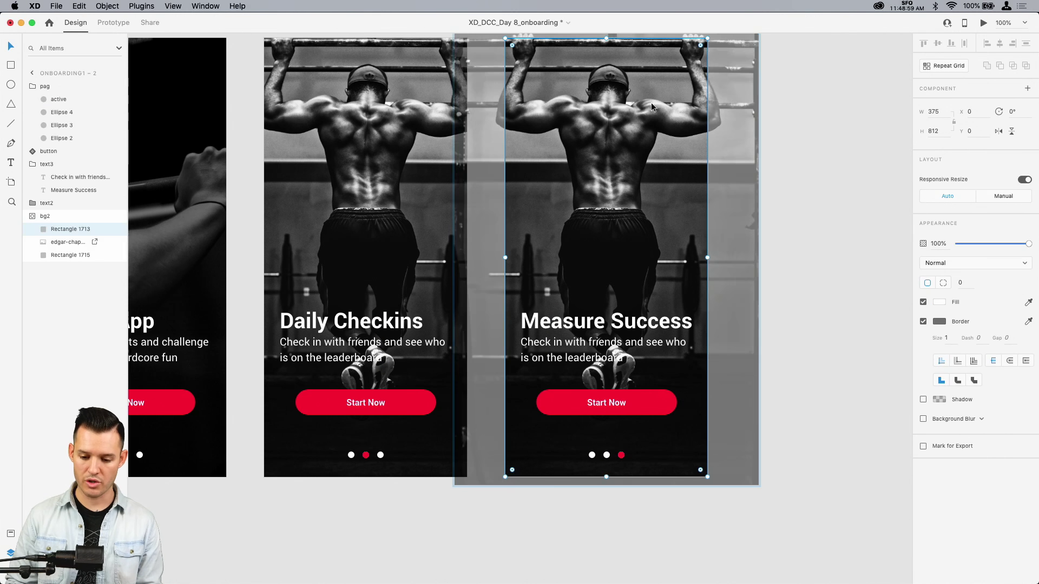
pyautogui.press('super+Tab')
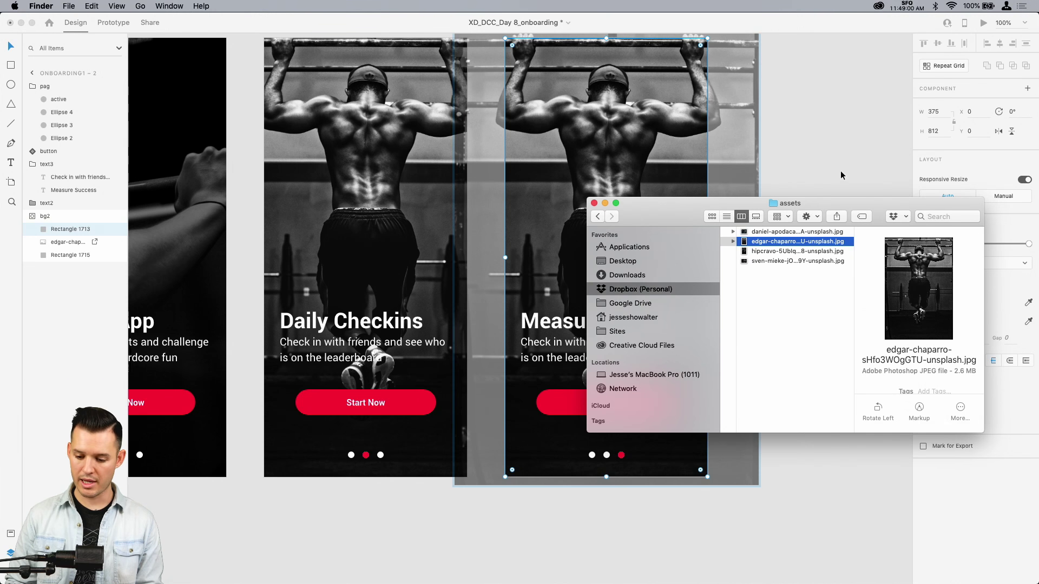
pyautogui.click(809, 251)
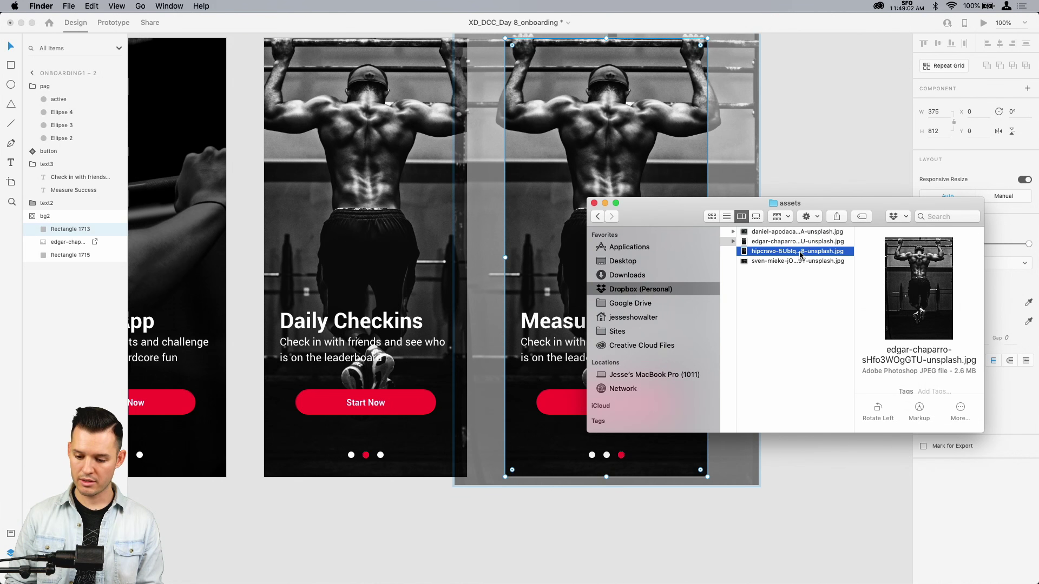
pyautogui.click(807, 234)
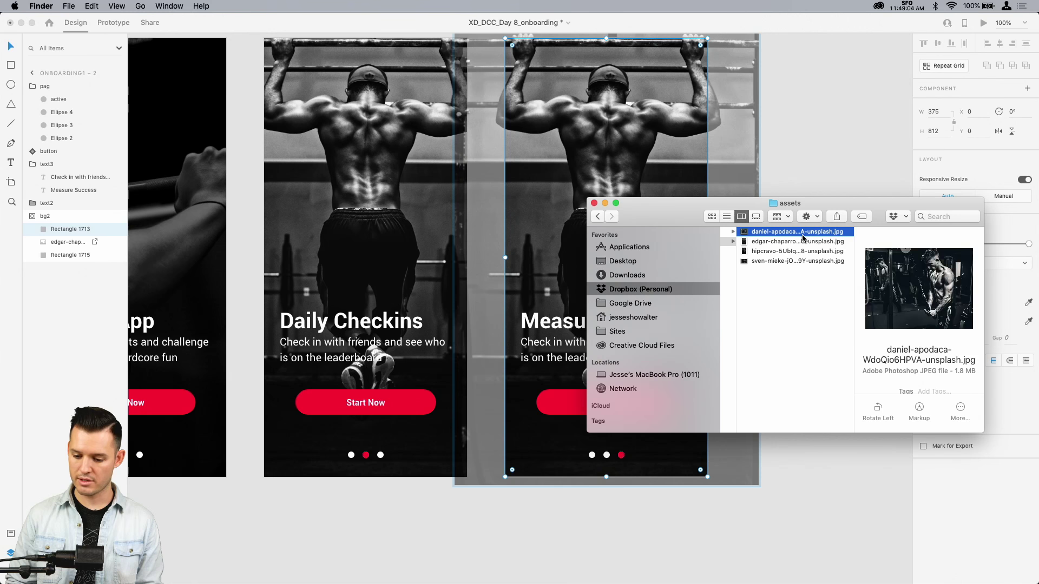
pyautogui.moveTo(800, 236); pyautogui.dragTo(848, 156)
pyautogui.press('super+minus')
pyautogui.press('super+minus')
pyautogui.press('super+minus')
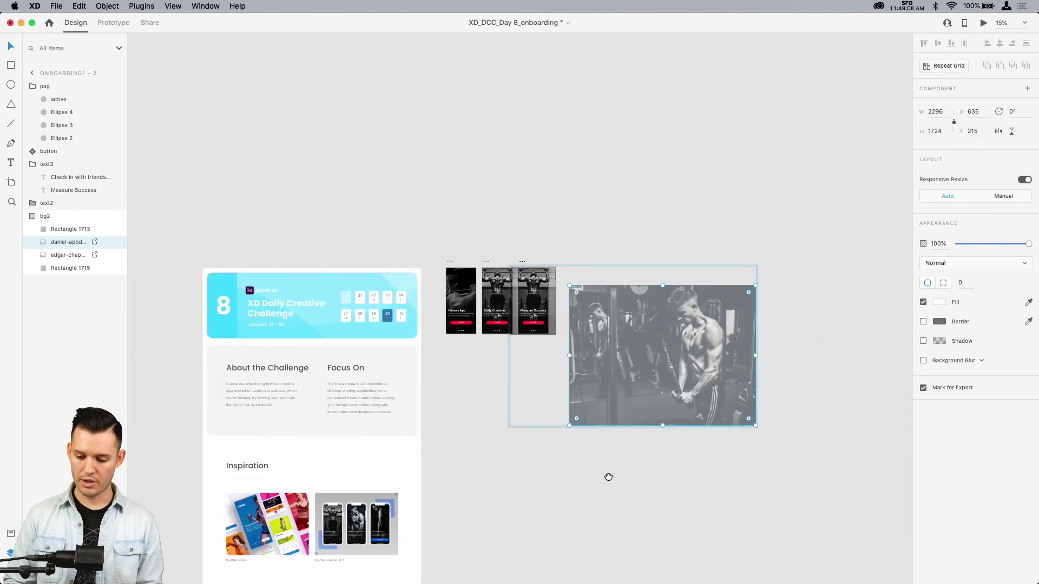
# Scale the daniel-apodaca photo to about 1389 × 1043 over onboarding1 – 2 and remove the edgar-chaparro photo from its bg2 mask
pyautogui.moveTo(698, 325); pyautogui.dragTo(631, 274)
pyautogui.press('Delete')
pyautogui.press('z')
pyautogui.moveTo(544, 156); pyautogui.dragTo(433, 249)
pyautogui.click(454, 175)
pyautogui.press('v')
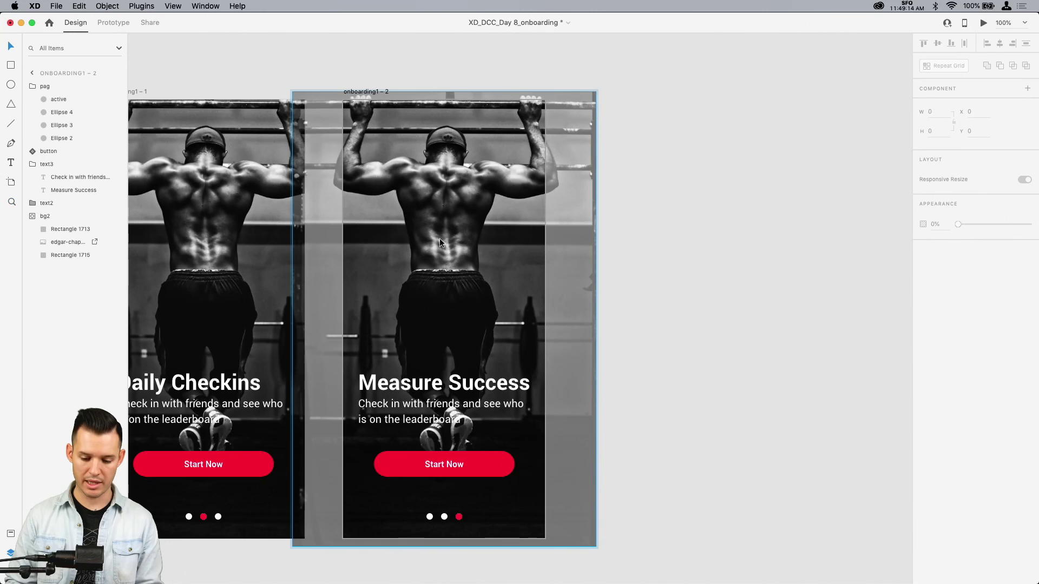
pyautogui.click(439, 238)
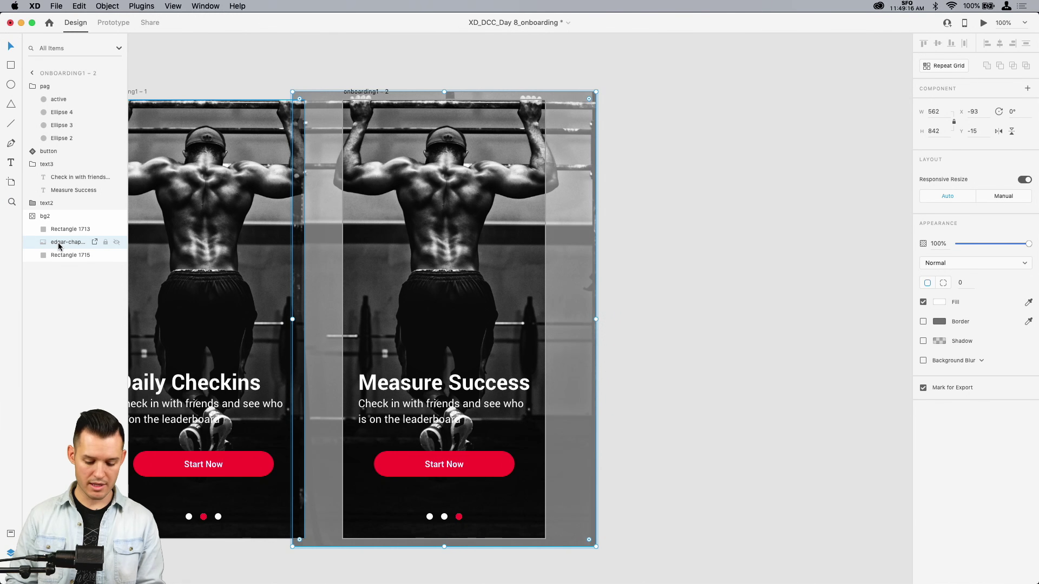
pyautogui.press('super+z')
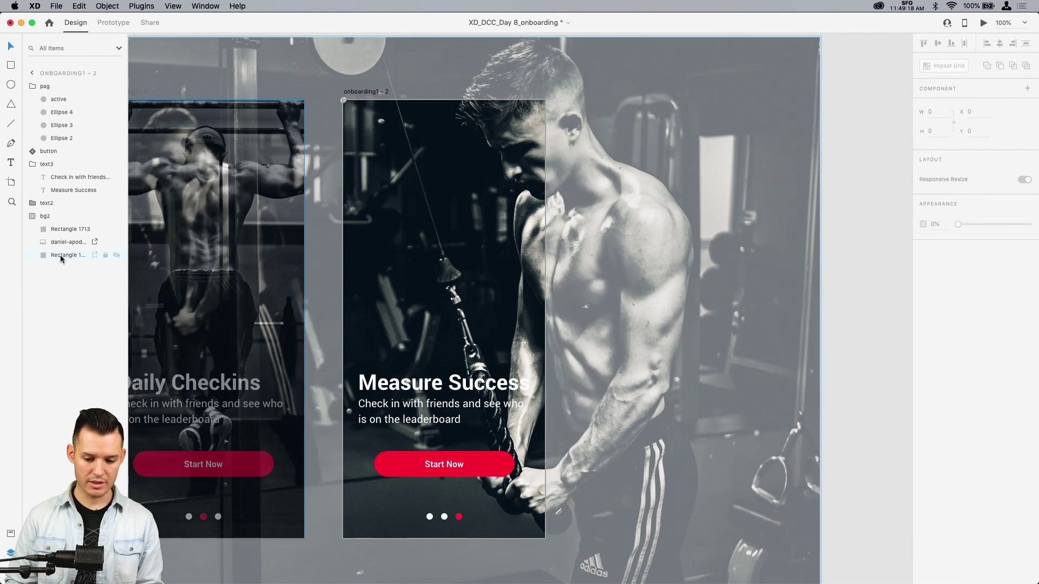
# Scale the daniel-apodaca photo to about 1235 × 927 and position it so the man stands at the artboard's right edge
pyautogui.click(65, 241)
pyautogui.moveTo(517, 212); pyautogui.dragTo(469, 213)
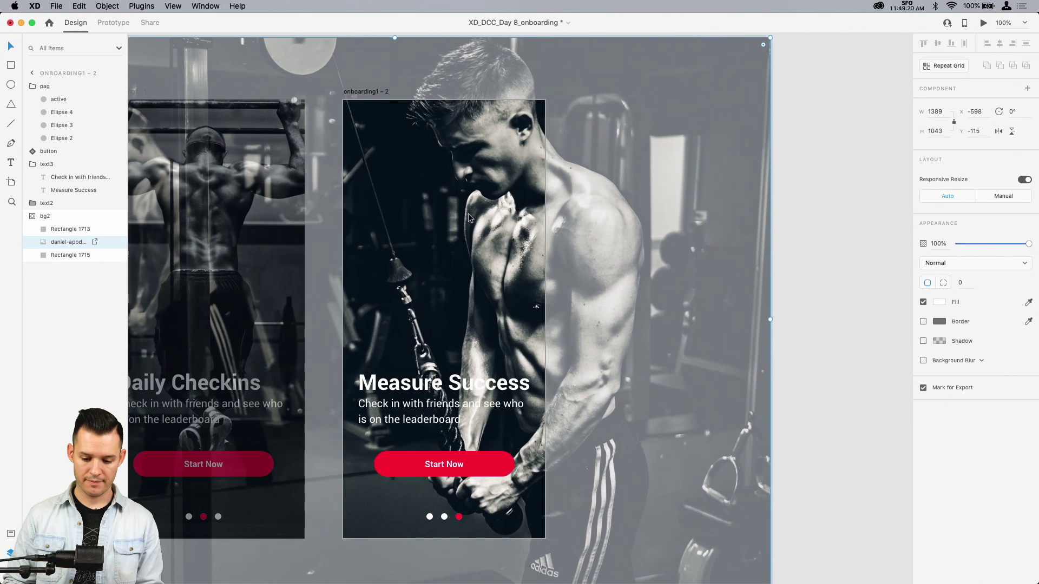
pyautogui.press('super+minus')
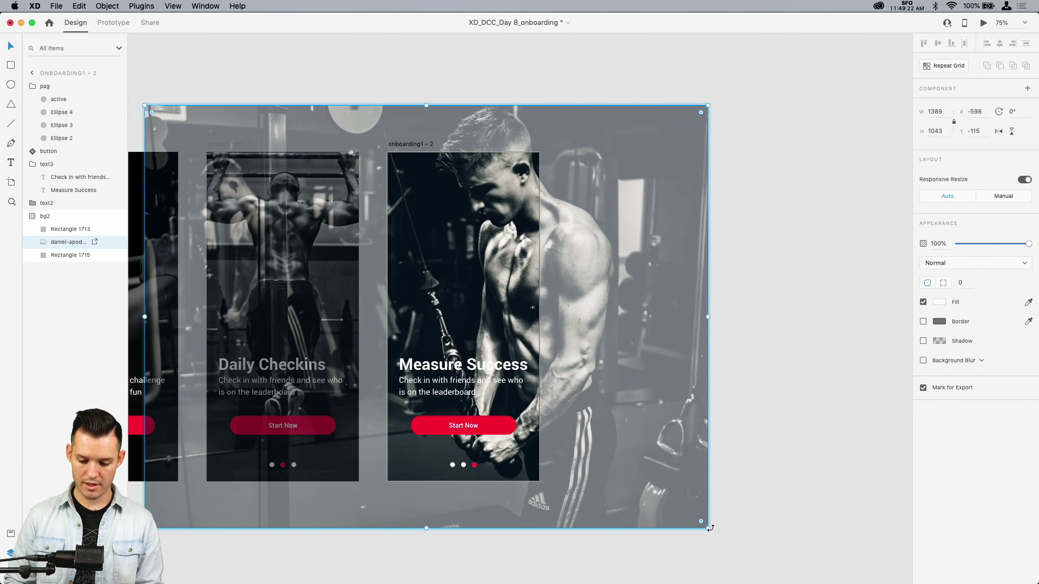
pyautogui.moveTo(706, 528); pyautogui.dragTo(646, 481)
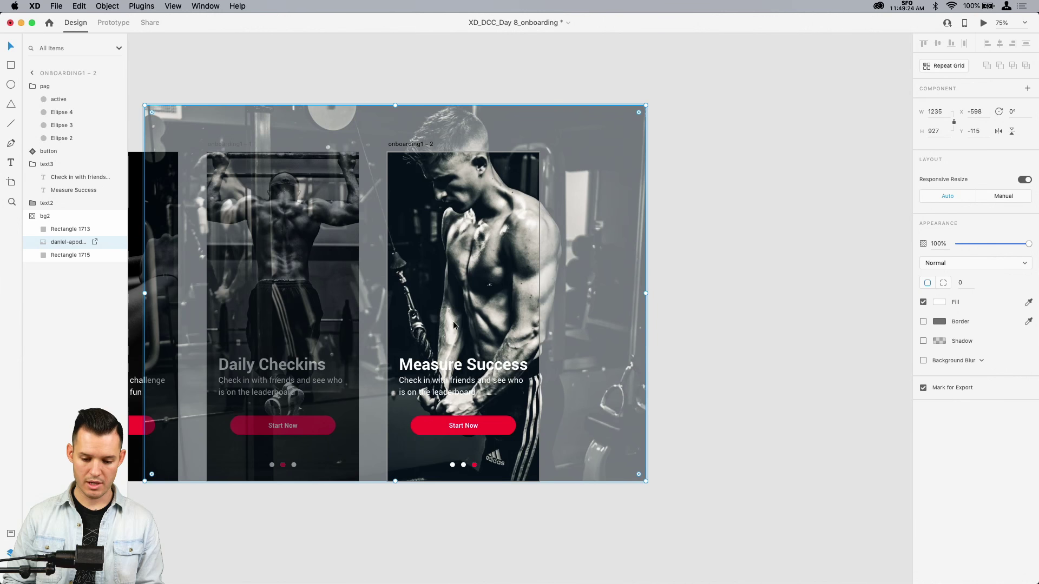
pyautogui.moveTo(453, 320); pyautogui.dragTo(488, 311)
pyautogui.click(808, 200)
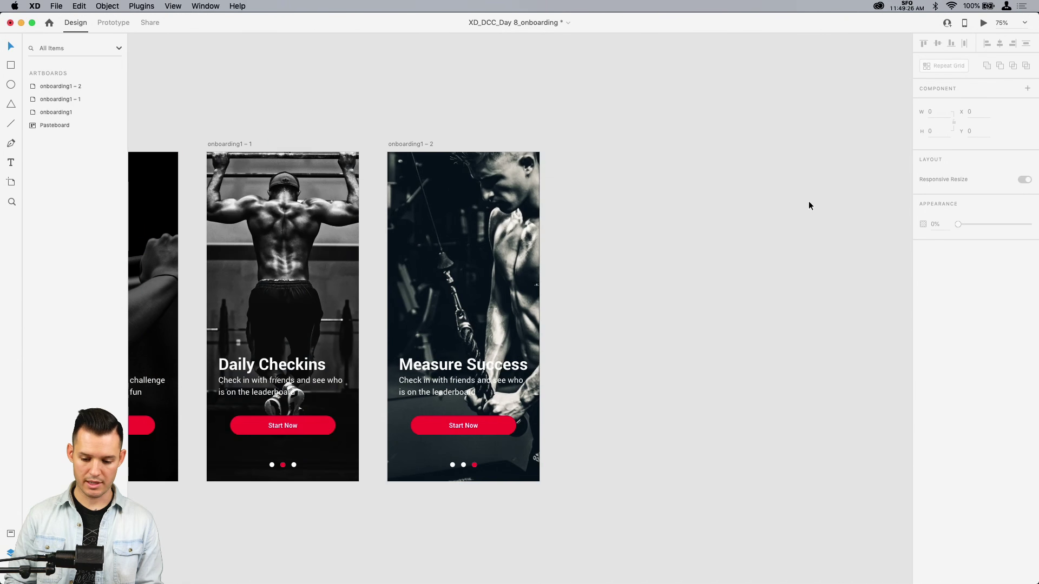
# Rename the bg2 mask group in the onboarding1 – 2 artboard to bg3
pyautogui.hscroll(-3, 748, 252)
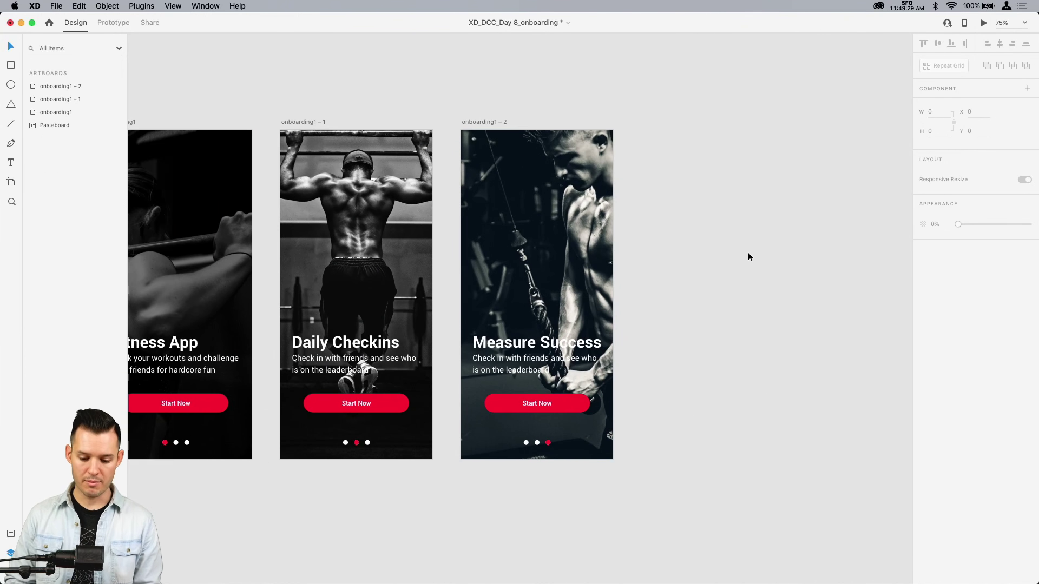
pyautogui.press('super+plus')
pyautogui.click(574, 252)
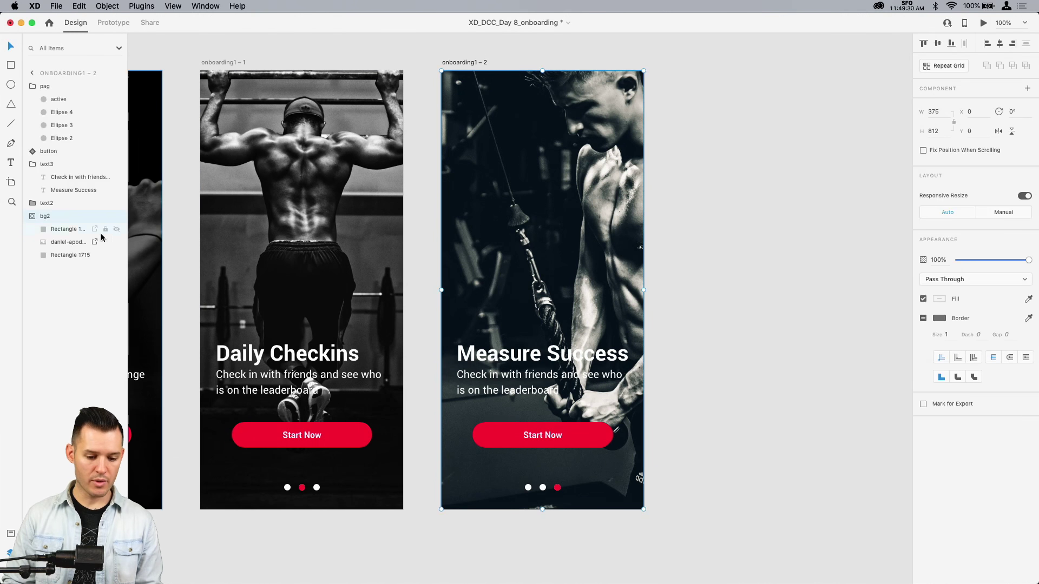
pyautogui.click(33, 217)
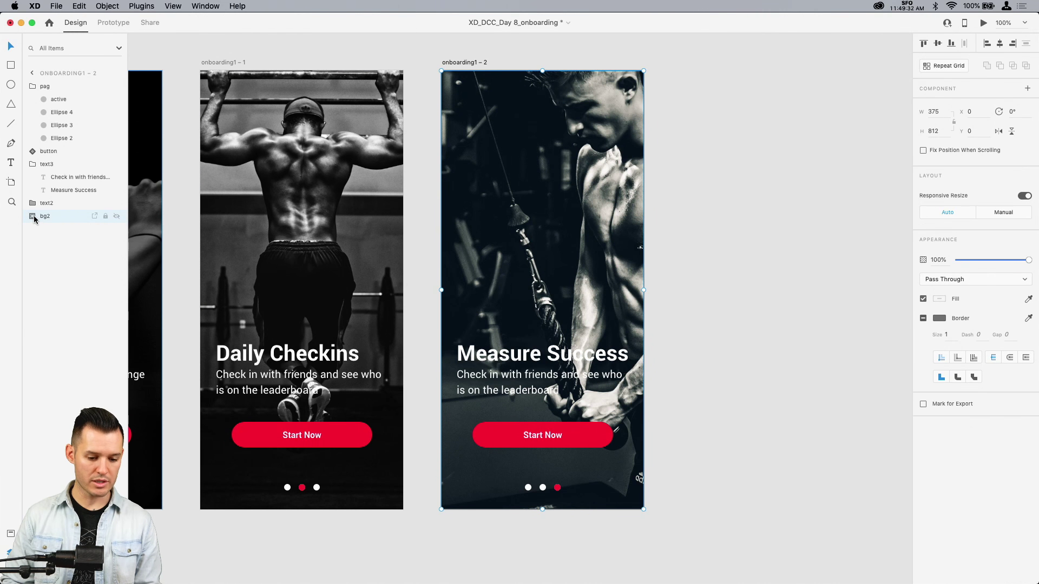
pyautogui.click(33, 217)
pyautogui.doubleClick(45, 216)
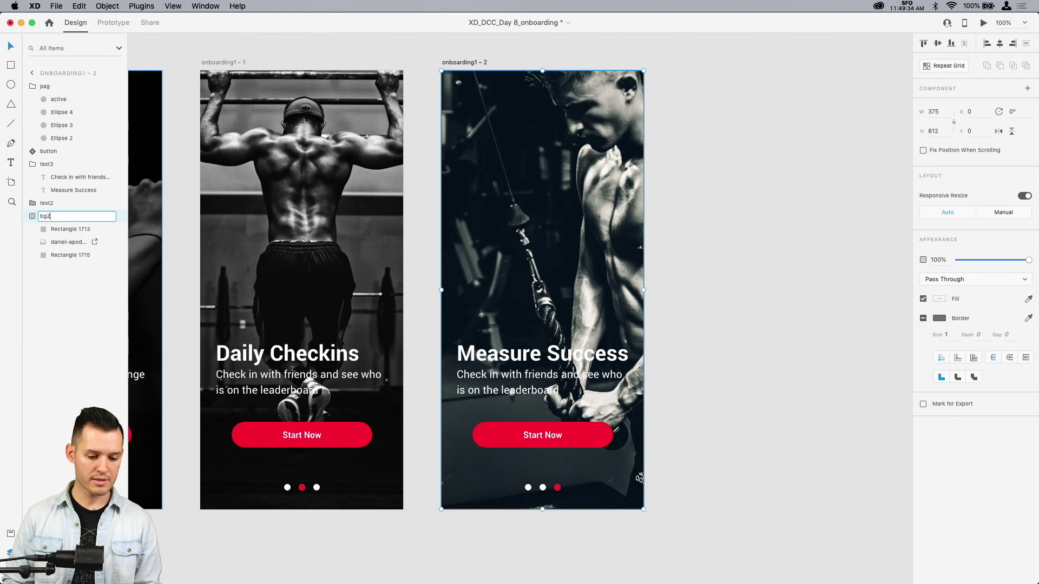
pyautogui.press('Return')
# Copy the bg2 mask group from onboarding1 – 1 and paste it into the onboarding1 – 2 artboard
pyautogui.click(258, 210)
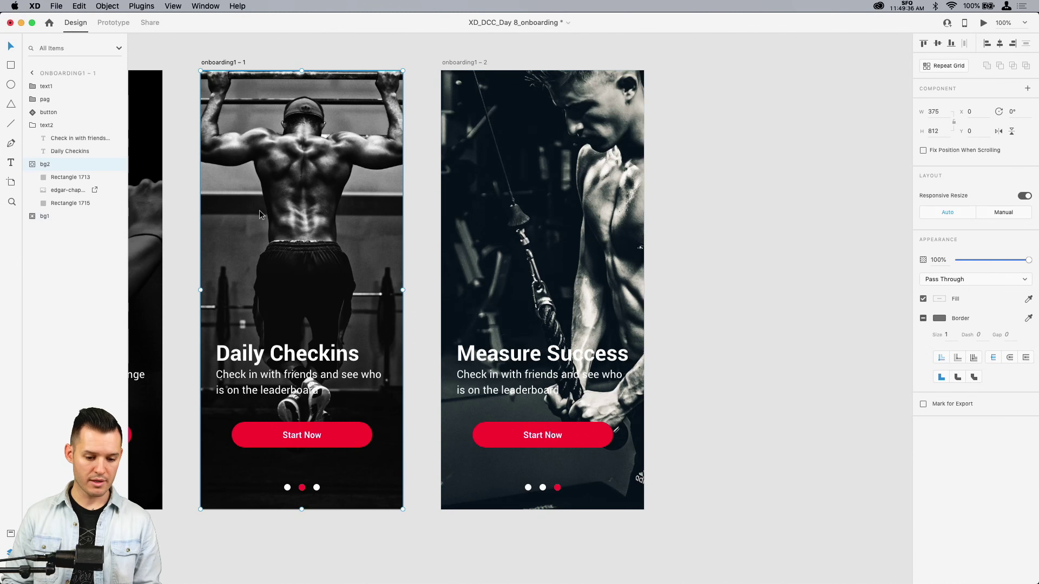
pyautogui.press('super+c')
pyautogui.click(513, 190)
pyautogui.press('super+v')
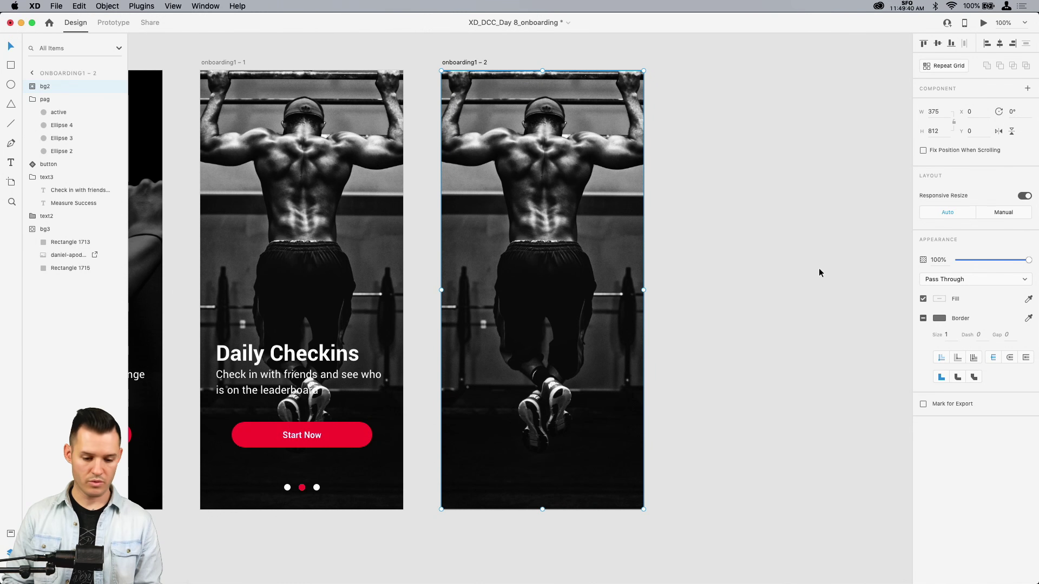
# Place the pasted bg2 group below bg3 in the layer order and set its opacity to 0%
pyautogui.moveTo(73, 87); pyautogui.dragTo(60, 274)
pyautogui.moveTo(1029, 264); pyautogui.dragTo(911, 264)
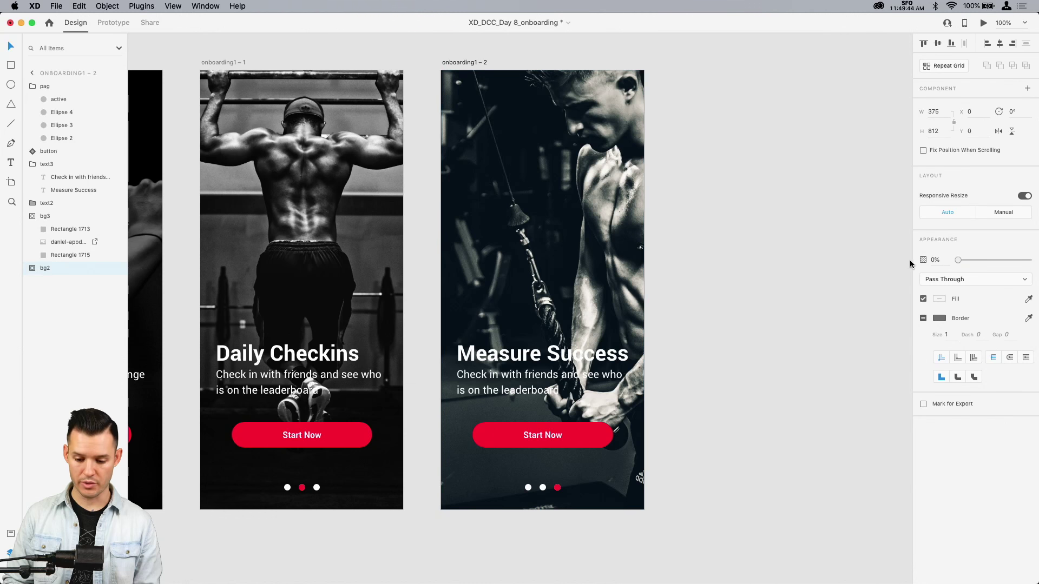
pyautogui.click(888, 269)
# Switch to prototyping and show the interactions of the onboarding1 – 1 artboard
pyautogui.scroll(-3, 727, 235)
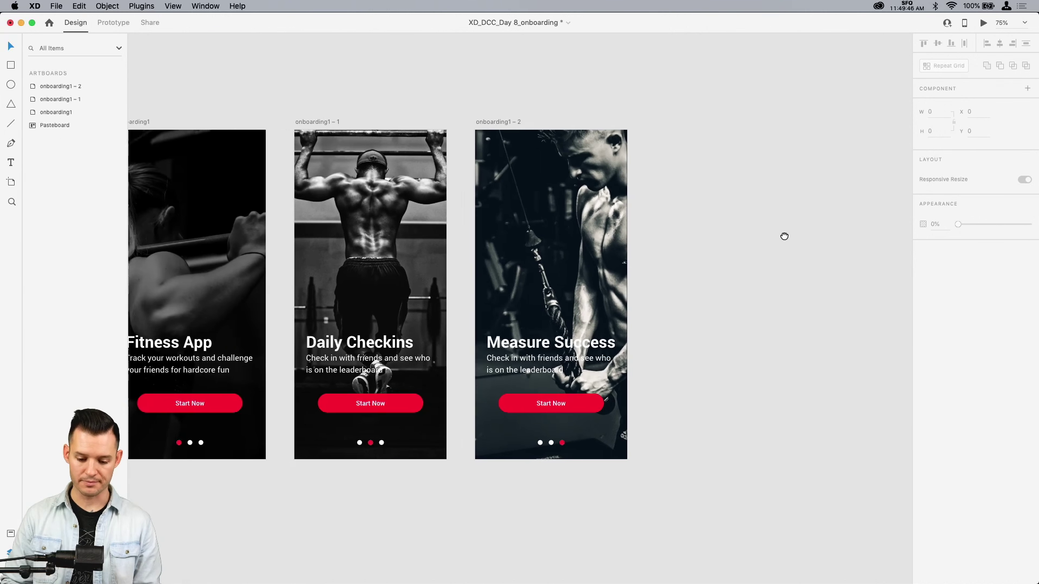
pyautogui.click(121, 24)
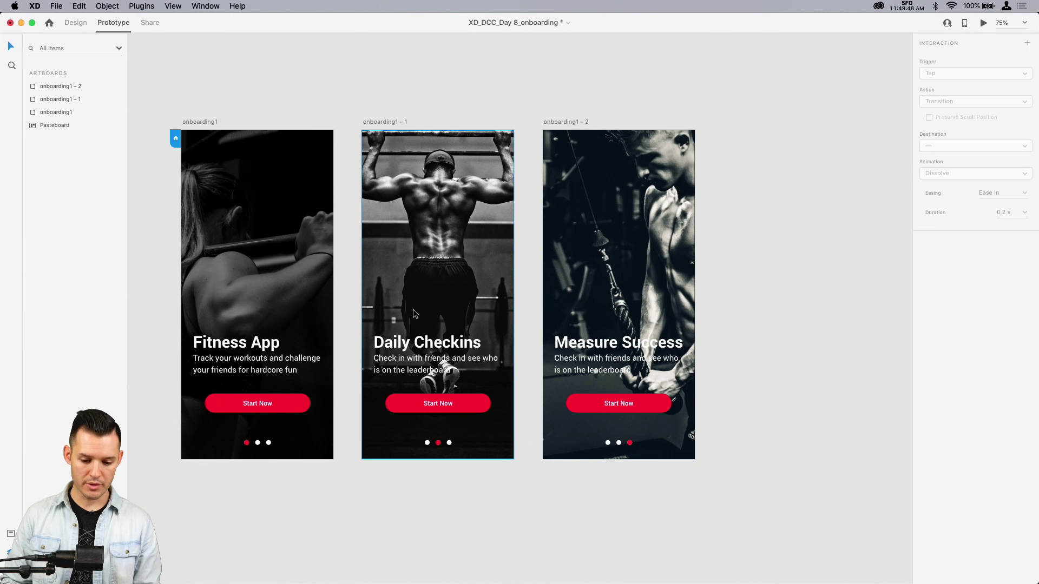
pyautogui.click(405, 122)
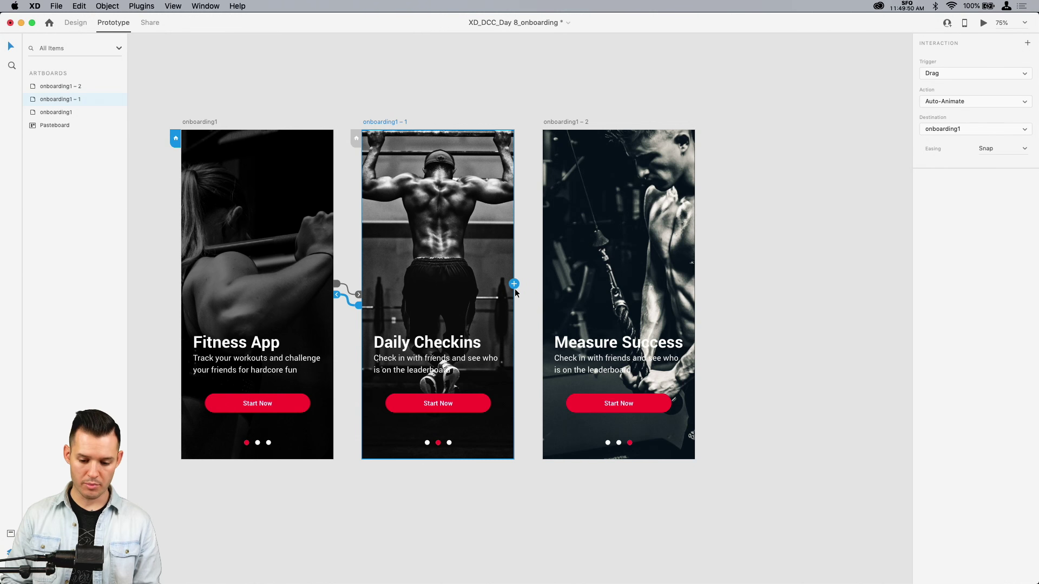
# Try to link the onboarding1 – 1 artboard to onboarding1 – 2 with auto-animate, look for a drag trigger, and undo the attempt
pyautogui.moveTo(514, 284); pyautogui.dragTo(563, 277)
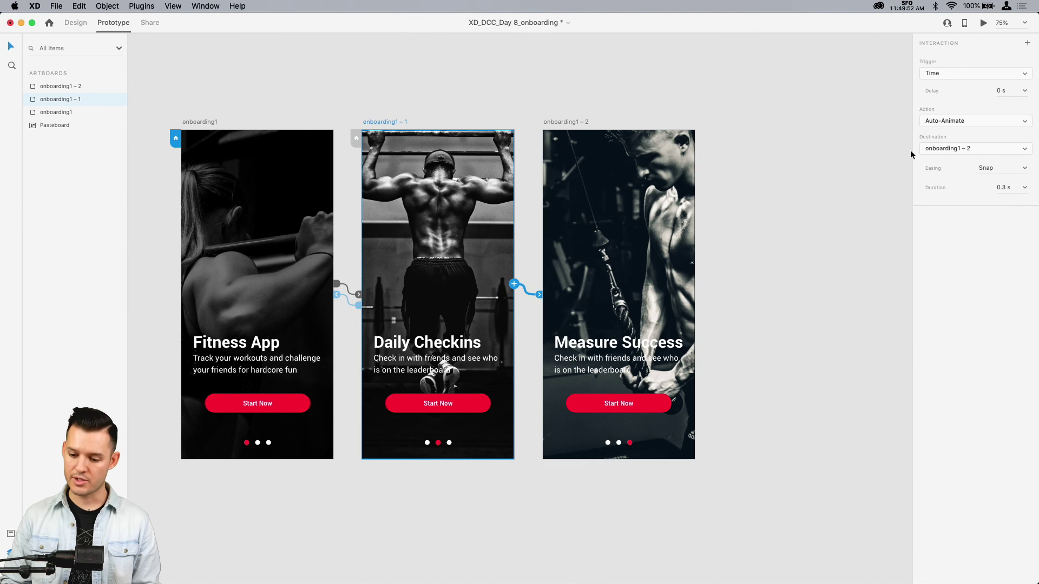
pyautogui.click(947, 74)
pyautogui.click(822, 119)
pyautogui.click(563, 95)
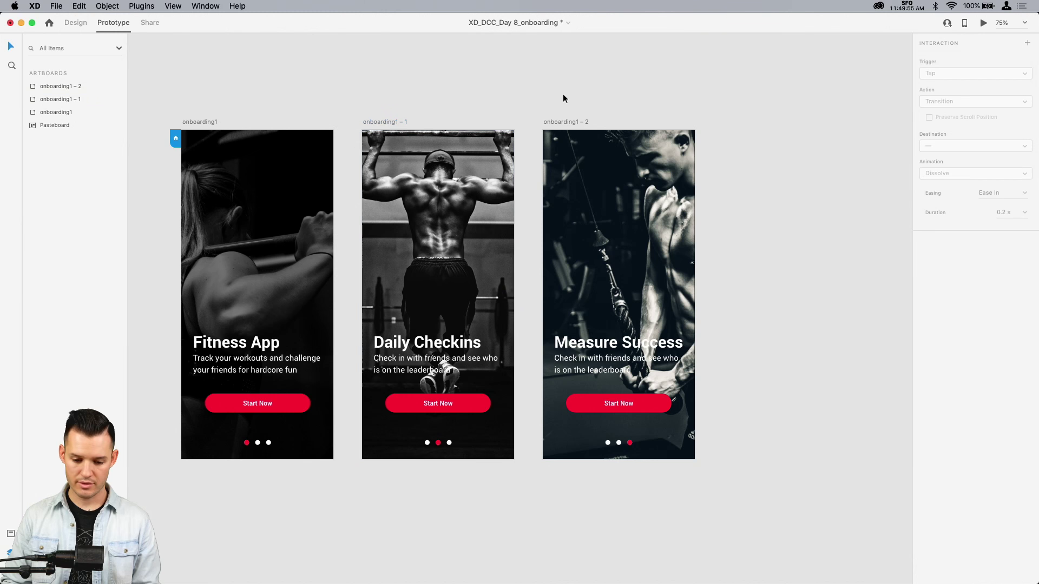
pyautogui.press('super+z')
# Link the bg2 group in onboarding1 – 1 to onboarding1 – 2 with a drag auto-animate transition and preview swiping from onboarding1
pyautogui.click(477, 185)
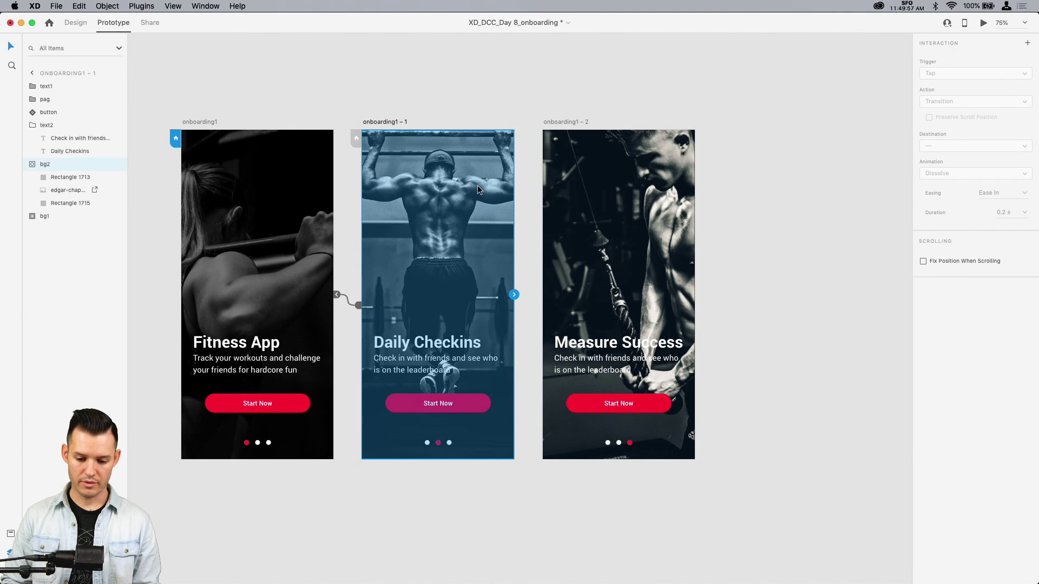
pyautogui.moveTo(514, 295); pyautogui.dragTo(570, 288)
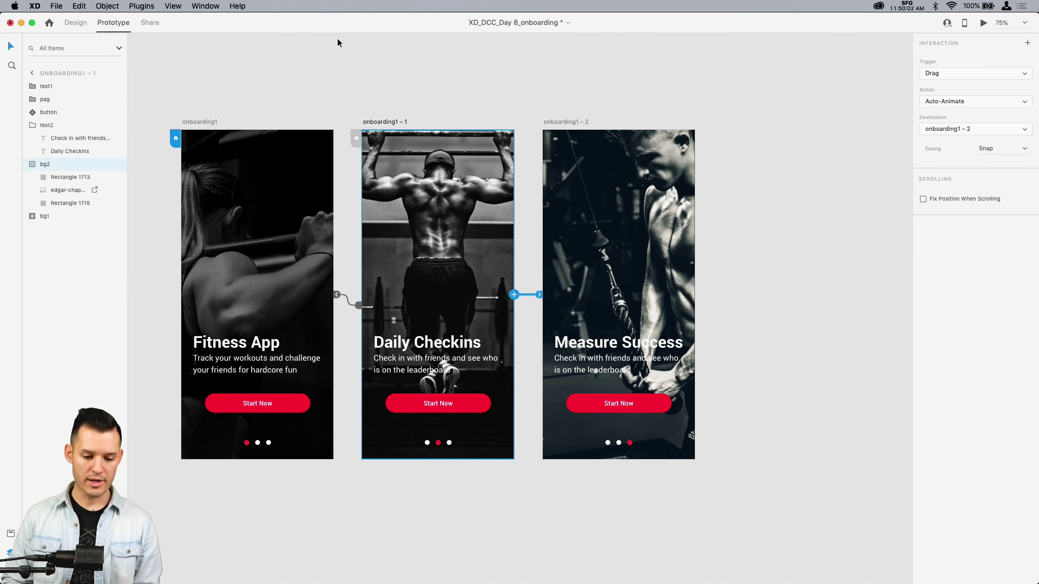
pyautogui.click(194, 123)
pyautogui.click(983, 23)
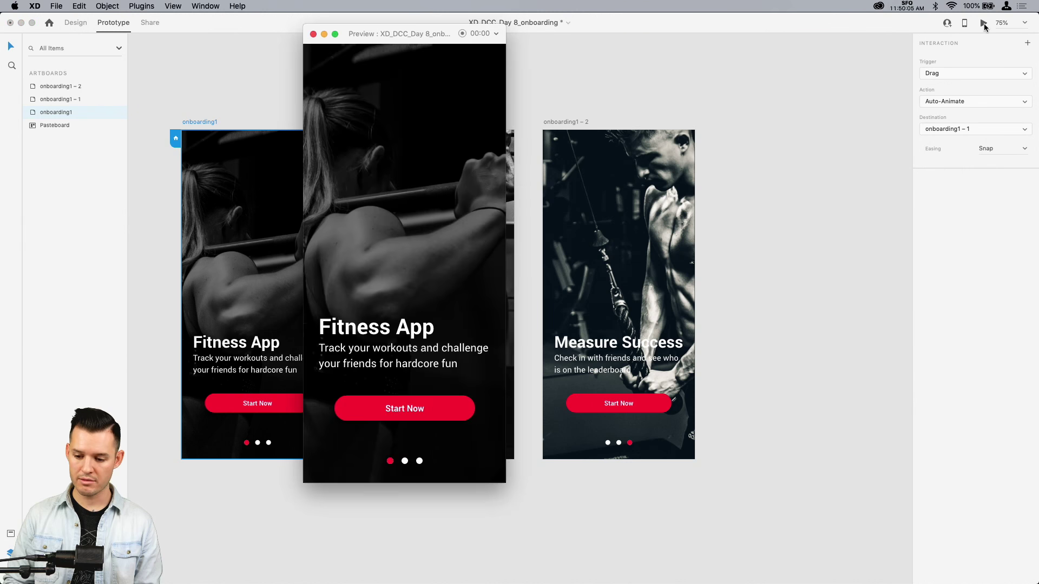
pyautogui.moveTo(475, 210); pyautogui.dragTo(331, 193)
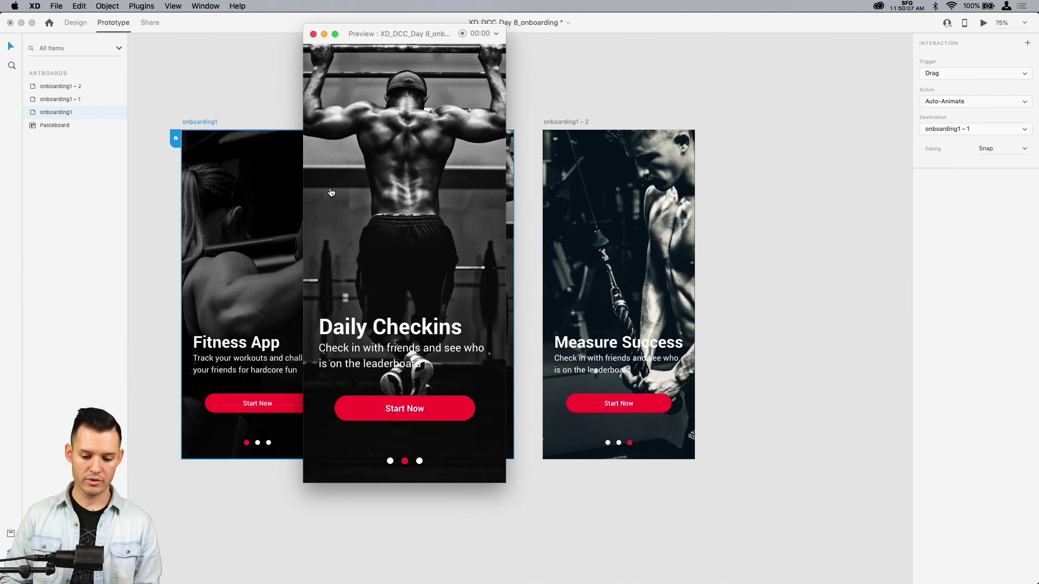
pyautogui.click(313, 34)
# Remove the link from the bg2 group in onboarding1 – 1 to the onboarding1 – 2 artboard
pyautogui.click(386, 122)
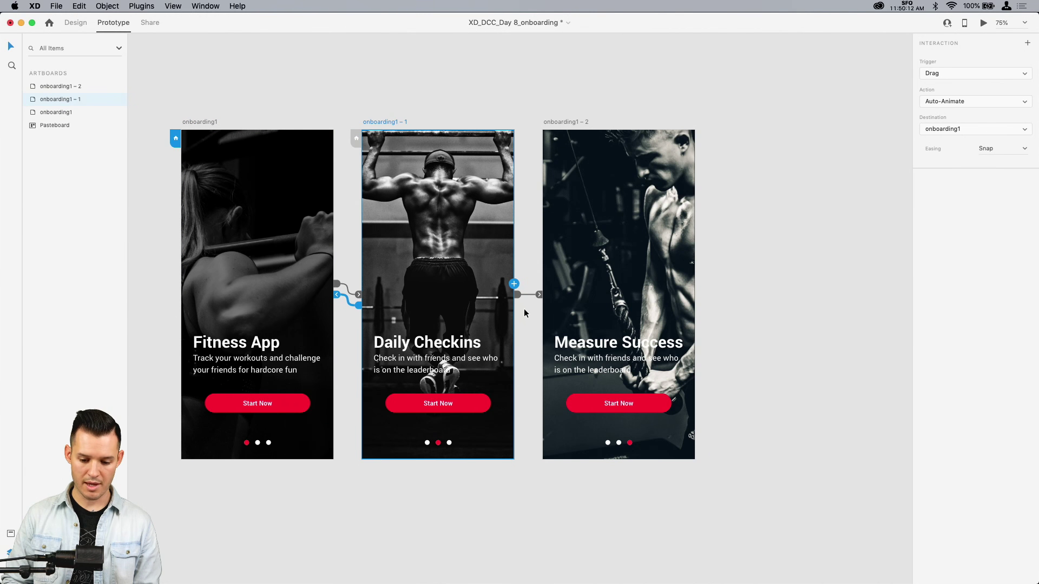
pyautogui.scroll(5, 517, 302)
pyautogui.hscroll(-2, 492, 346)
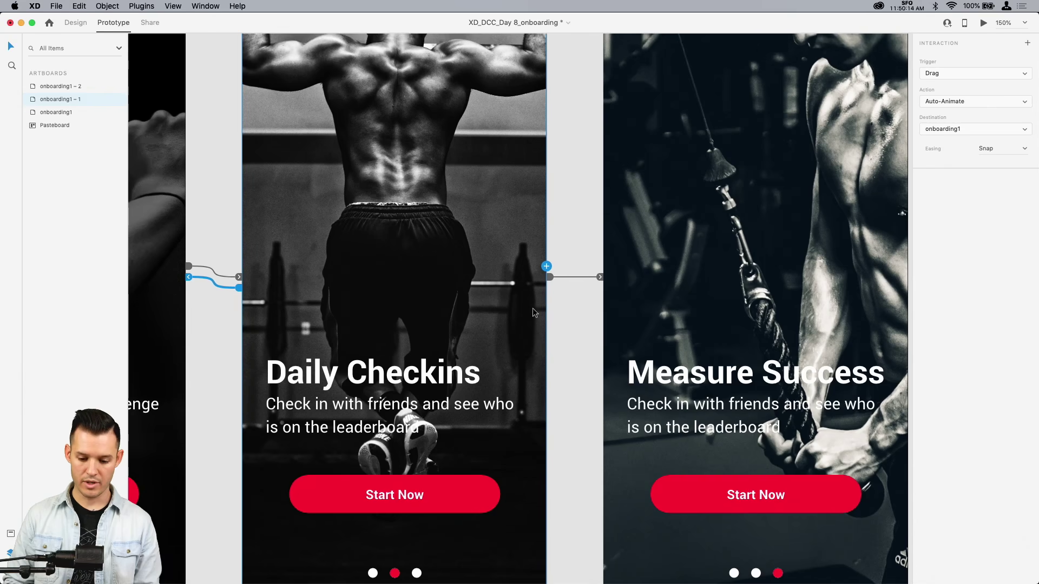
pyautogui.click(547, 277)
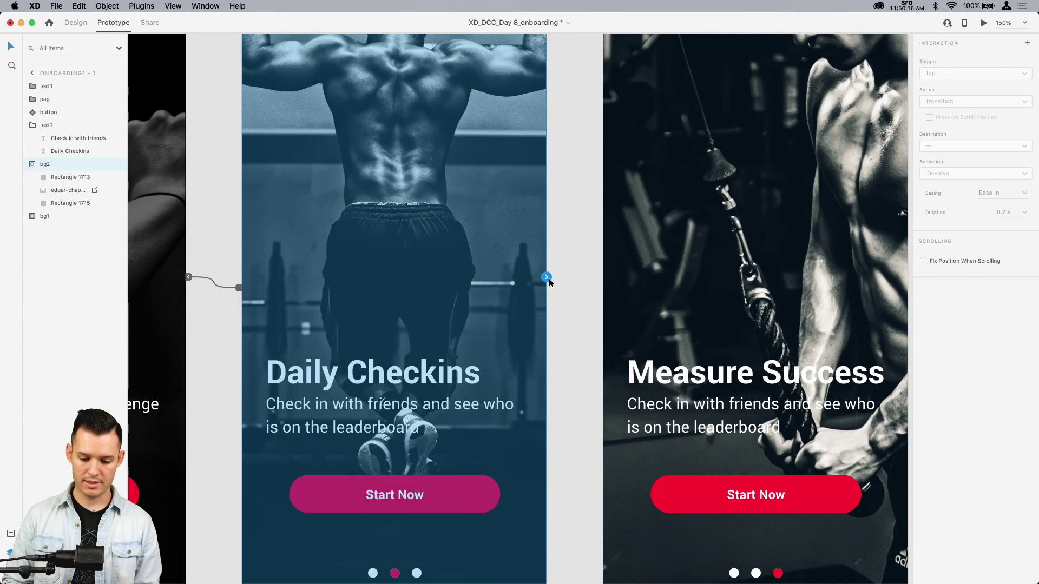
# Check onboarding1's drag interaction and try linking the onboarding1 – 1 artboard to onboarding1 – 2 with auto-animate, reviewing the available triggers
pyautogui.scroll(5, 560, 388)
pyautogui.click(560, 388)
pyautogui.hscroll(-4, 192, 252)
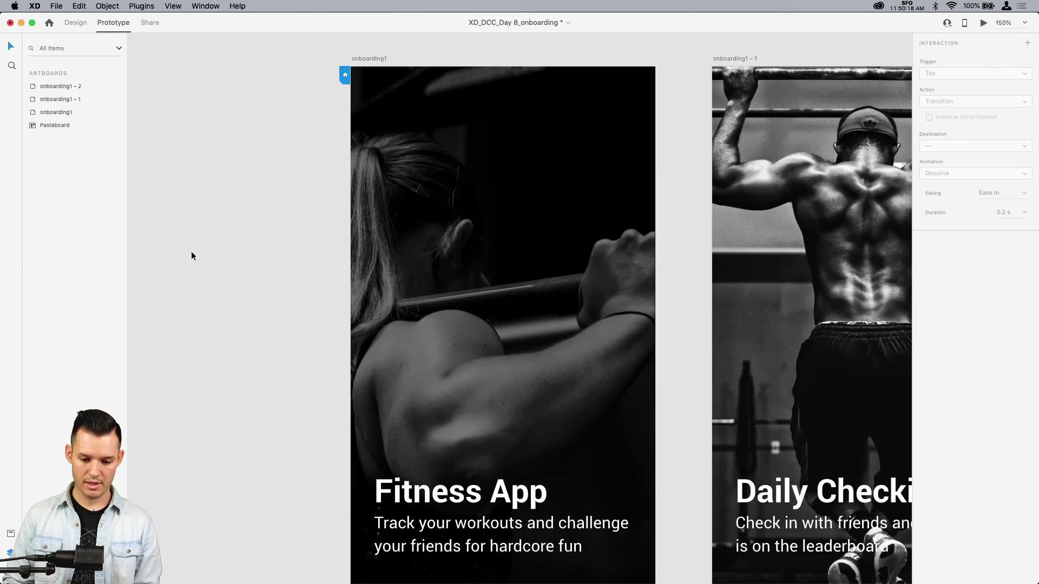
pyautogui.click(373, 59)
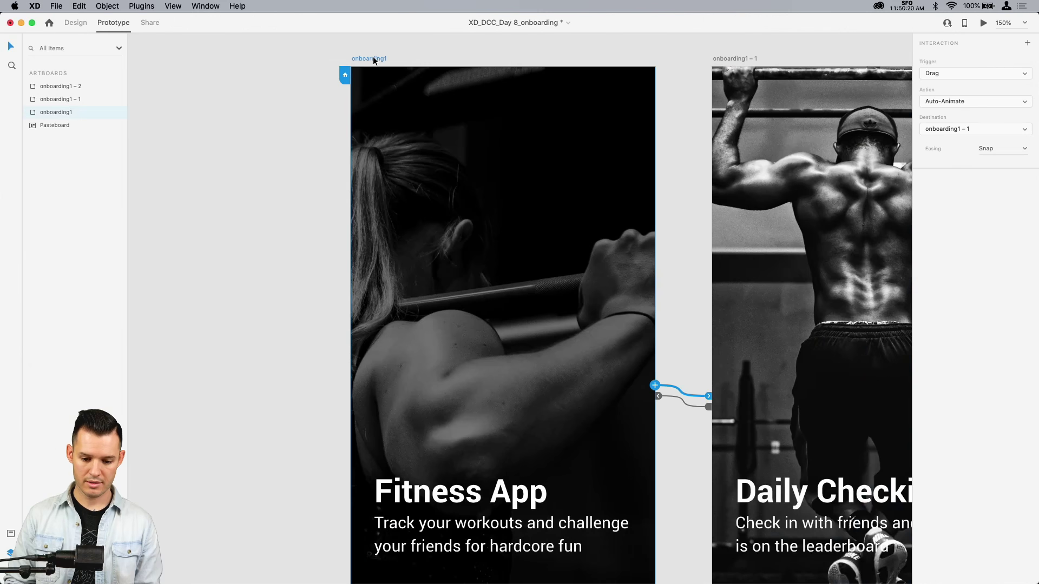
pyautogui.click(733, 58)
pyautogui.hscroll(6, 733, 57)
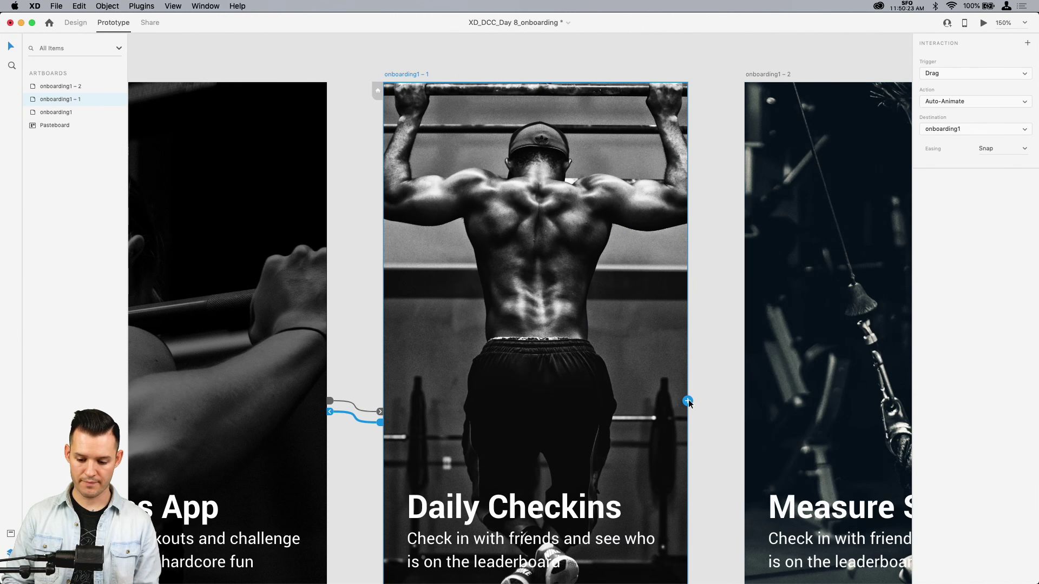
pyautogui.moveTo(688, 401); pyautogui.dragTo(774, 392)
pyautogui.click(945, 76)
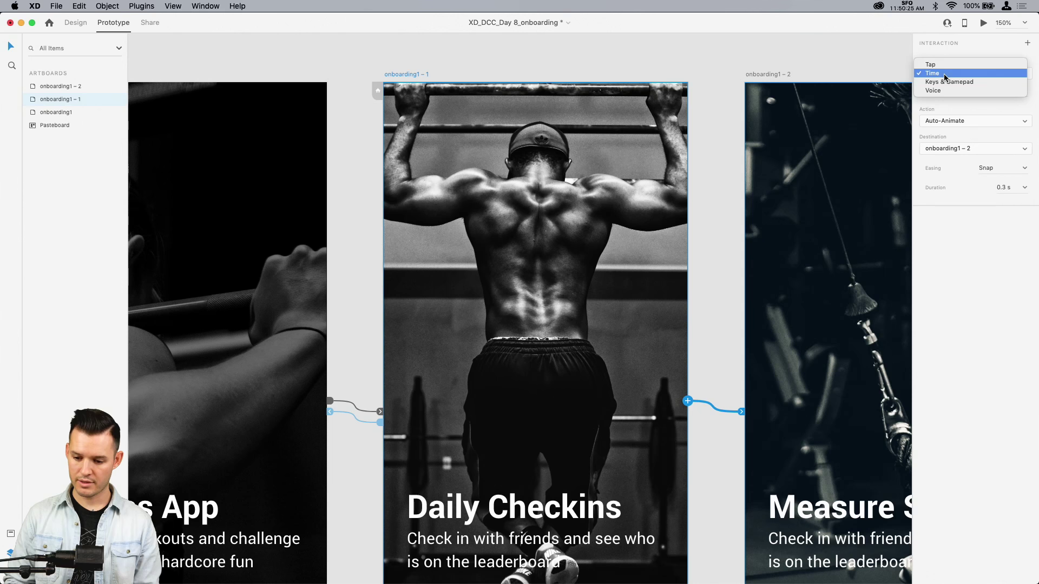
pyautogui.click(945, 74)
# Link the bg2 group in onboarding1 – 1 to onboarding1 – 2 using a Drag trigger, Auto-Animate and Snap easing
pyautogui.click(624, 382)
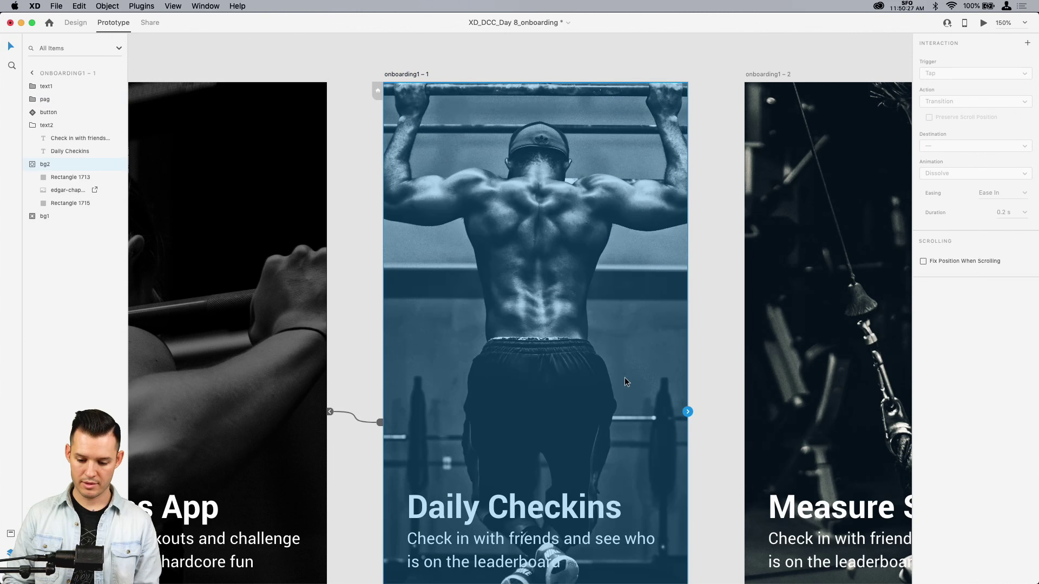
pyautogui.moveTo(687, 412); pyautogui.dragTo(775, 404)
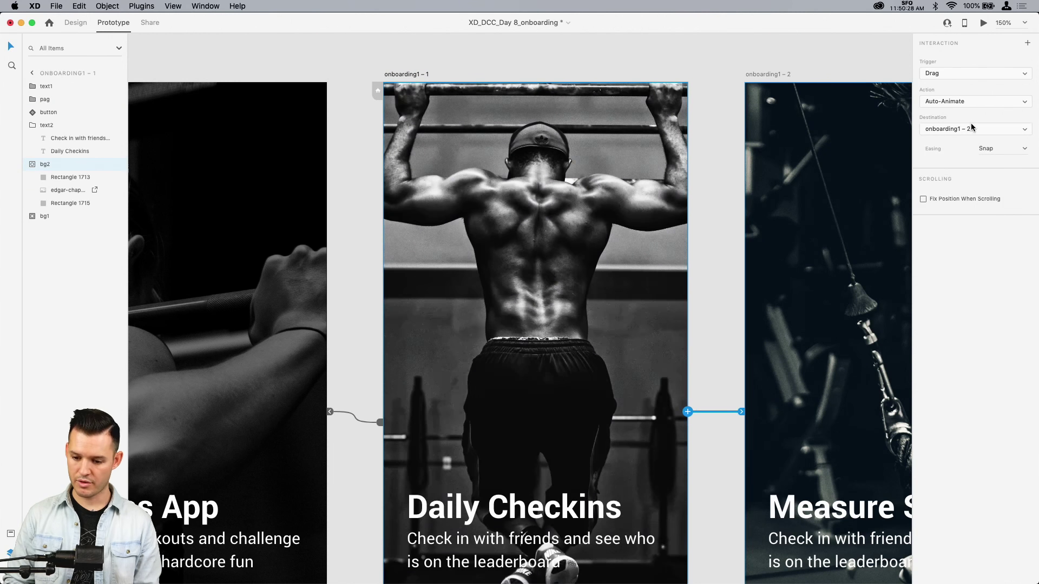
pyautogui.click(838, 63)
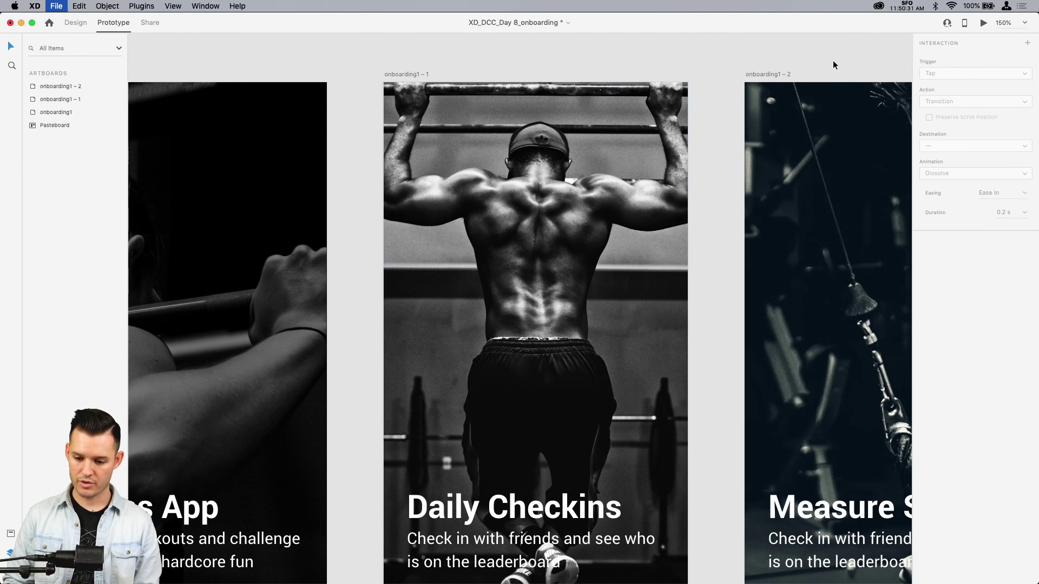
# Save the document and preview the swipe from the Fitness App screen to Daily Checkins
pyautogui.press('cmd+s')
pyautogui.click(983, 23)
pyautogui.moveTo(465, 174); pyautogui.dragTo(317, 183)
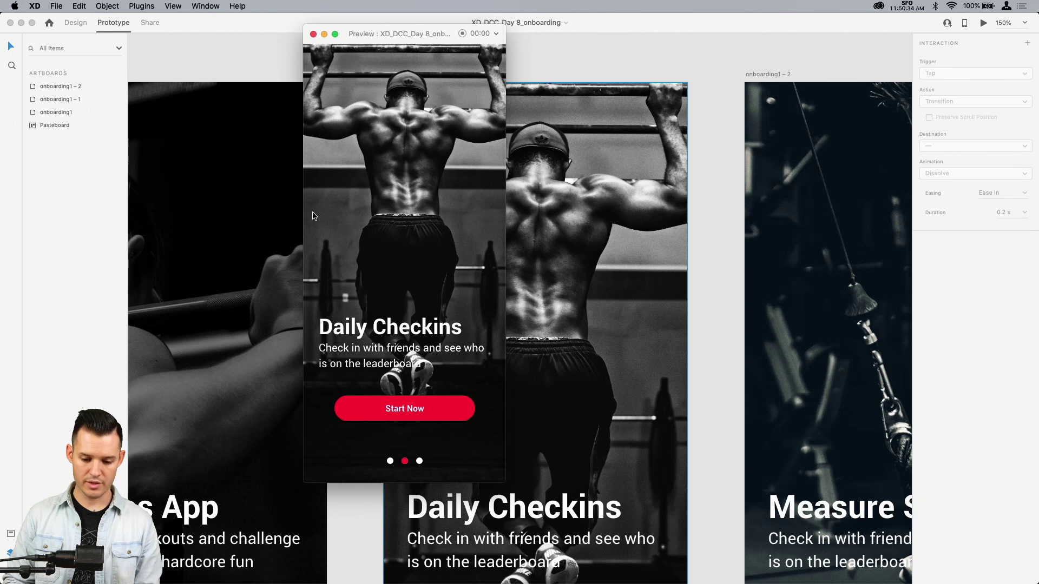
pyautogui.click(313, 34)
# Remove both links starting from the bg2 group in onboarding1 – 1, the one to onboarding1 and the one to onboarding1 – 2
pyautogui.scroll(-5, 357, 193)
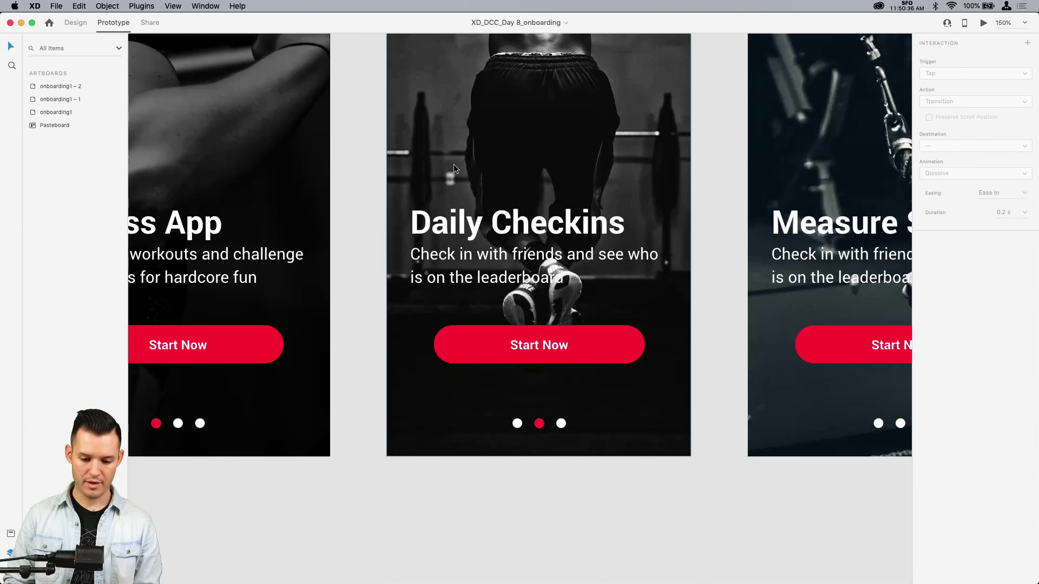
pyautogui.press('cmd+1')
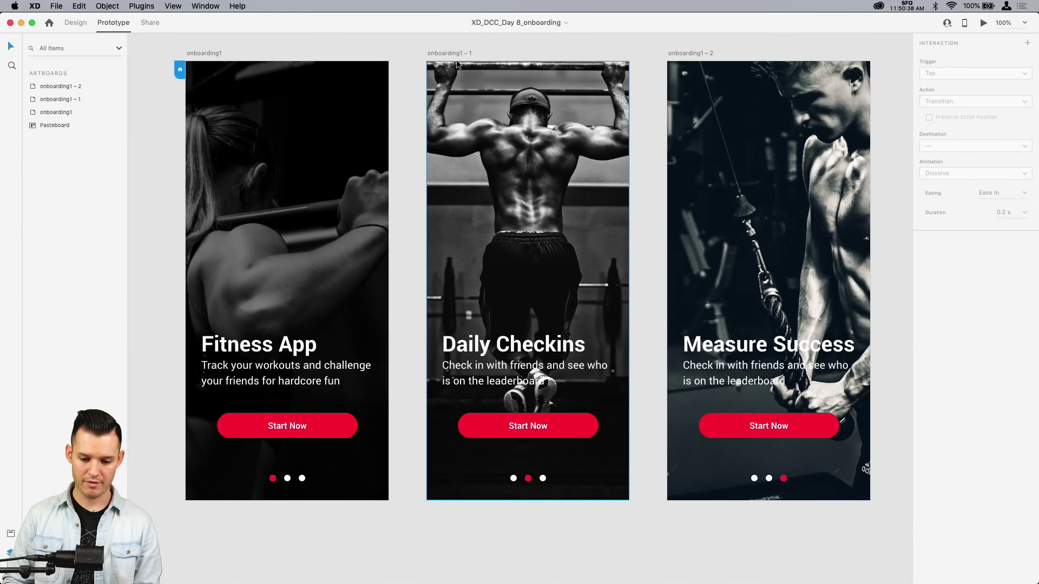
pyautogui.click(449, 54)
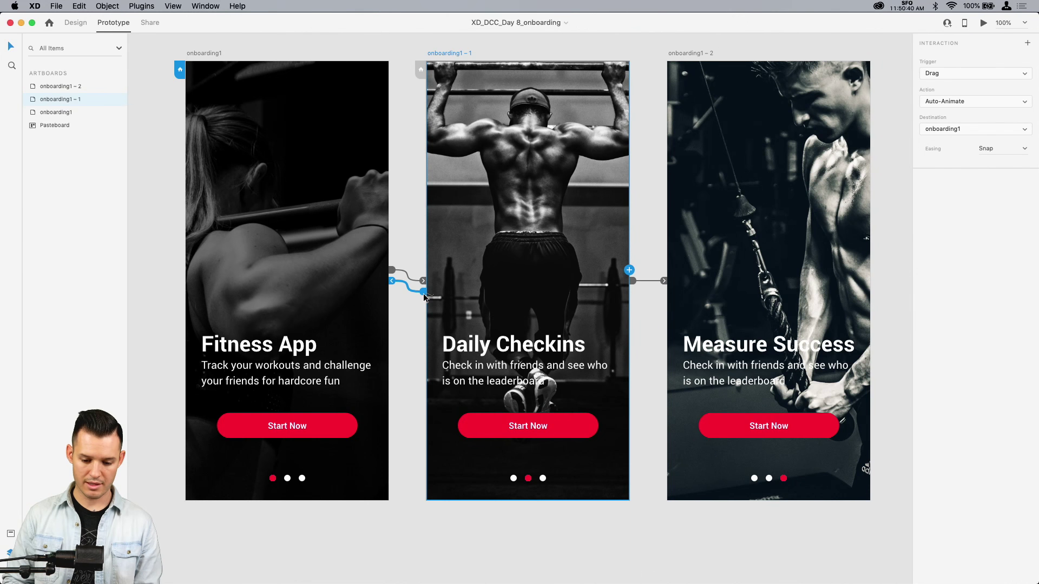
pyautogui.moveTo(423, 292); pyautogui.dragTo(423, 297)
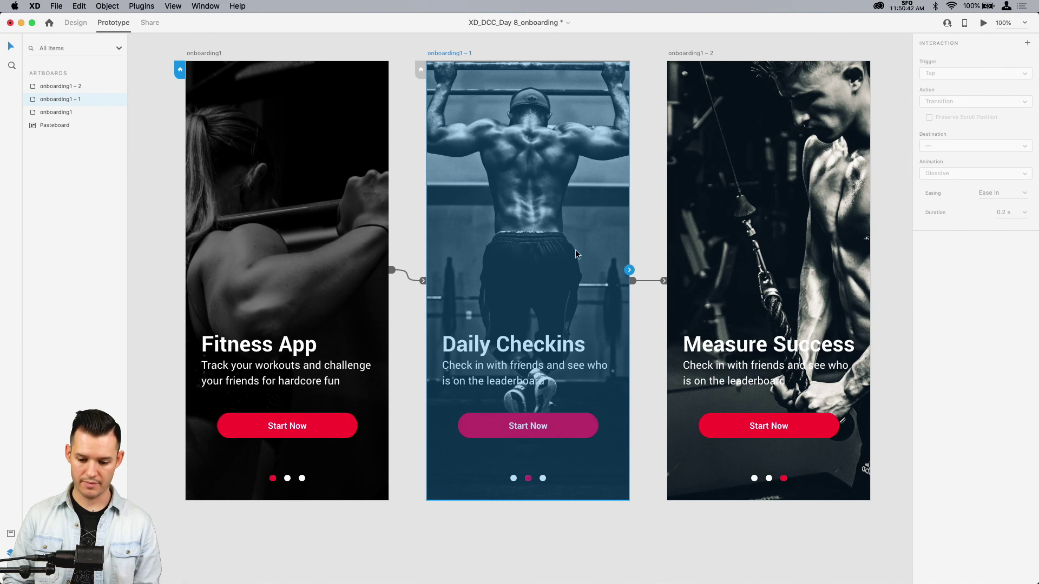
pyautogui.moveTo(632, 282); pyautogui.dragTo(635, 285)
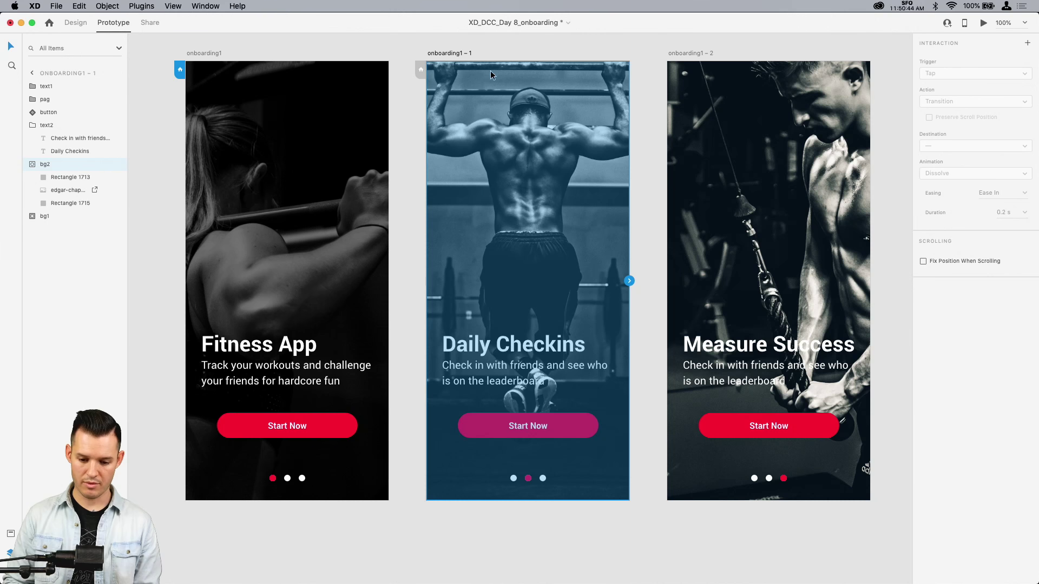
# Link the onboarding1 – 1 artboard itself to onboarding1 – 2 with a Drag trigger, Auto-Animate and Snap easing, and preview it
pyautogui.click(454, 52)
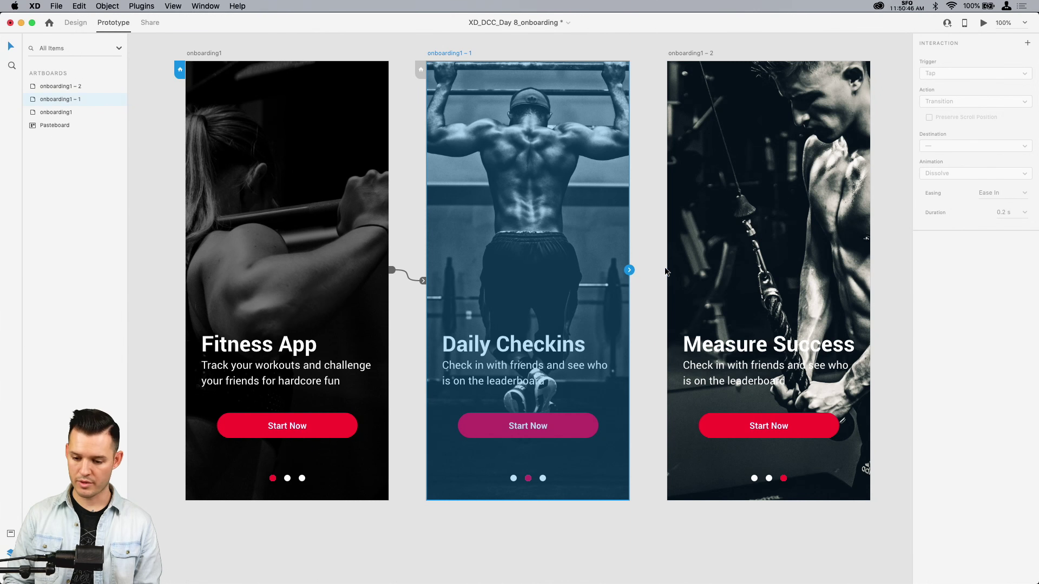
pyautogui.moveTo(628, 269); pyautogui.dragTo(698, 270)
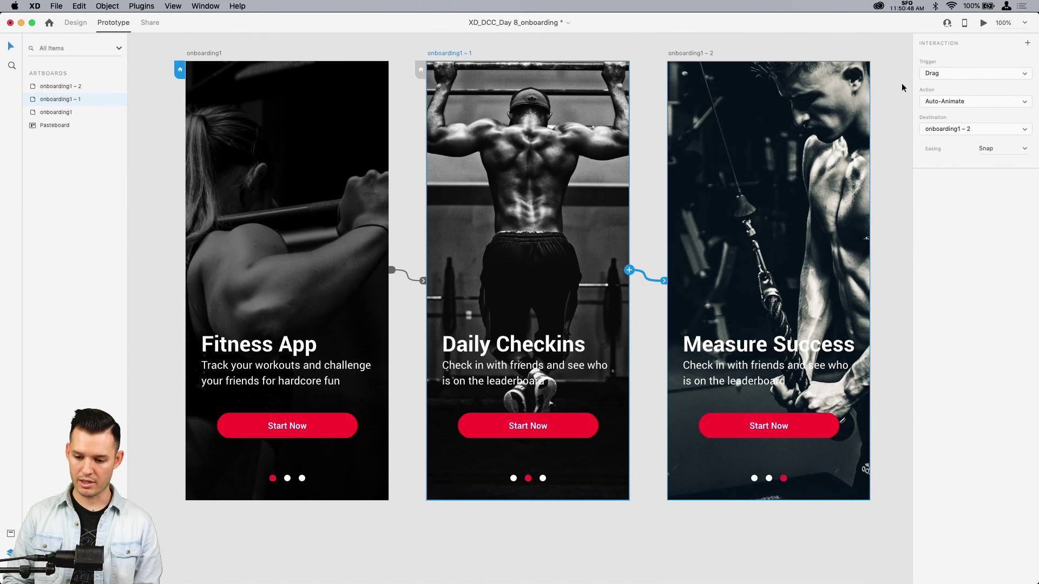
pyautogui.click(983, 23)
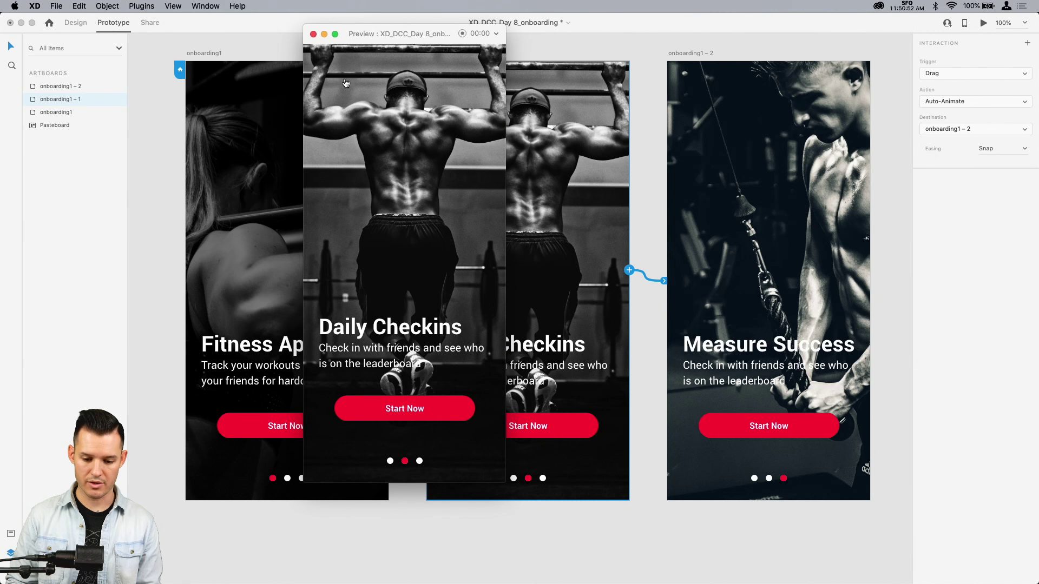
pyautogui.click(313, 34)
# Preview the prototype starting at onboarding1, swiping through Daily Checkins to the Measure Success screen
pyautogui.click(200, 53)
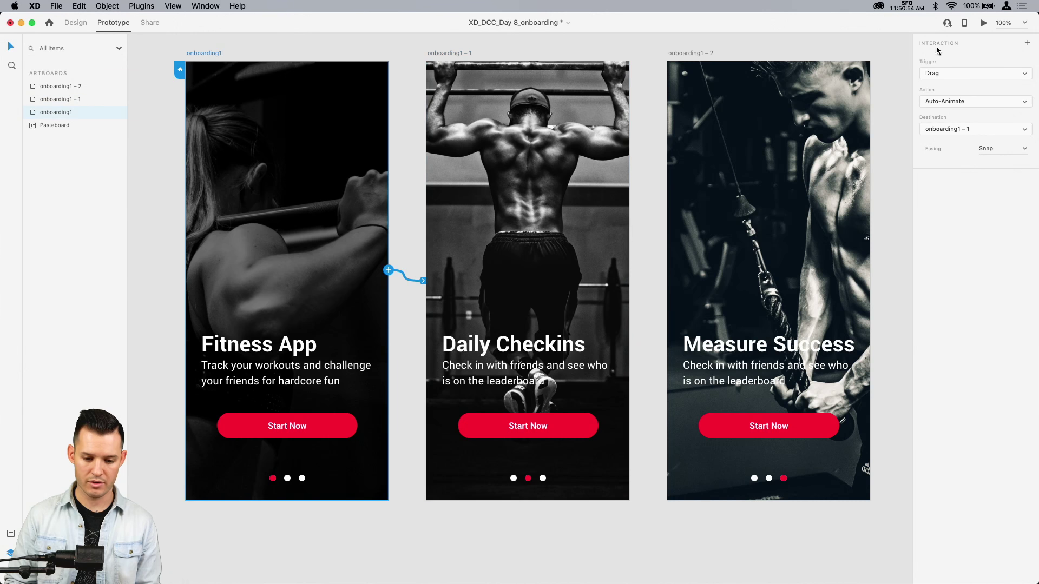
pyautogui.click(983, 23)
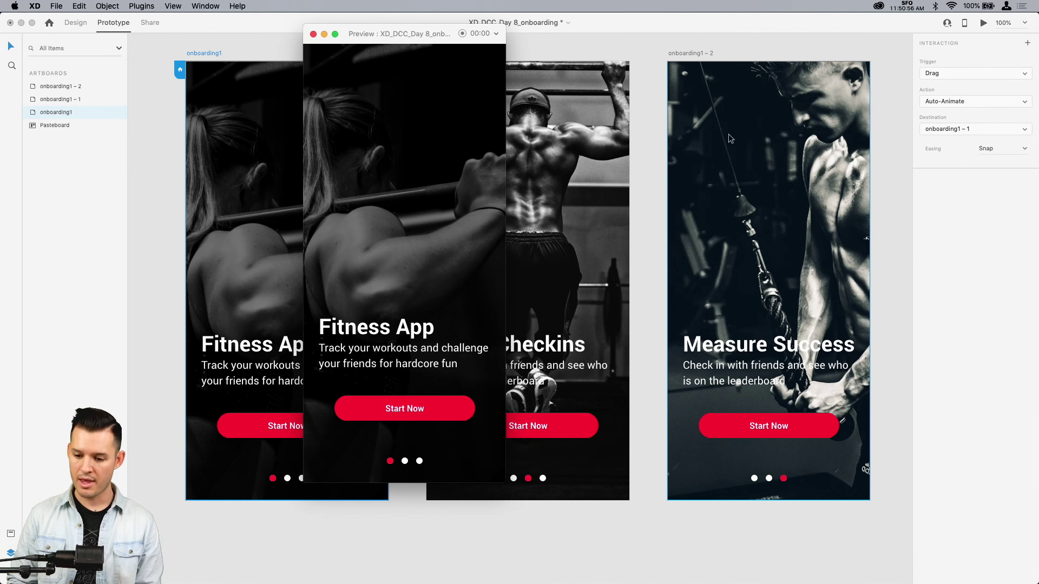
pyautogui.moveTo(398, 230); pyautogui.dragTo(334, 231)
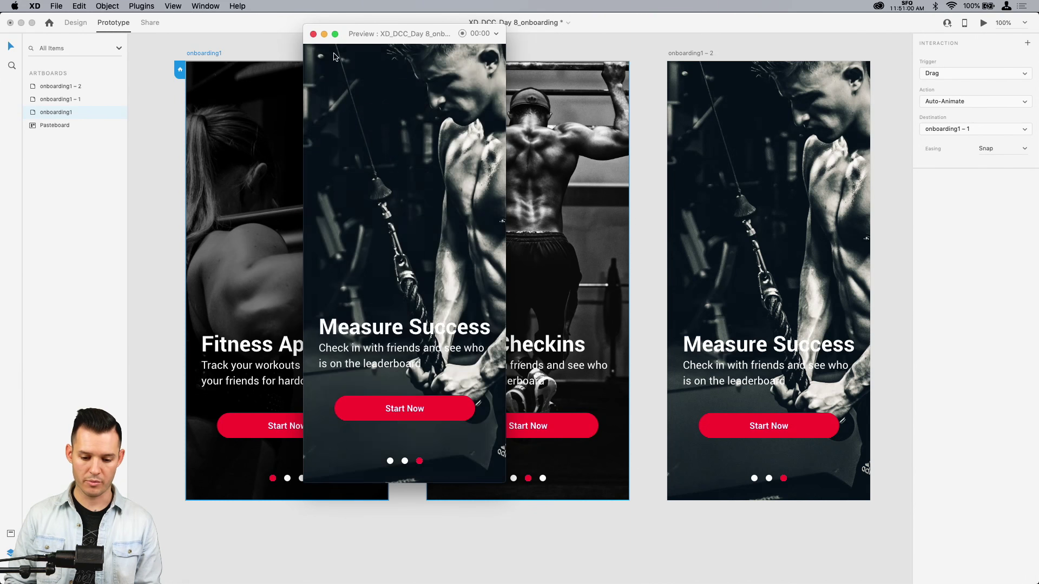
pyautogui.click(313, 34)
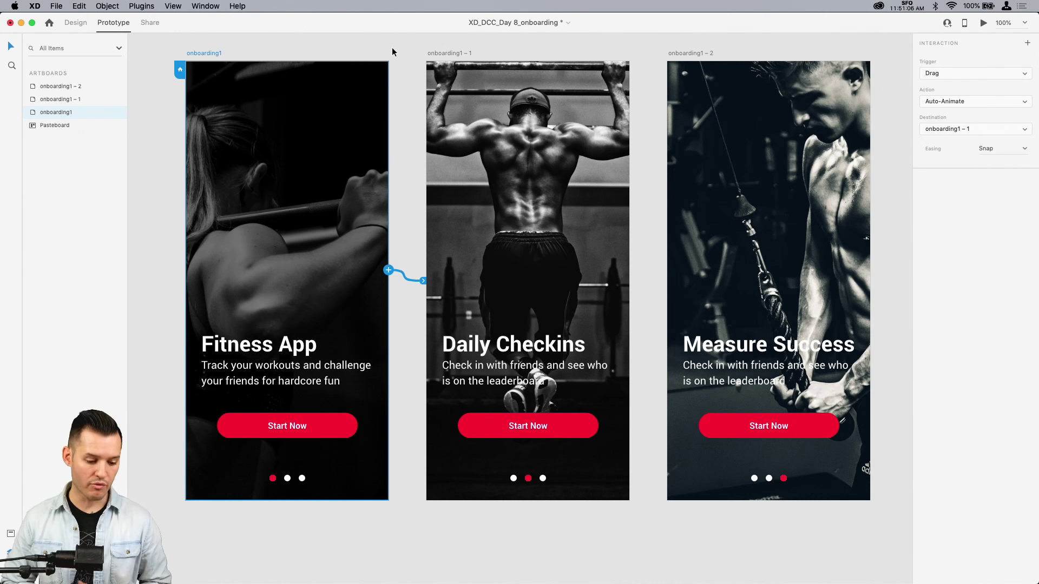
# Open the share link settings for the onboarding prototype
pyautogui.scroll(3, 602, 37)
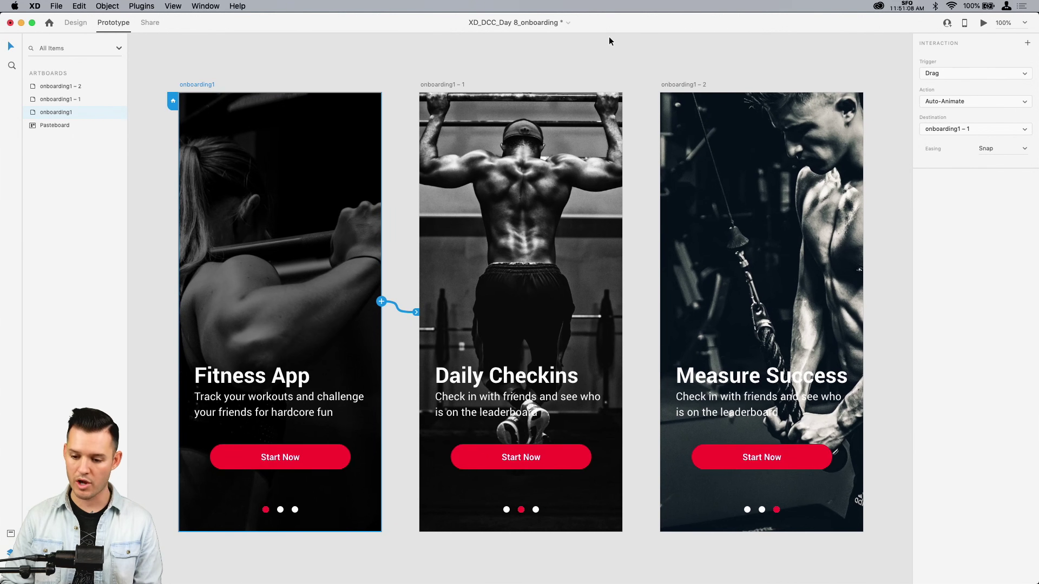
pyautogui.click(151, 25)
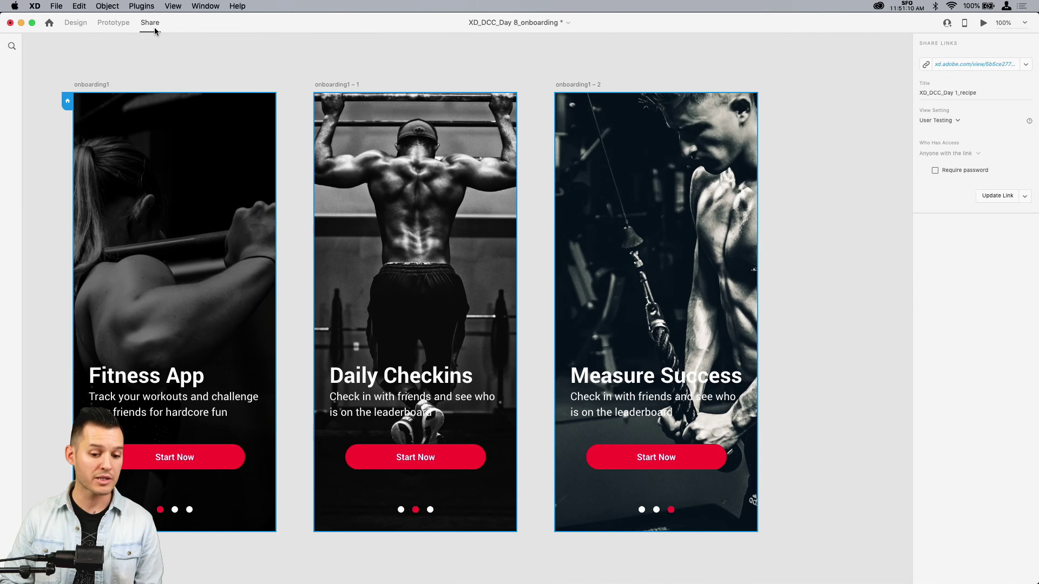
pyautogui.hscroll(2, 301, 66)
pyautogui.scroll(-1, 301, 66)
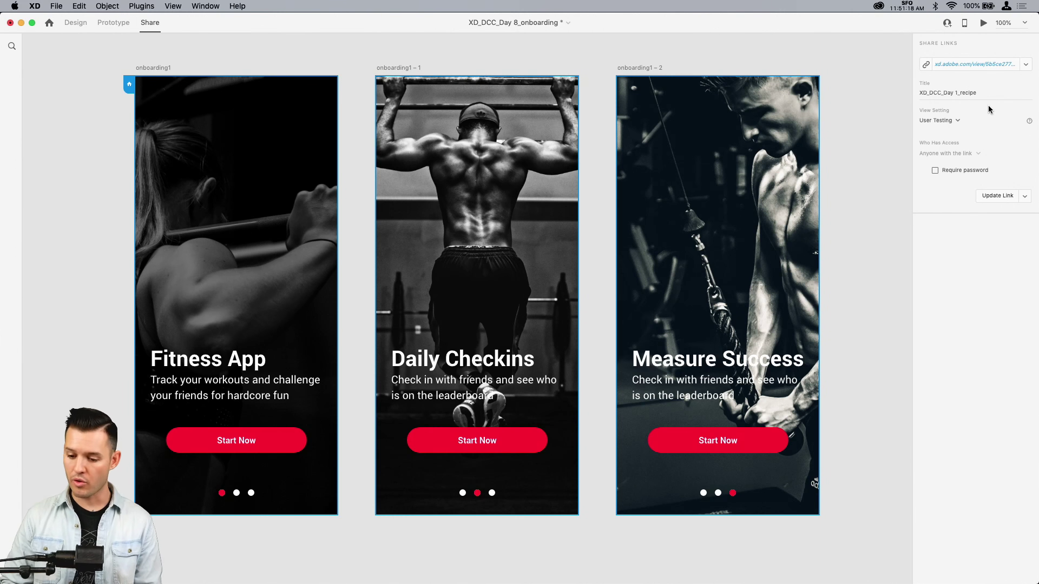
# Create a new share link titled XD_DCC_Day 8_onboarding with the Design Review view setting and access for anyone with the link
pyautogui.click(1026, 65)
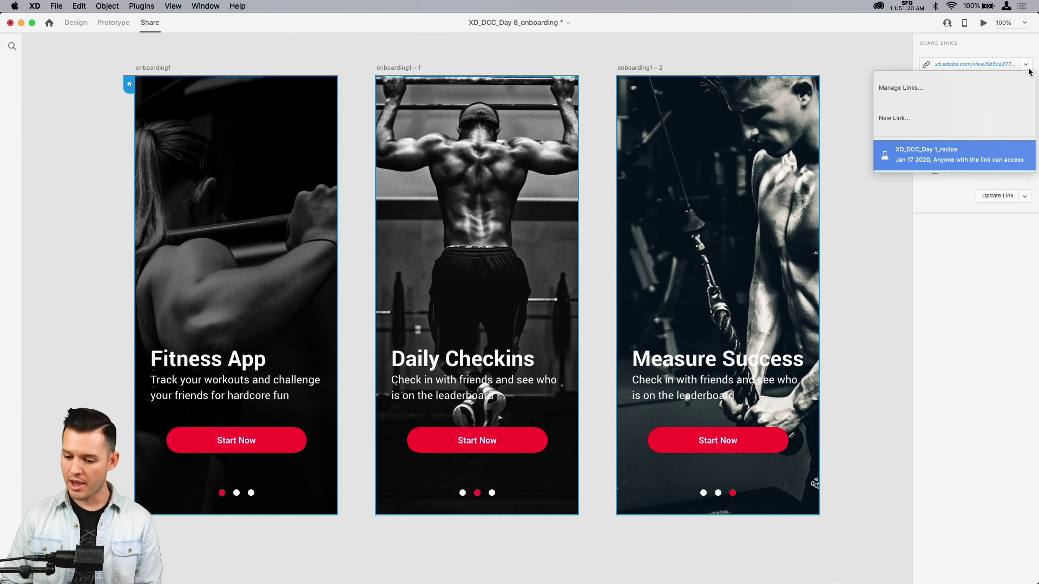
pyautogui.click(914, 118)
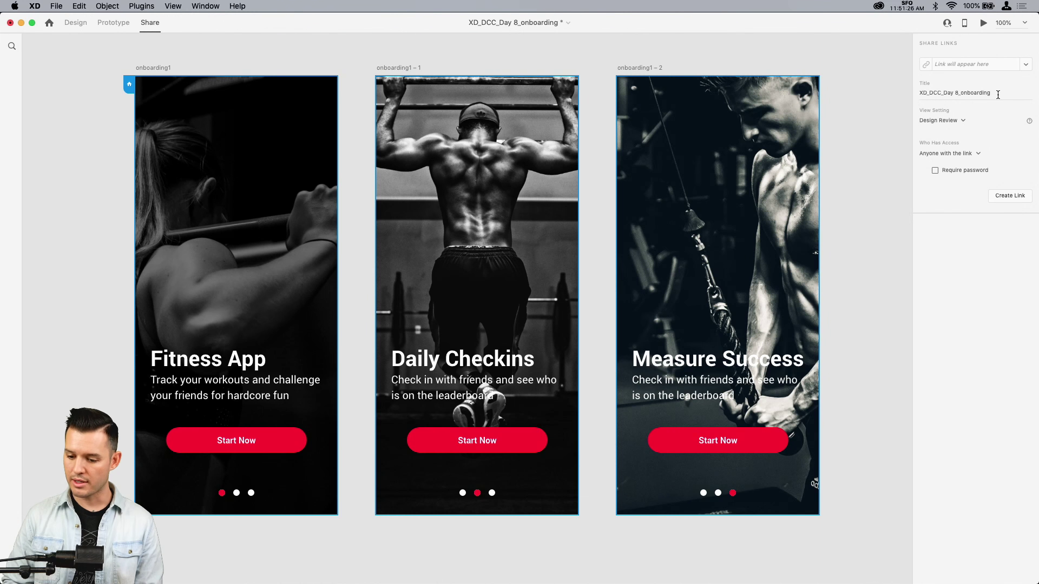
pyautogui.click(961, 121)
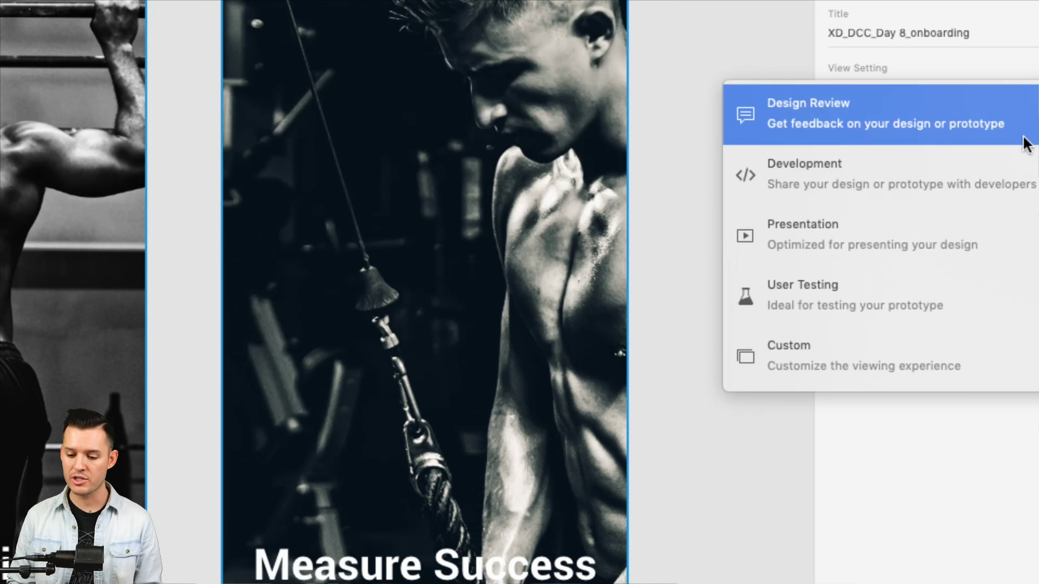
pyautogui.click(1006, 30)
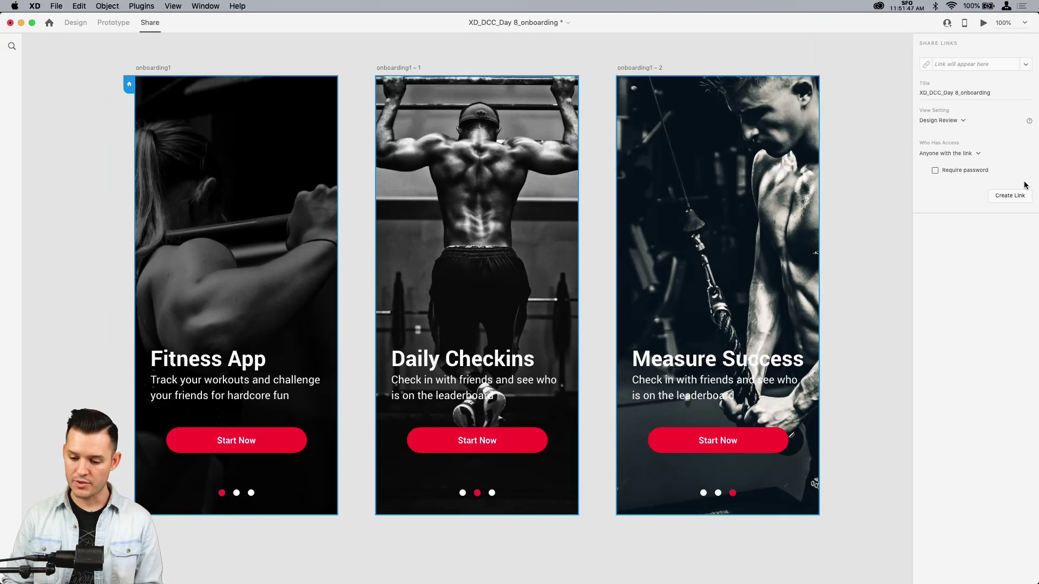
pyautogui.click(1008, 239)
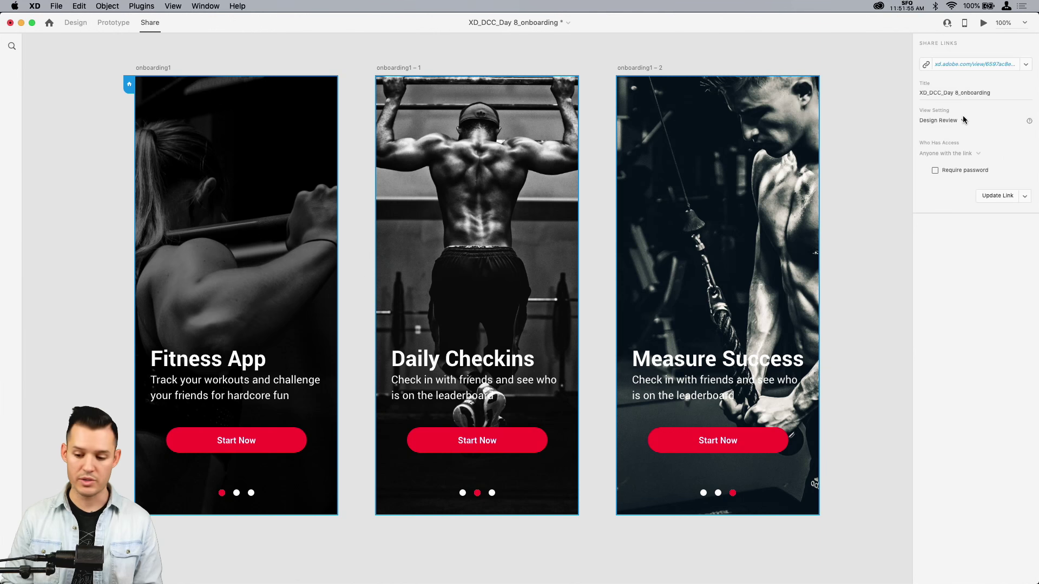
# Open the design review link in the browser, swipe through the shared prototype to Measure Success and return to the home screen
pyautogui.click(955, 65)
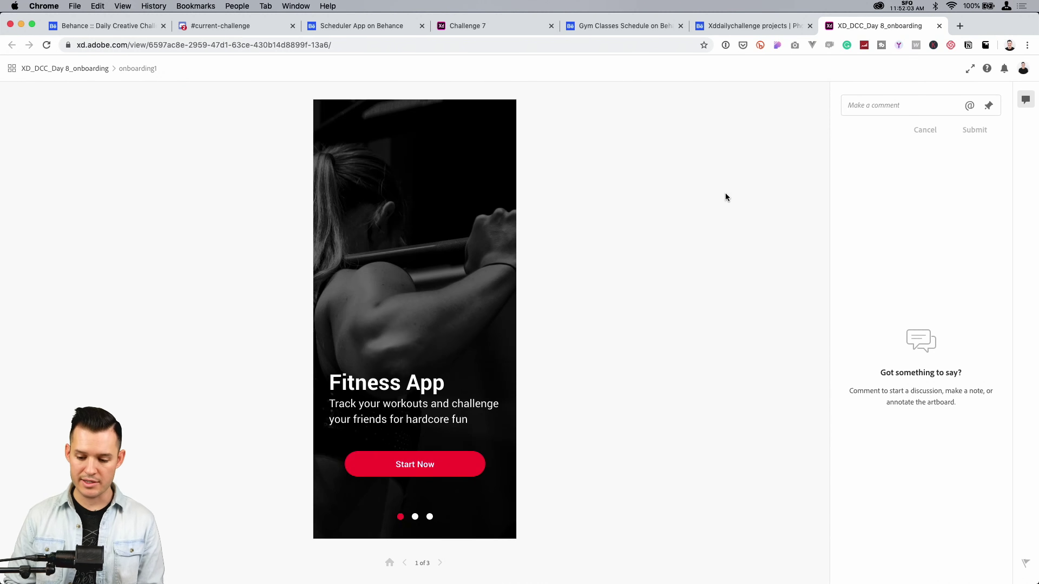
pyautogui.click(429, 287)
pyautogui.click(470, 287)
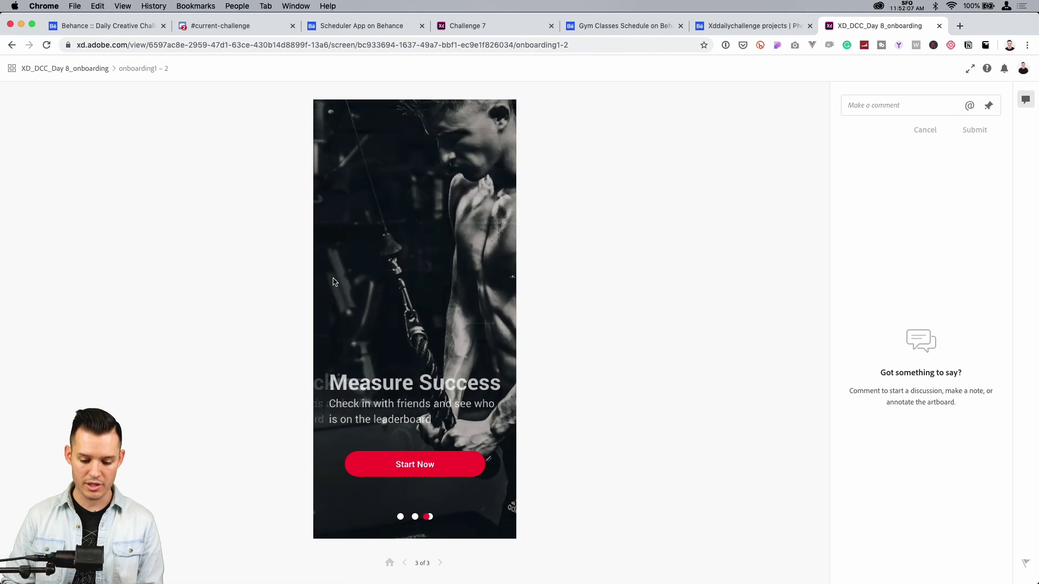
pyautogui.click(390, 563)
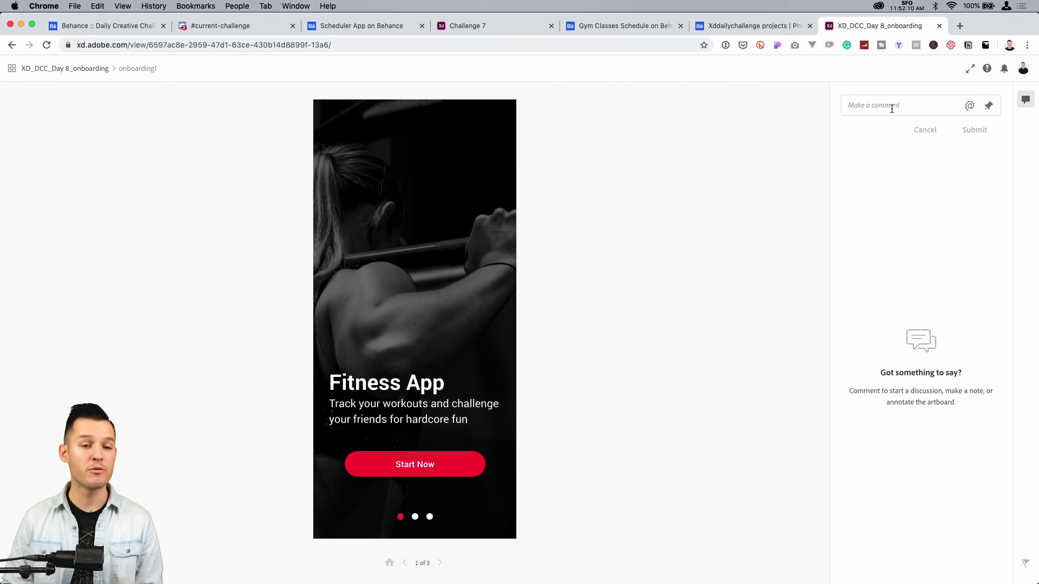
# Switch back to XD and create another share link titled "for dev" with the Development view setting, iOS export and downloadable assets
pyautogui.press('super+Tab')
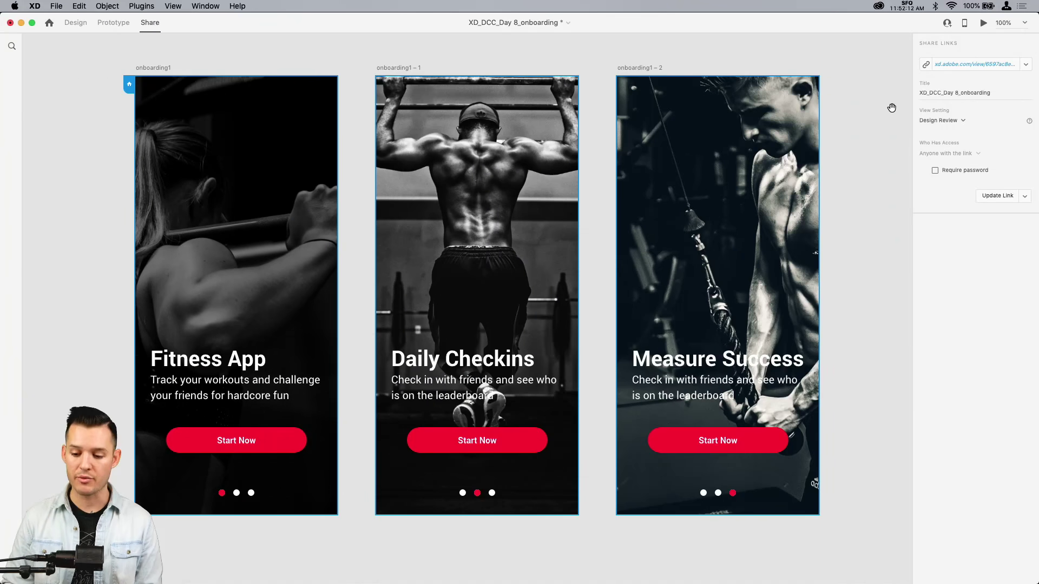
pyautogui.click(1027, 65)
pyautogui.click(953, 115)
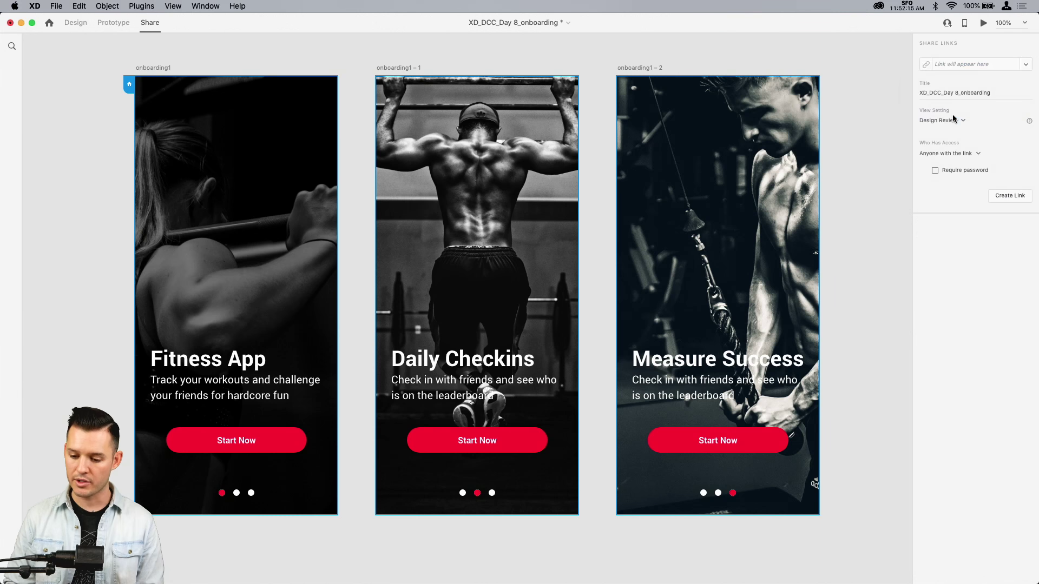
pyautogui.click(955, 92)
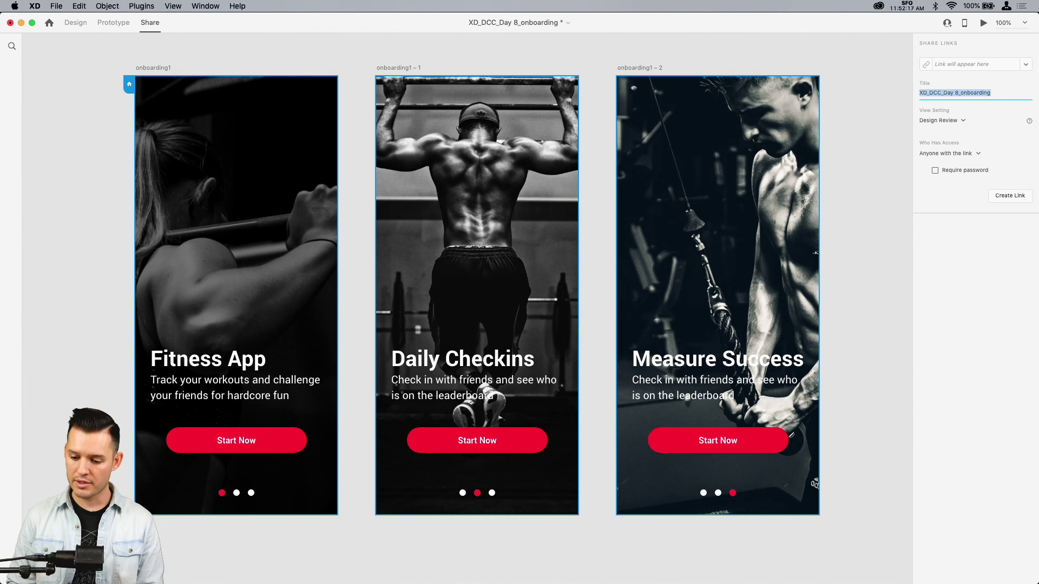
pyautogui.write('for dev')
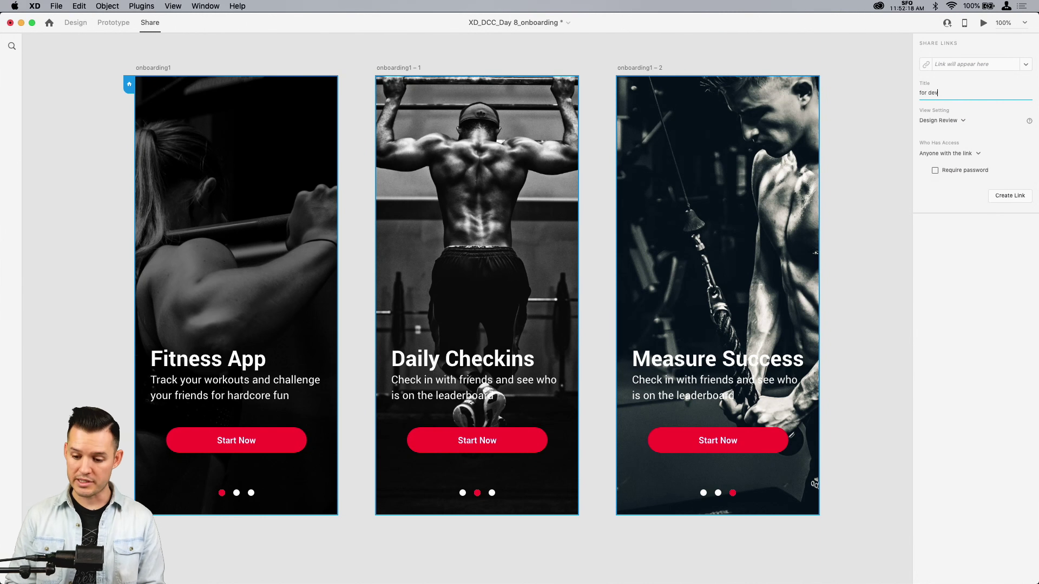
pyautogui.click(963, 121)
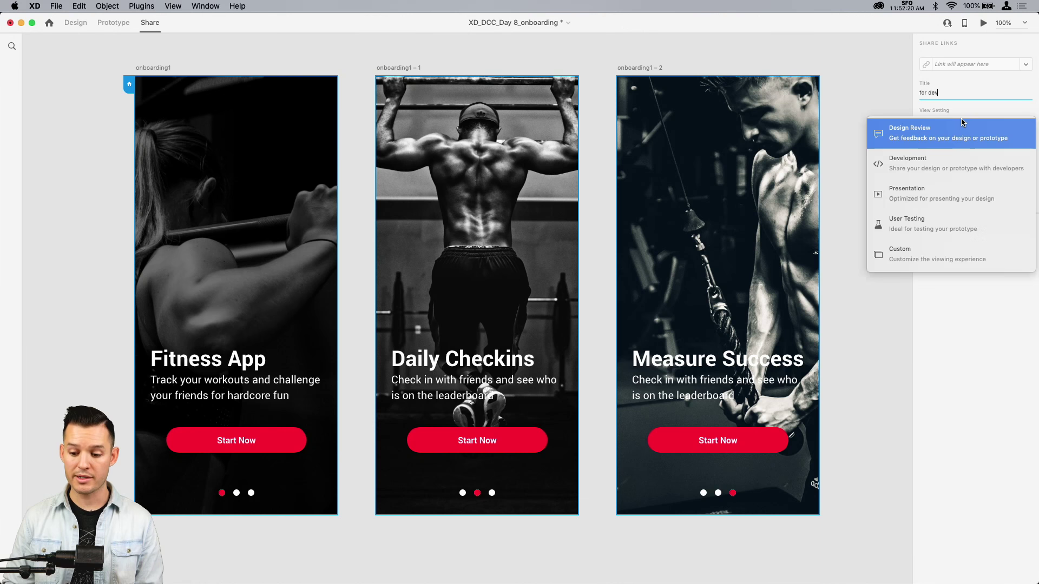
pyautogui.click(948, 163)
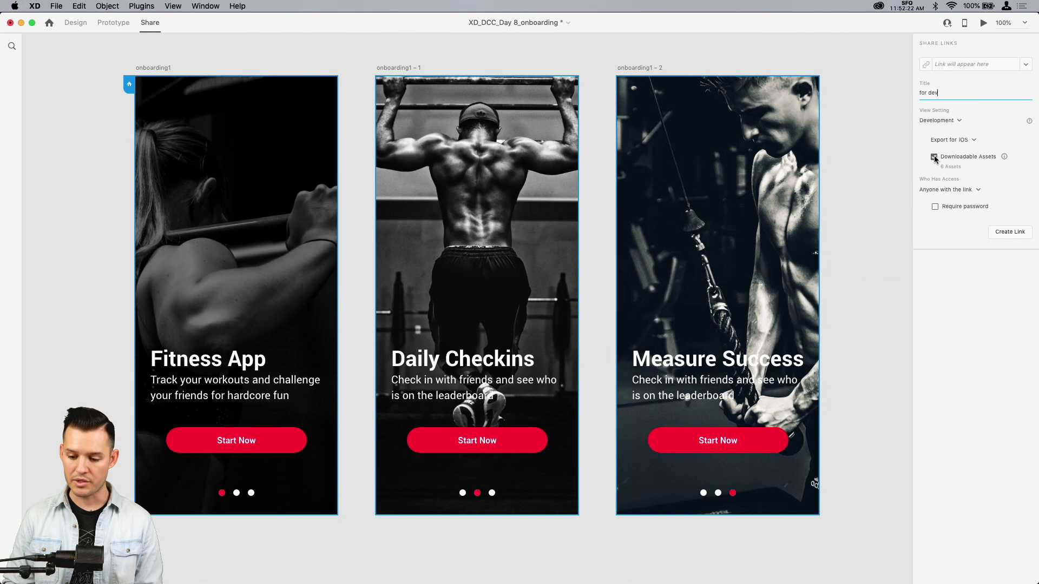
pyautogui.click(1015, 233)
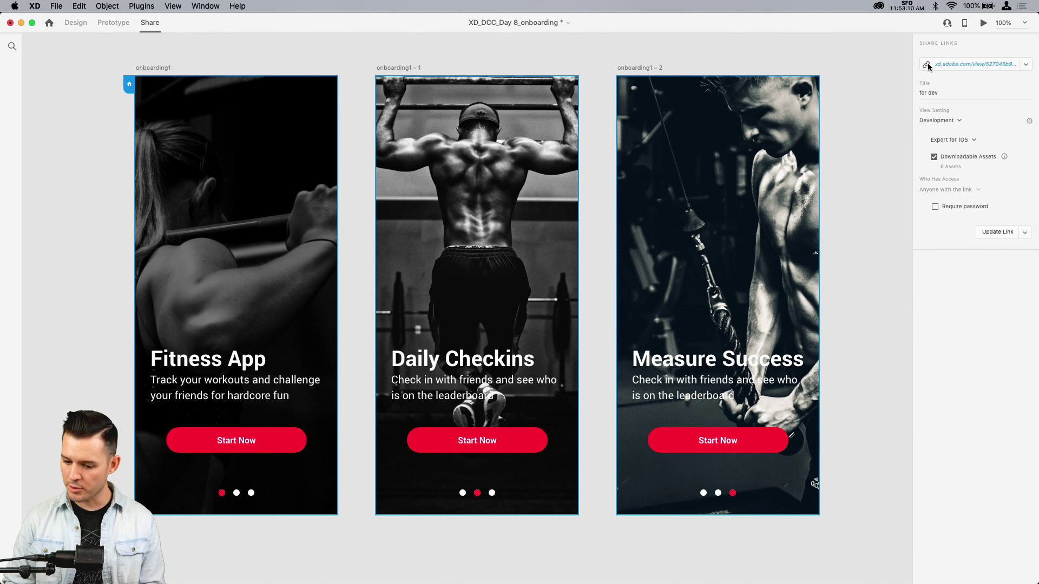
# Copy the "for dev" link, open it in the browser and compare its page with the design review page
pyautogui.click(926, 64)
pyautogui.click(968, 64)
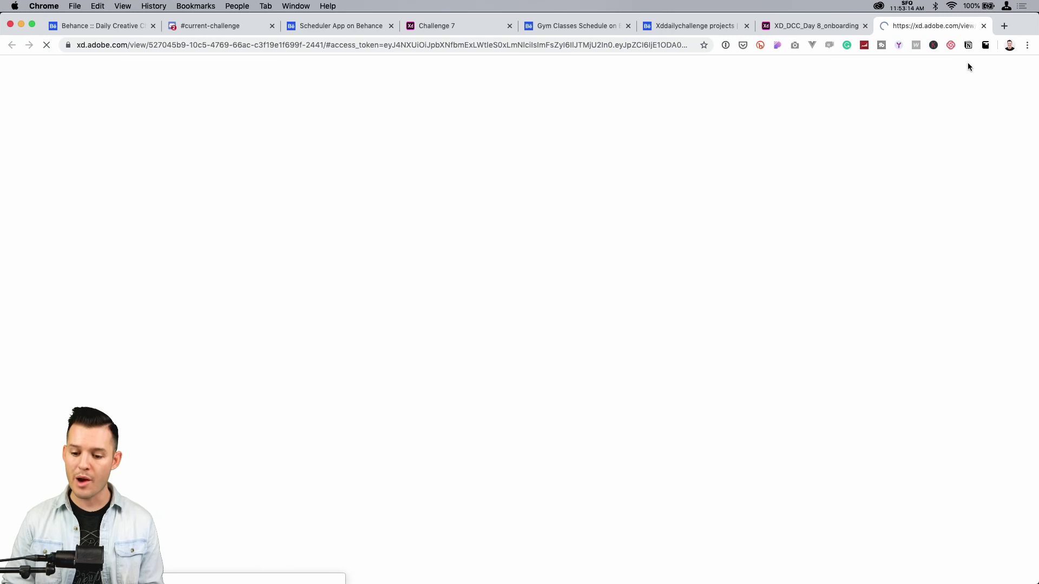
pyautogui.click(820, 28)
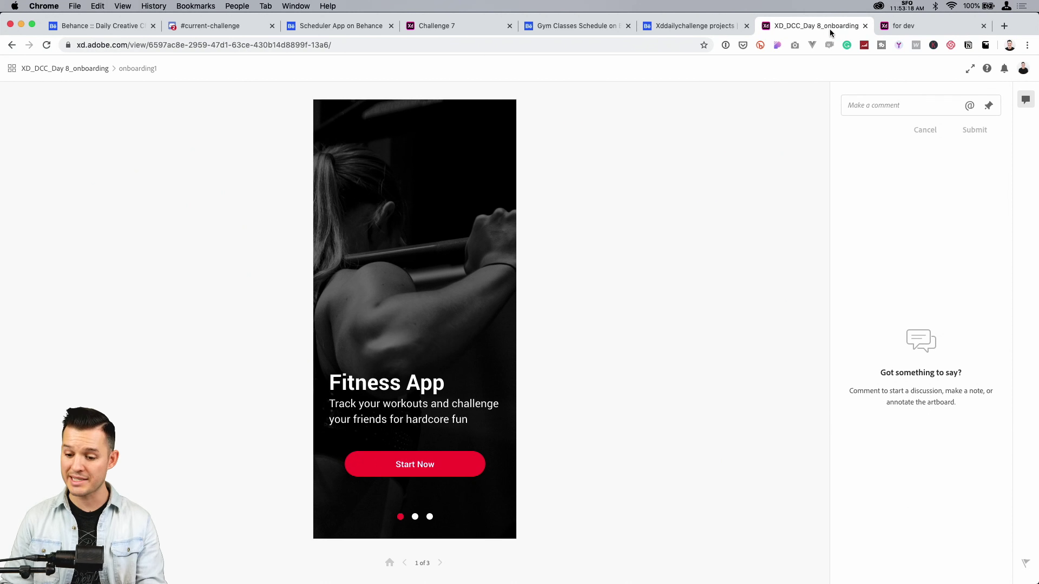
pyautogui.click(924, 26)
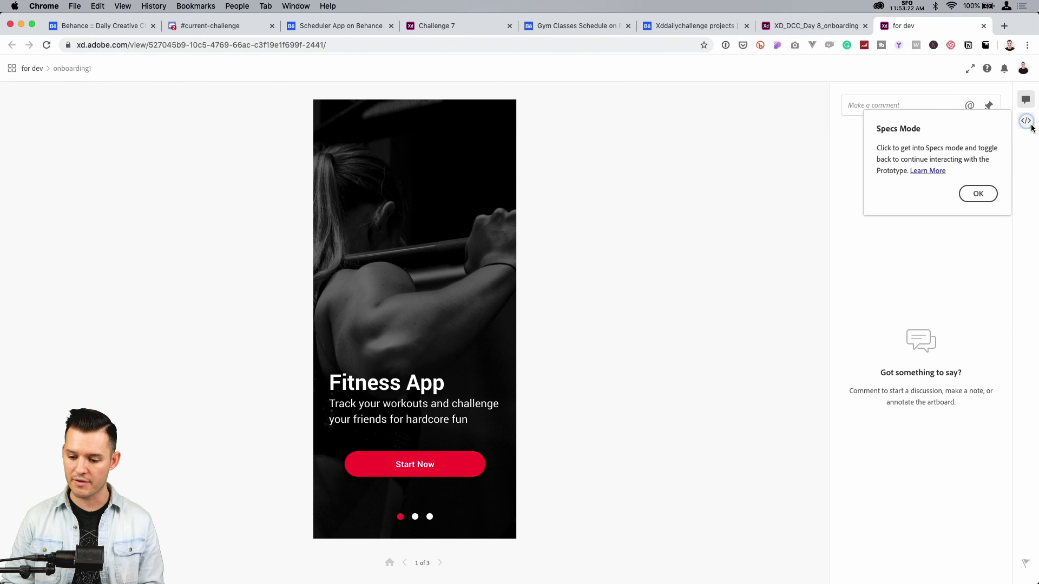
# Enter Specs mode on the "for dev" page and inspect the Fitness App title, description text, Start Now button, bg2 group and screen details
pyautogui.click(978, 194)
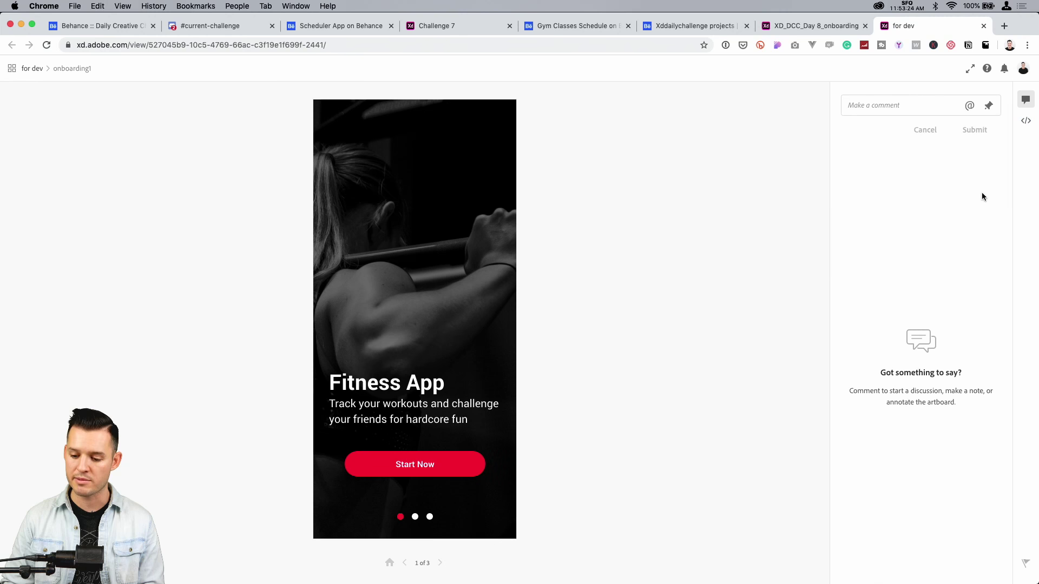
pyautogui.click(1027, 121)
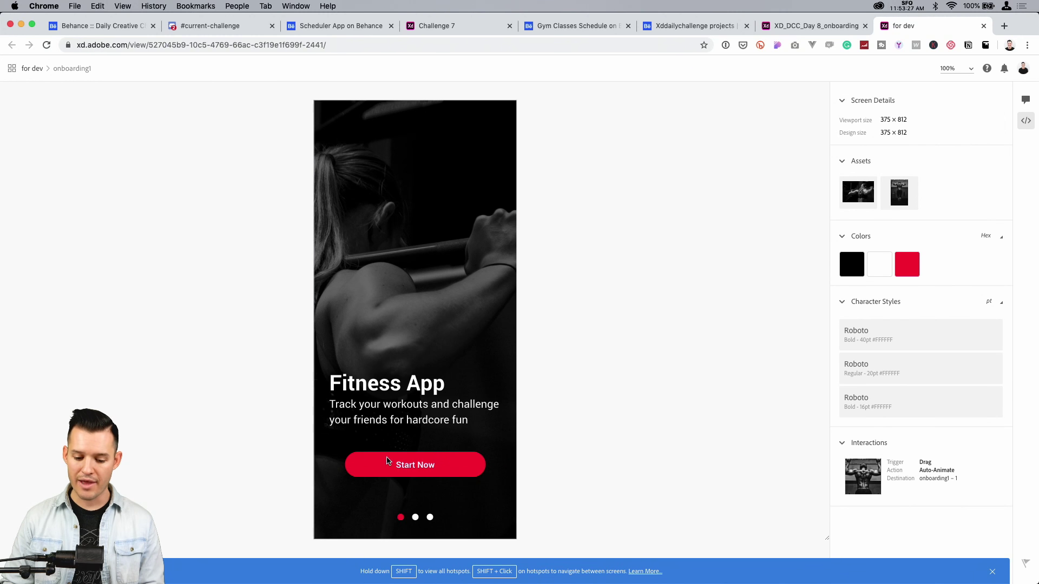
pyautogui.click(389, 380)
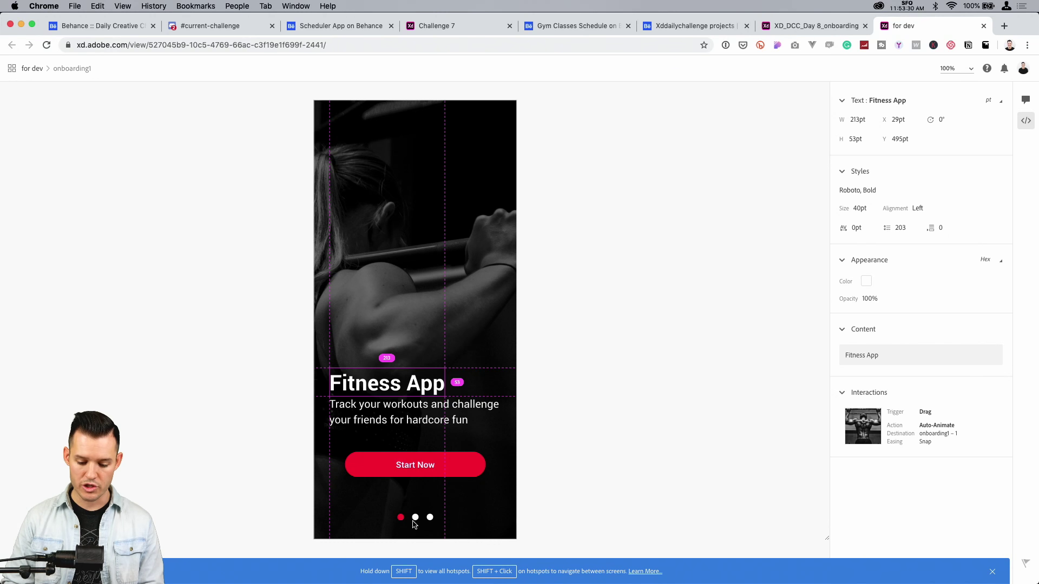
pyautogui.press('shift')
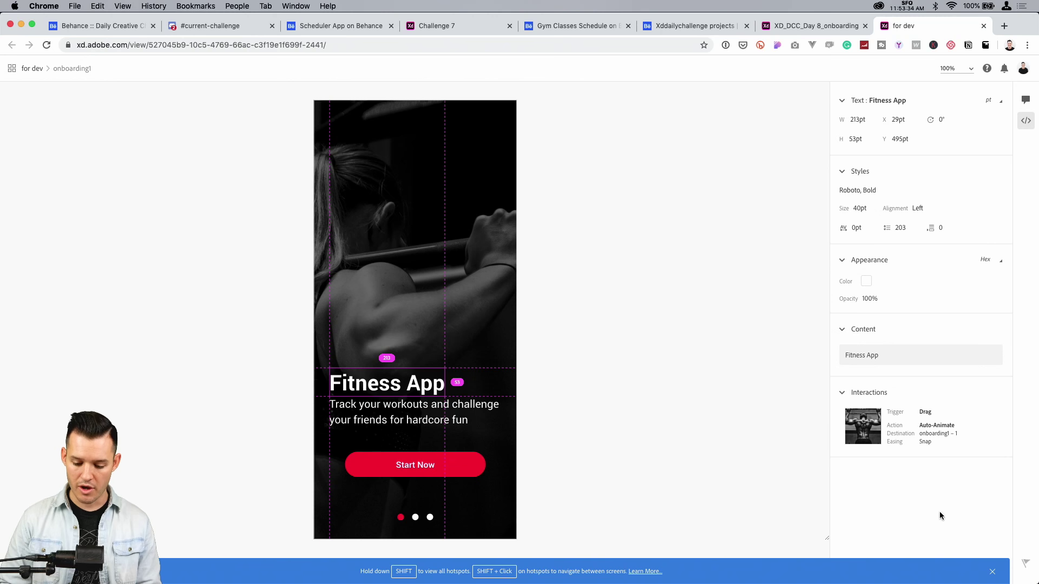
pyautogui.click(992, 572)
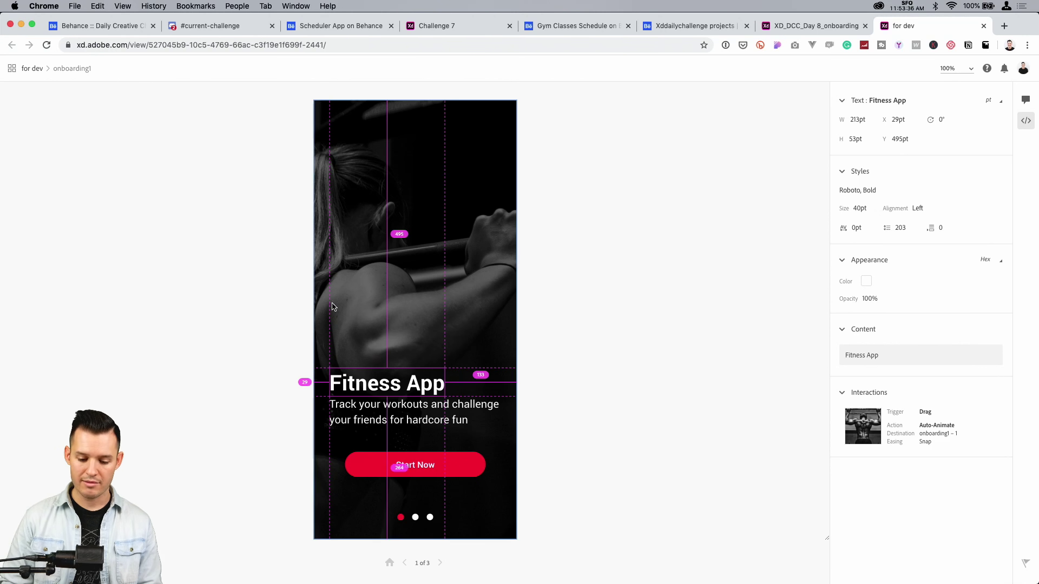
pyautogui.click(373, 418)
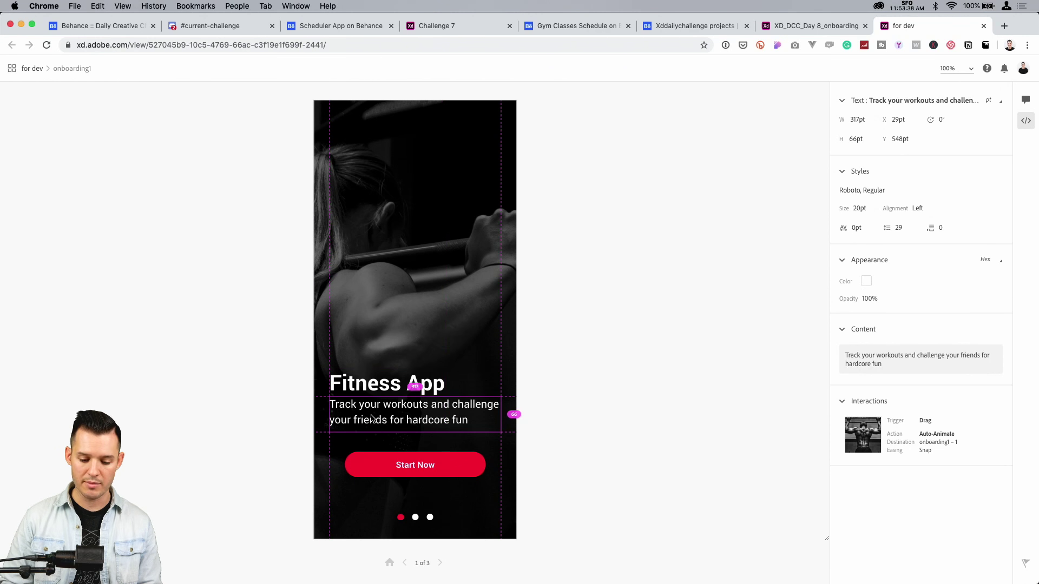
pyautogui.click(391, 464)
pyautogui.click(387, 173)
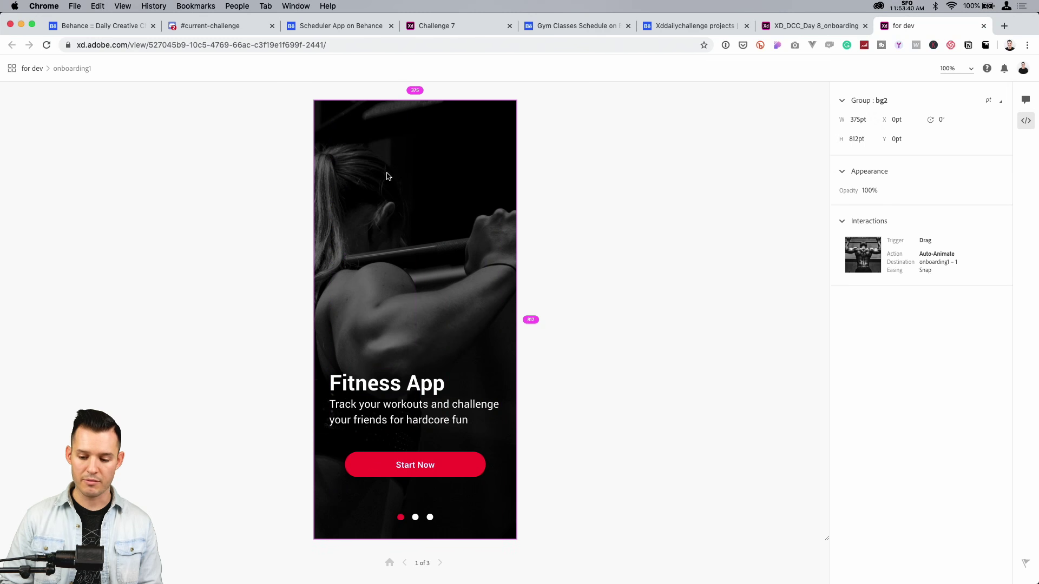
pyautogui.click(702, 160)
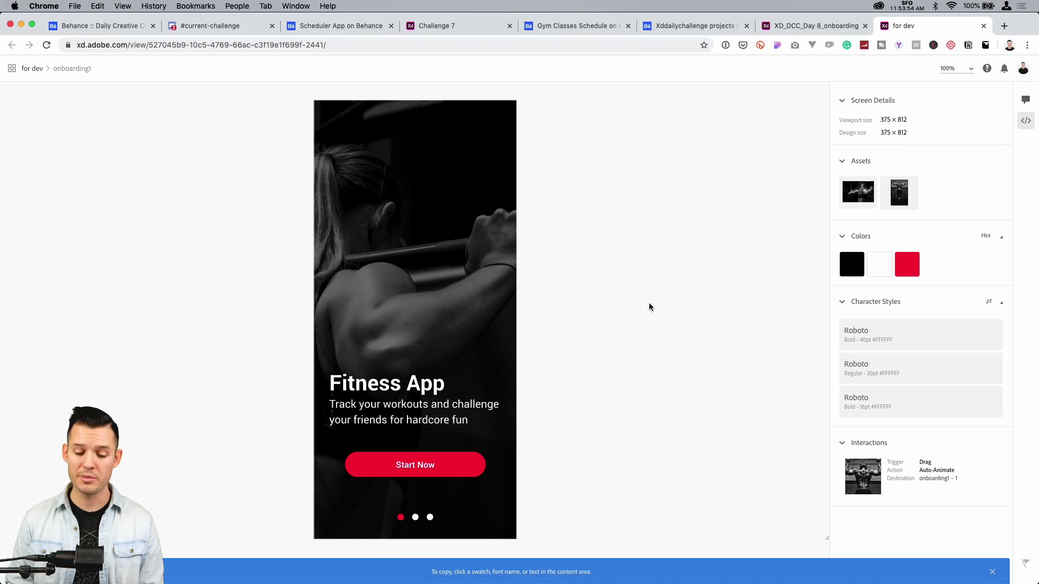
# Switch to the Discord #current-challenge channel and watch the posted #xddailychallenge Day #7 schedule video in full screen
pyautogui.click(217, 27)
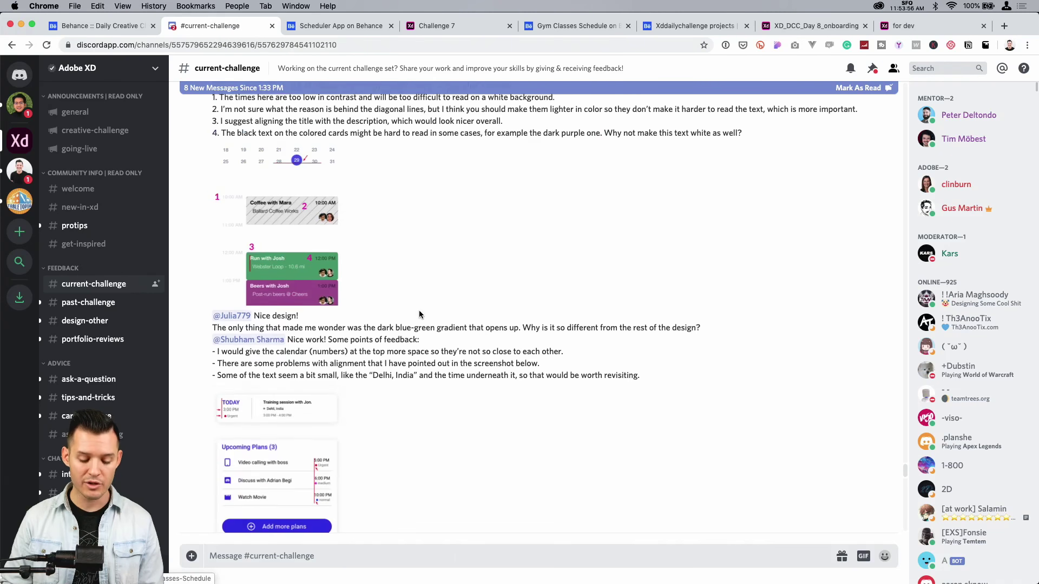
pyautogui.scroll(-15, 419, 315)
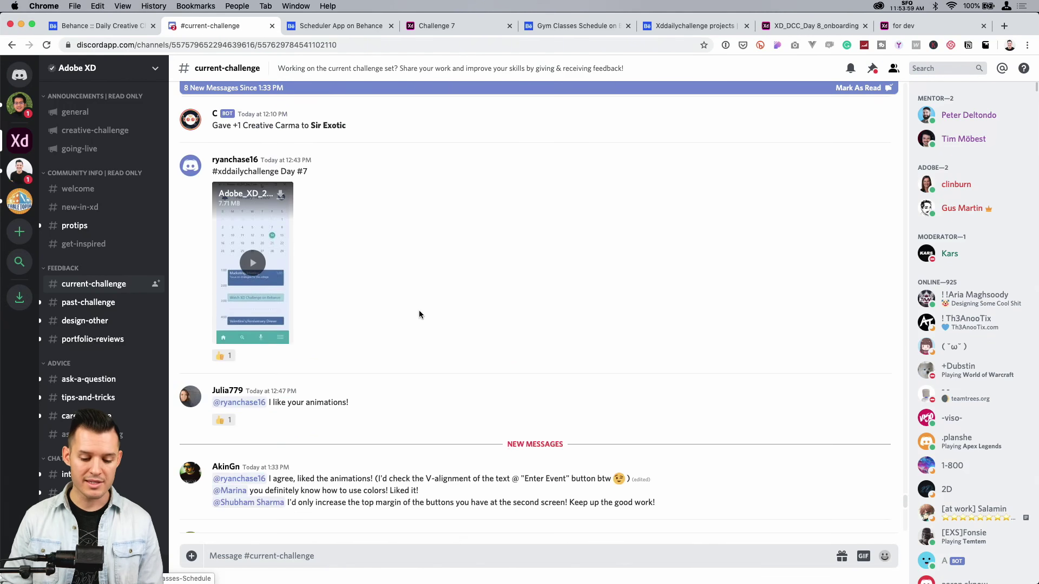
pyautogui.scroll(-4, 419, 315)
pyautogui.scroll(5, 420, 313)
pyautogui.click(252, 281)
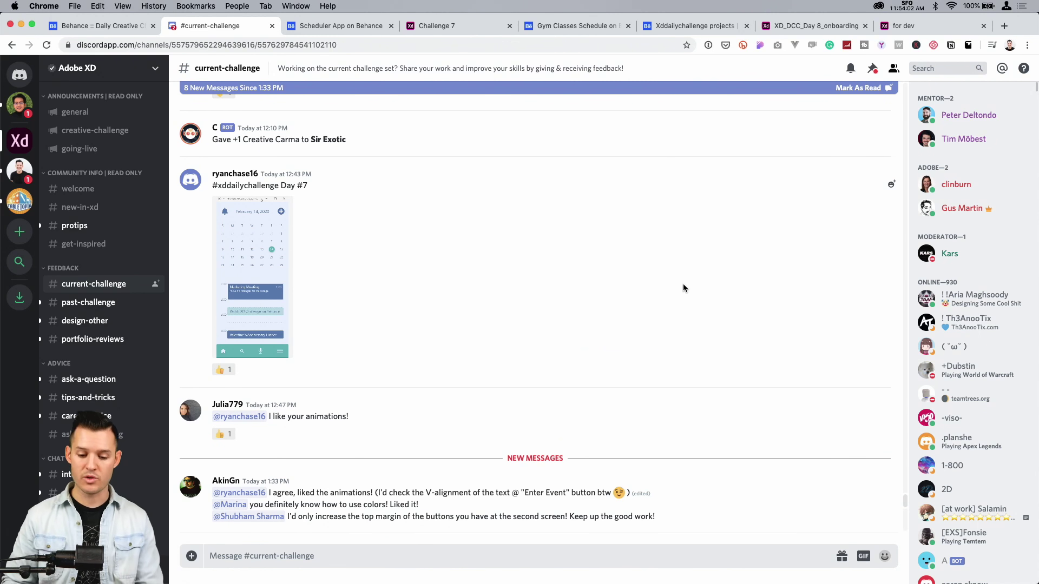
pyautogui.click(285, 354)
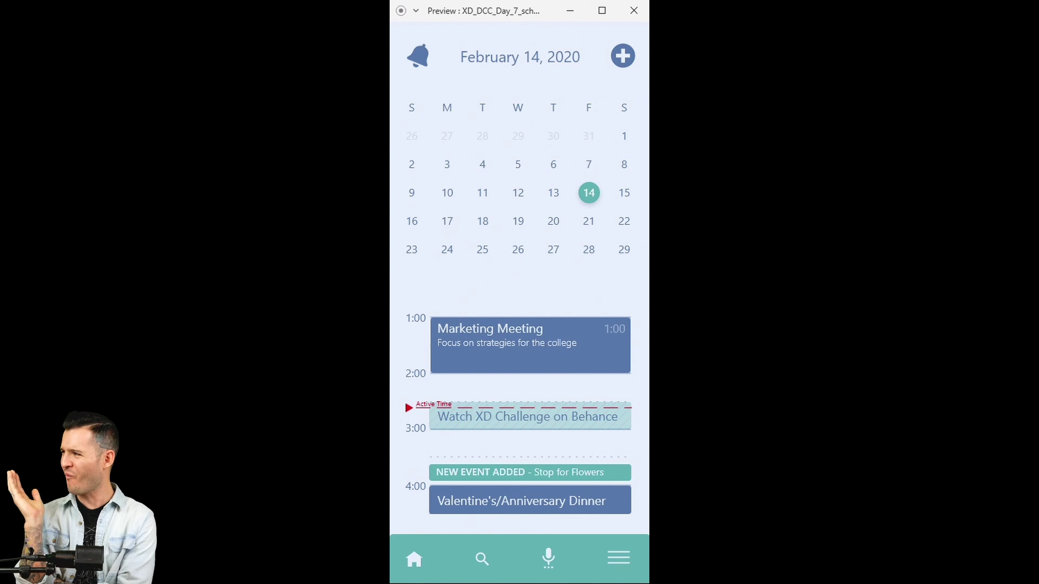
pyautogui.moveTo(755, 399)
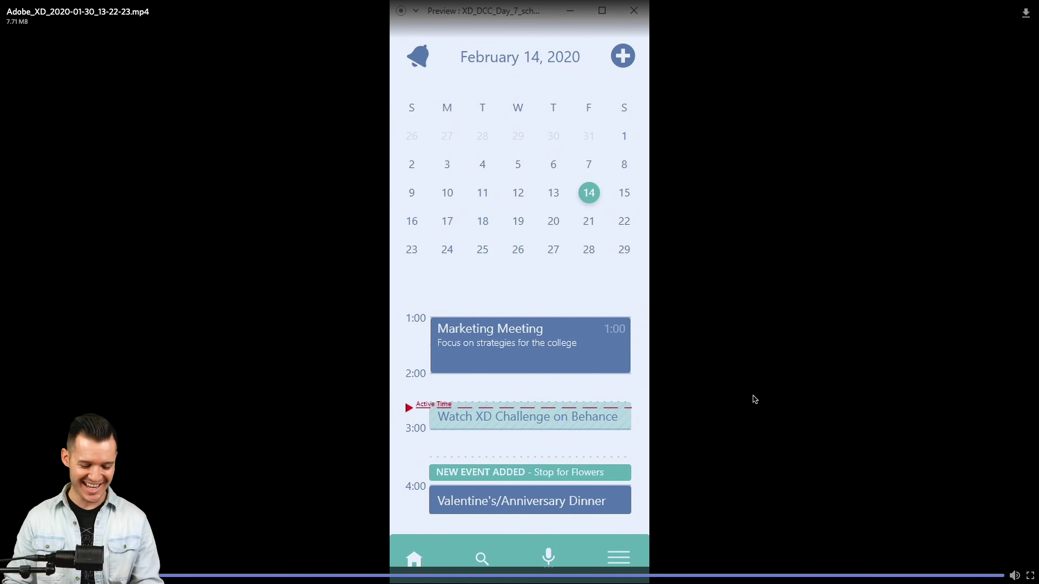
pyautogui.press('Escape')
# Find the Day 7 schedule tool post in the channel, open its Fitness Tracker - Dashboard UI Behance project and view the Schedule design
pyautogui.scroll(-5, 753, 400)
pyautogui.scroll(5, 753, 400)
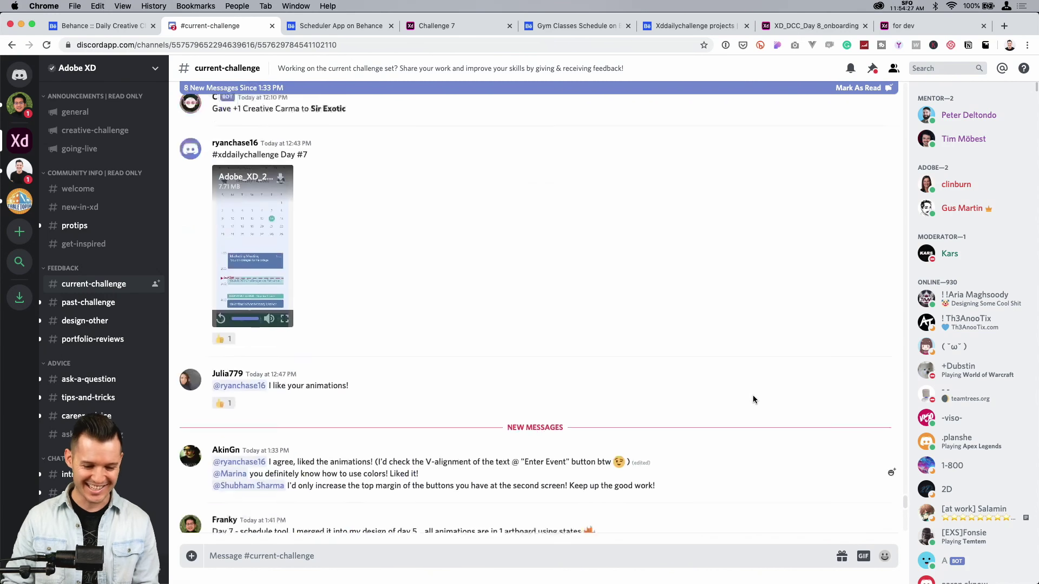
pyautogui.scroll(2, 753, 400)
pyautogui.scroll(-2, 488, 296)
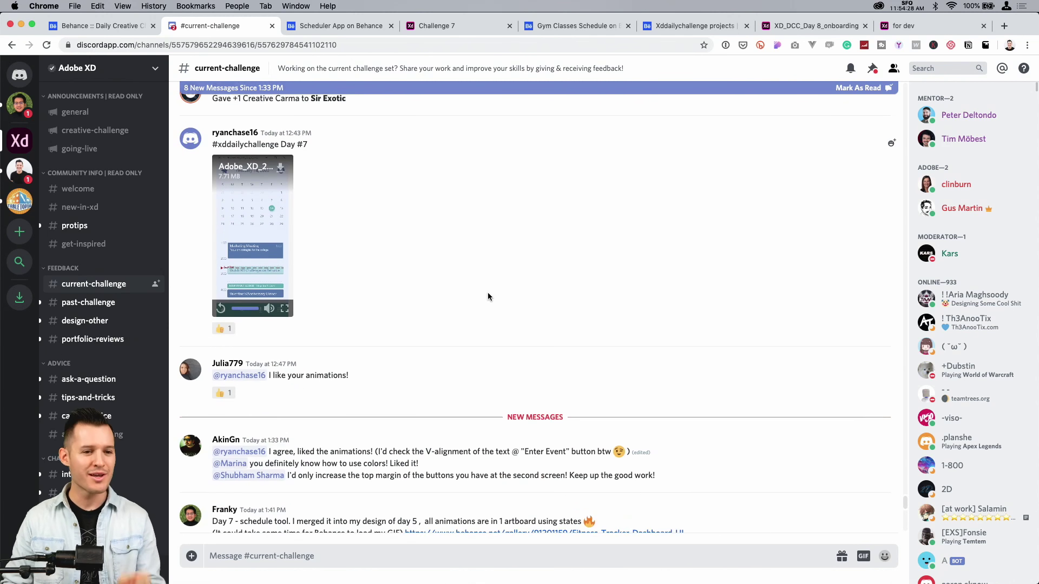
pyautogui.scroll(-6, 488, 296)
pyautogui.scroll(-15, 488, 296)
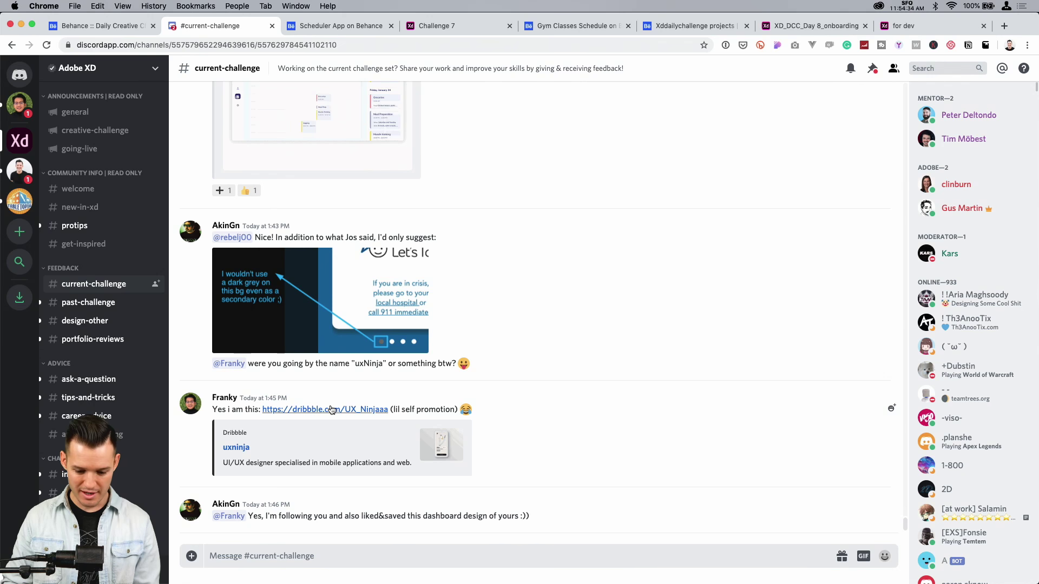
pyautogui.scroll(7, 676, 252)
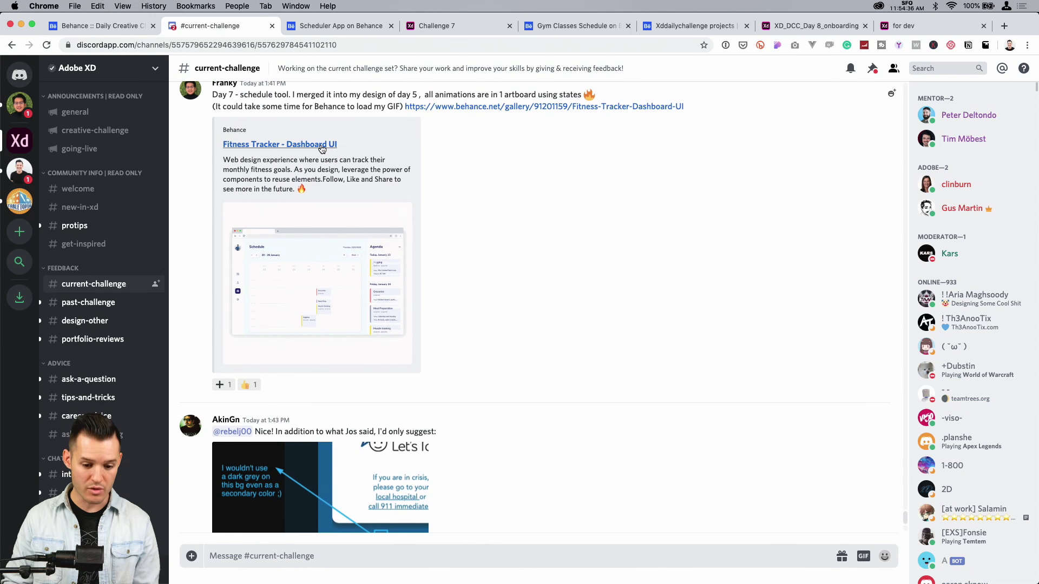
pyautogui.click(321, 144)
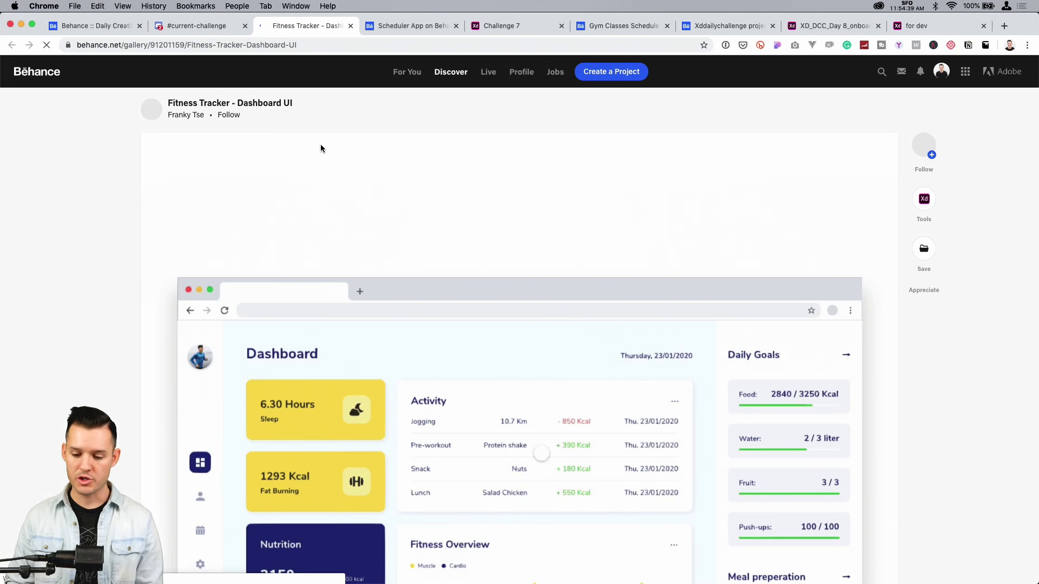
pyautogui.scroll(-10, 446, 262)
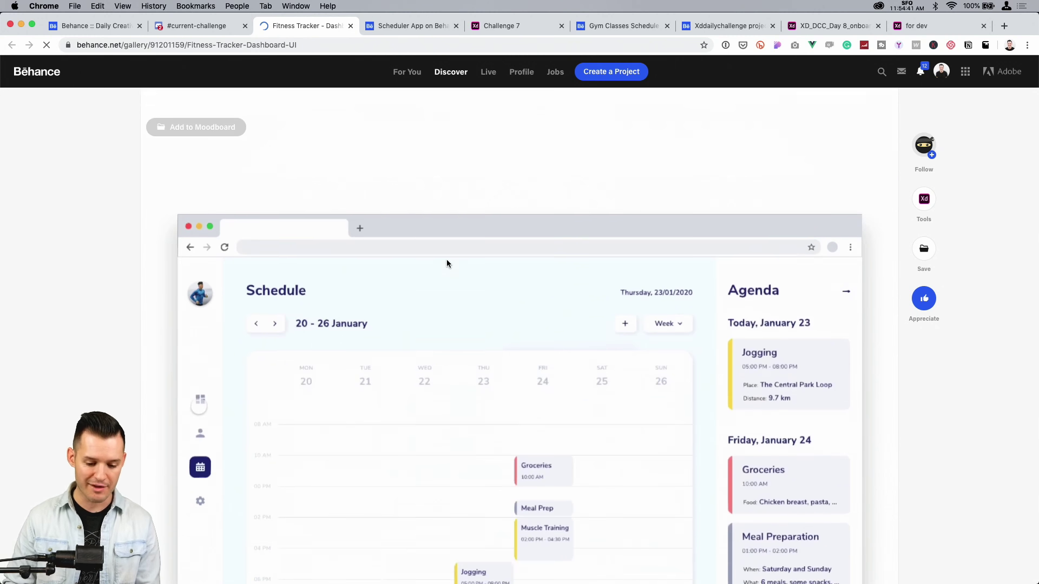